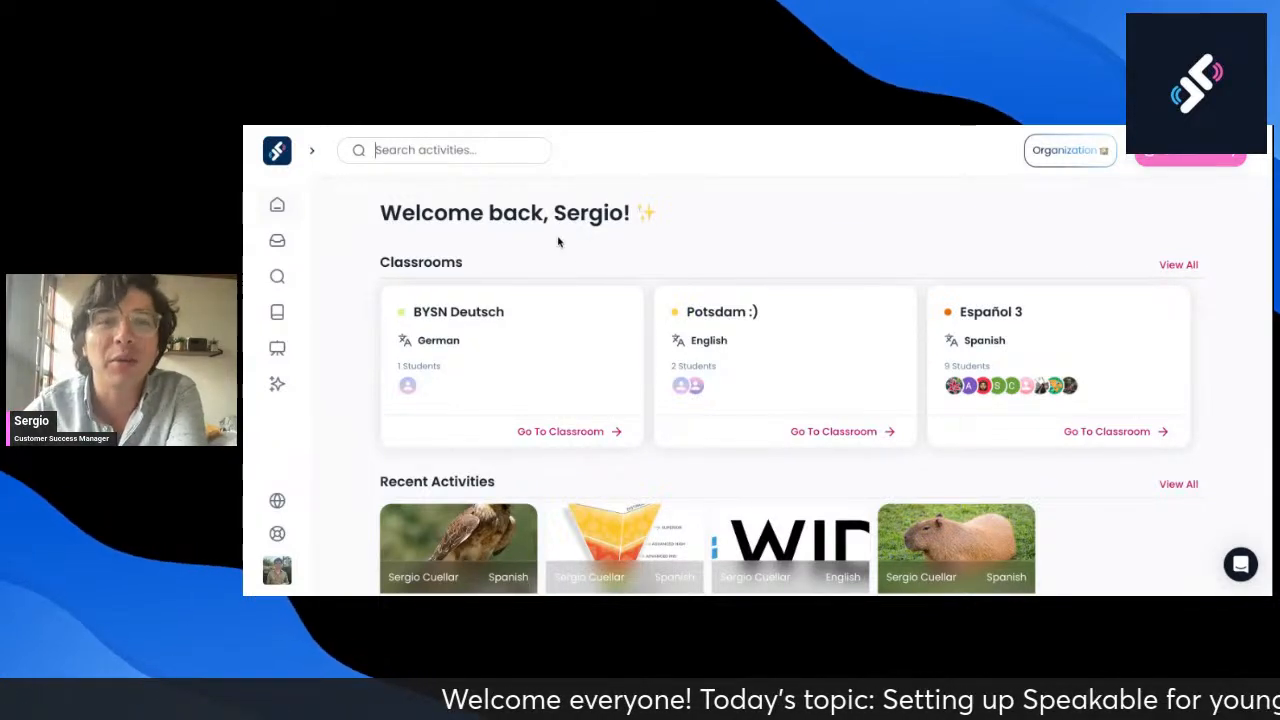
Step: Create a new English activity from scratch and review its publishing options without publishing it
scroll(557, 240, down, 1)
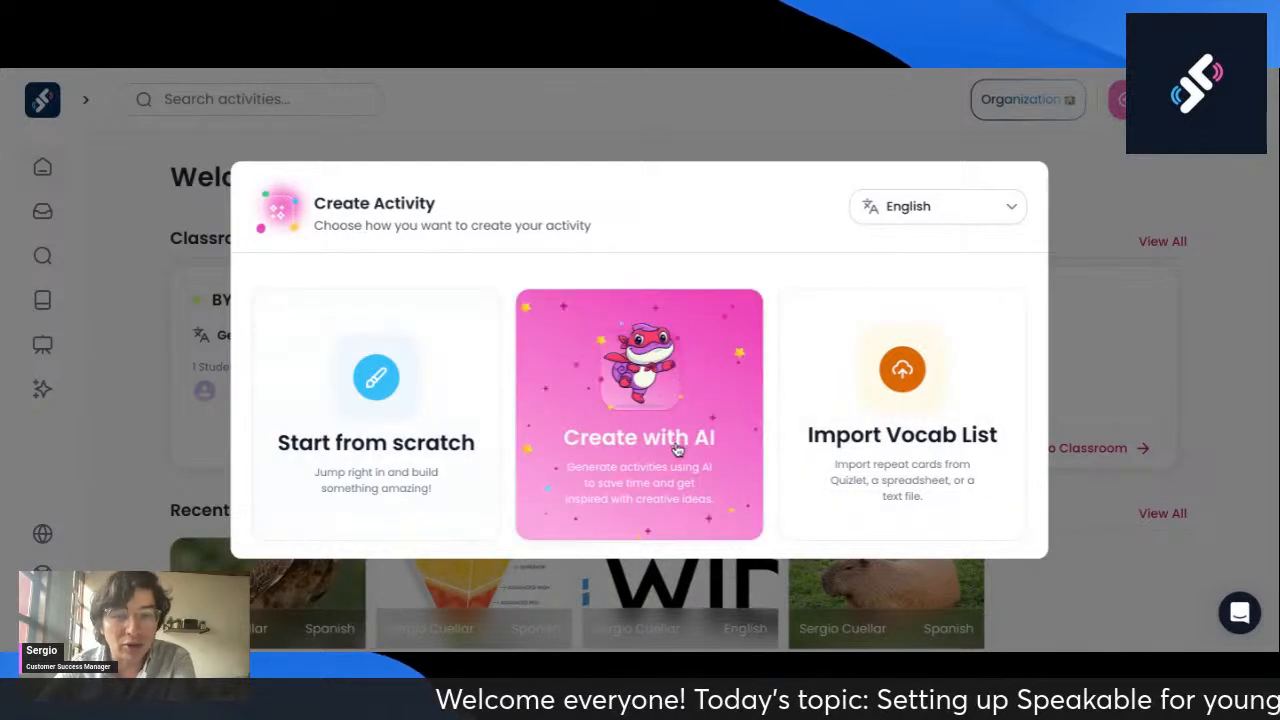
click(476, 417)
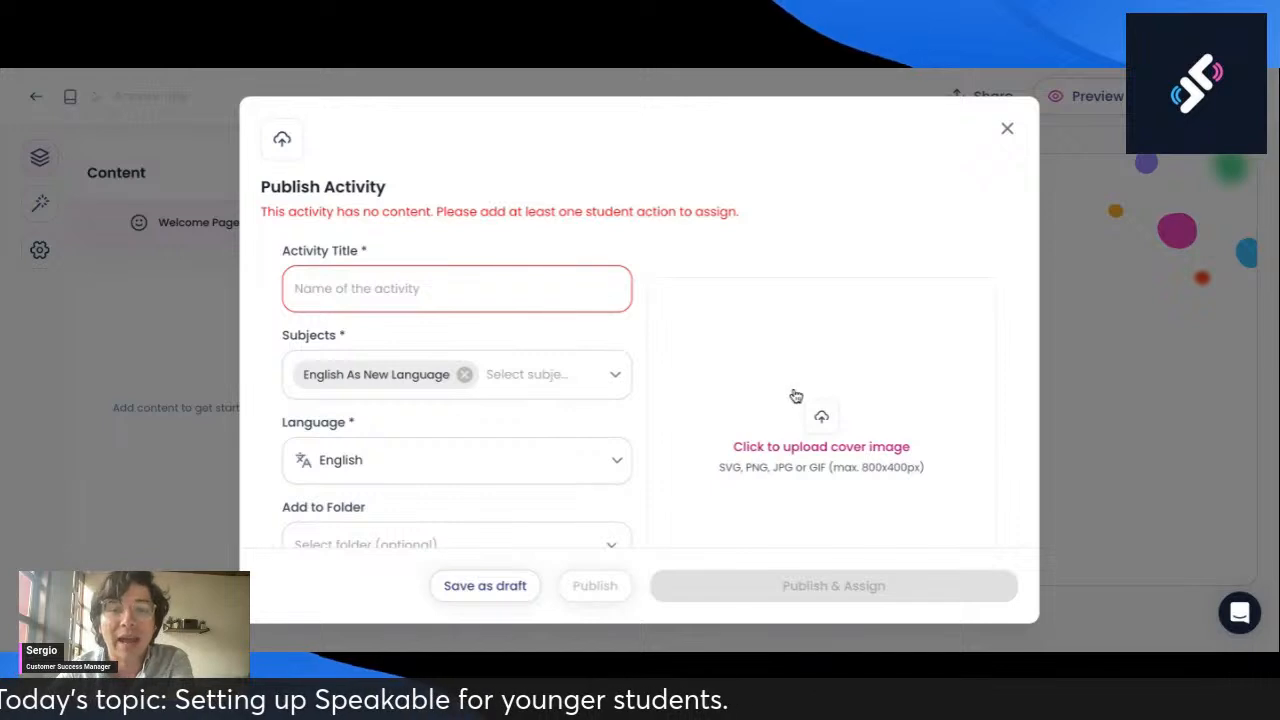
scroll(843, 406, down, 2)
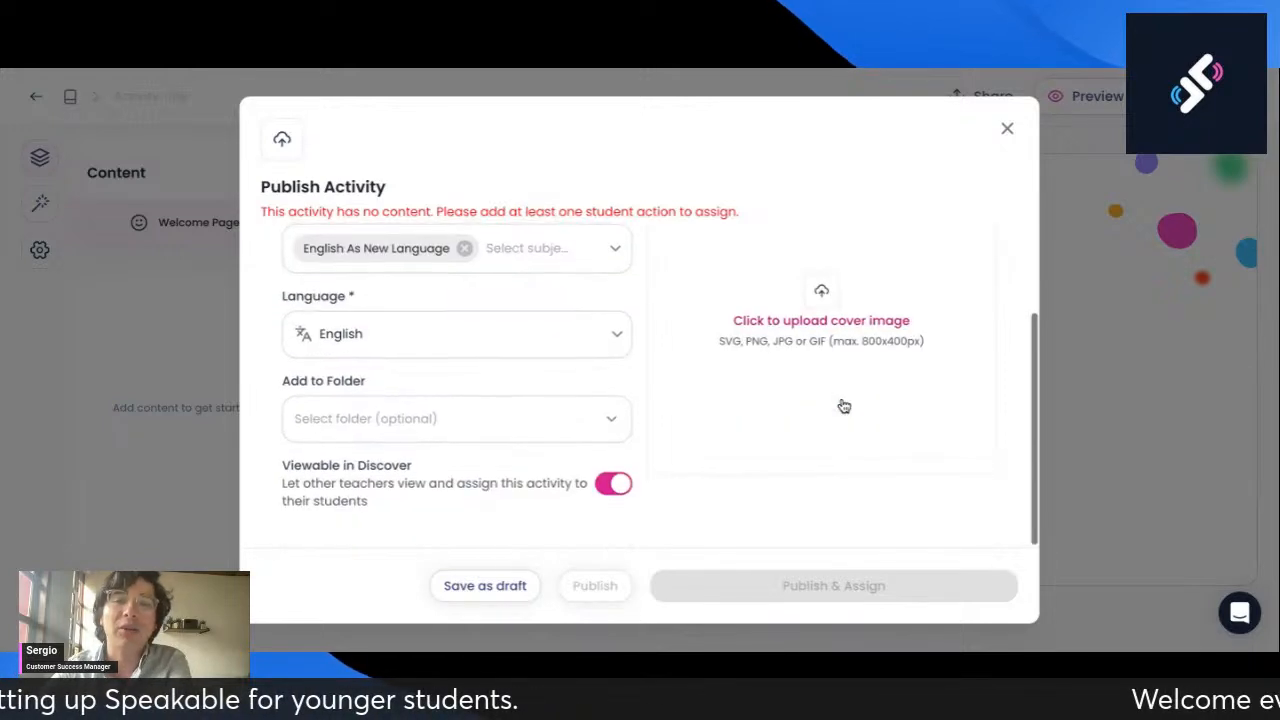
click(1005, 127)
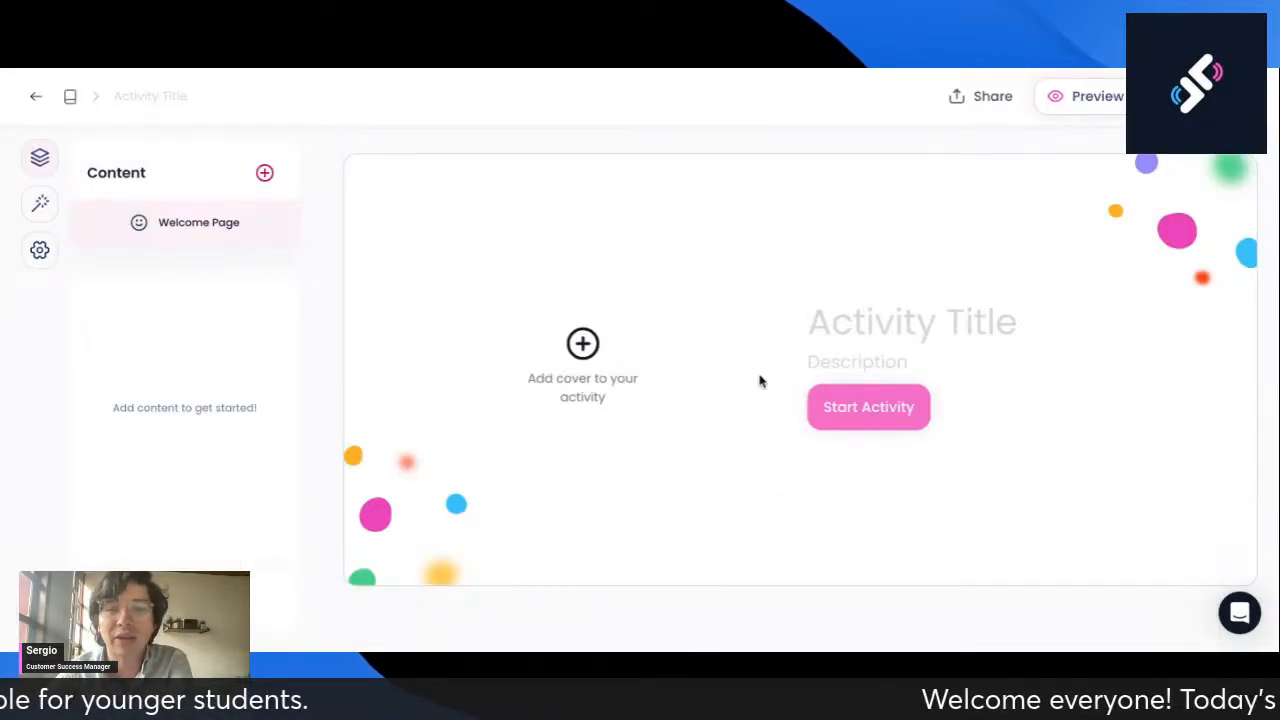
Step: Title the activity "The animals!" on its welcome page
click(880, 328)
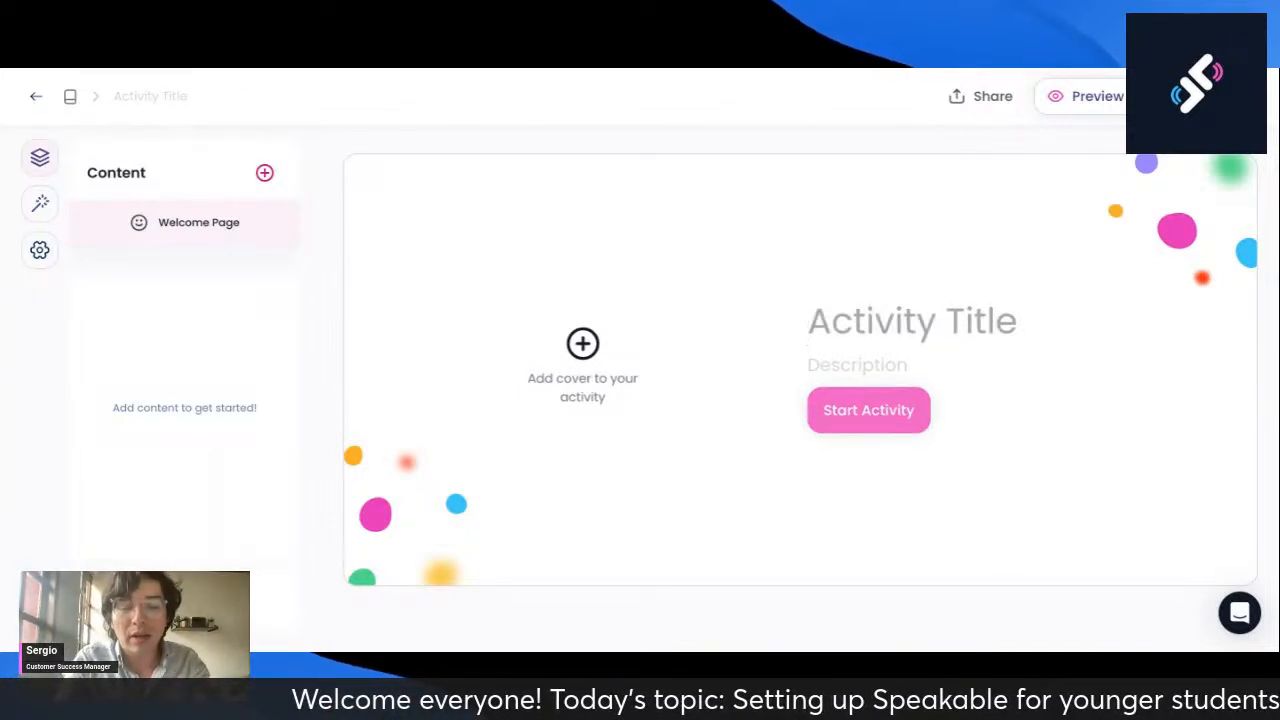
text(The animals!)
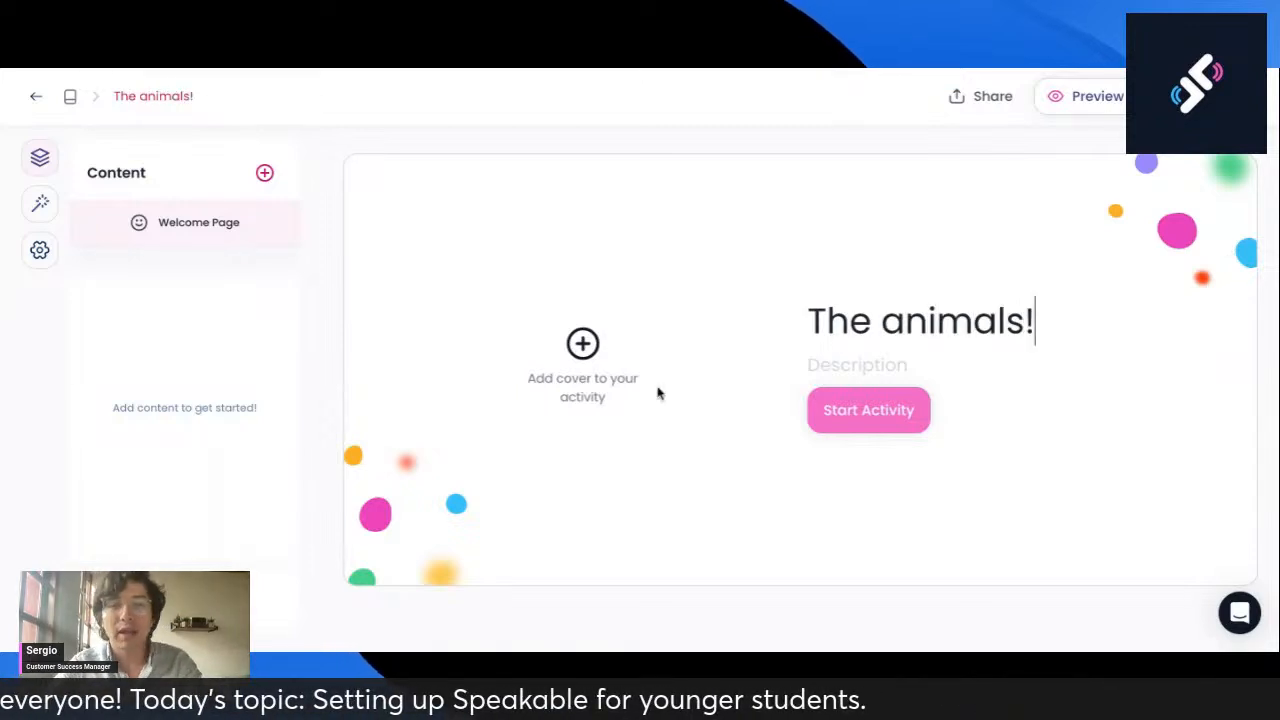
Step: Search Google images for "zoo illustration" and use the zoo entrance picture with giraffes as the activity's cover
click(580, 356)
text(zoo illustration)
key(Return)
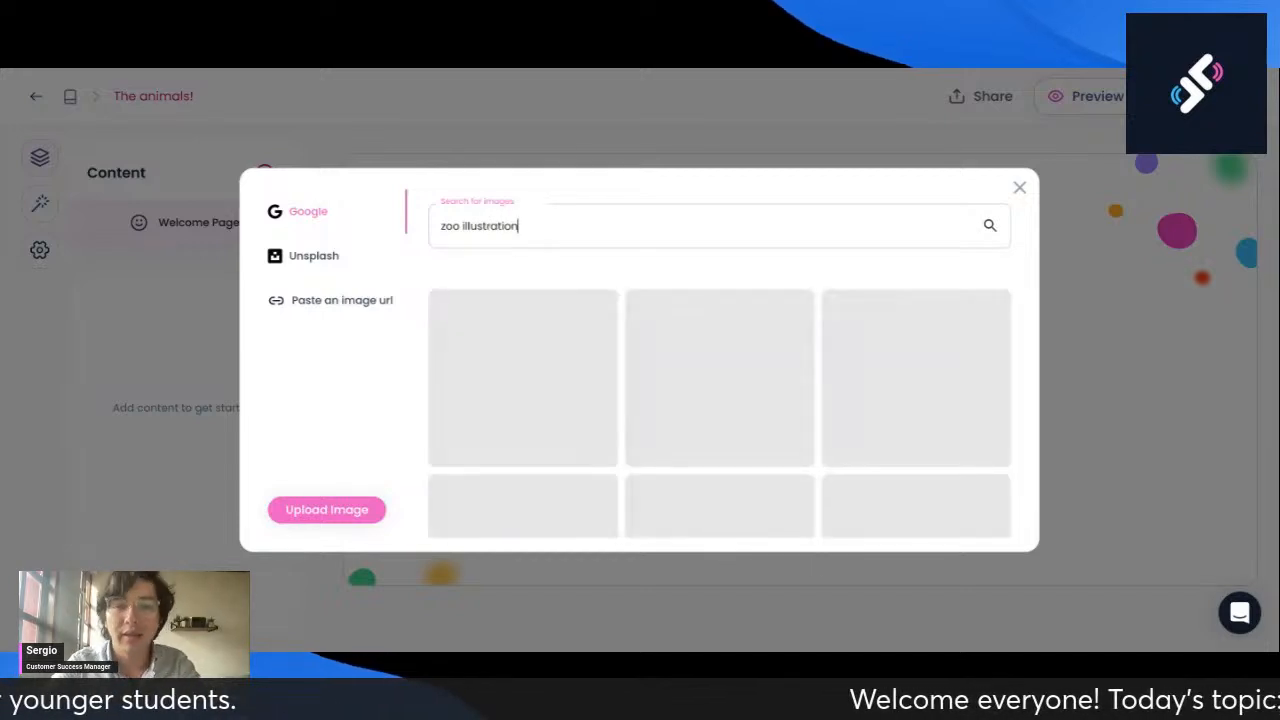
scroll(641, 364, down, 1)
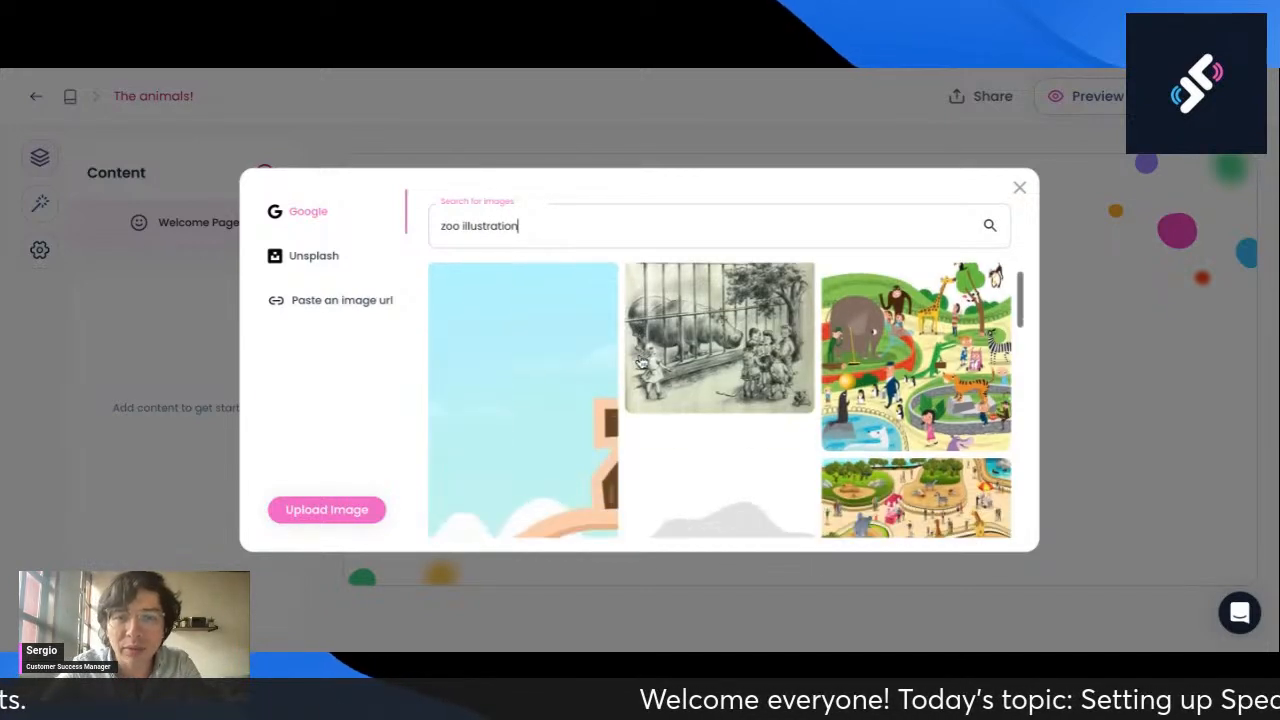
scroll(641, 364, down, 10)
scroll(720, 400, down, 1)
scroll(720, 400, up, 4)
scroll(720, 400, up, 5)
scroll(720, 400, down, 8)
click(498, 509)
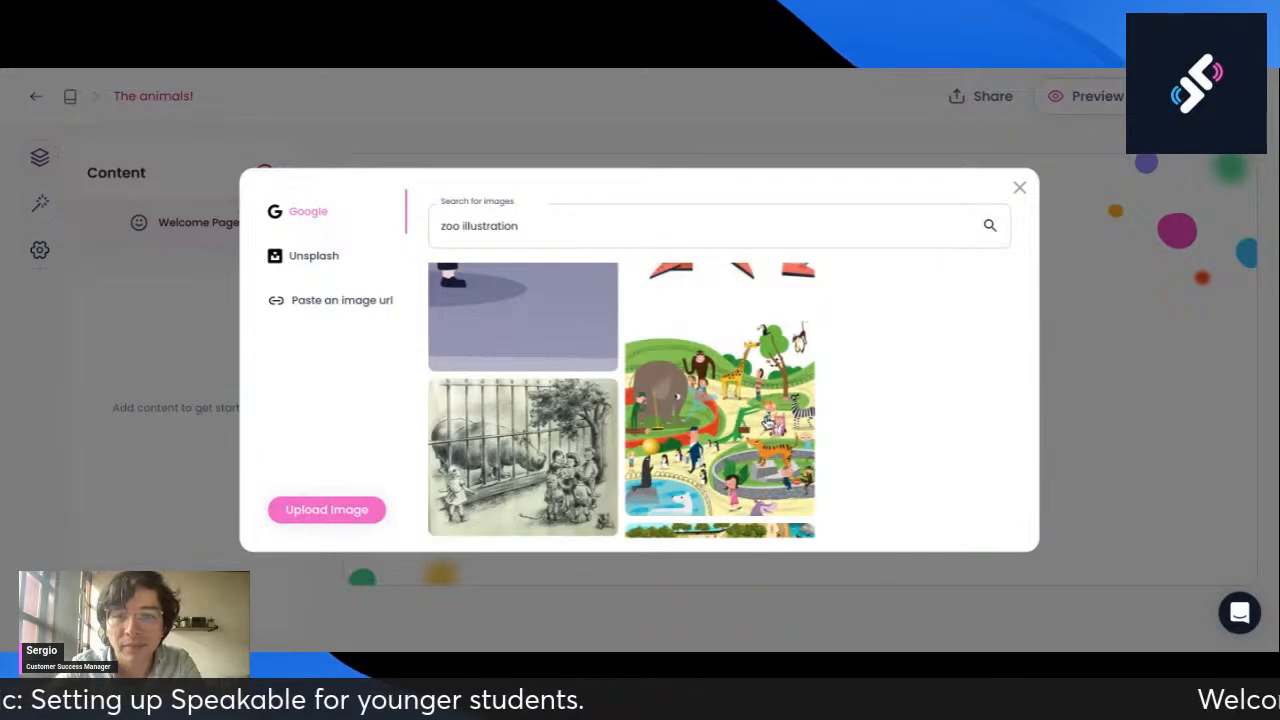
scroll(767, 420, down, 10)
scroll(767, 420, down, 2)
scroll(767, 420, up, 1)
click(903, 417)
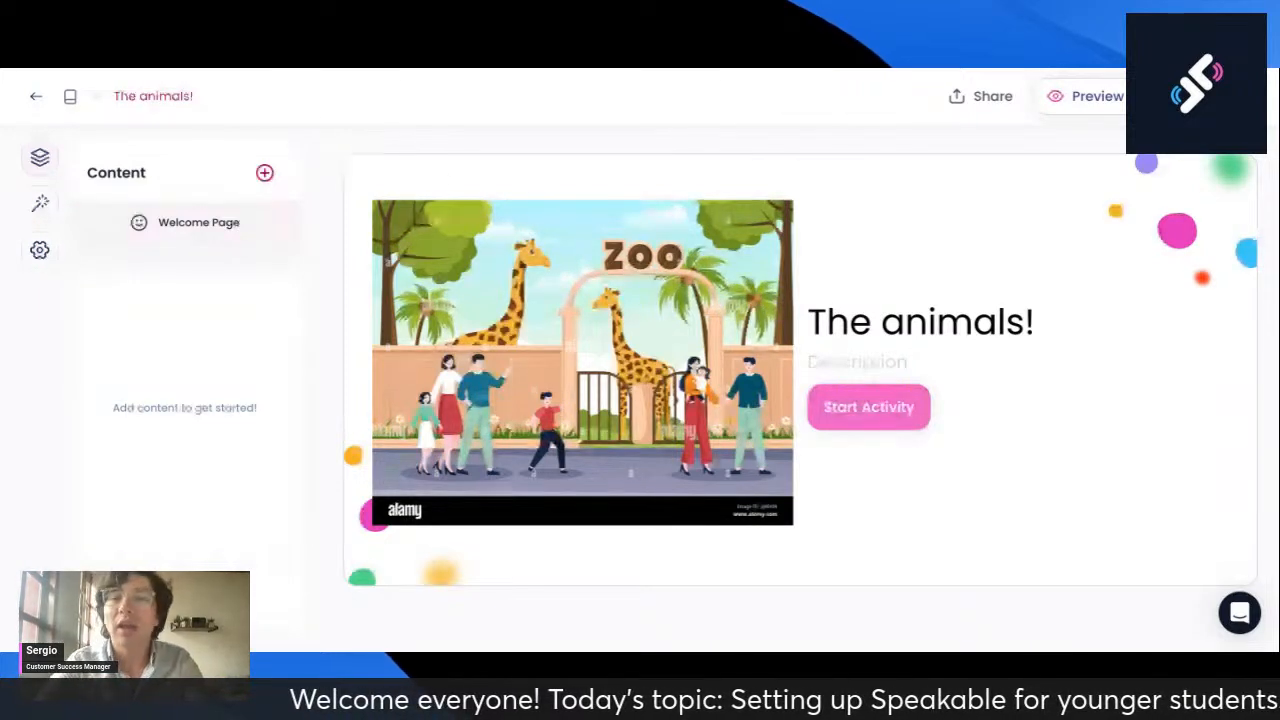
Step: Preview the activity's welcome page and return to the builder
mouse_move(473, 218)
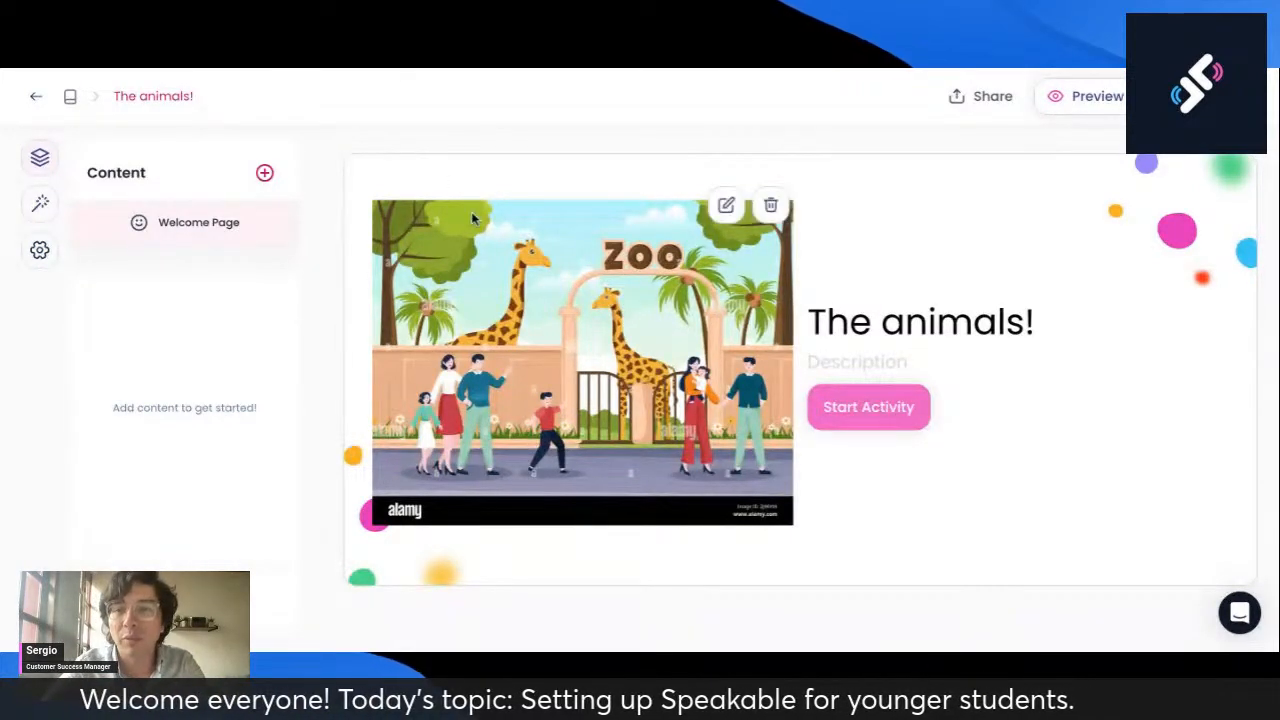
click(1102, 97)
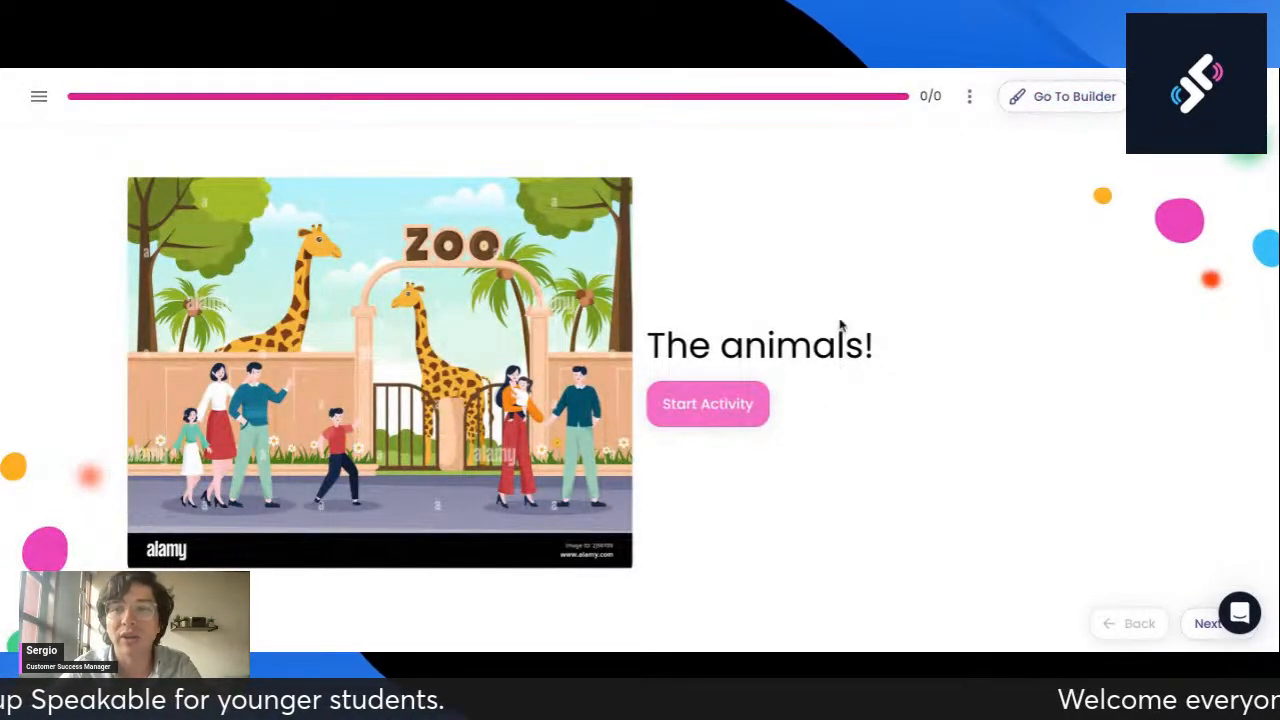
click(1060, 104)
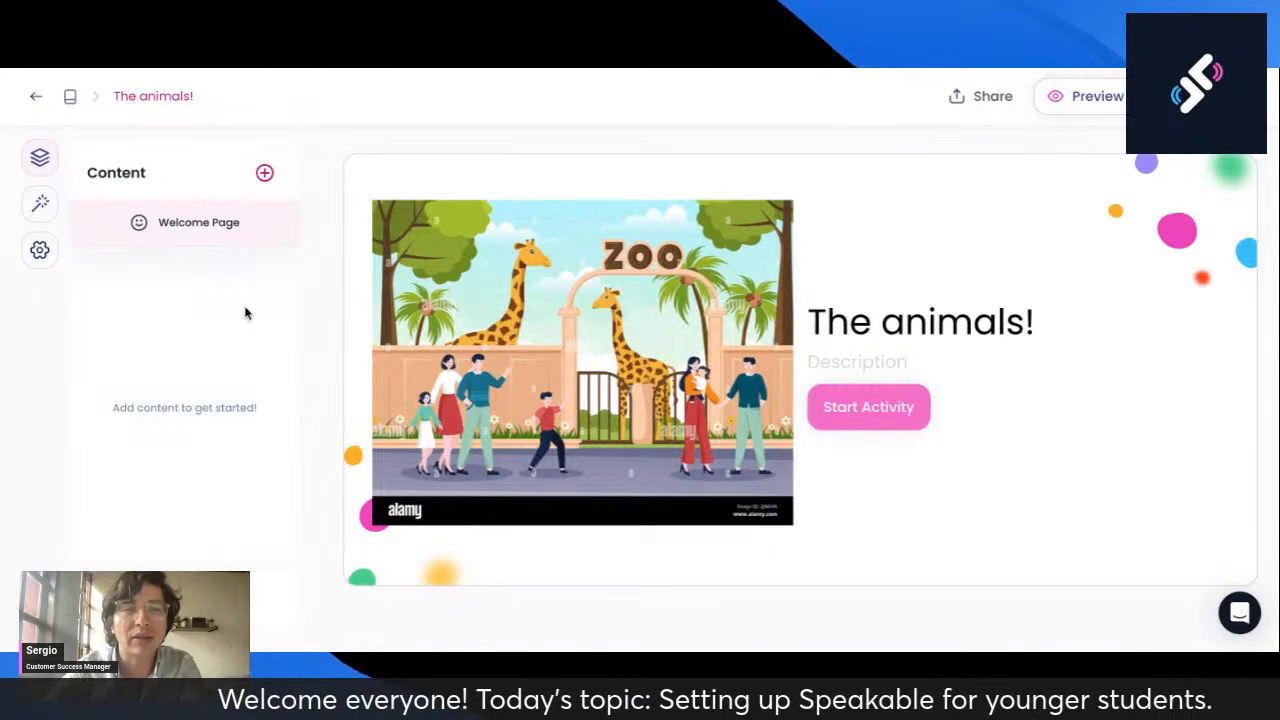
Step: Leave the builder for the library, and view the language filter options in Discover without changing them
click(71, 104)
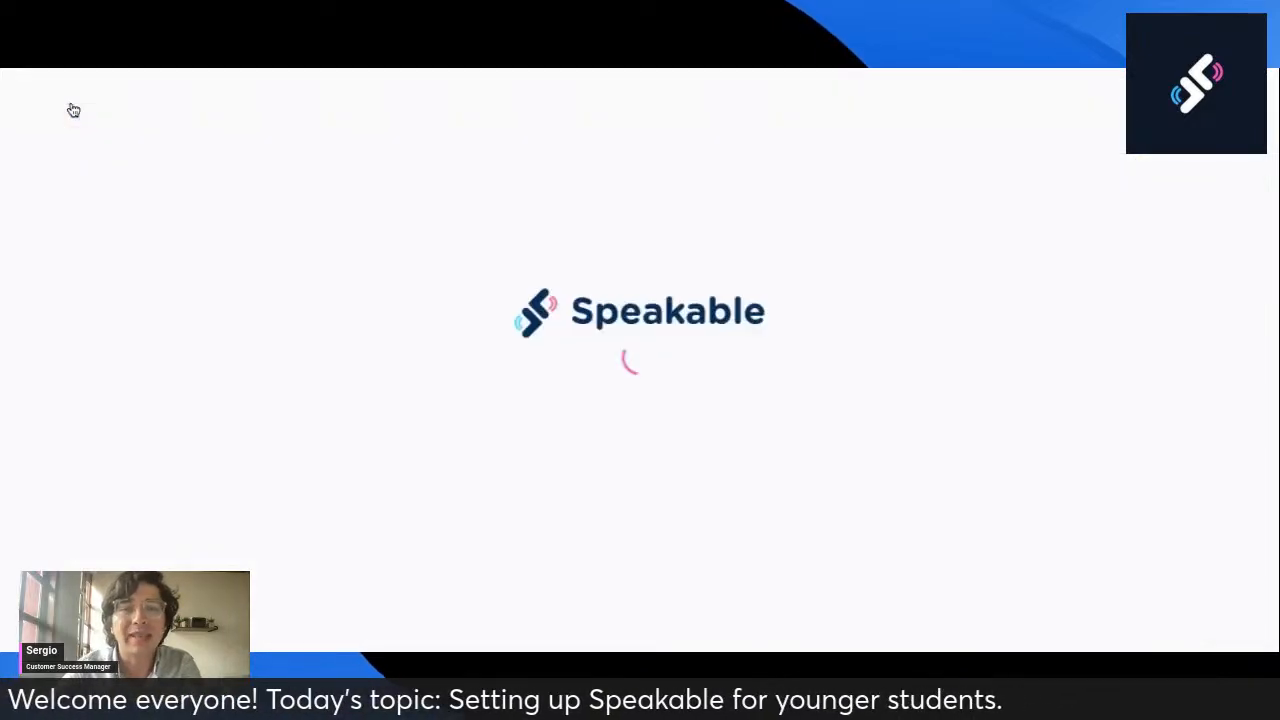
mouse_move(193, 355)
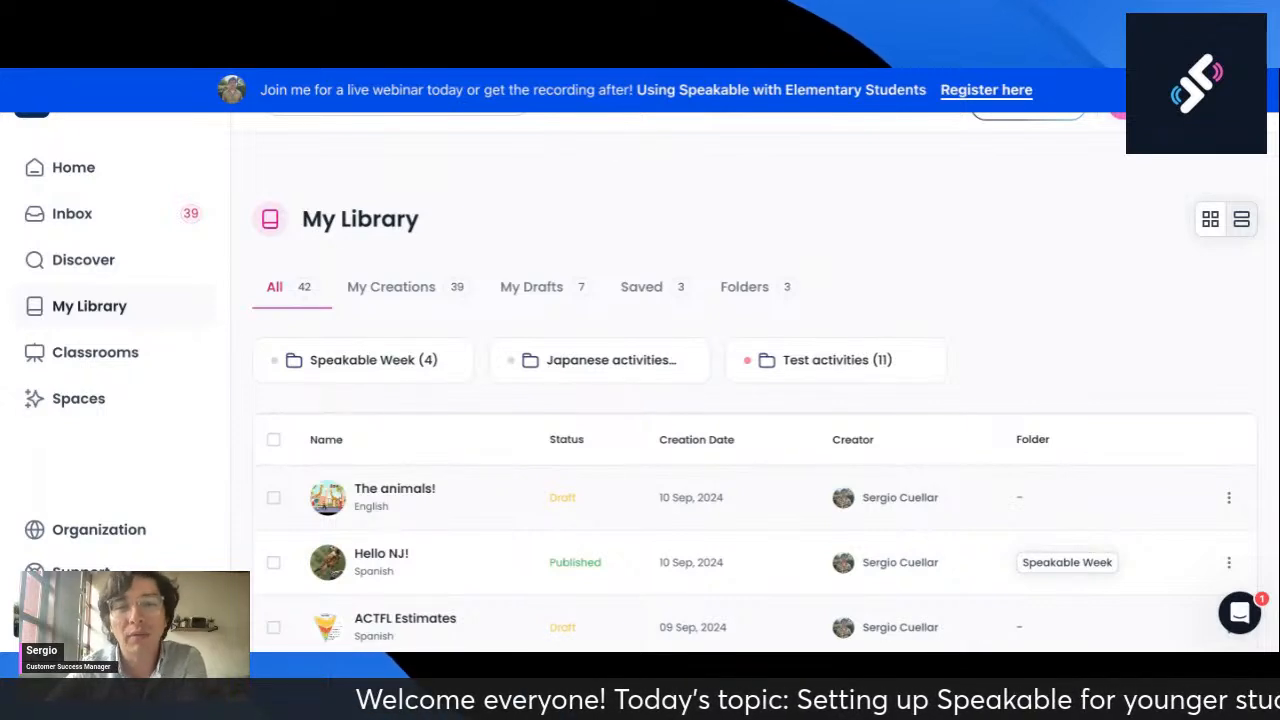
click(129, 263)
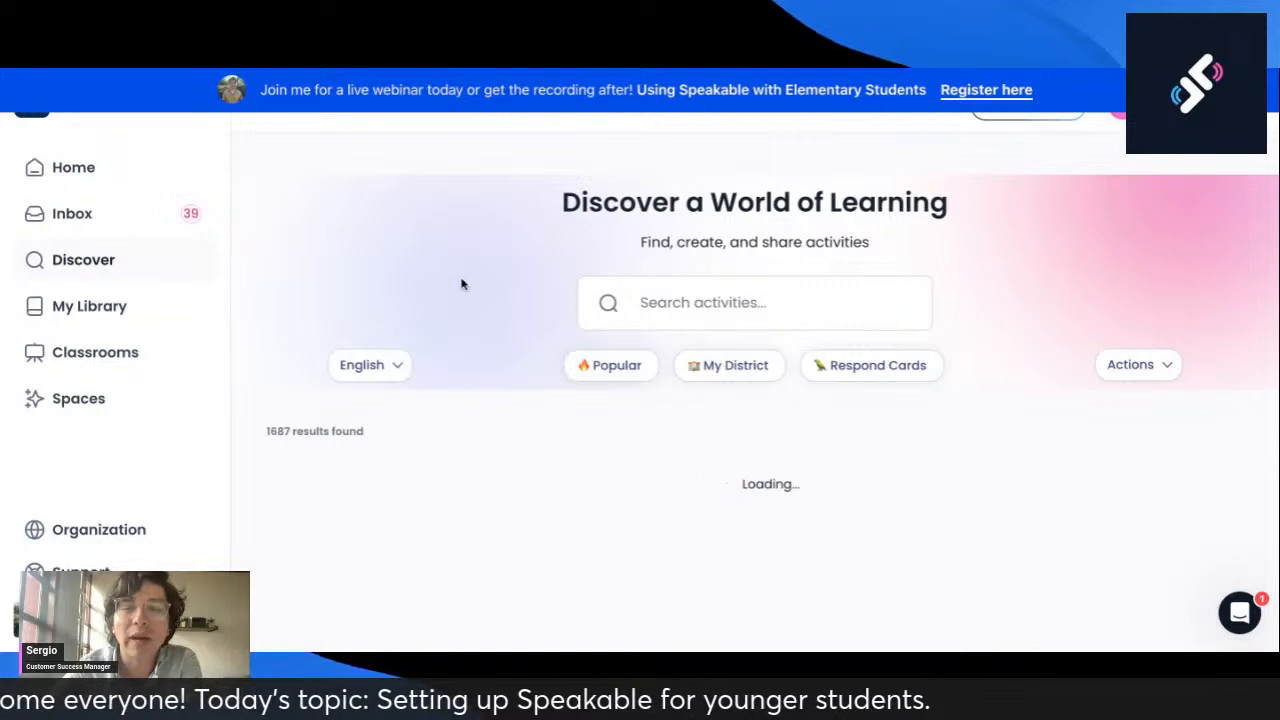
click(403, 362)
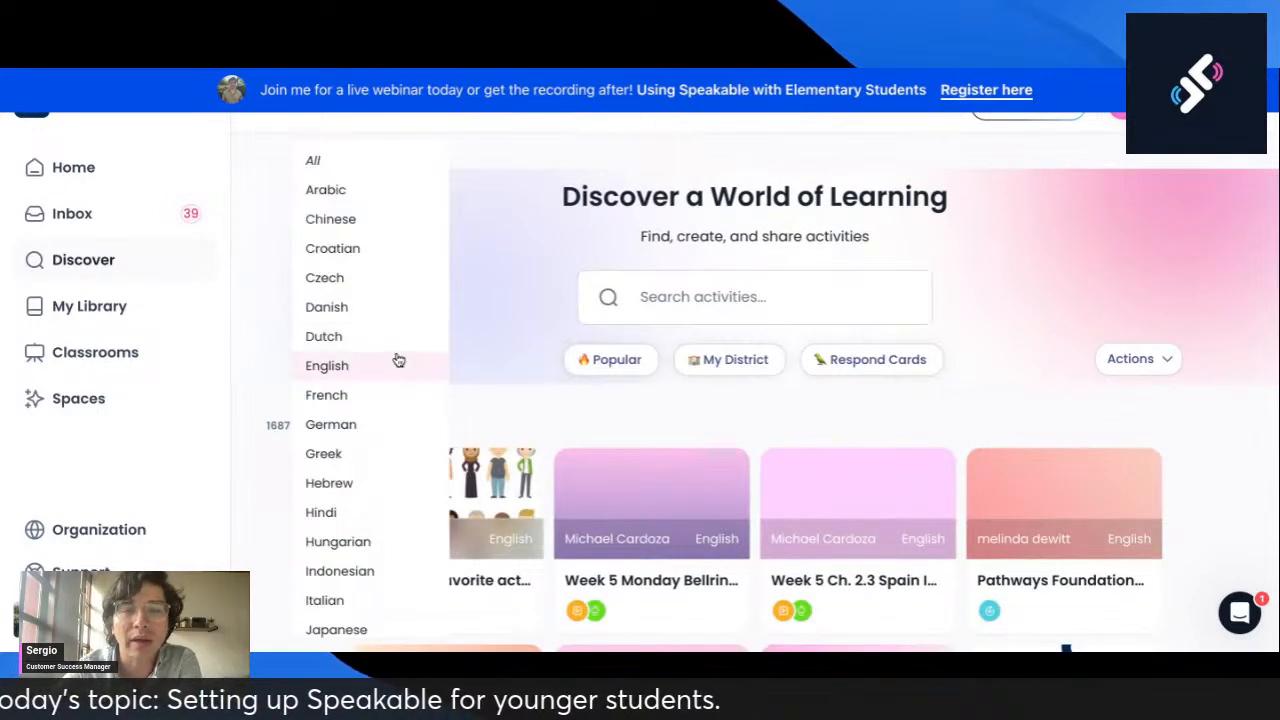
click(491, 280)
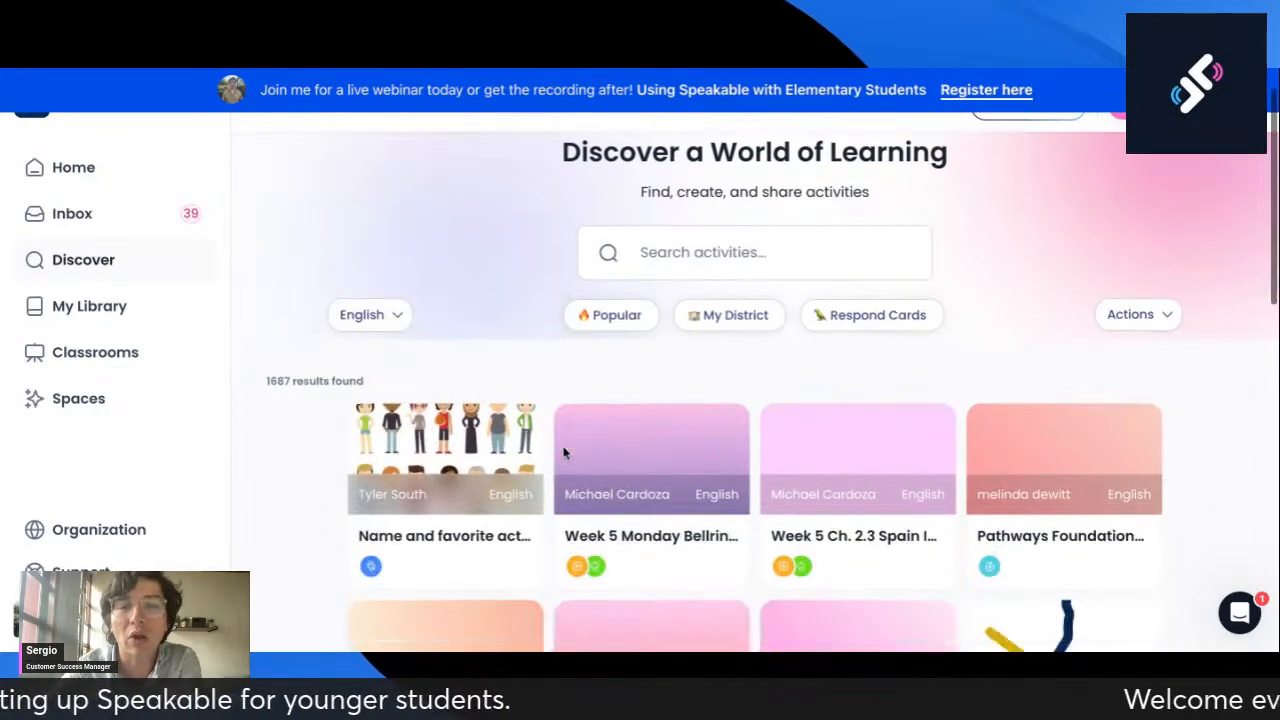
Step: Browse the English activities shared by other teachers in Discover
scroll(1078, 430, down, 2)
scroll(1225, 434, down, 2)
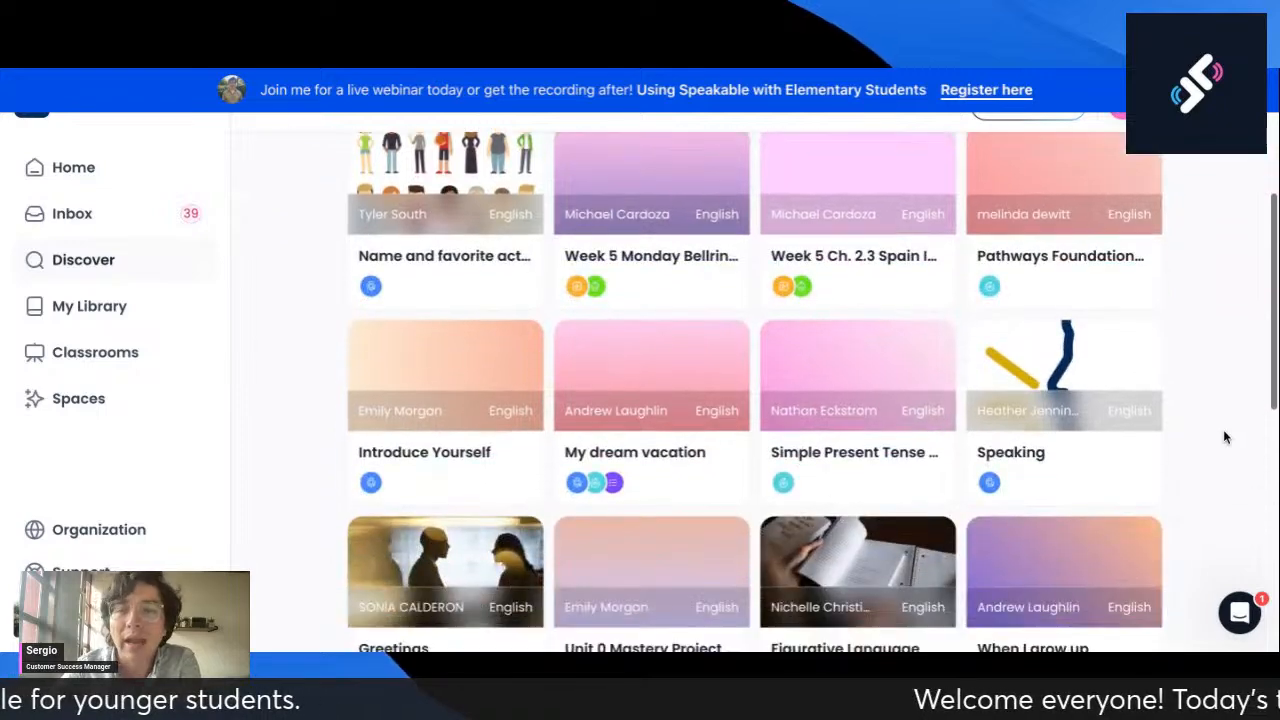
scroll(1225, 437, down, 1)
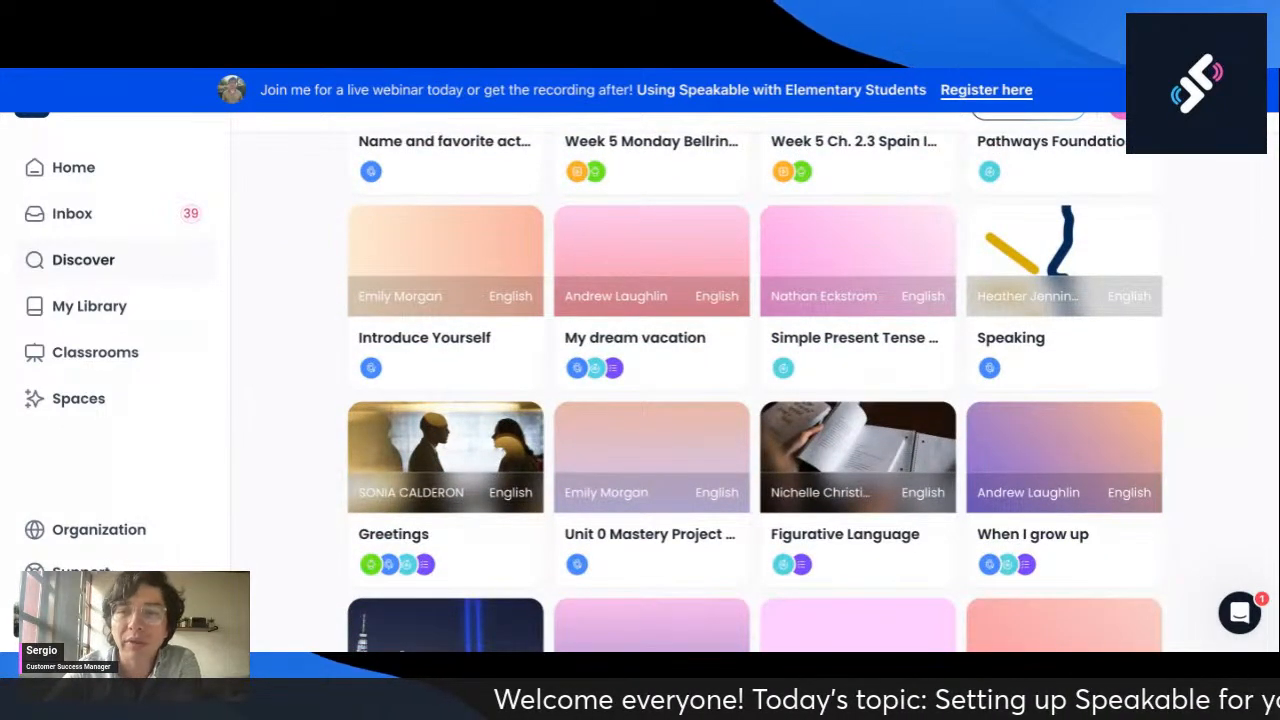
scroll(837, 382, down, 2)
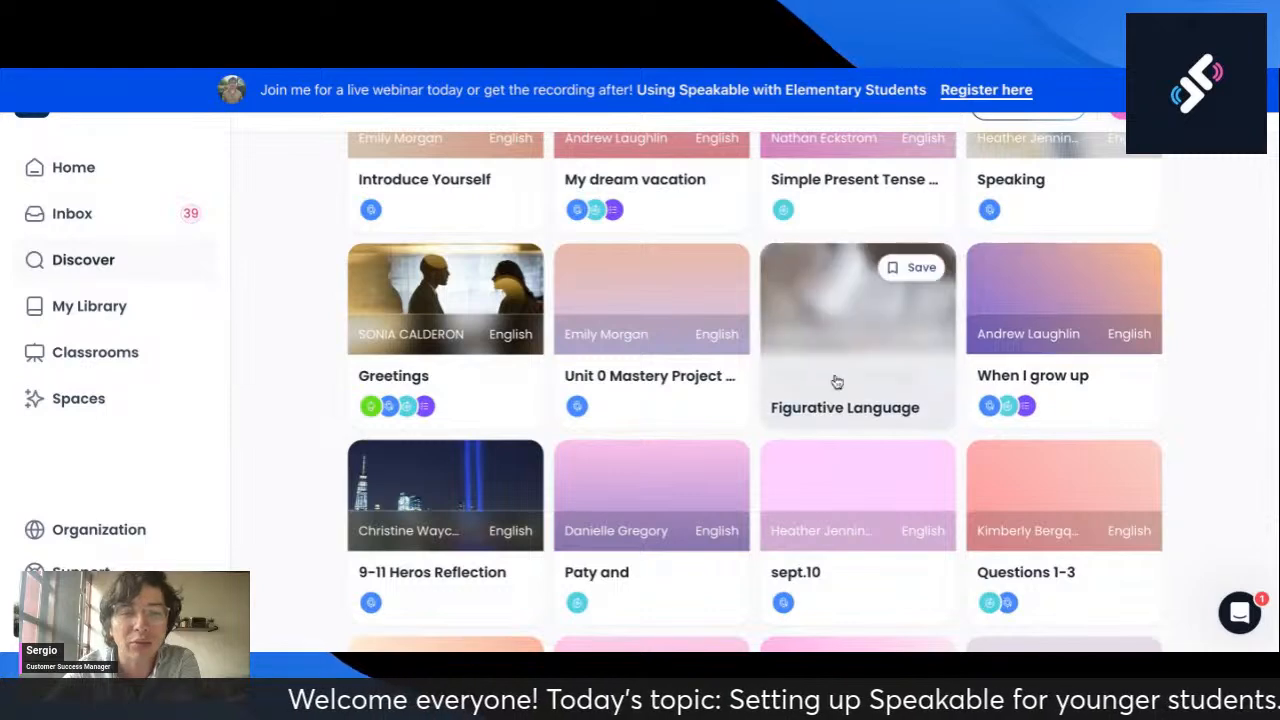
scroll(1270, 405, down, 2)
scroll(1272, 405, down, 3)
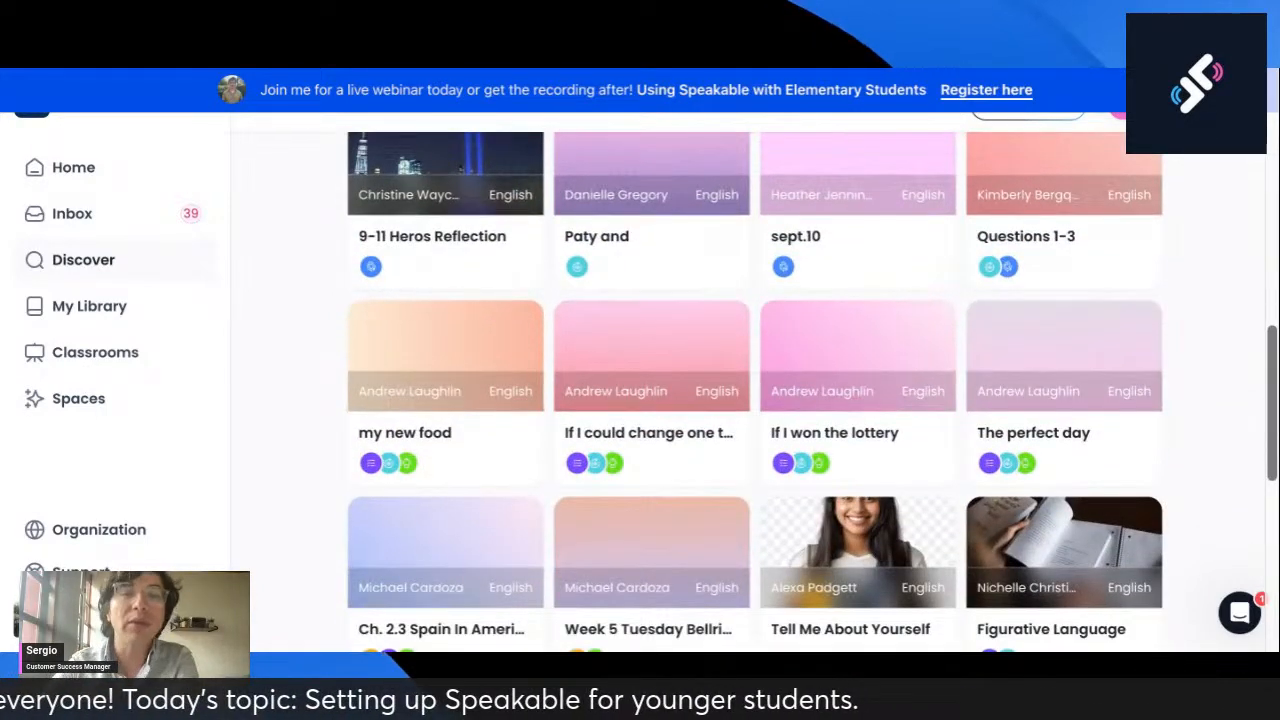
scroll(754, 390, down, 3)
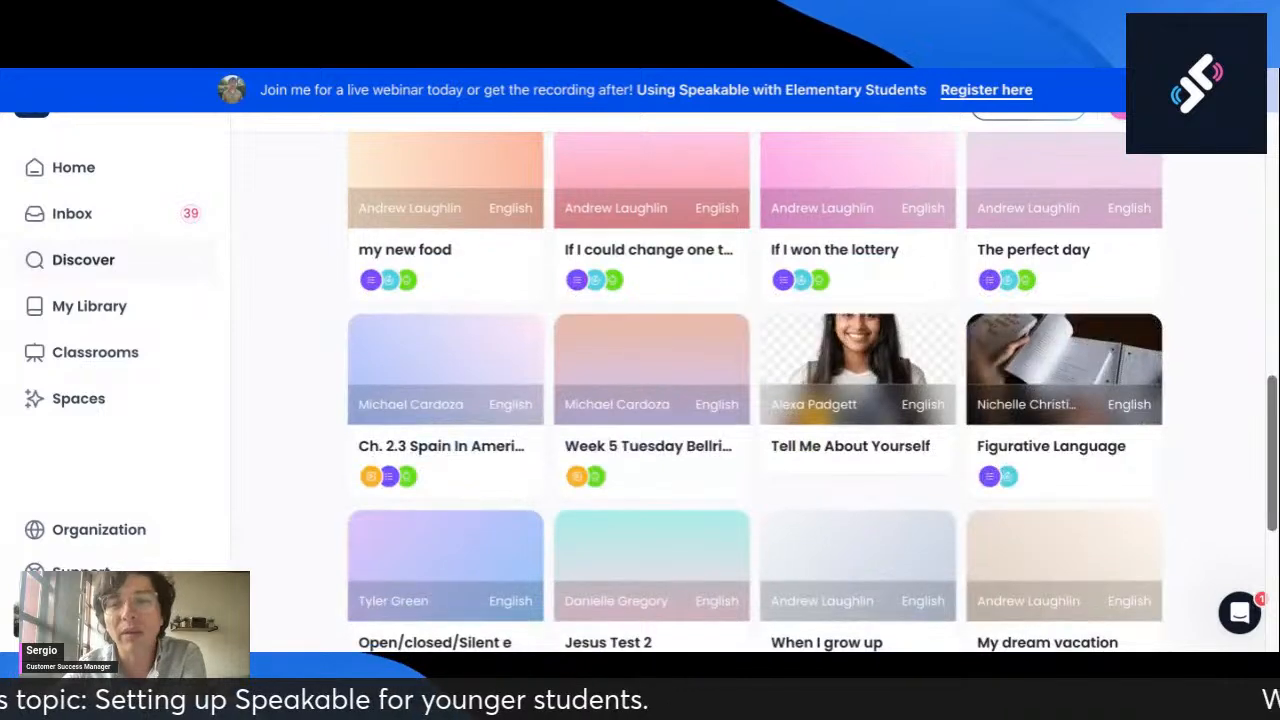
scroll(754, 390, down, 3)
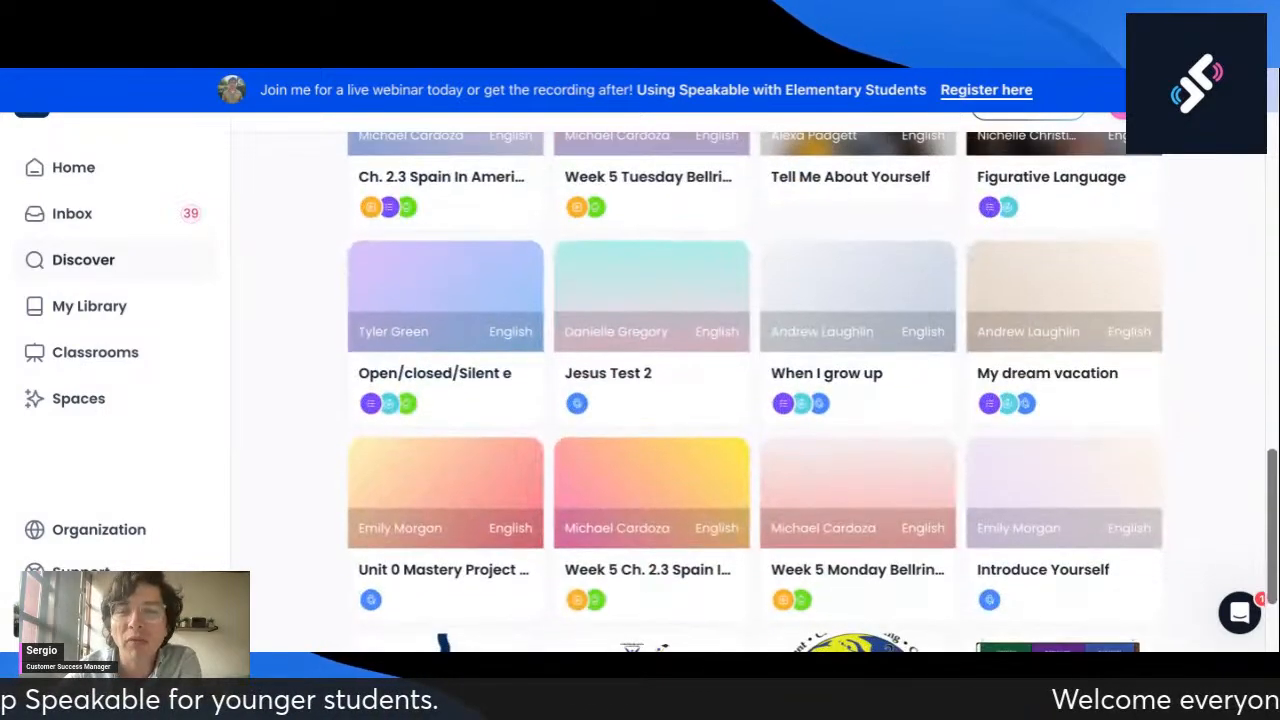
scroll(754, 390, down, 1)
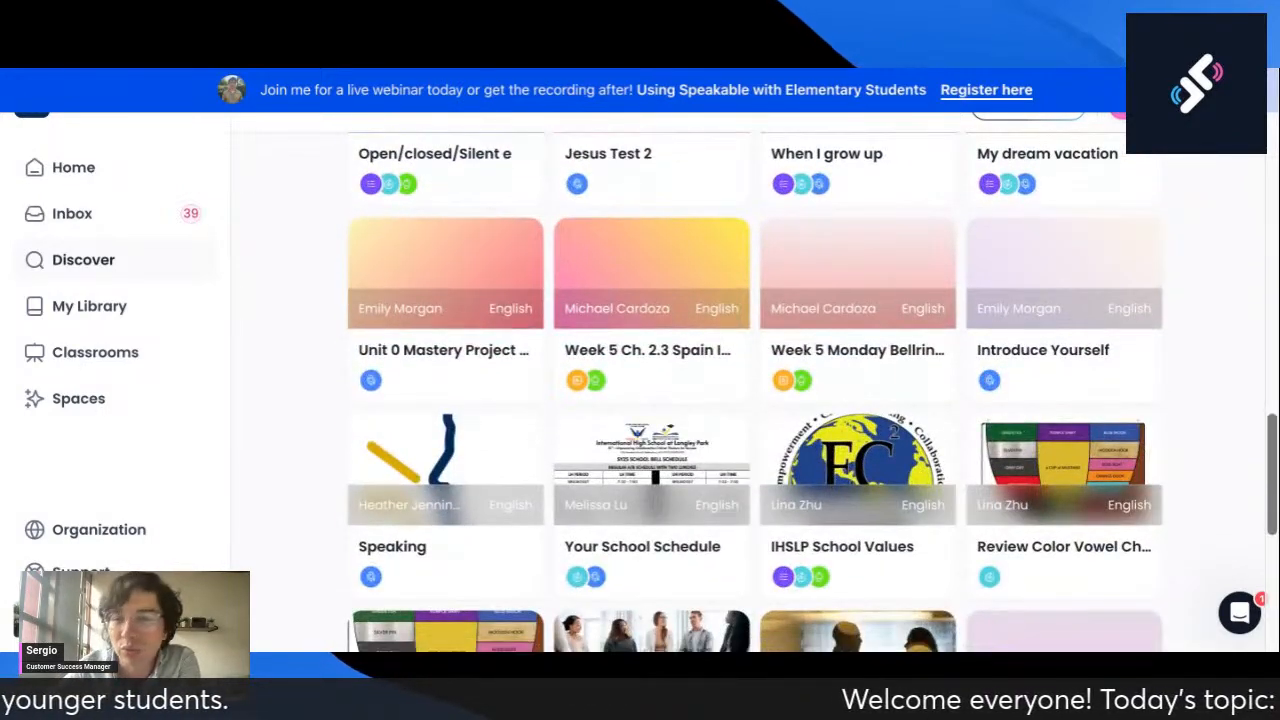
scroll(754, 390, down, 3)
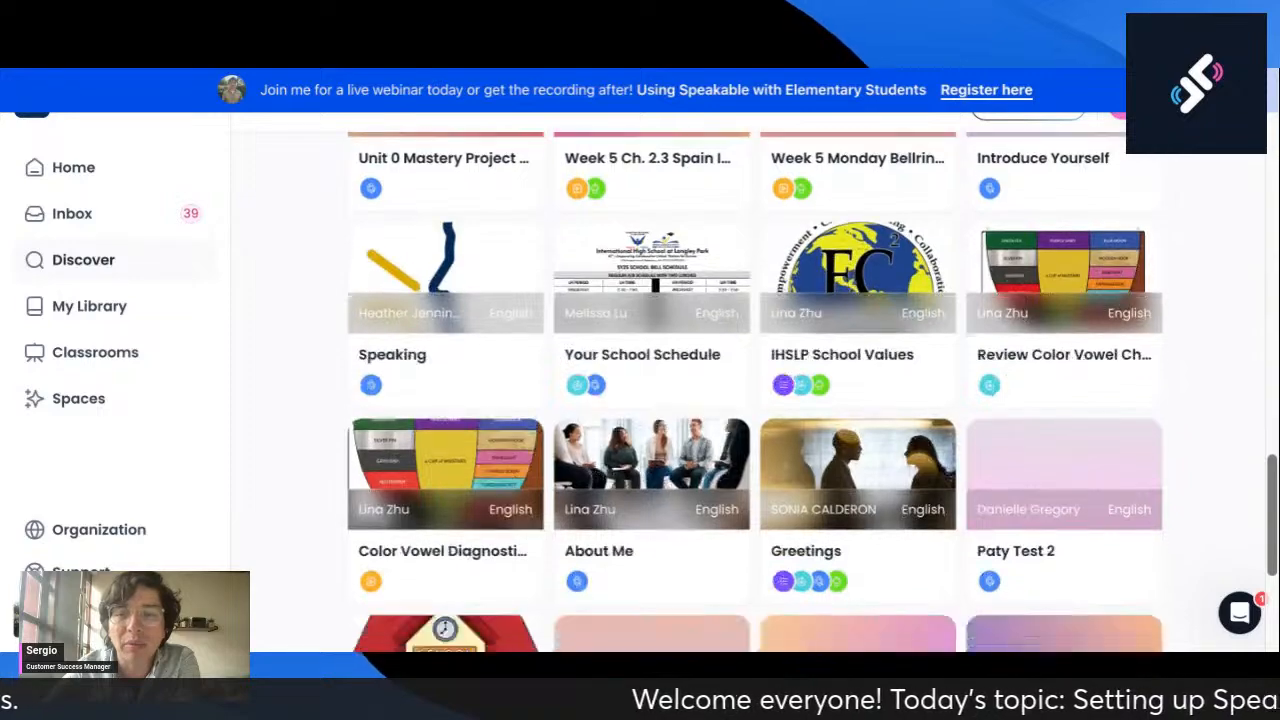
scroll(754, 390, down, 2)
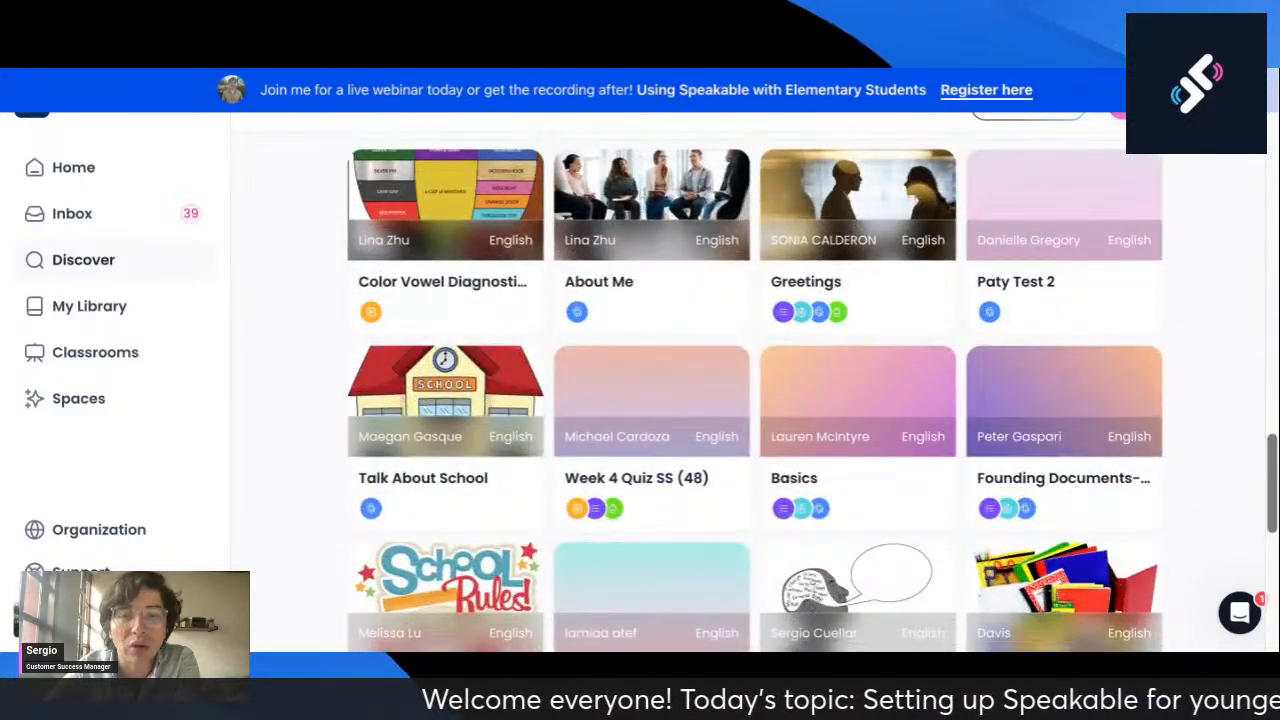
scroll(754, 390, down, 1)
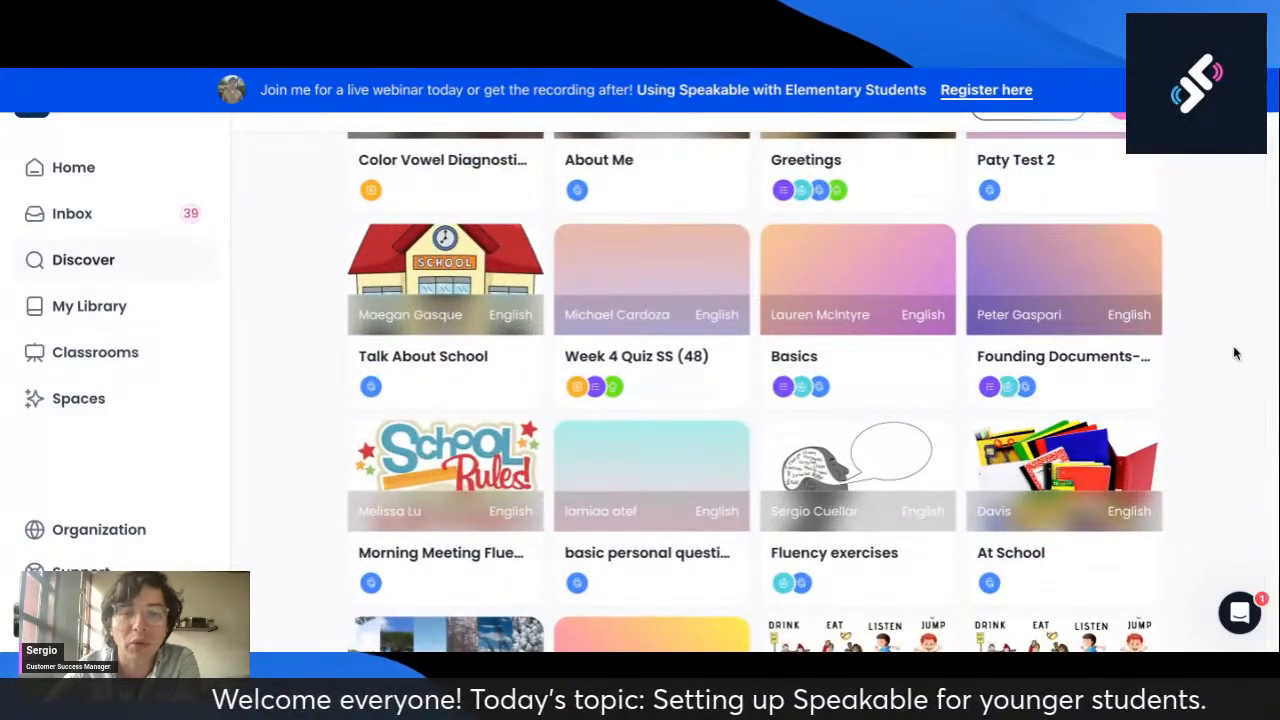
Step: Look over the activities in My Library and open the Speakable Week folder
click(112, 318)
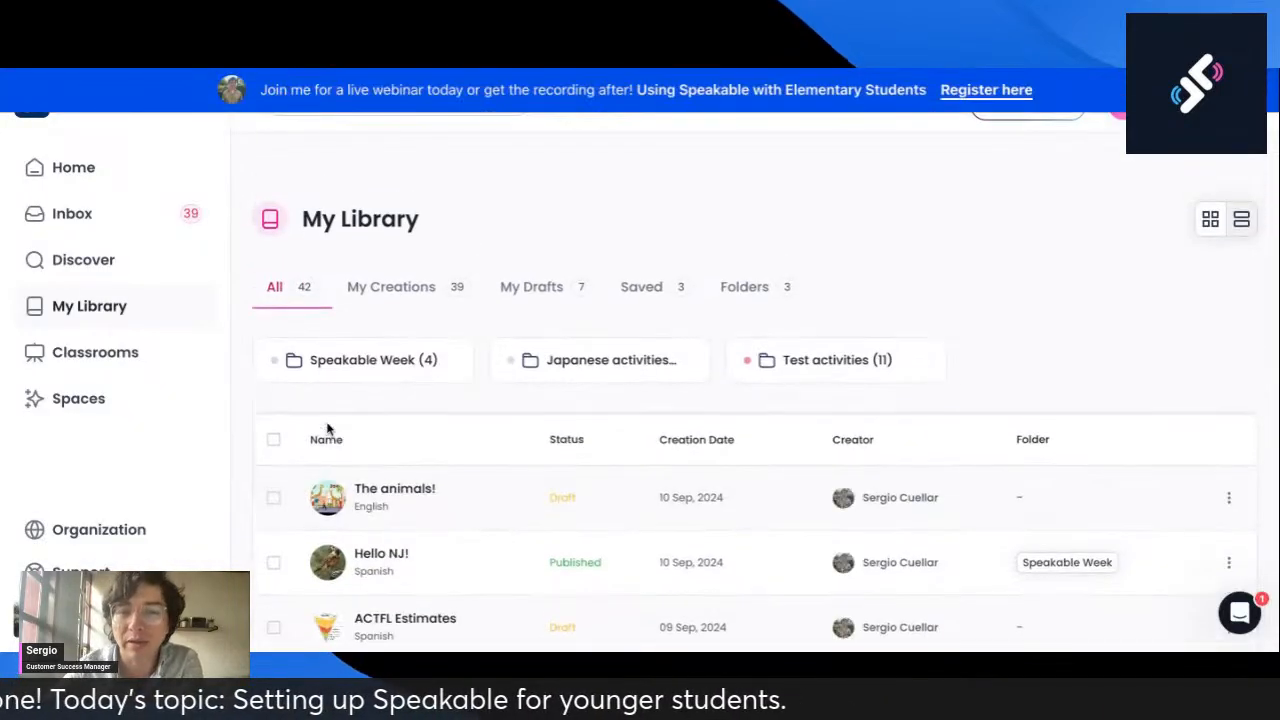
scroll(471, 431, down, 3)
scroll(471, 431, down, 3)
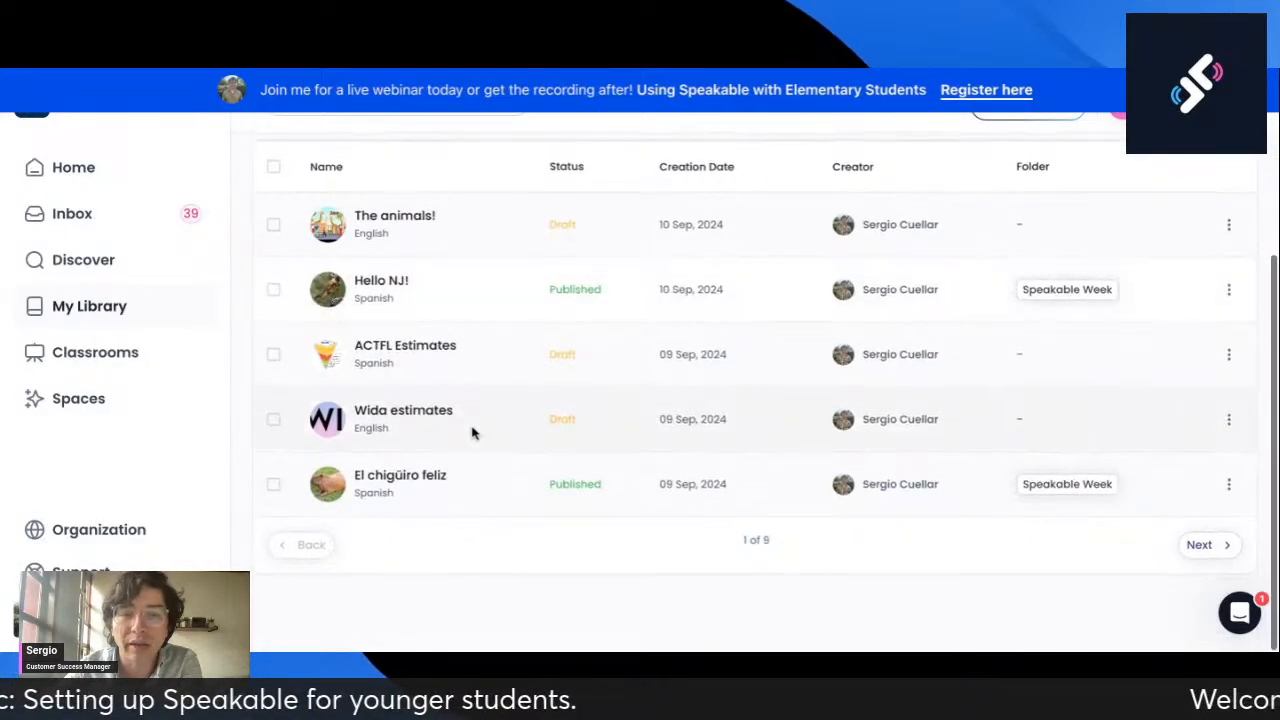
scroll(471, 251, up, 3)
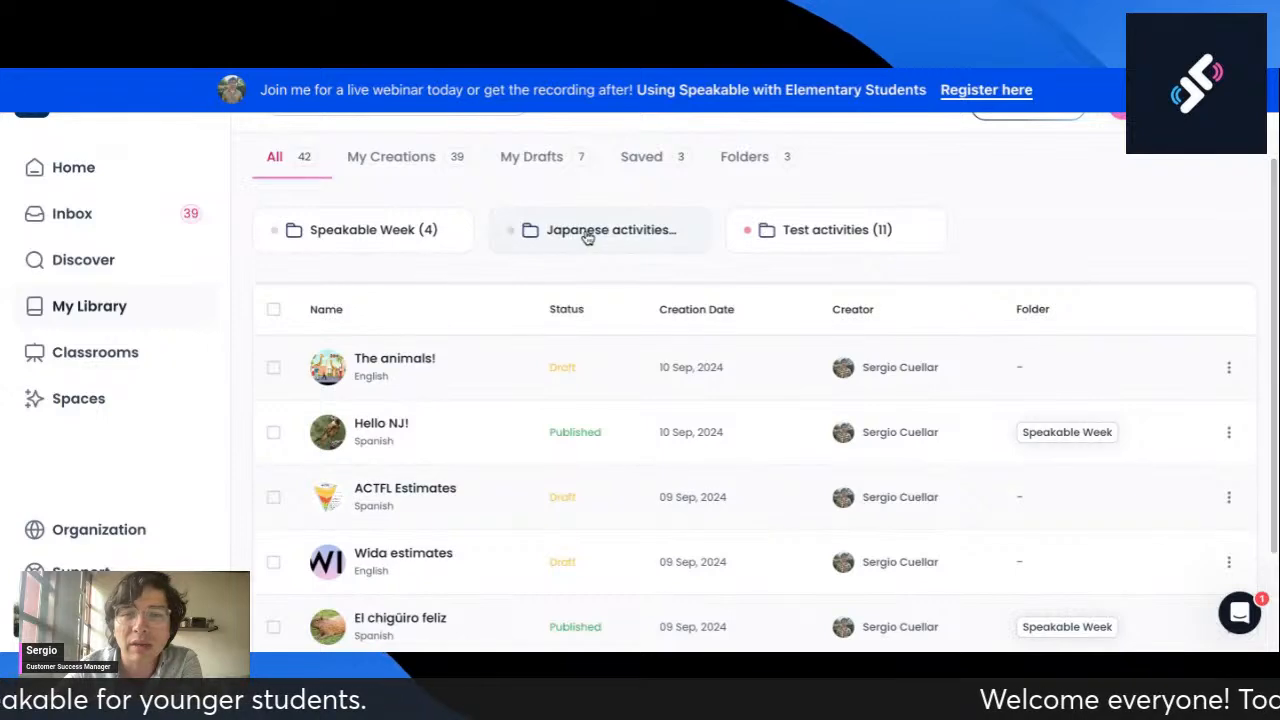
click(375, 249)
scroll(518, 393, down, 1)
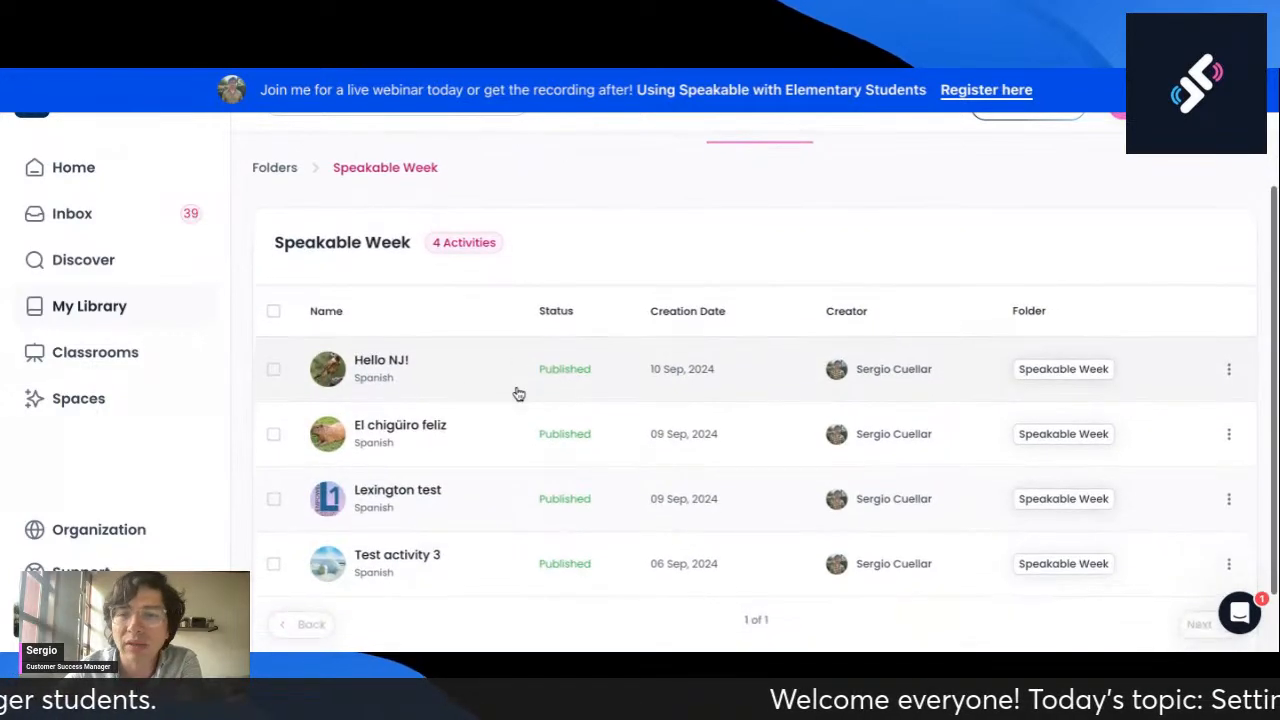
Step: Open the details of the Hello NJ! activity and review its full content list
click(422, 373)
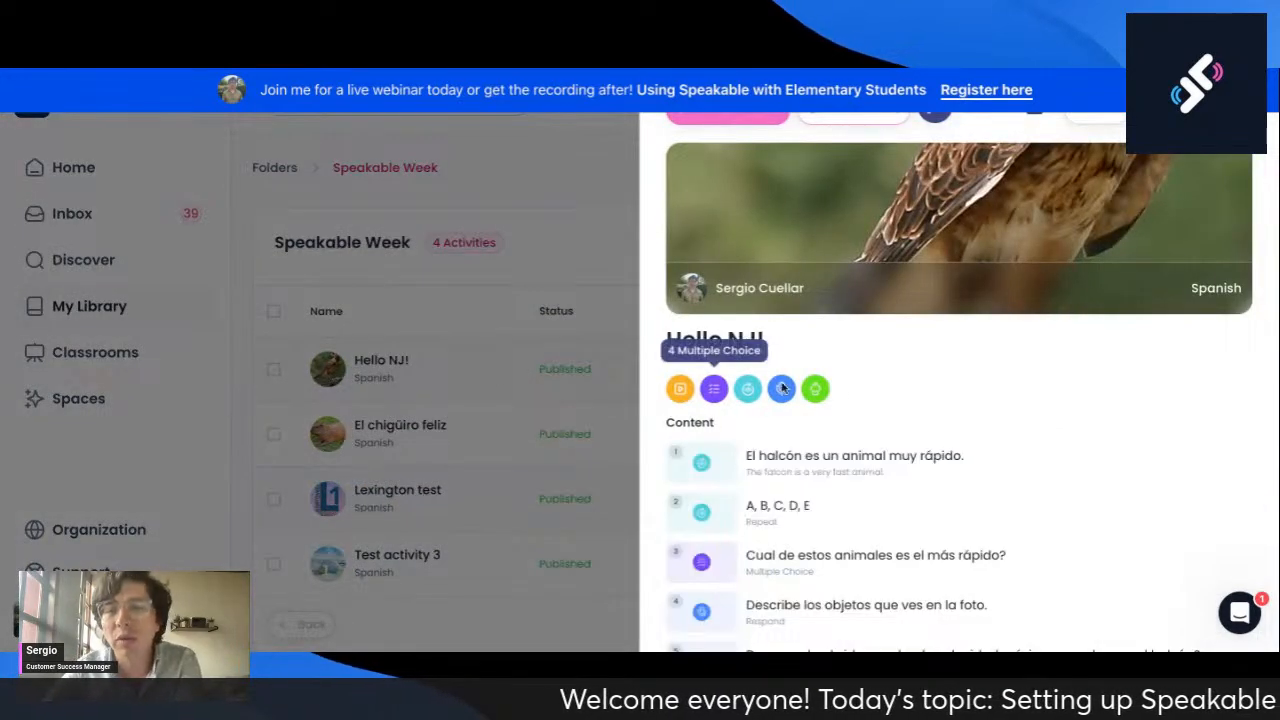
scroll(838, 393, down, 5)
scroll(838, 393, down, 8)
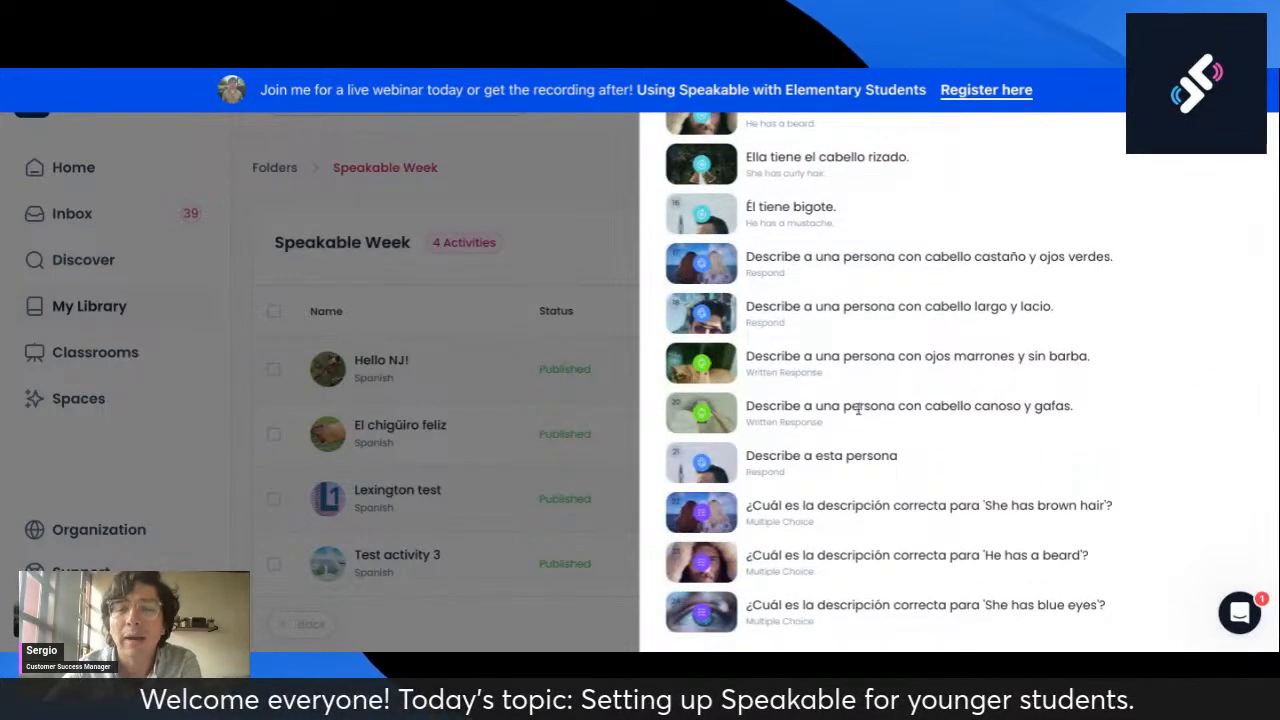
scroll(858, 410, up, 15)
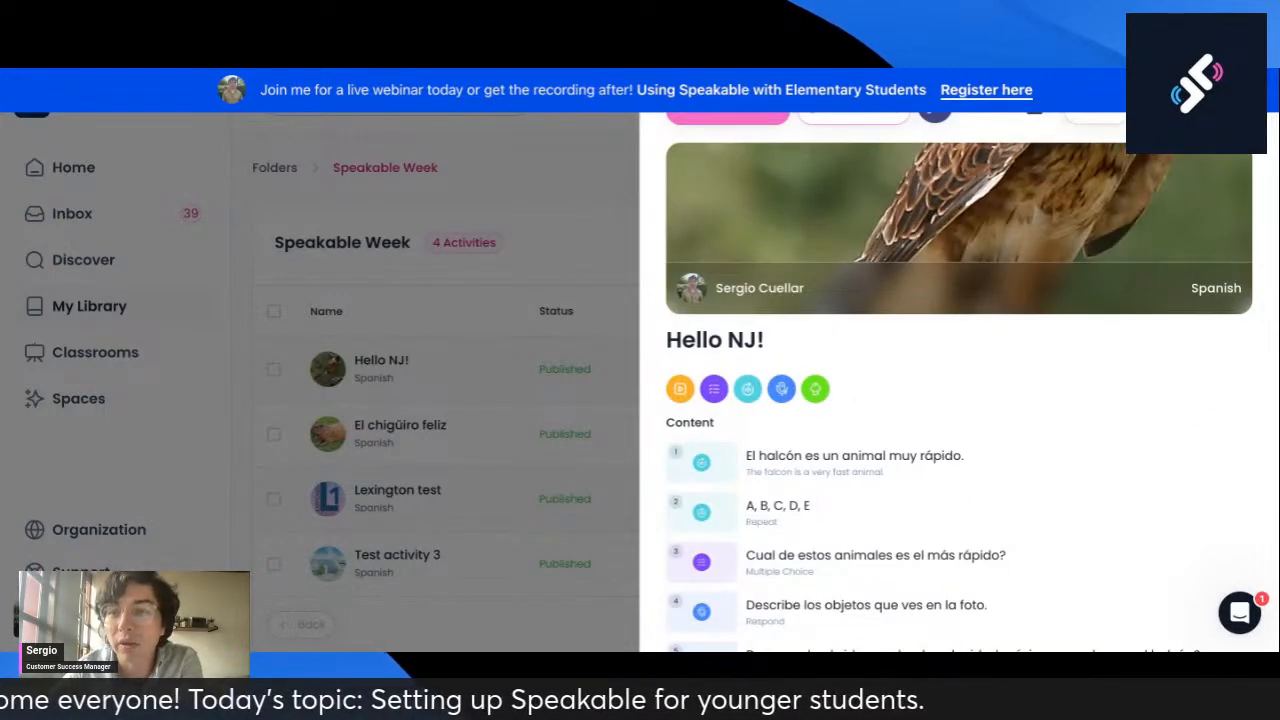
Step: Examine the card types and questions that make up the Hello NJ! activity, and close its details
scroll(1014, 366, down, 15)
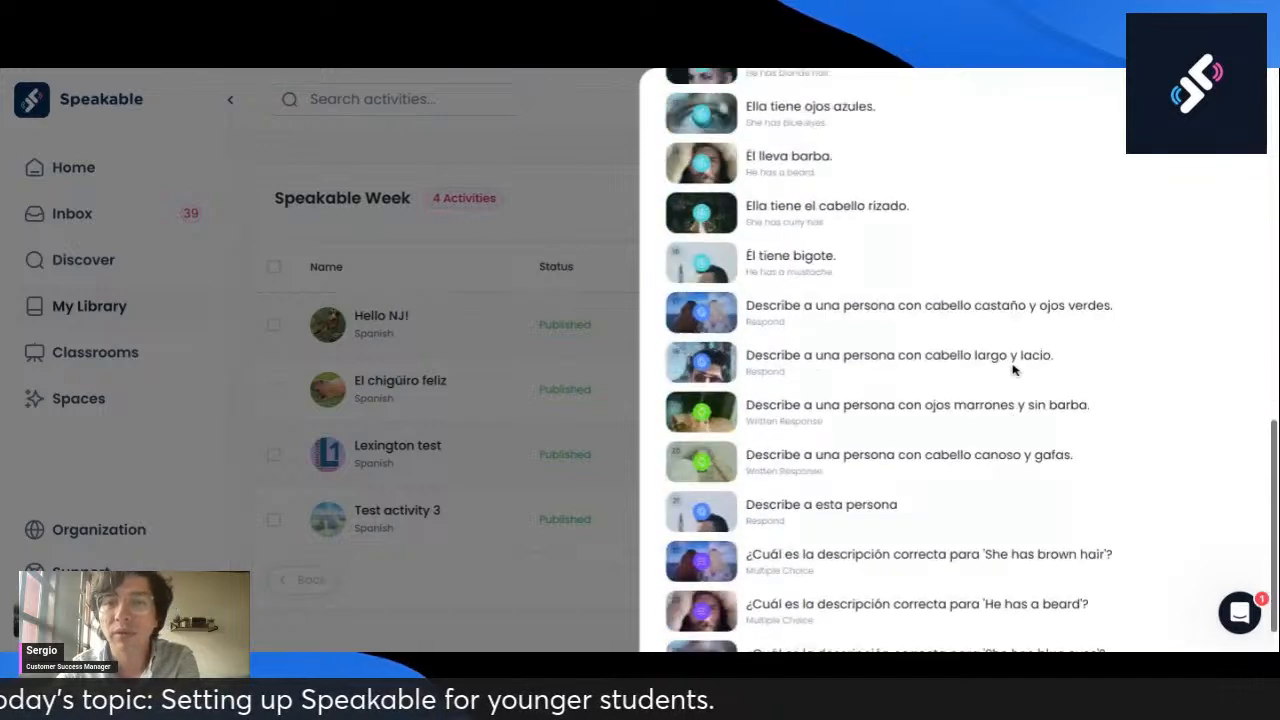
scroll(1012, 369, up, 15)
scroll(951, 397, down, 15)
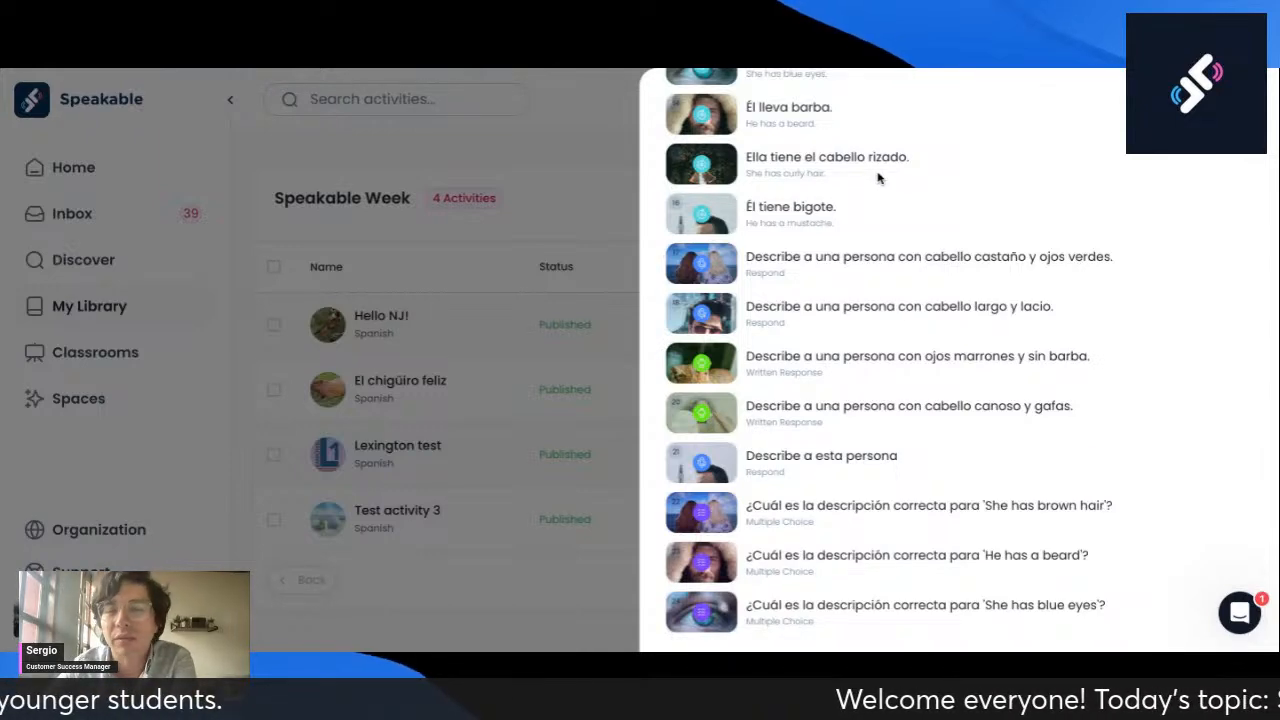
scroll(958, 360, up, 10)
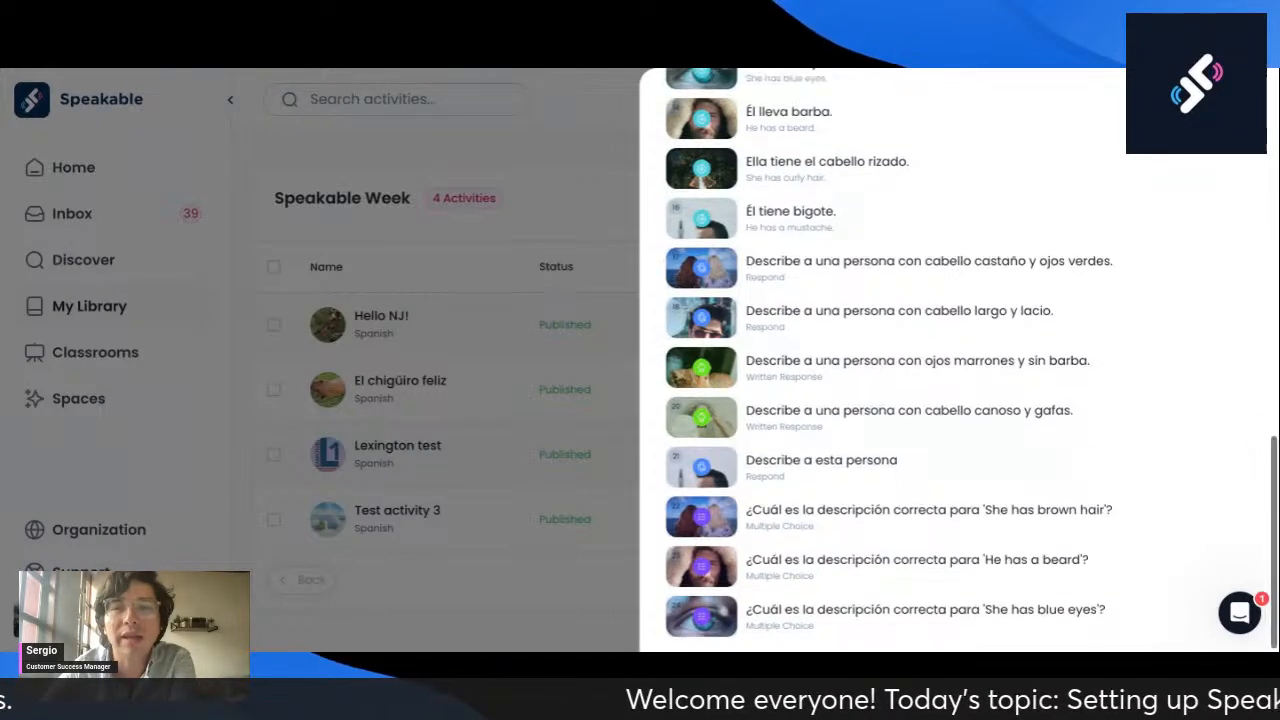
scroll(958, 360, down, 1)
scroll(897, 282, down, 1)
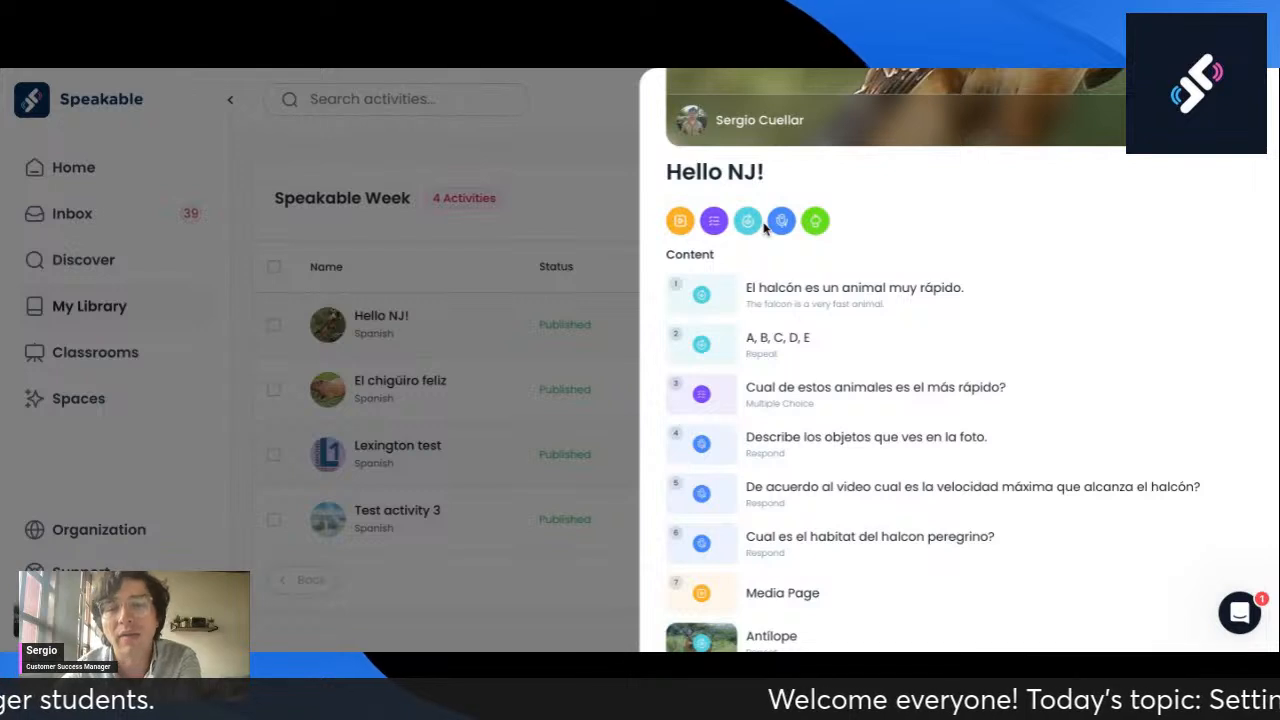
scroll(829, 337, up, 1)
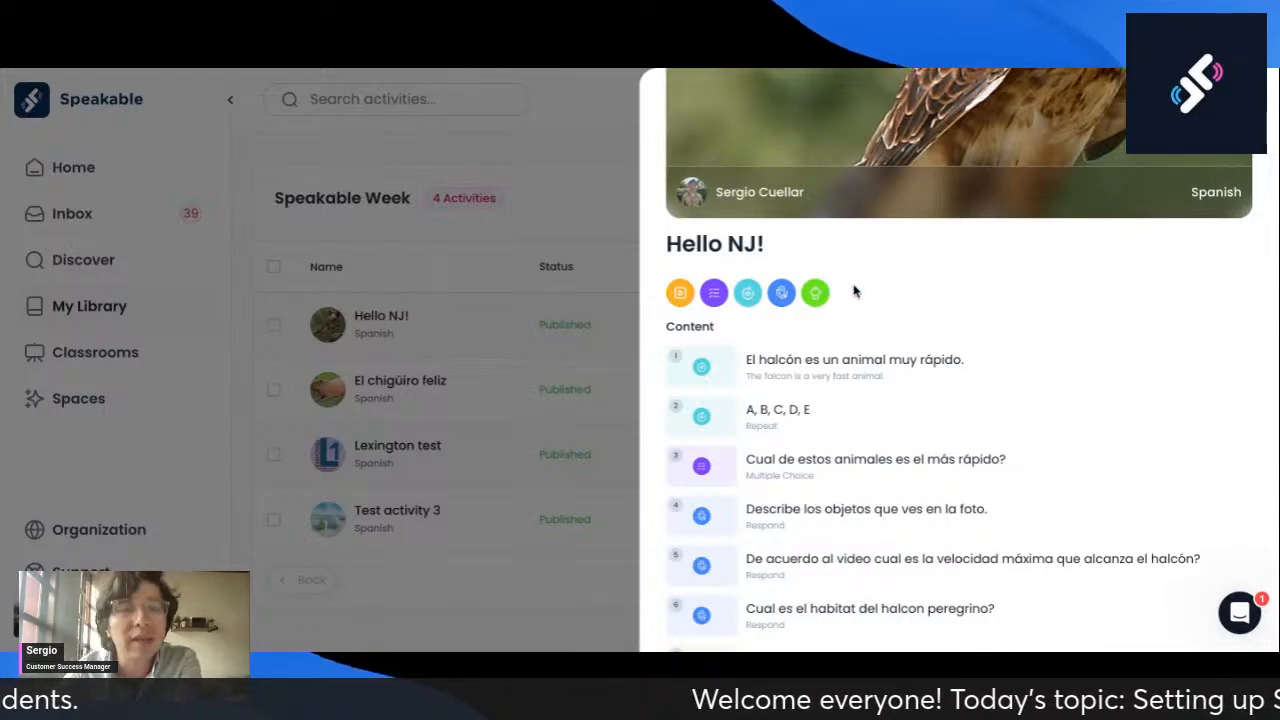
click(587, 233)
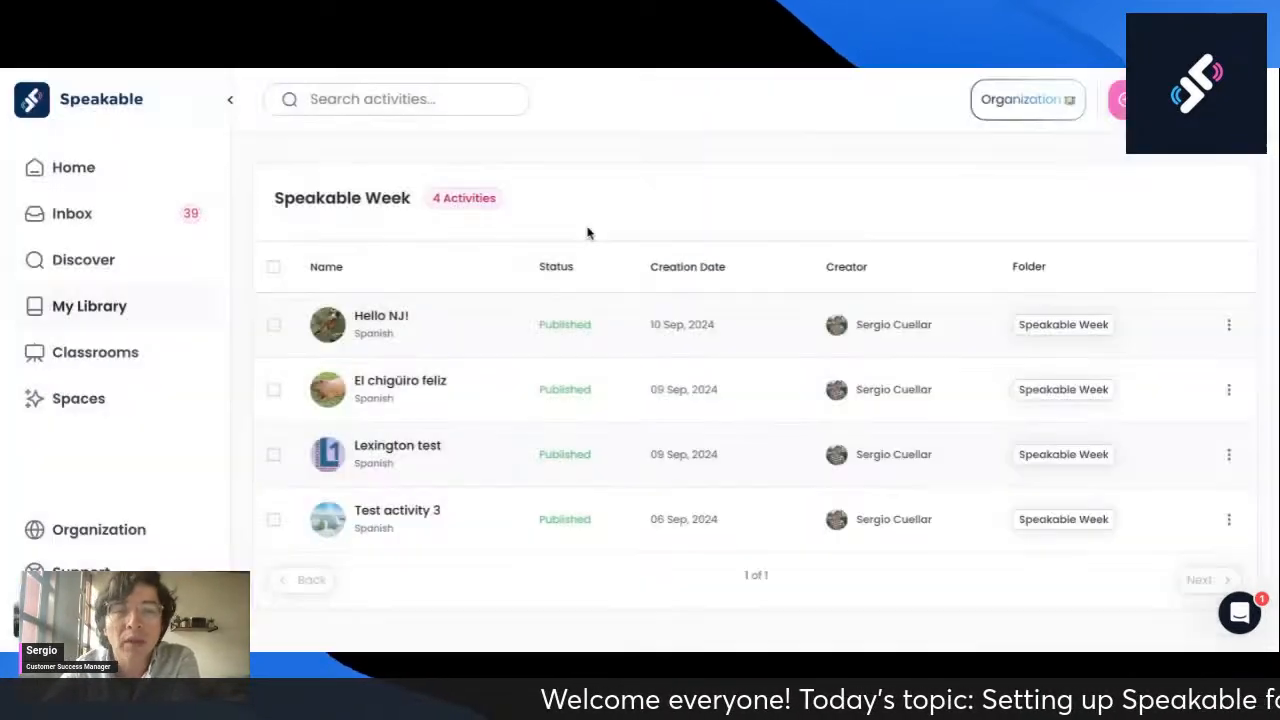
Step: View the details of the El chigüiro feliz activity, check its card types and content, and close them
click(434, 384)
scroll(875, 331, down, 8)
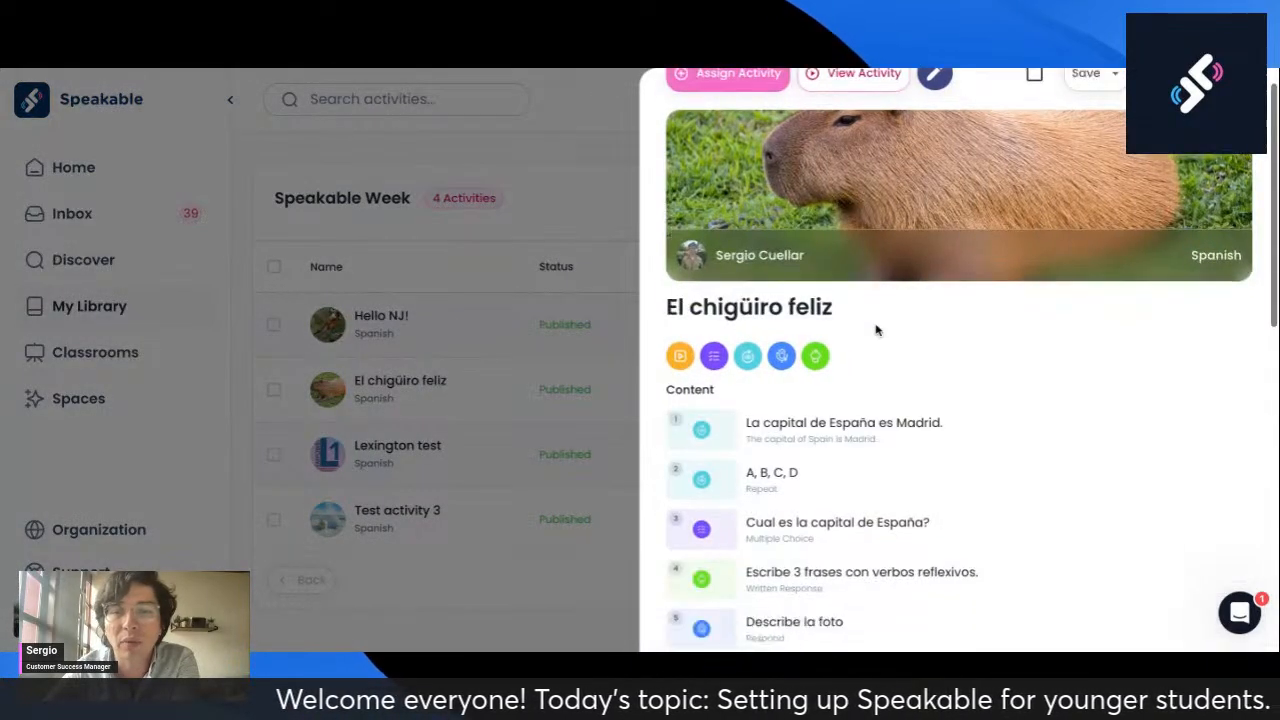
scroll(876, 330, up, 7)
scroll(875, 331, up, 1)
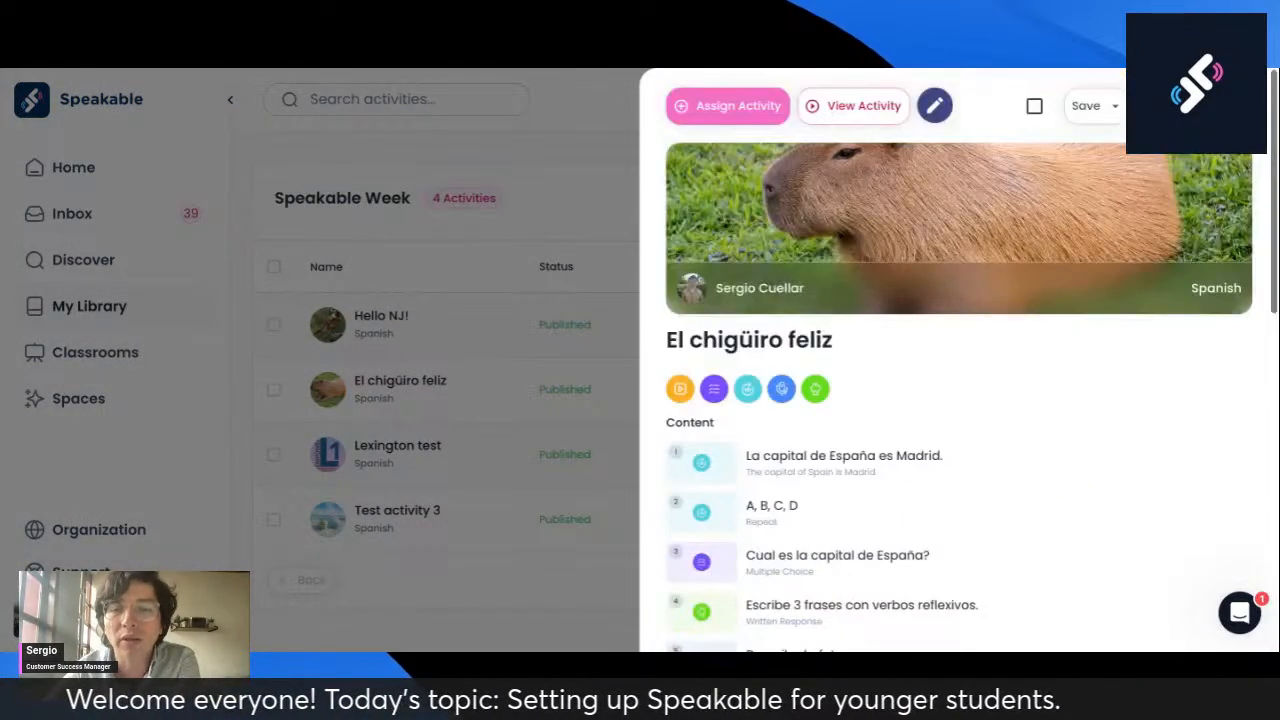
mouse_move(679, 388)
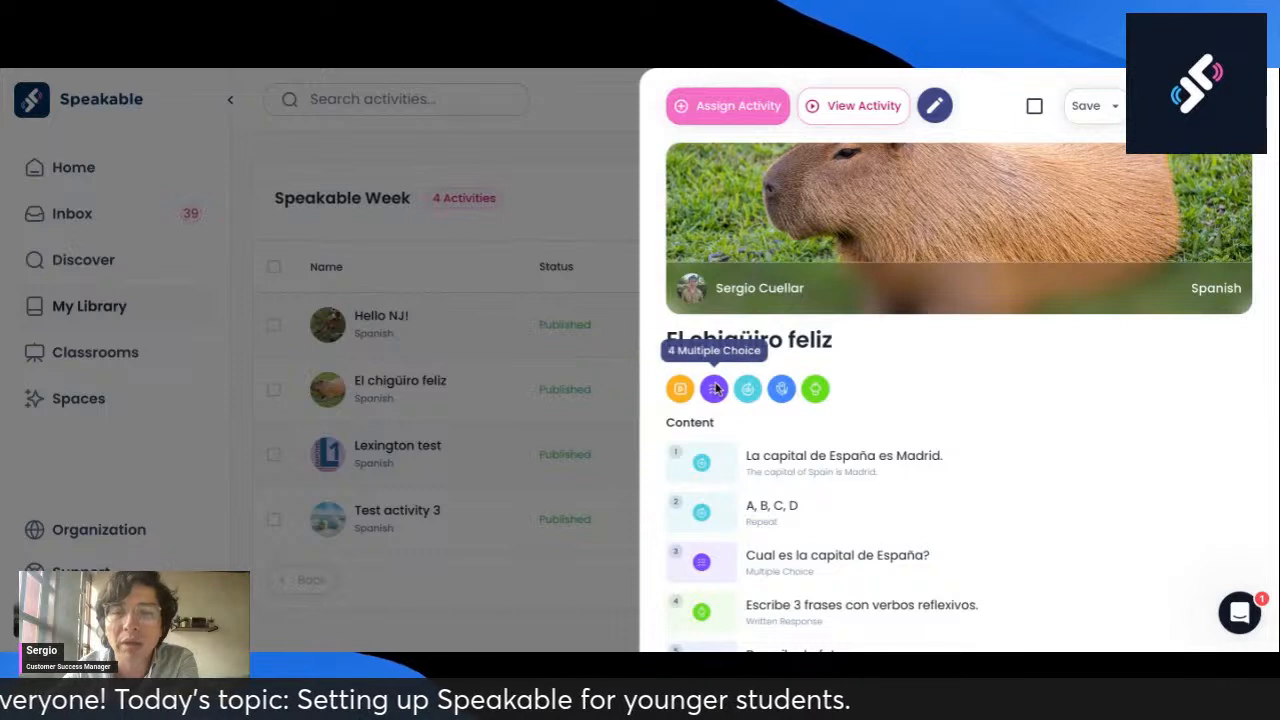
mouse_move(783, 391)
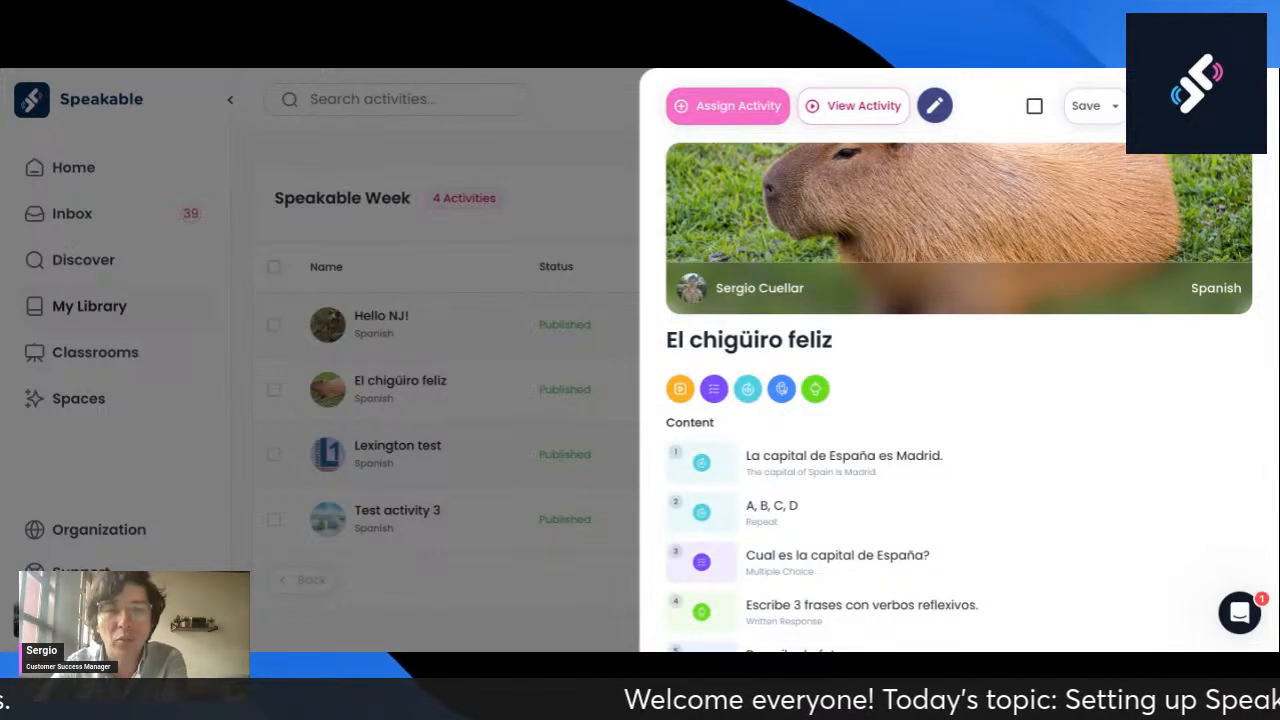
click(612, 214)
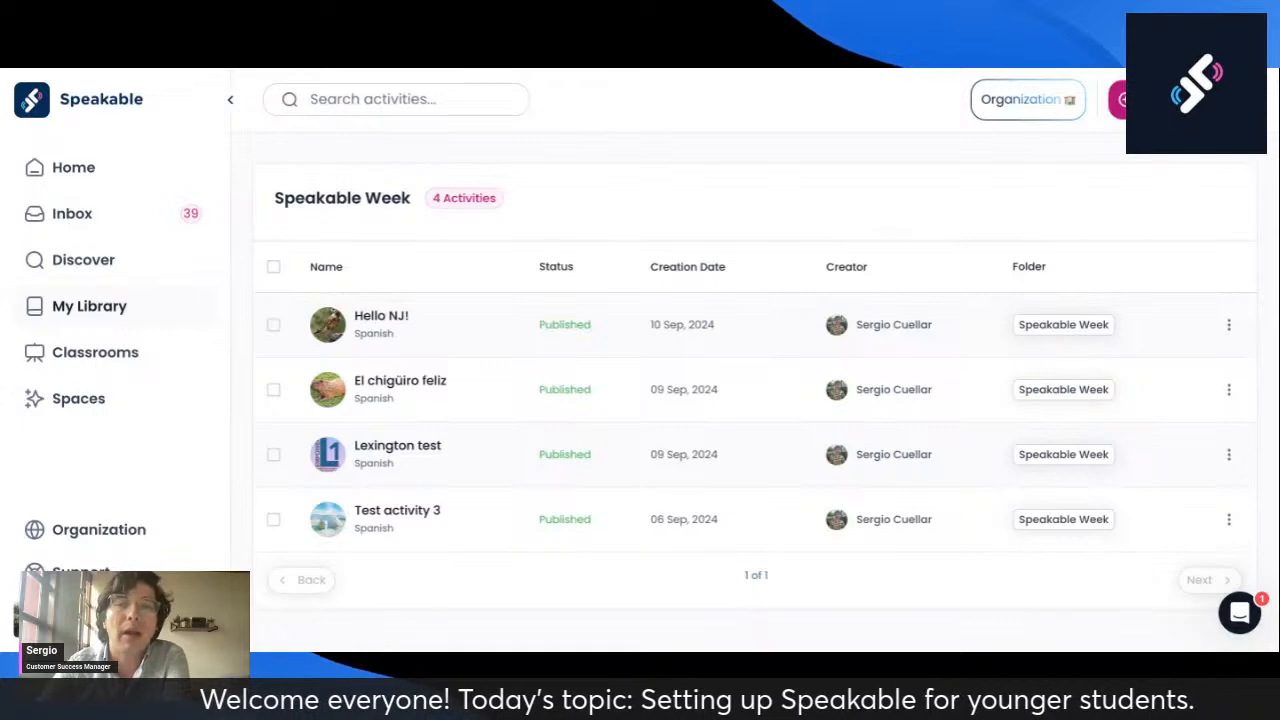
click(1160, 99)
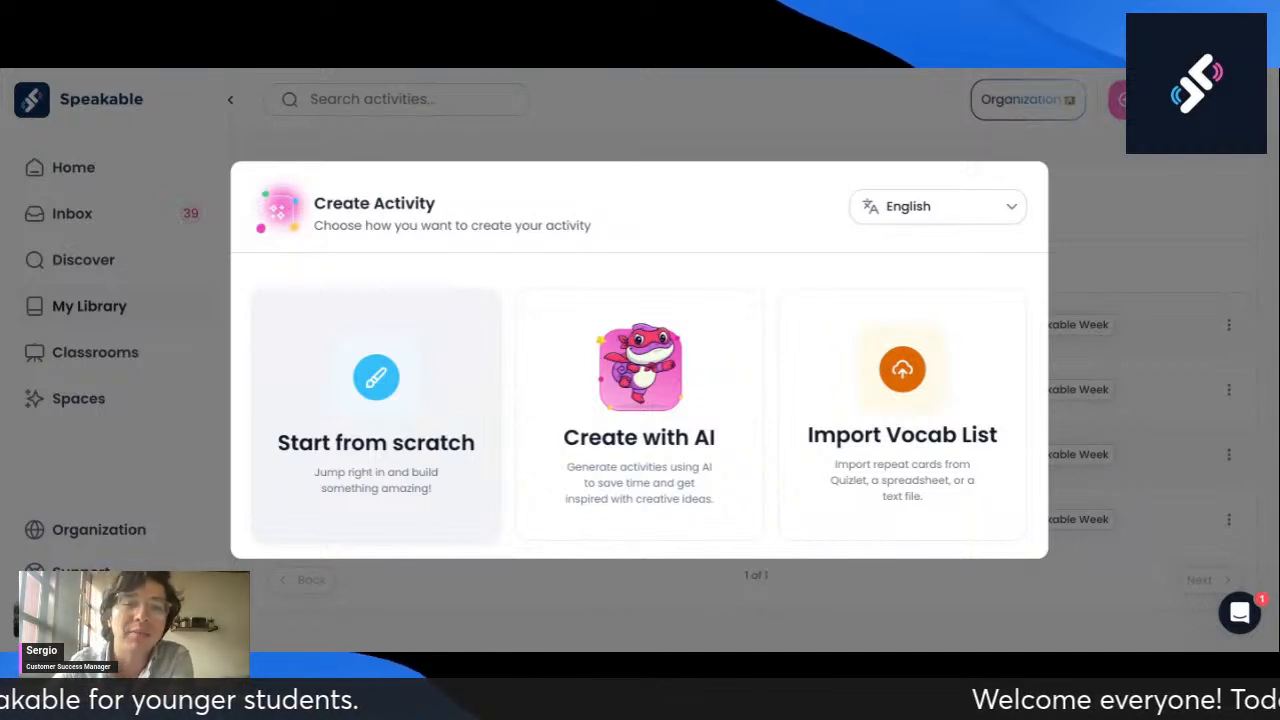
click(378, 401)
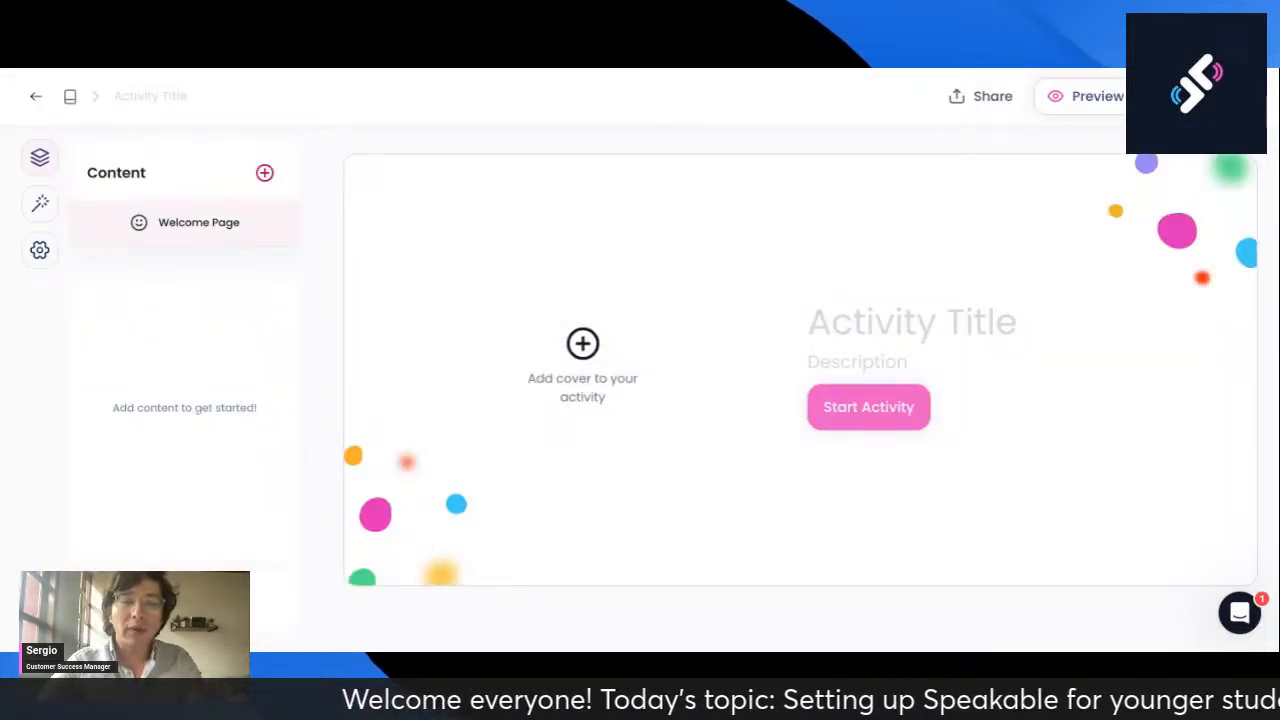
click(68, 99)
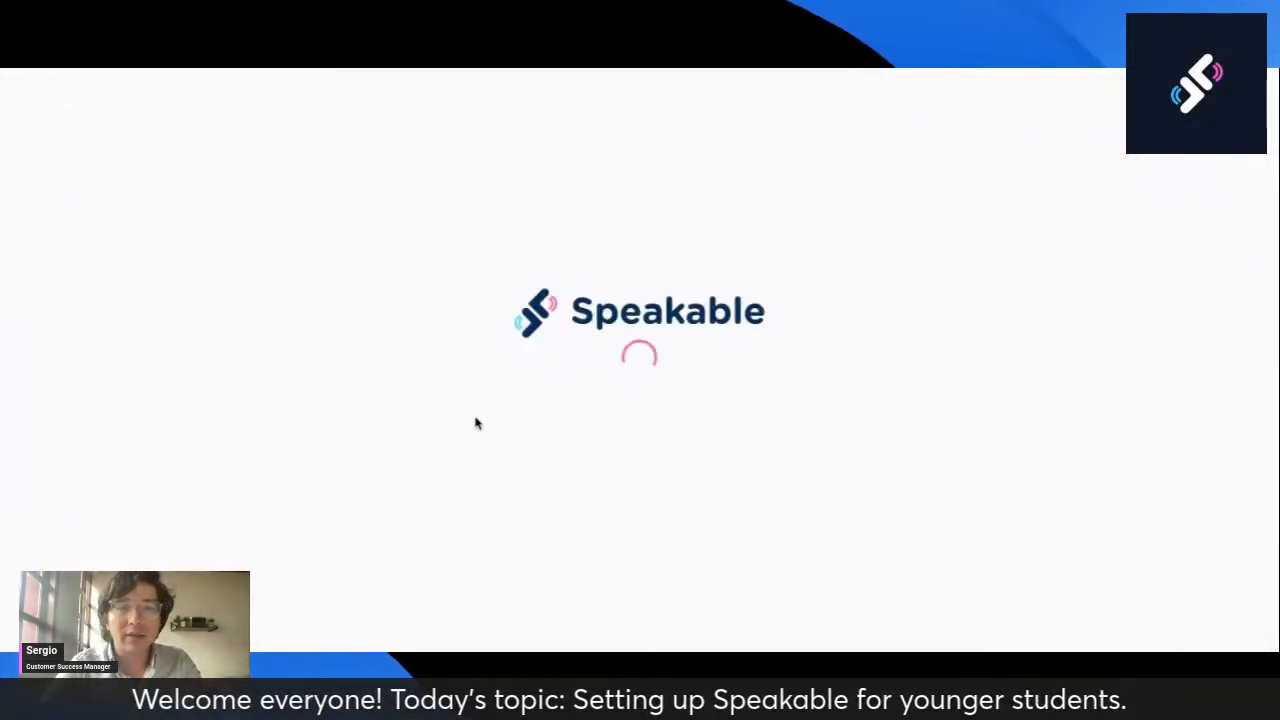
scroll(563, 406, down, 2)
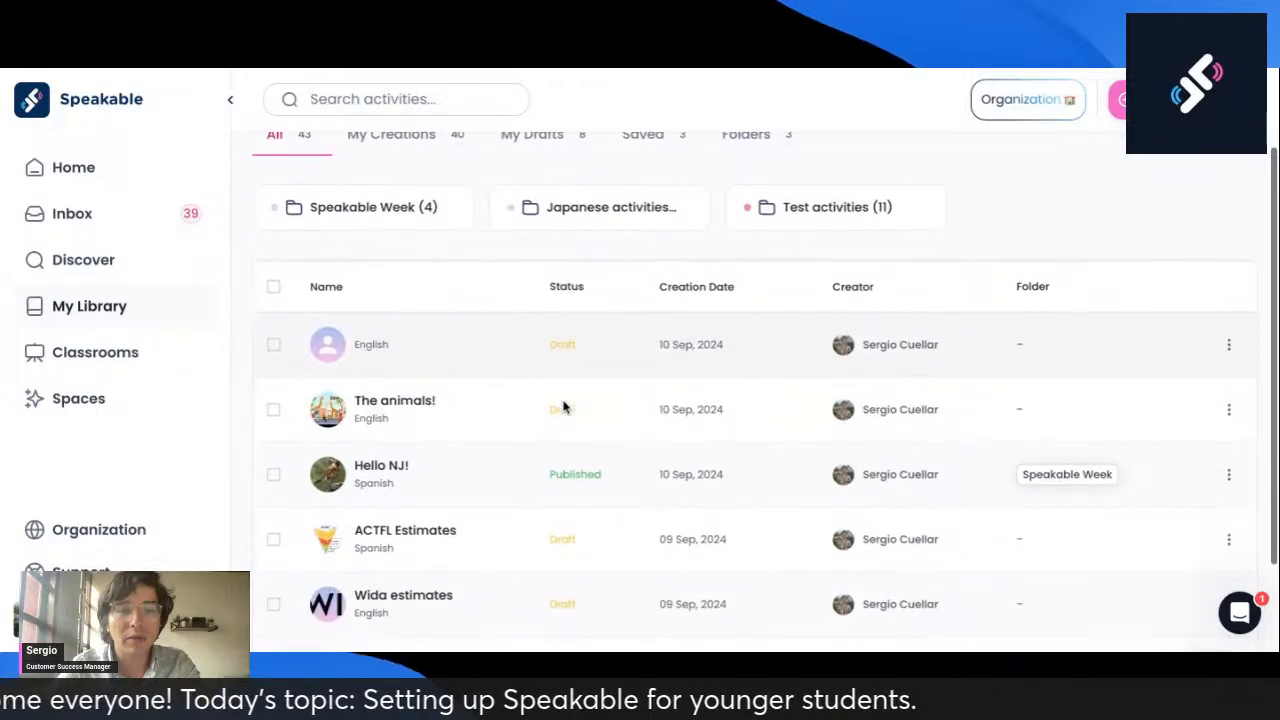
click(274, 345)
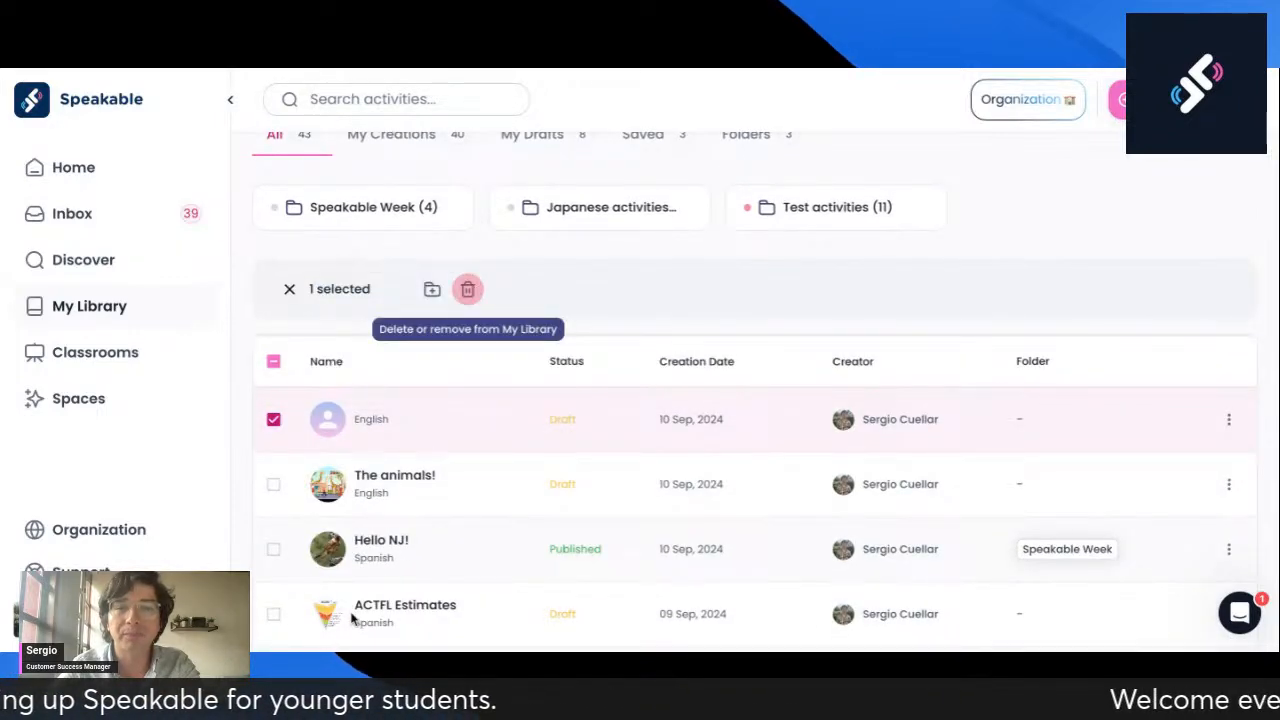
Step: Open The animals! activity for editing and add a Repeat card to its content
click(405, 350)
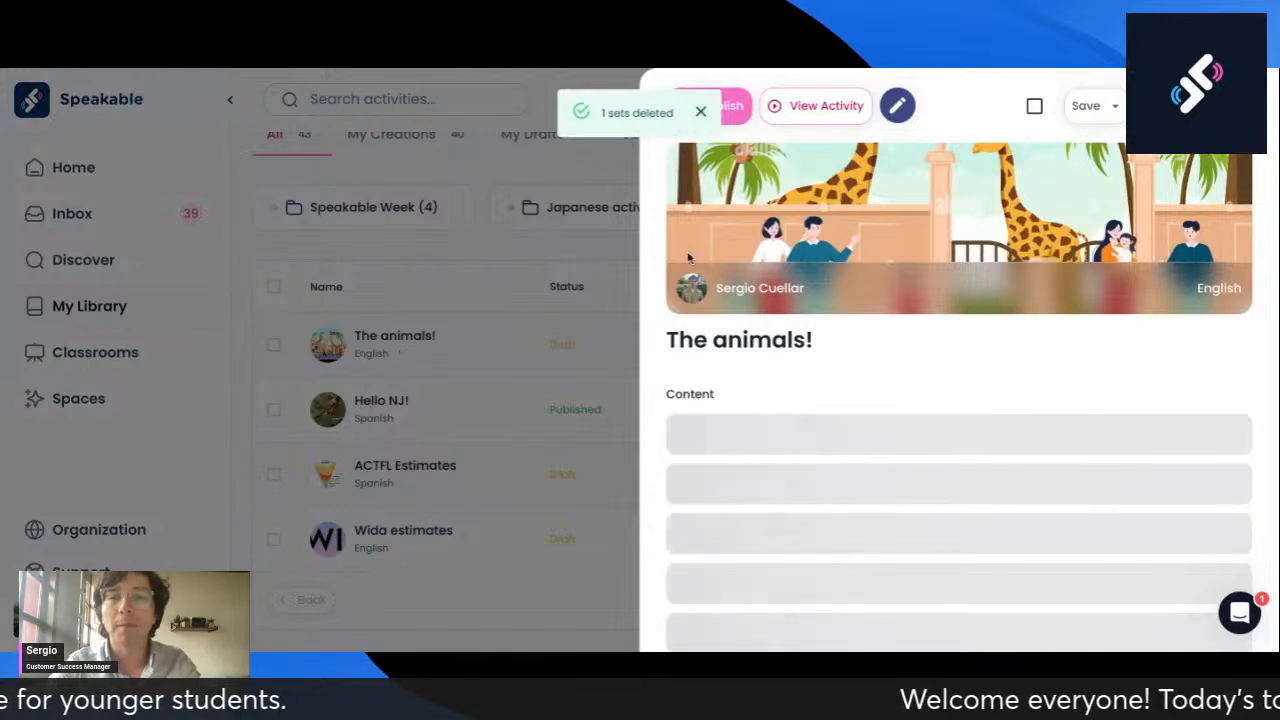
click(896, 106)
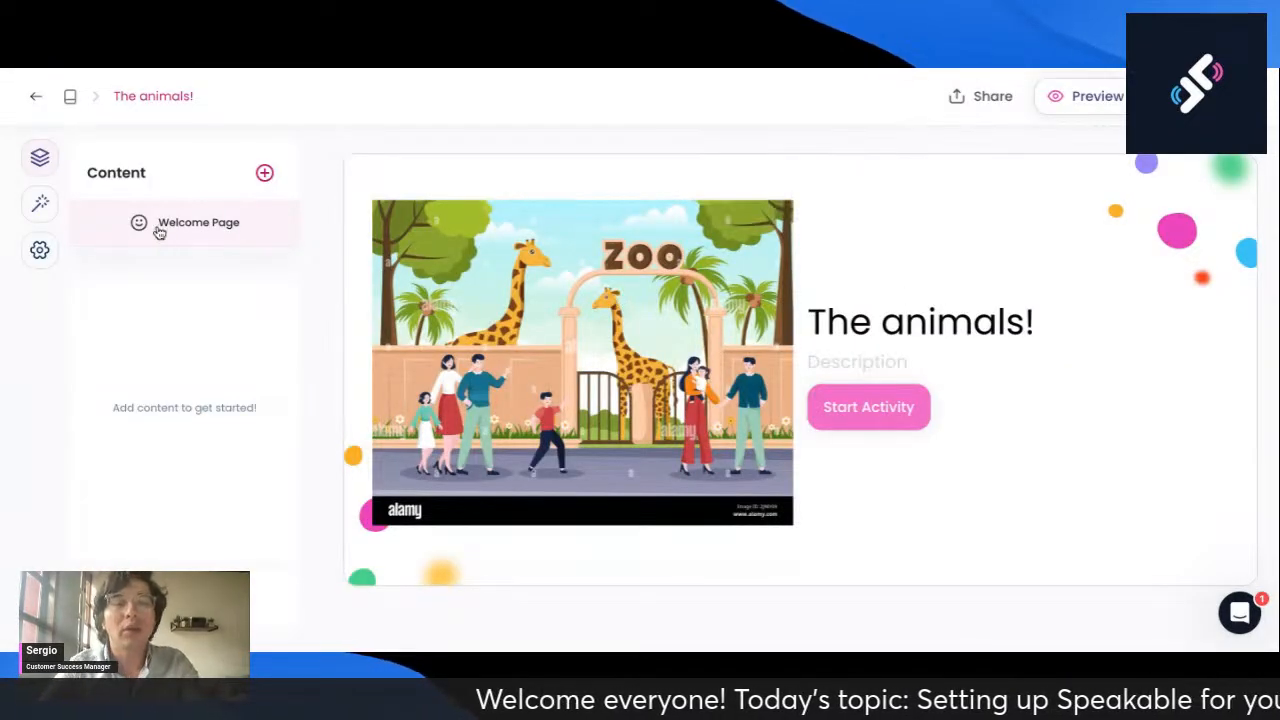
click(262, 175)
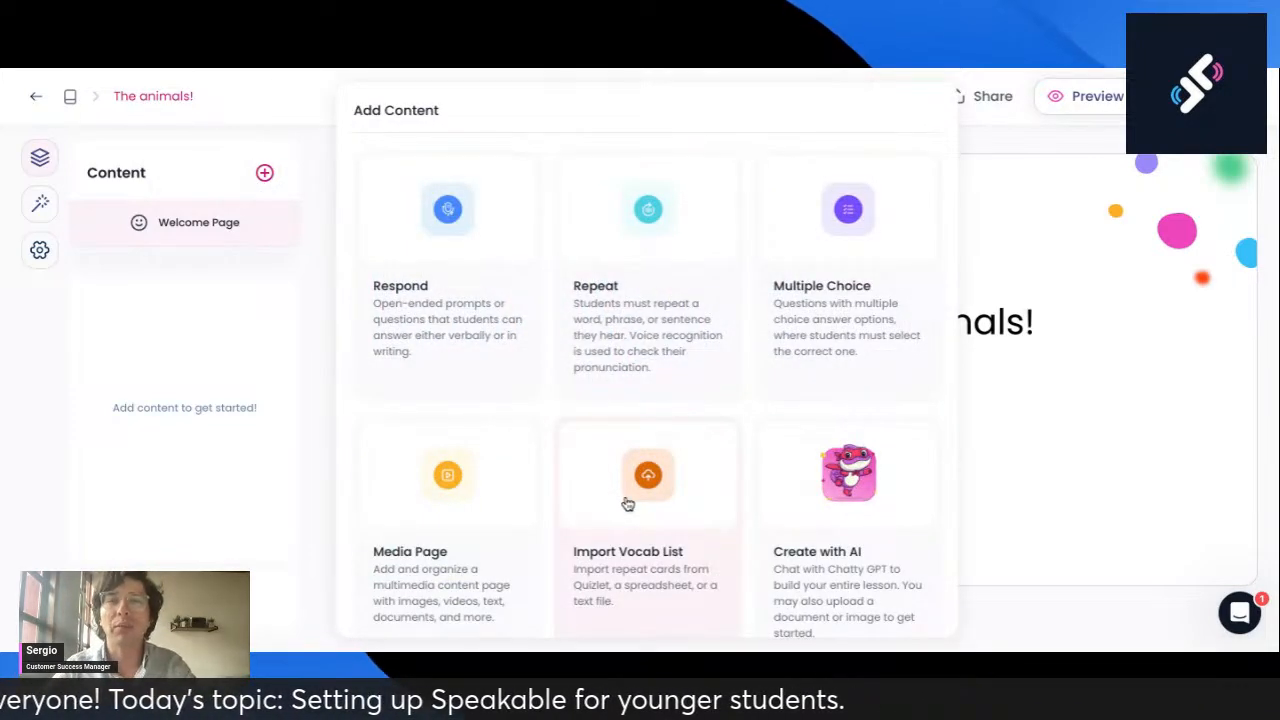
click(610, 297)
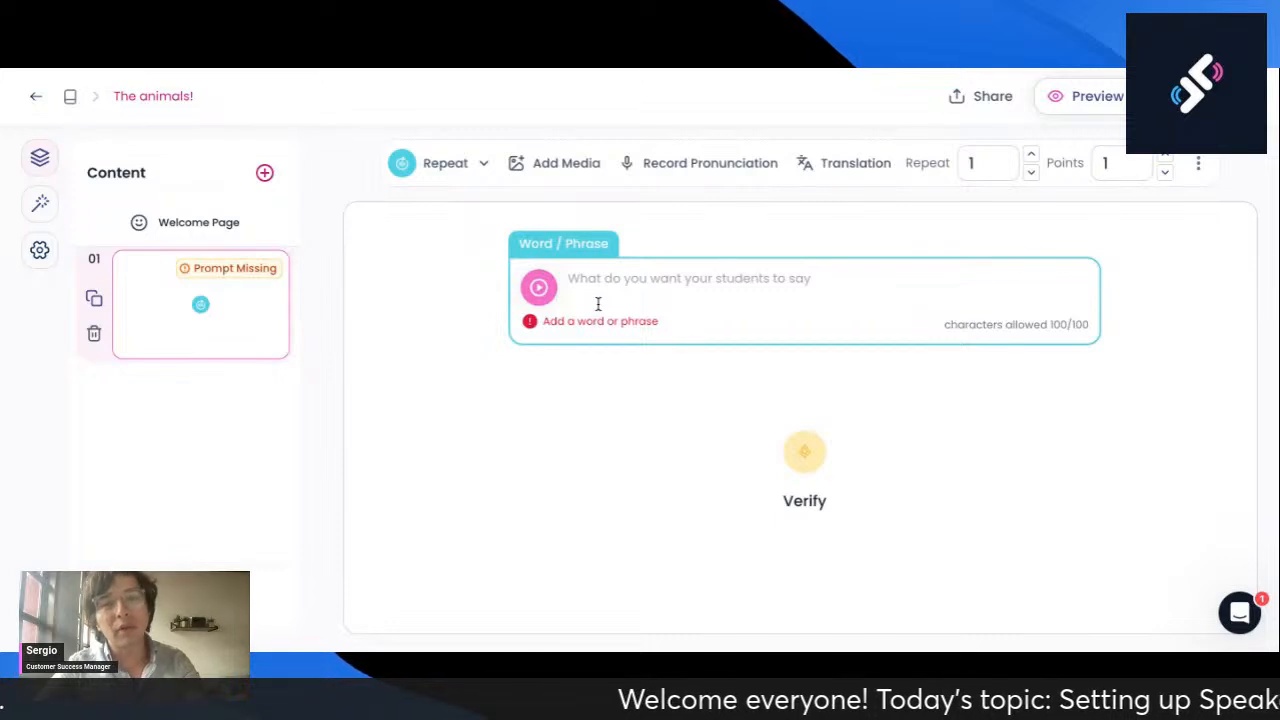
Step: Enter "The elephant is very big." as the phrase students must say on the Repeat card
click(641, 297)
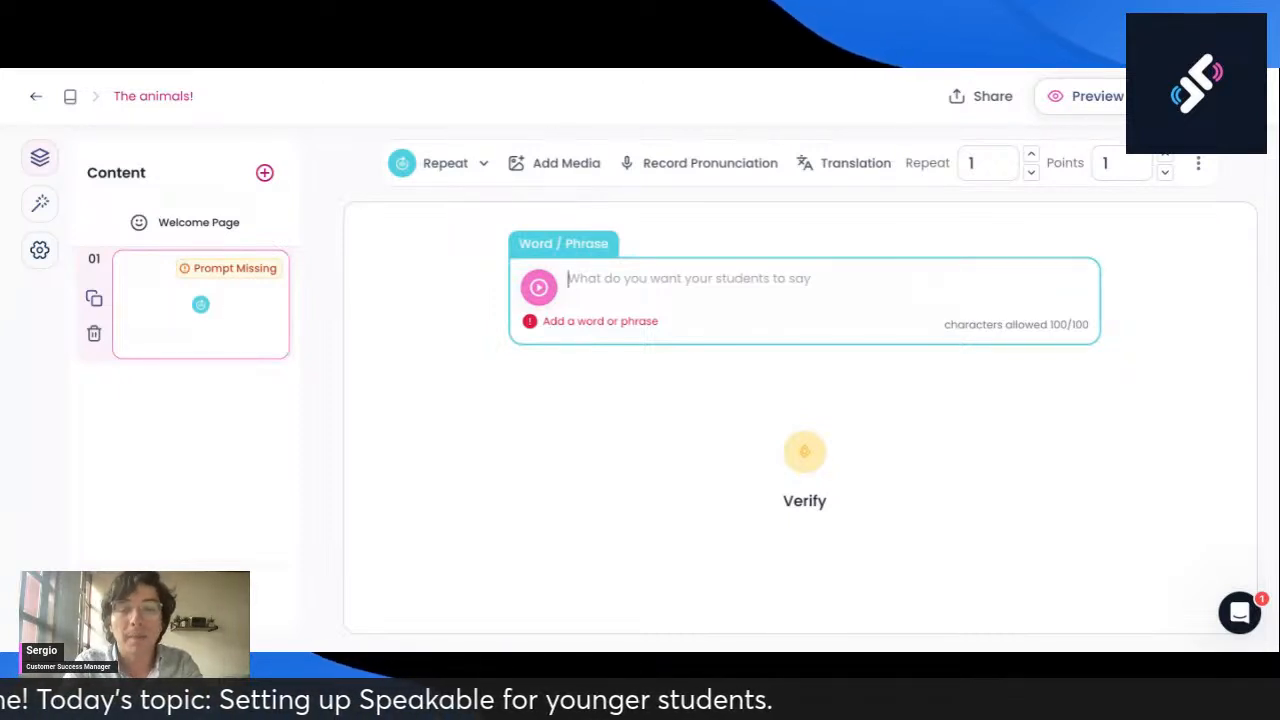
text(The elep)
key(BackSpace)
text(ephant is very big)
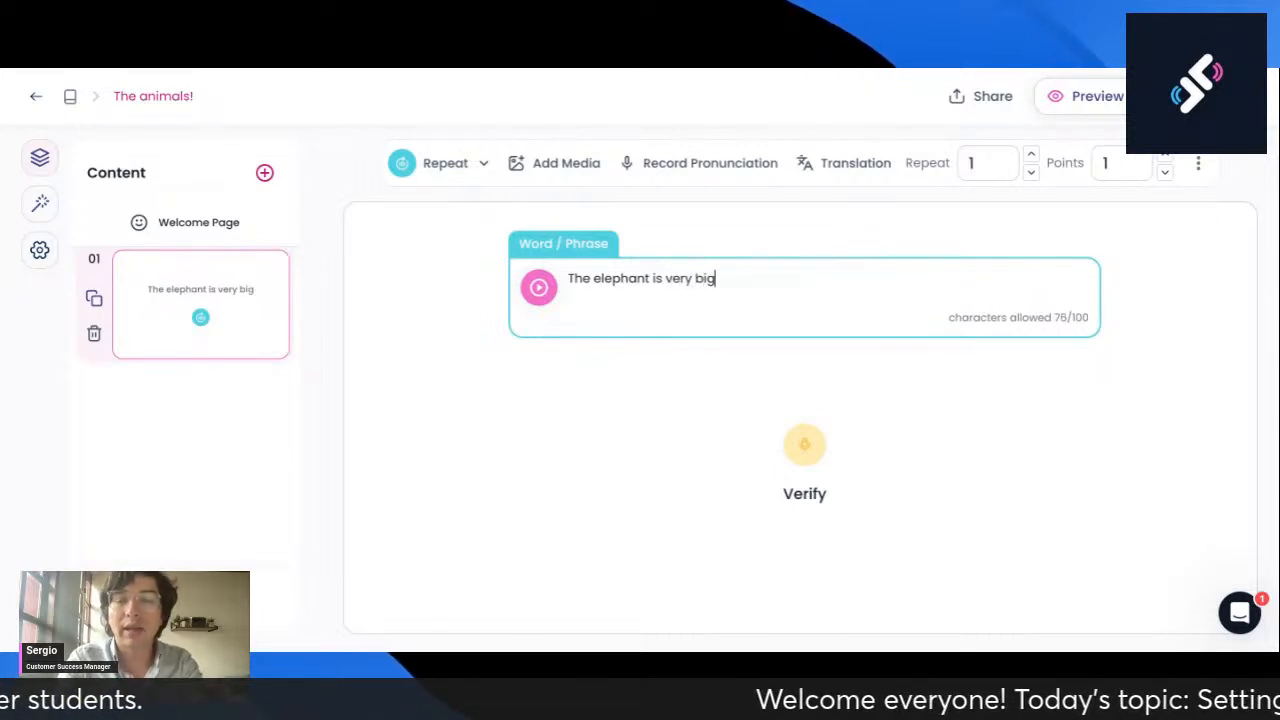
text(.)
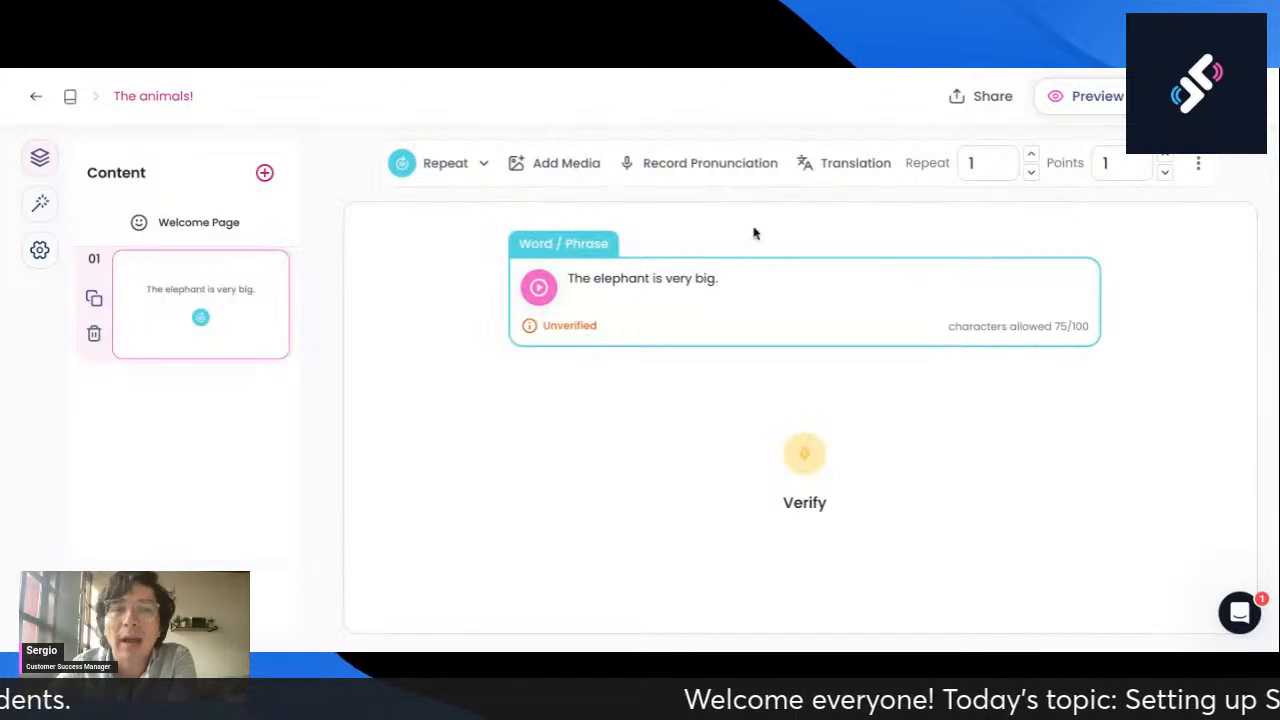
Step: In the activity's Repeat settings, try the Salli and Joey default voices and settle on Emma - British English
click(42, 251)
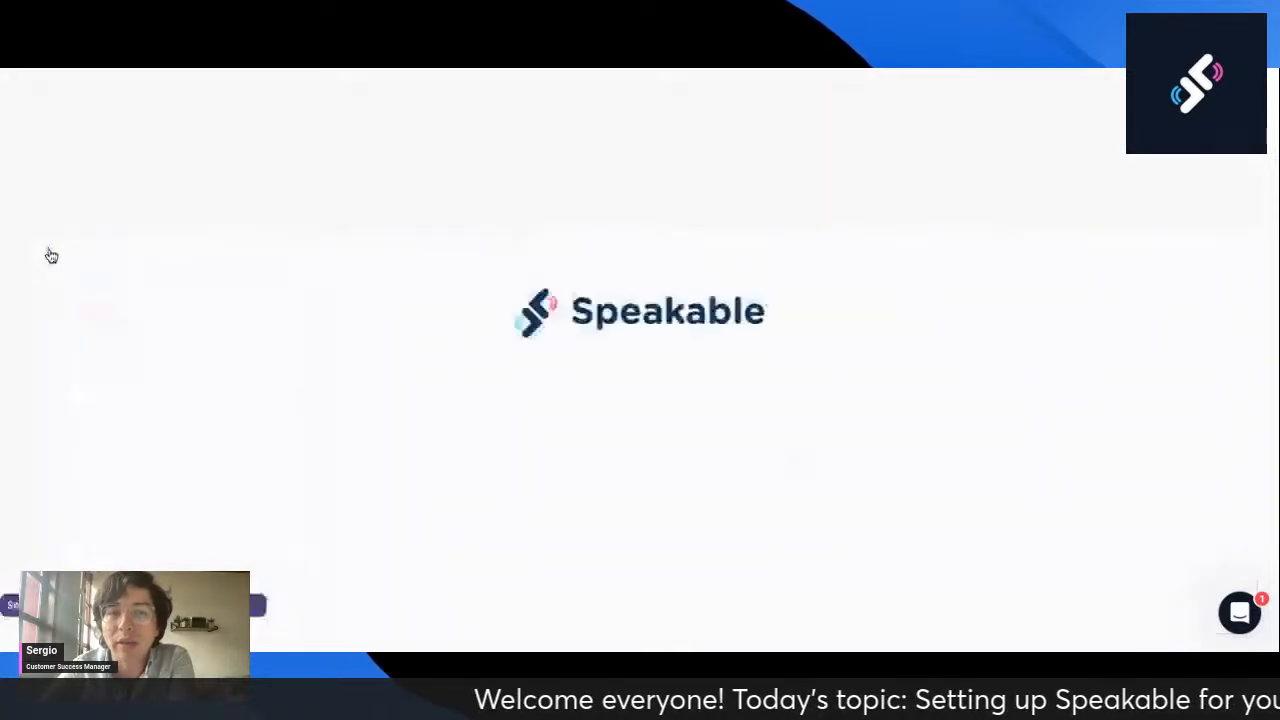
click(224, 330)
click(795, 336)
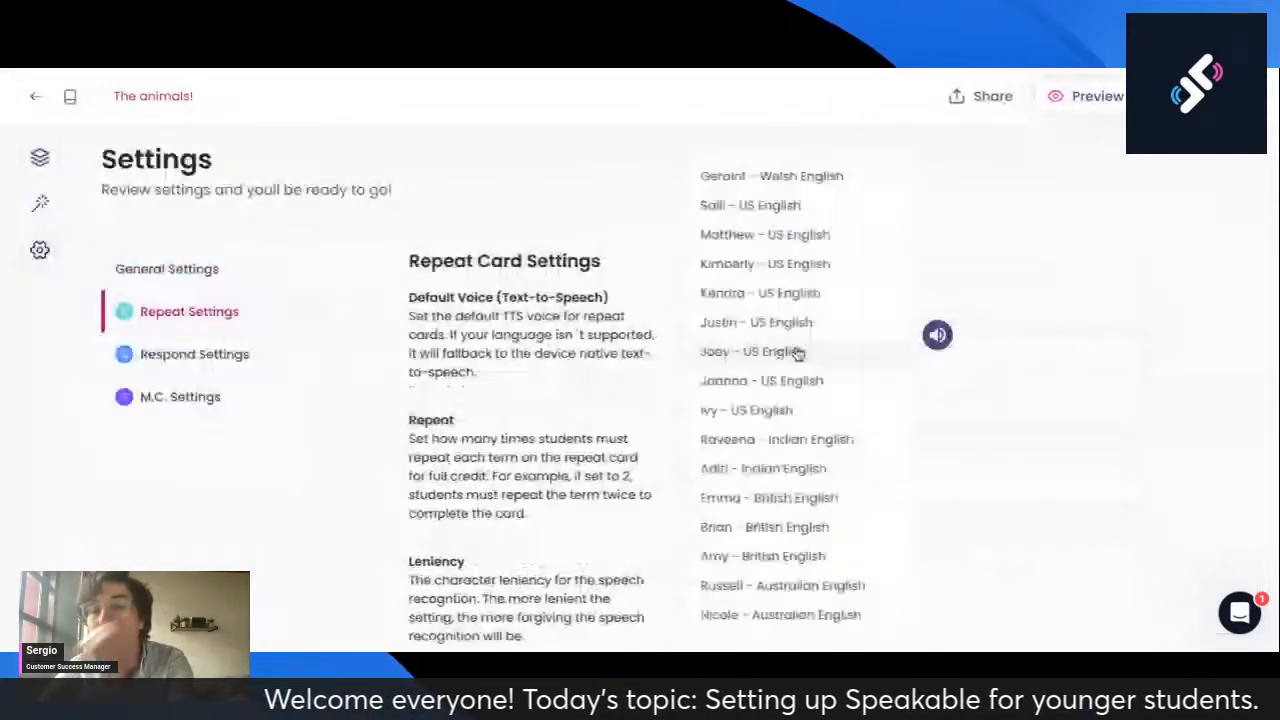
click(776, 207)
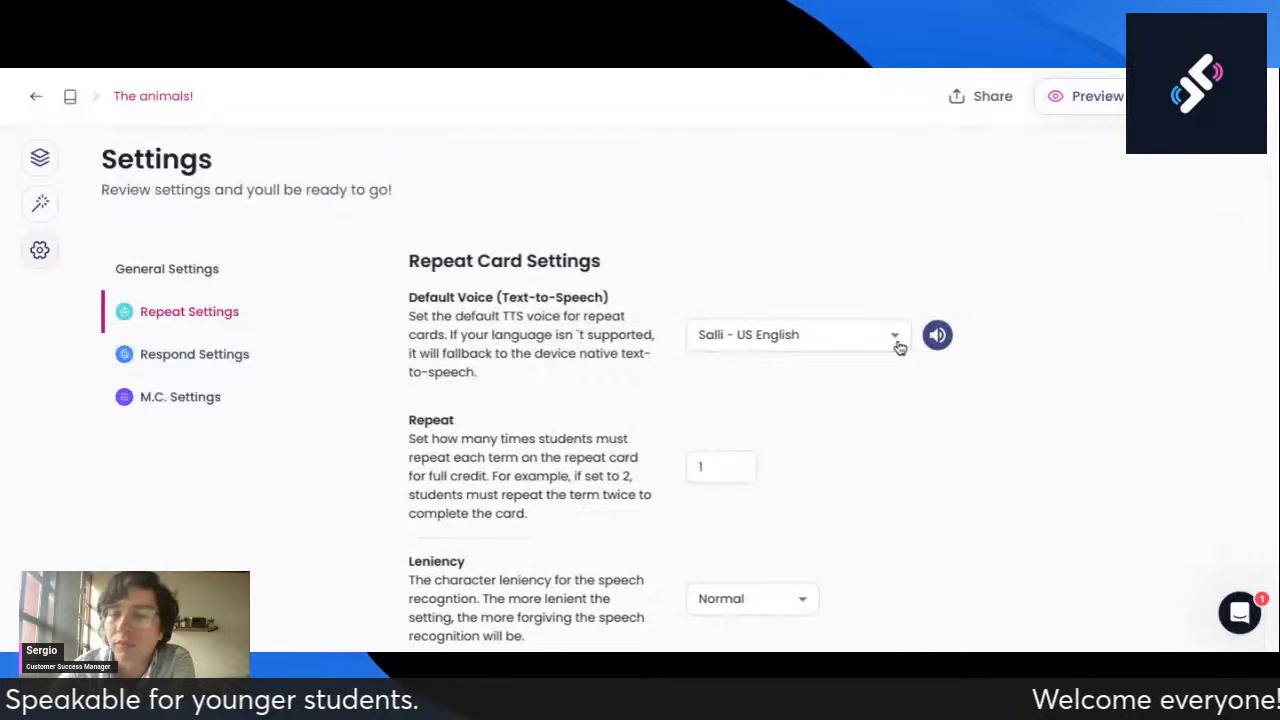
click(896, 336)
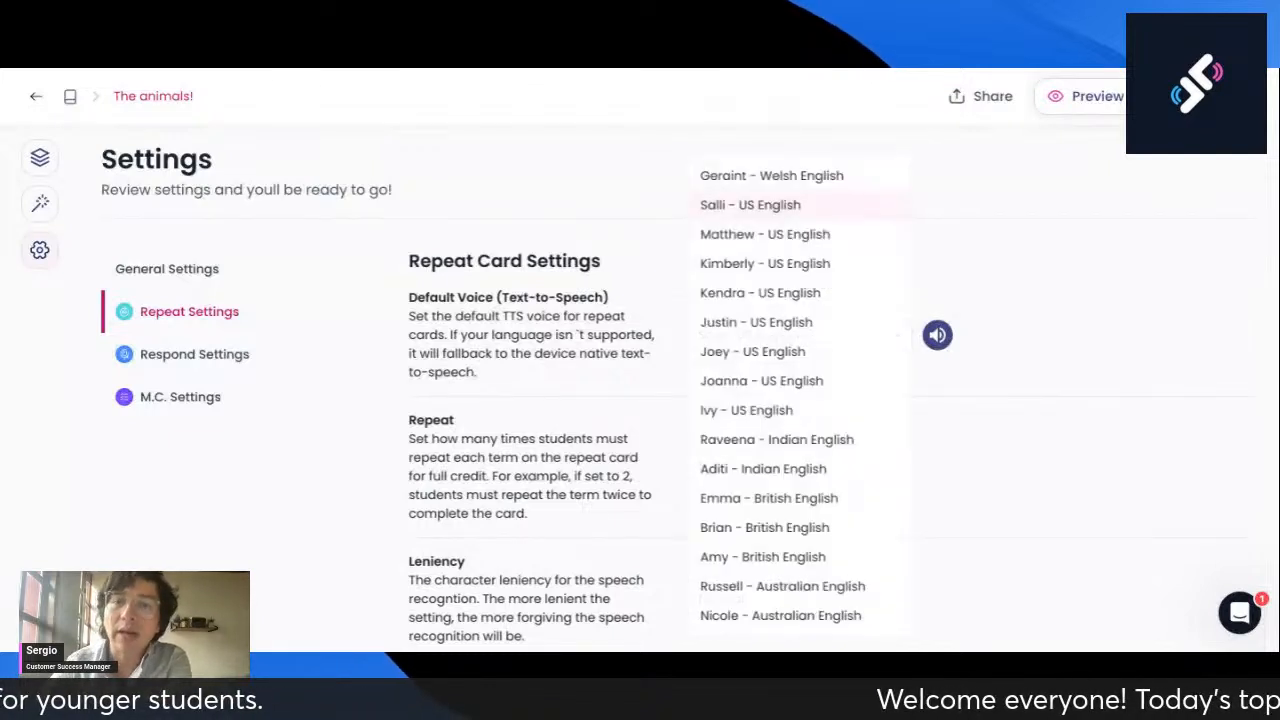
click(823, 353)
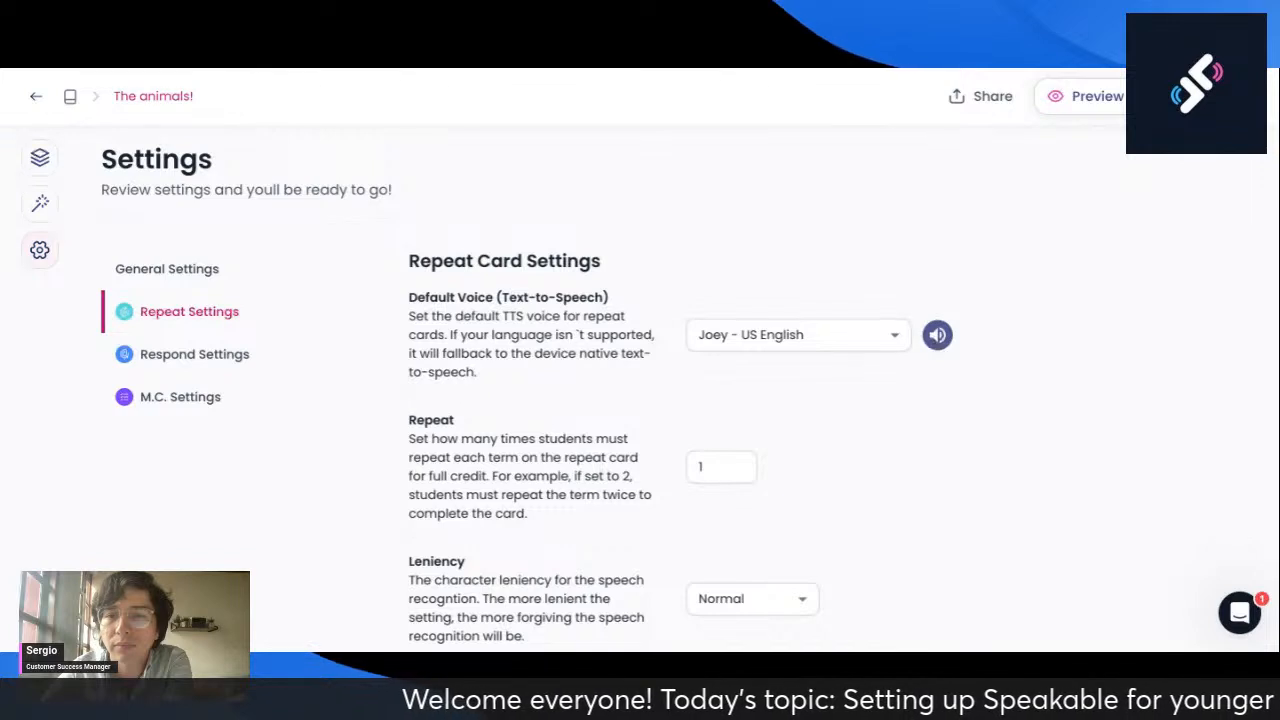
click(885, 340)
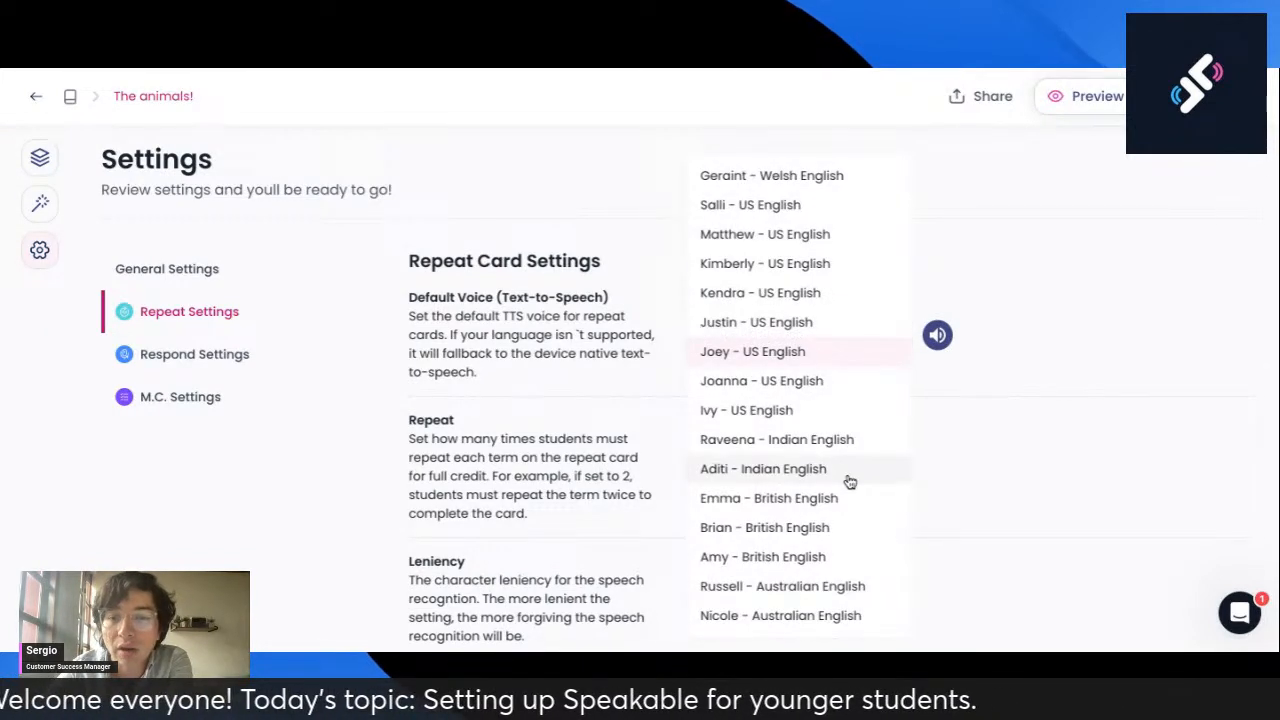
click(809, 502)
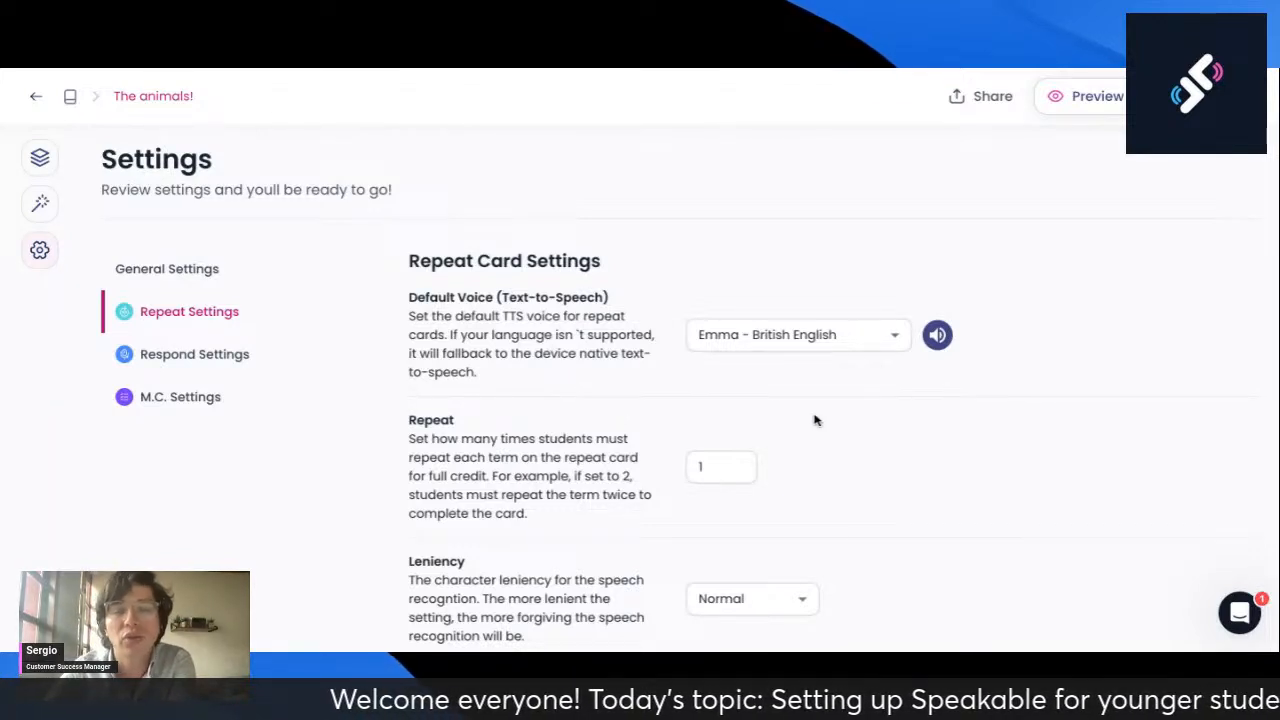
Step: Require each repeat card term to be said 3 times and set the speech recognition leniency to Very Lenient
scroll(718, 440, down, 1)
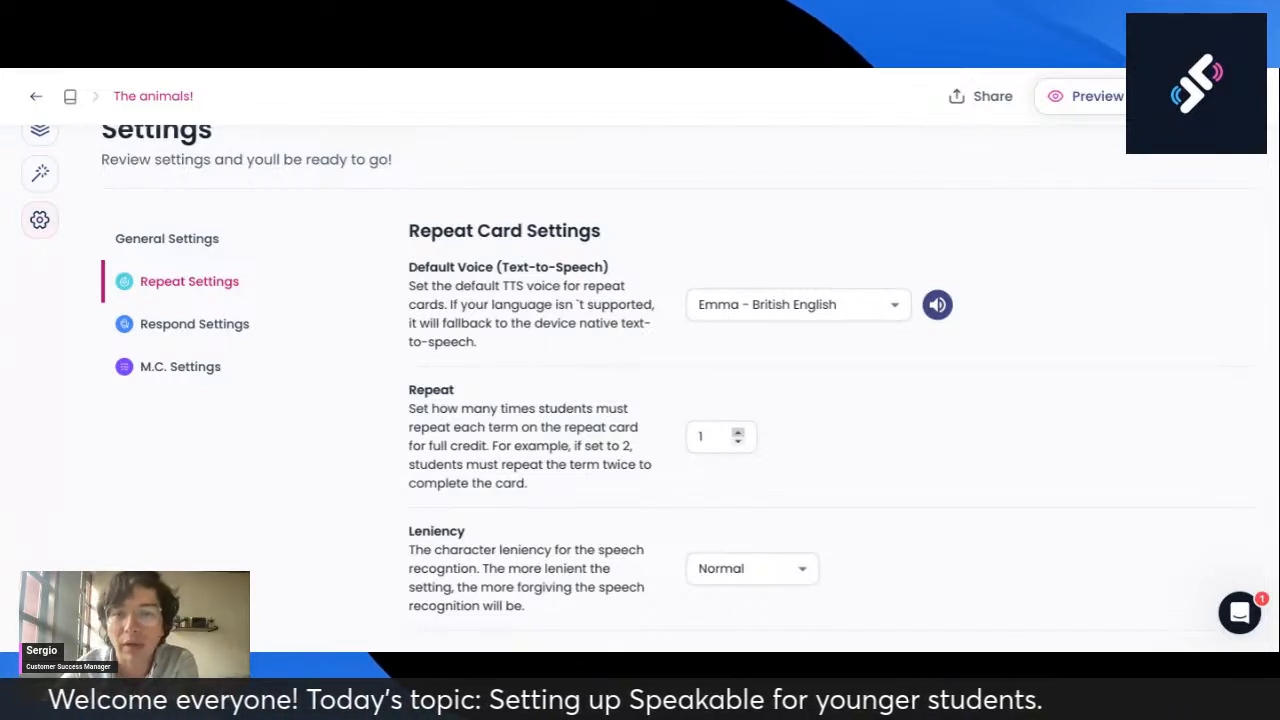
click(738, 431)
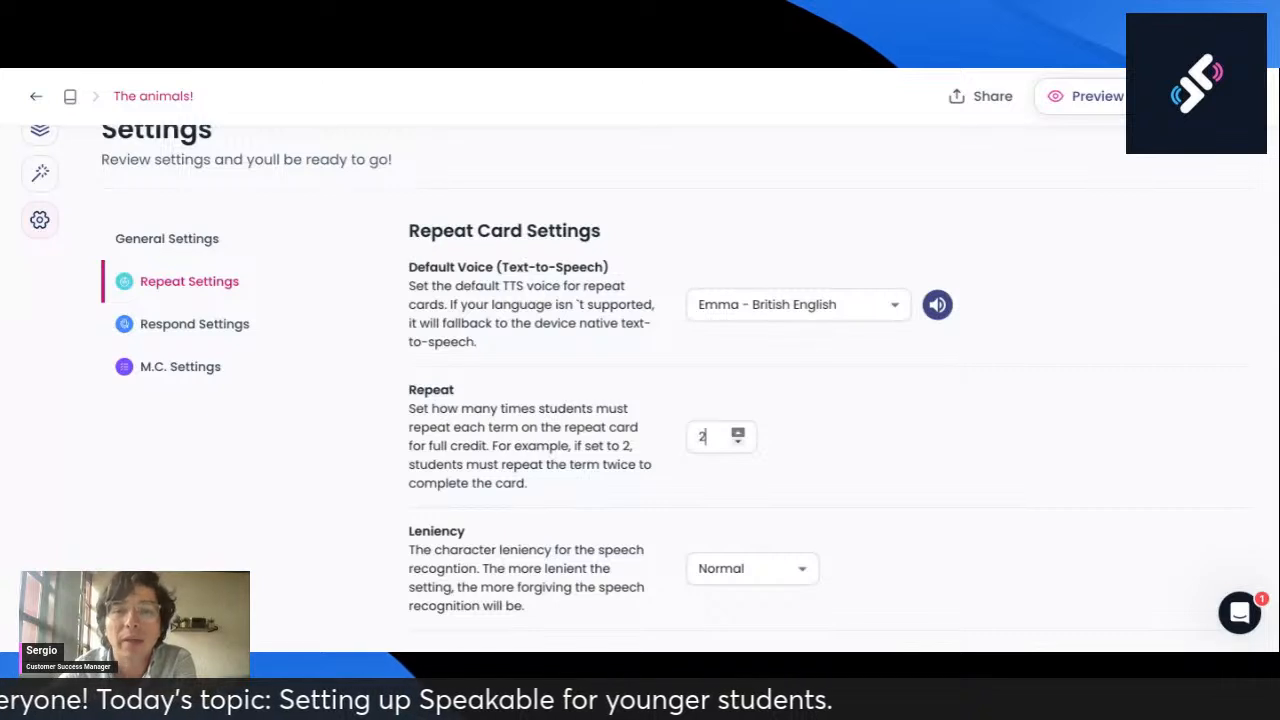
click(738, 431)
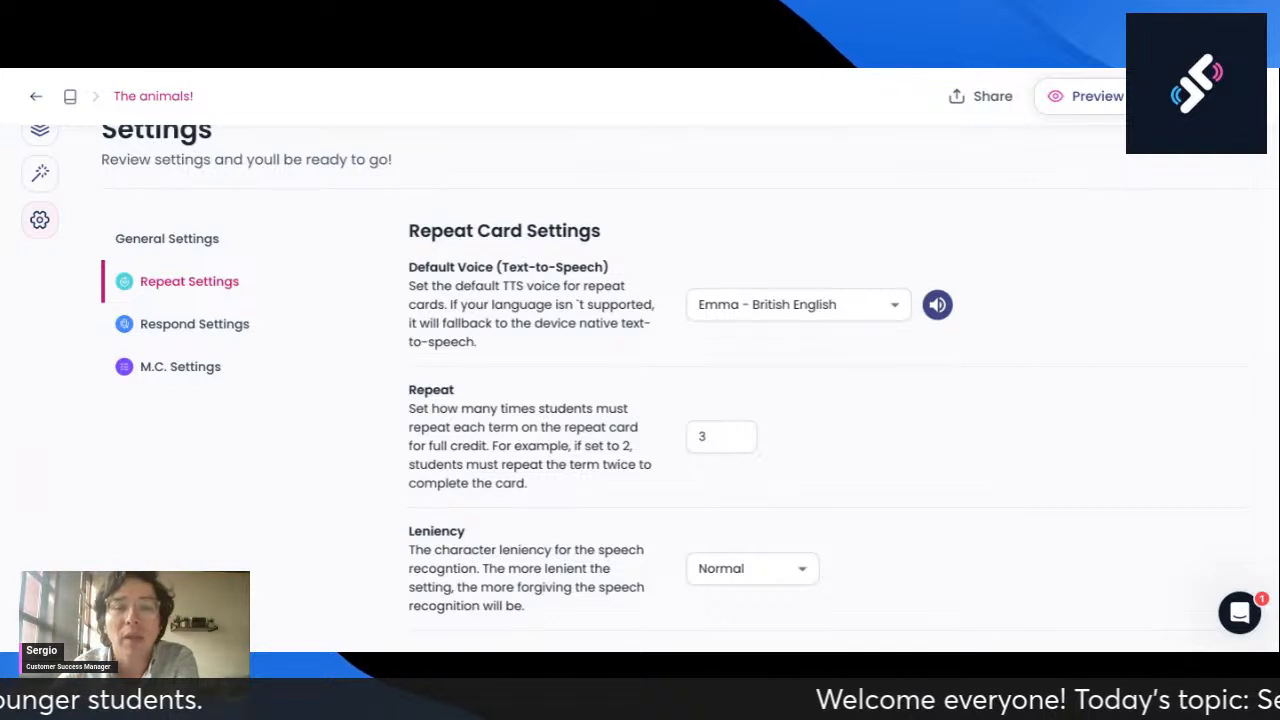
click(811, 568)
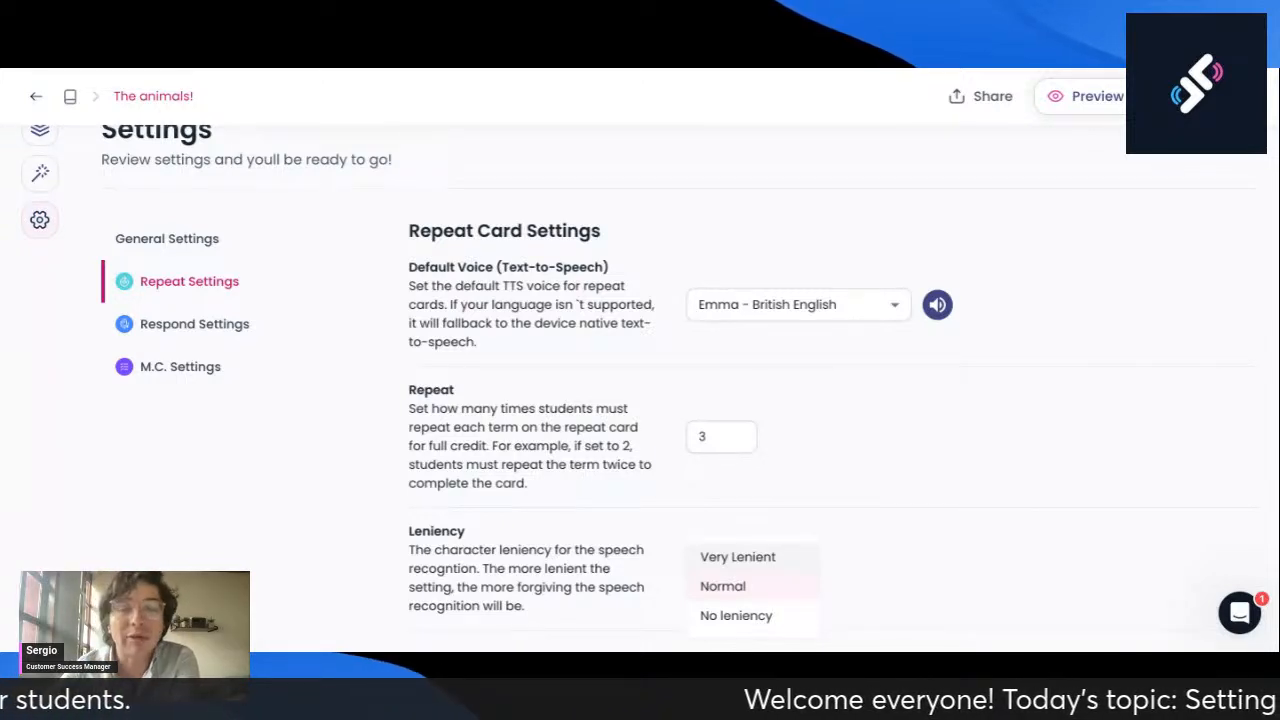
click(758, 558)
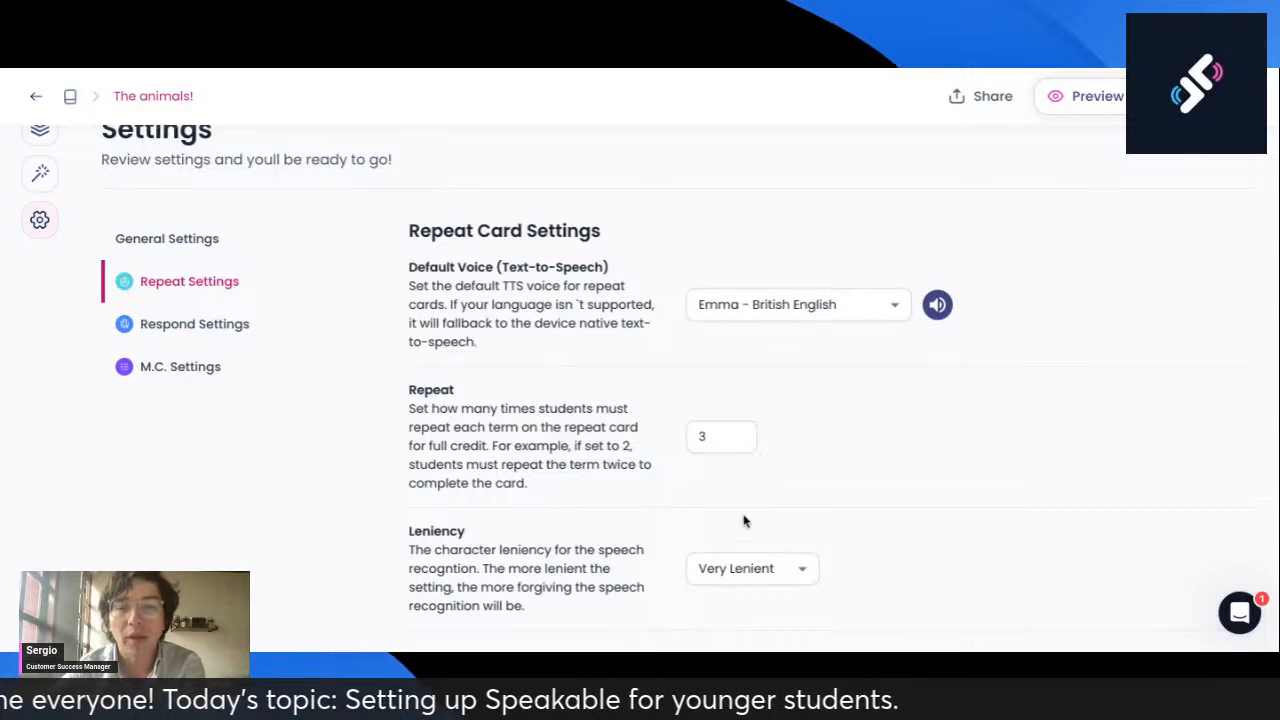
Step: Try No leniency for the Repeat cards' speech recognition and settle on Normal
click(773, 581)
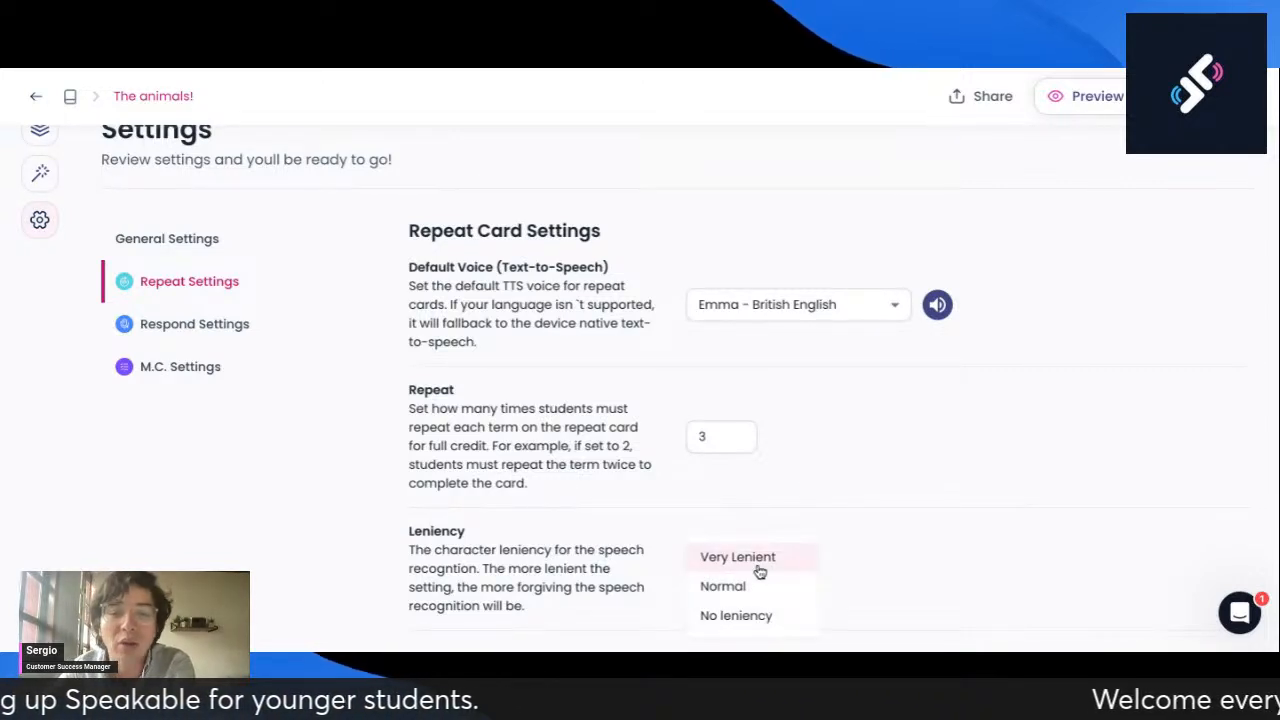
click(763, 616)
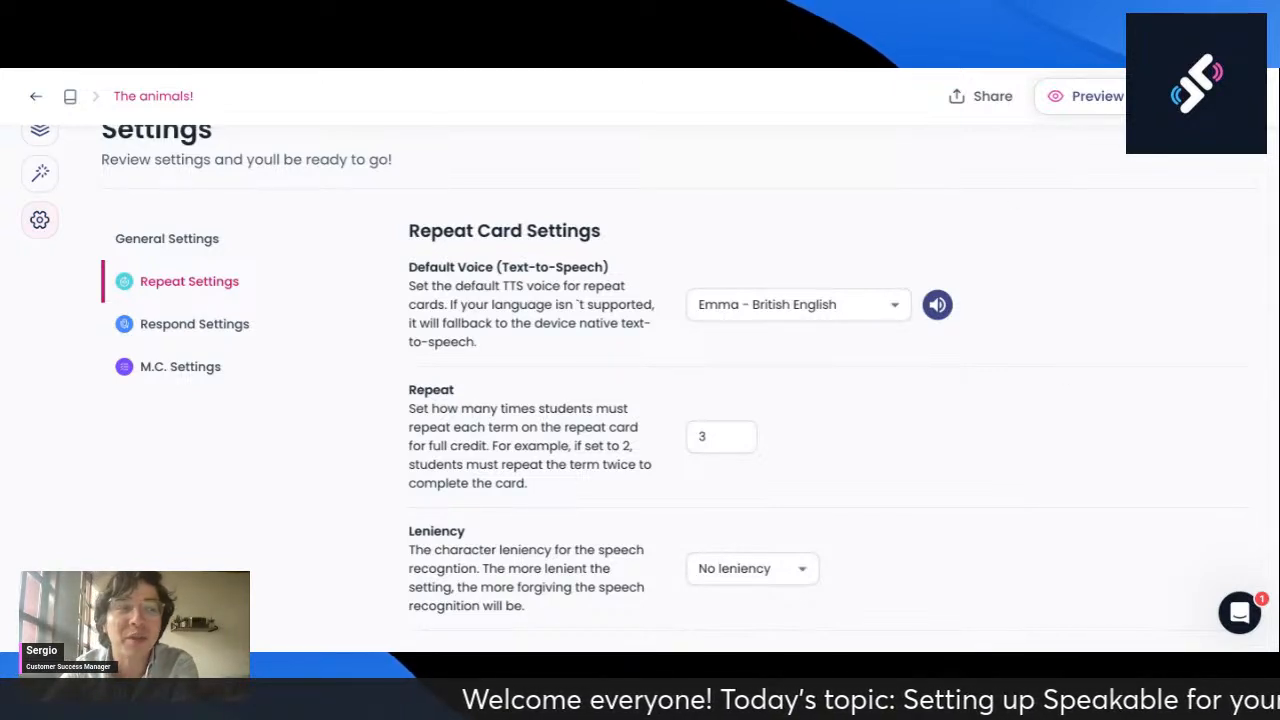
click(795, 580)
click(758, 588)
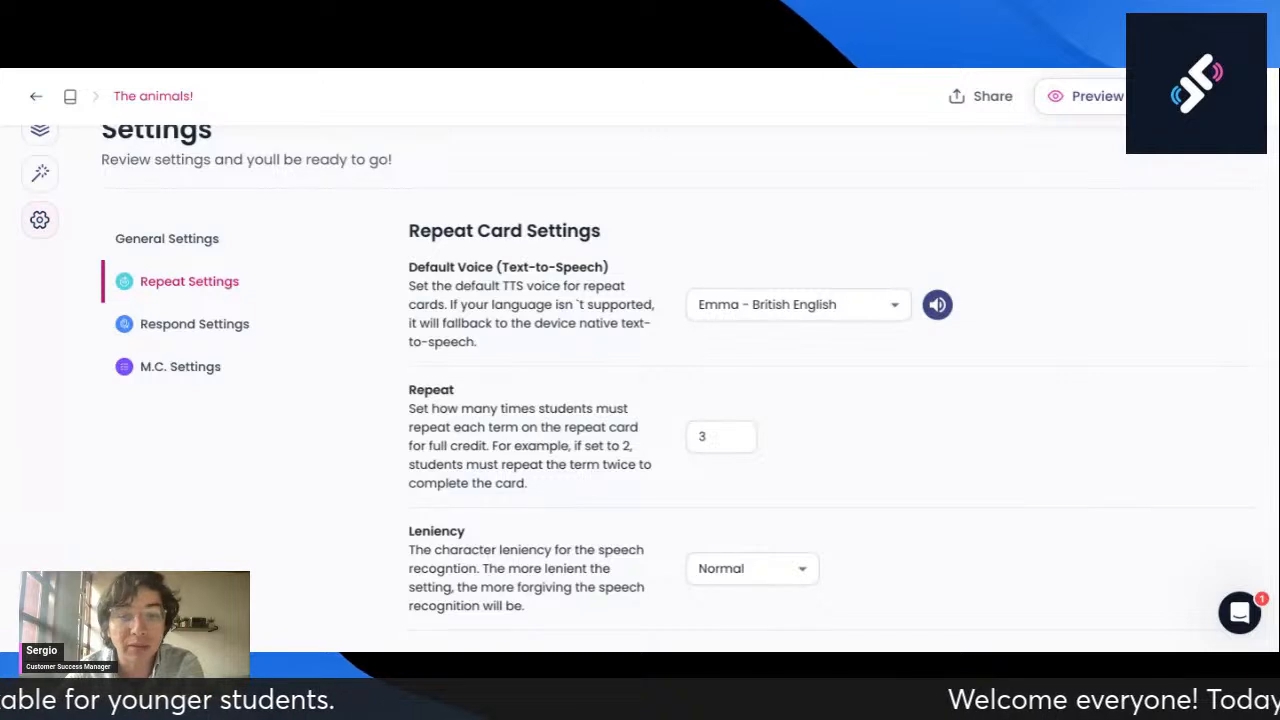
click(812, 570)
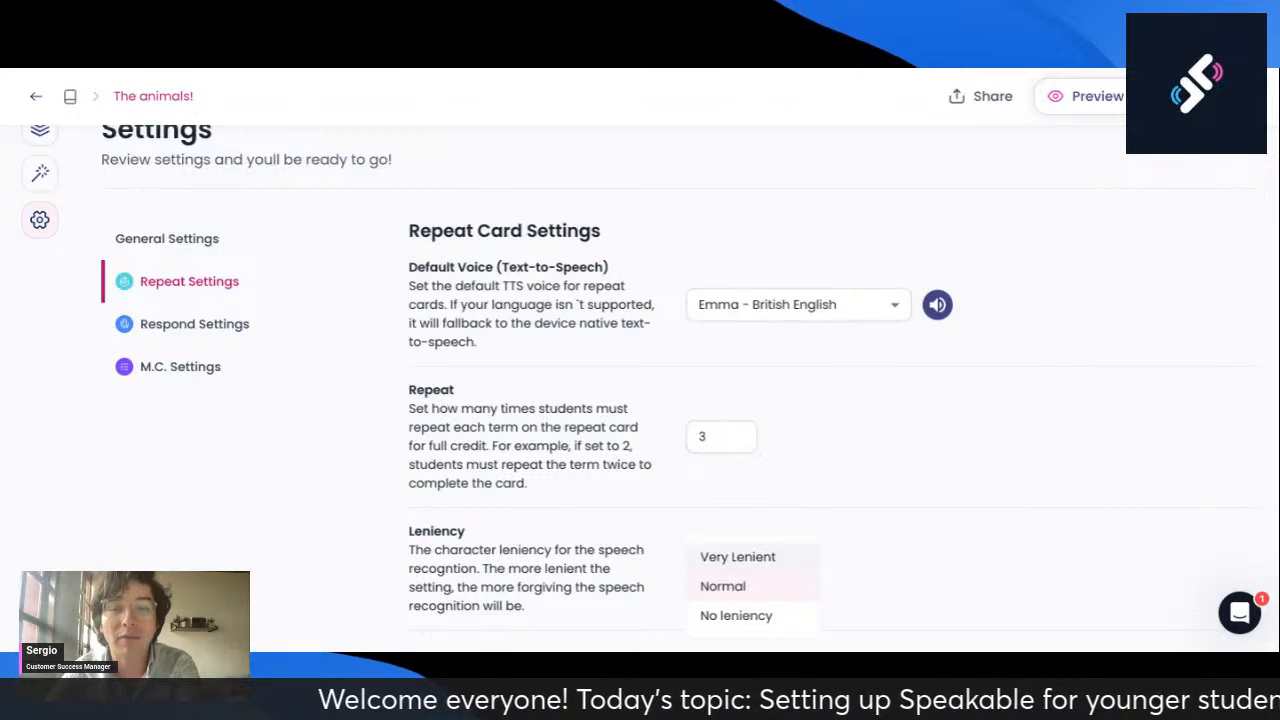
click(787, 511)
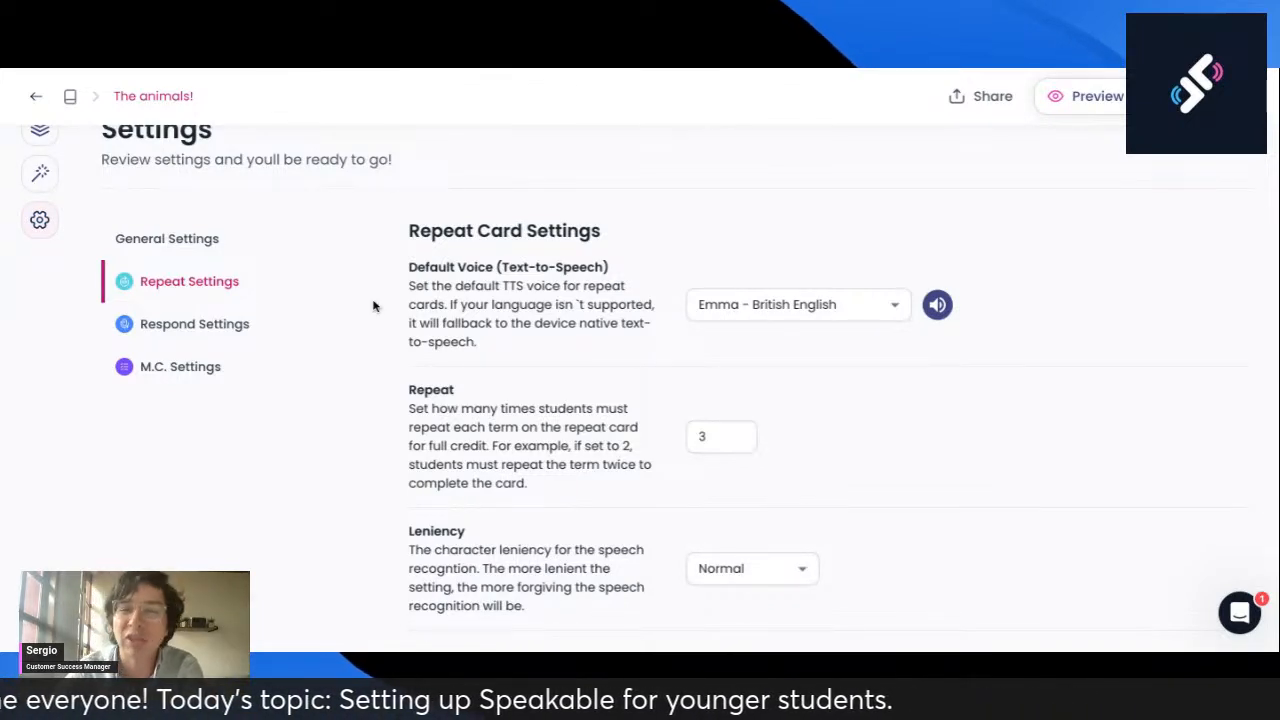
scroll(329, 337, up, 1)
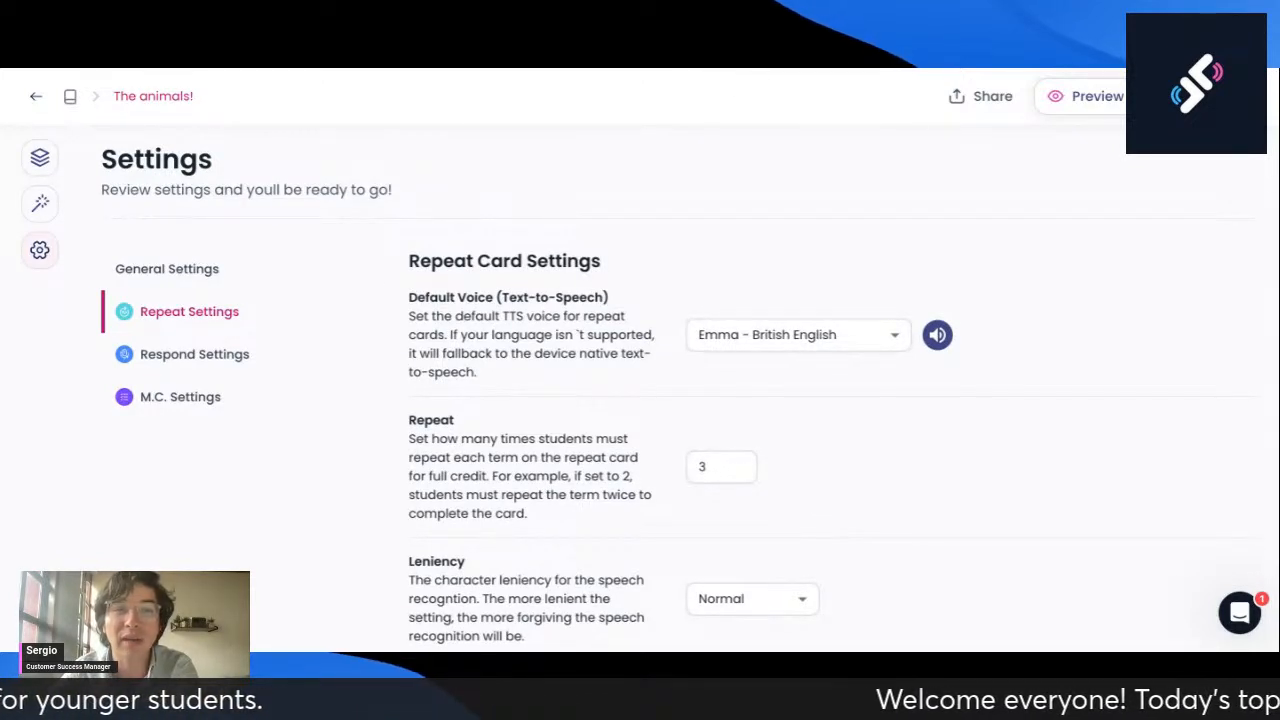
click(767, 609)
click(840, 537)
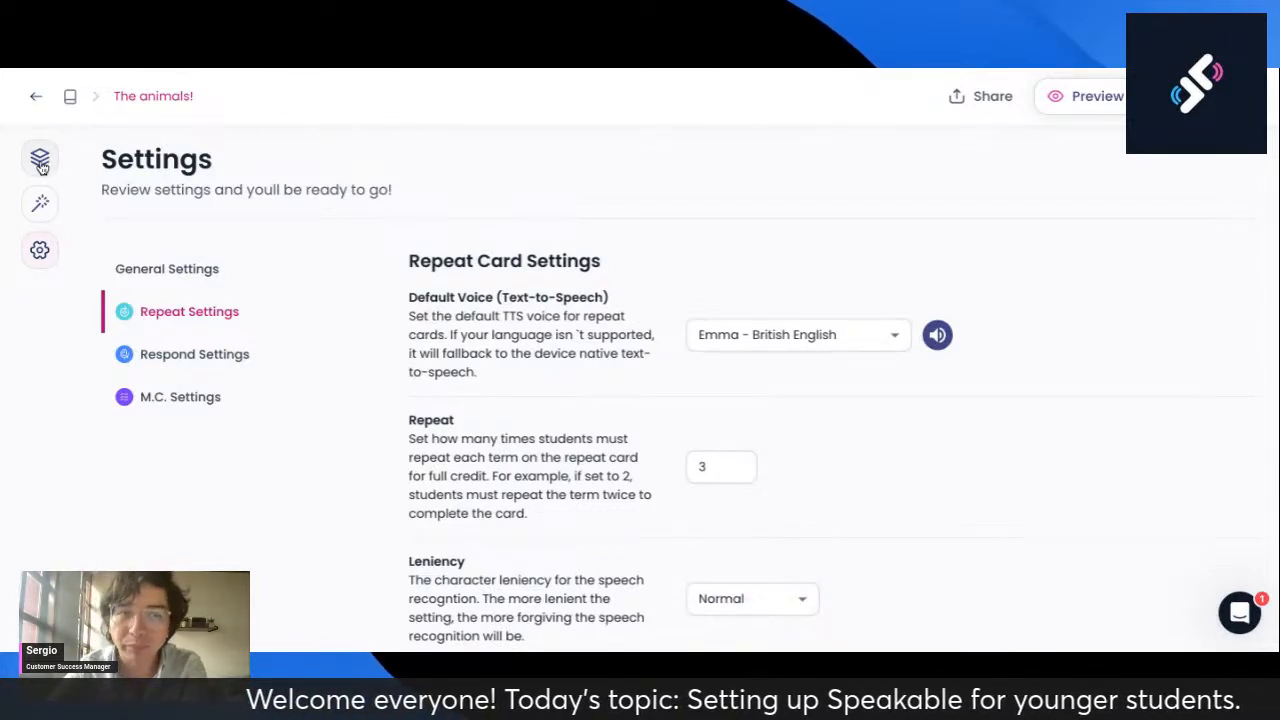
Step: Return to the elephant Repeat card, play its phrase audio, and record a custom pronunciation for students to hear
click(41, 162)
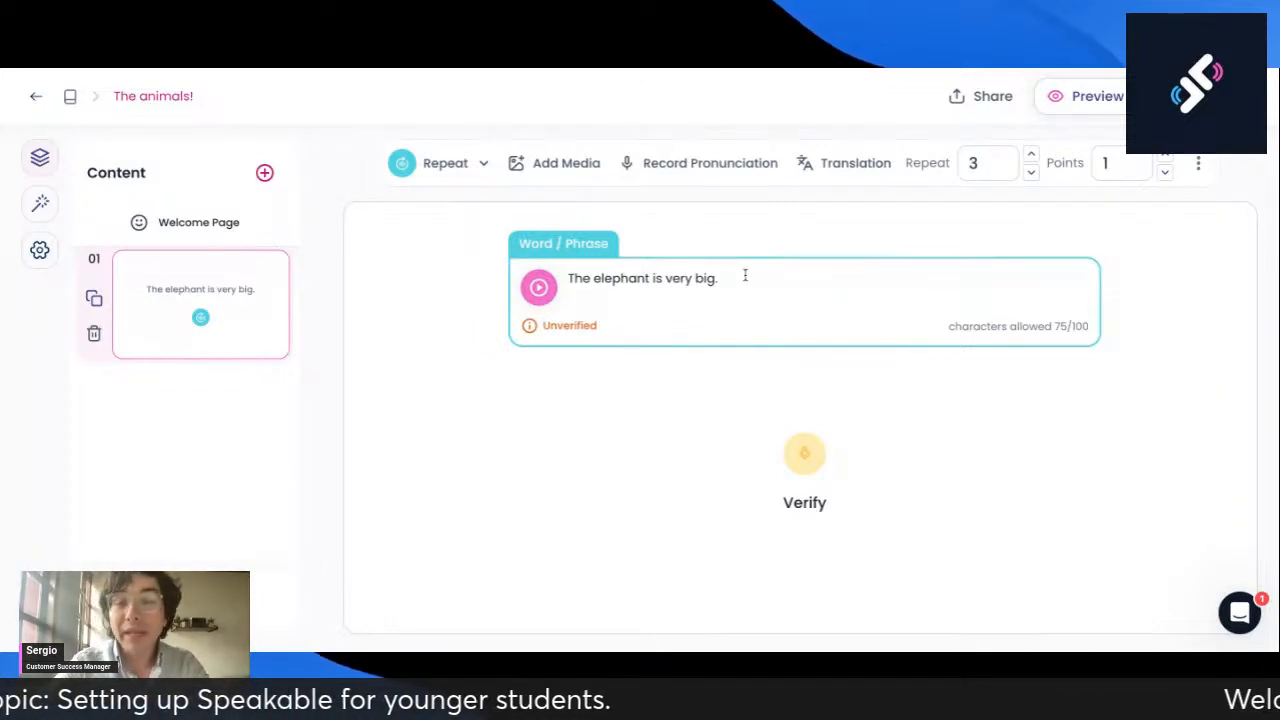
click(539, 289)
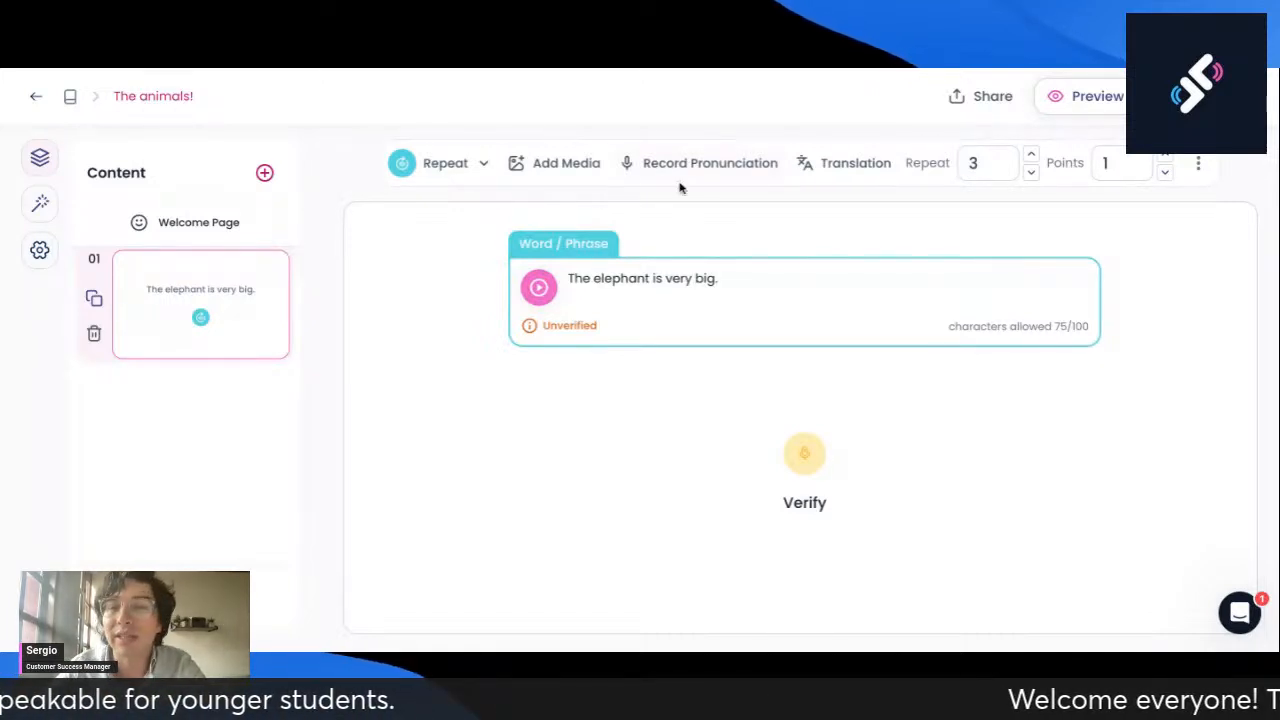
click(721, 176)
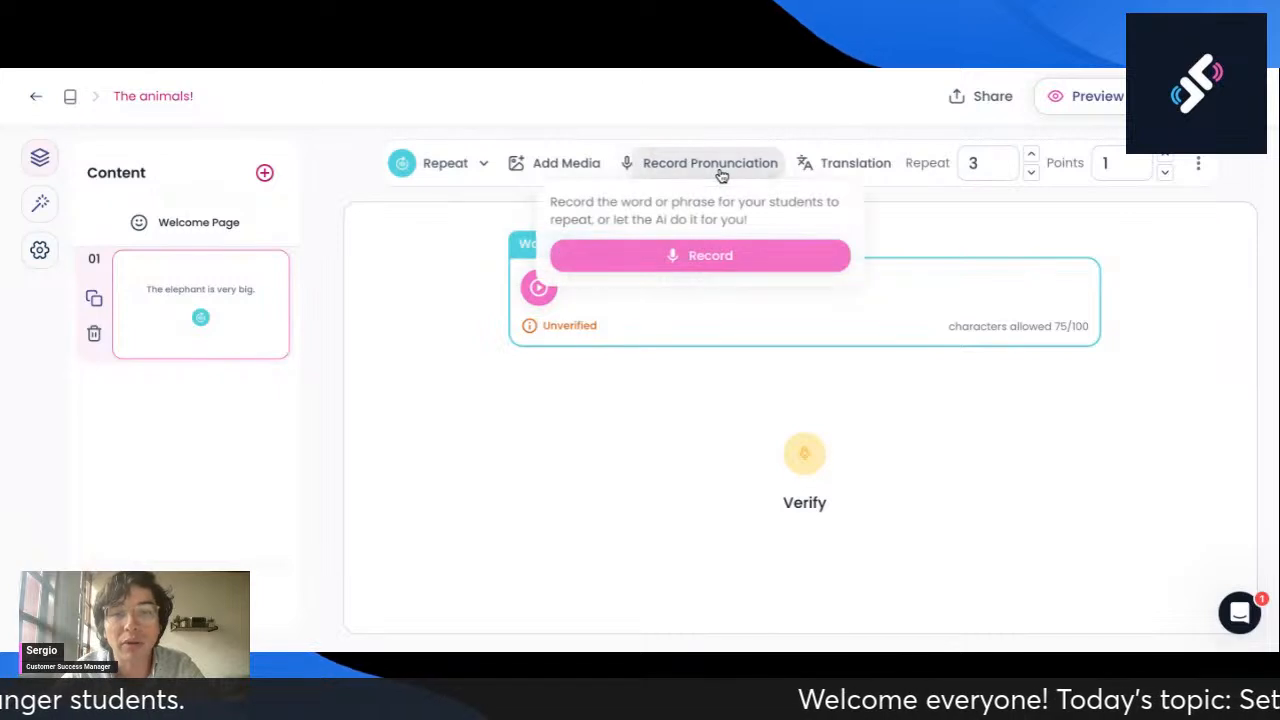
click(705, 258)
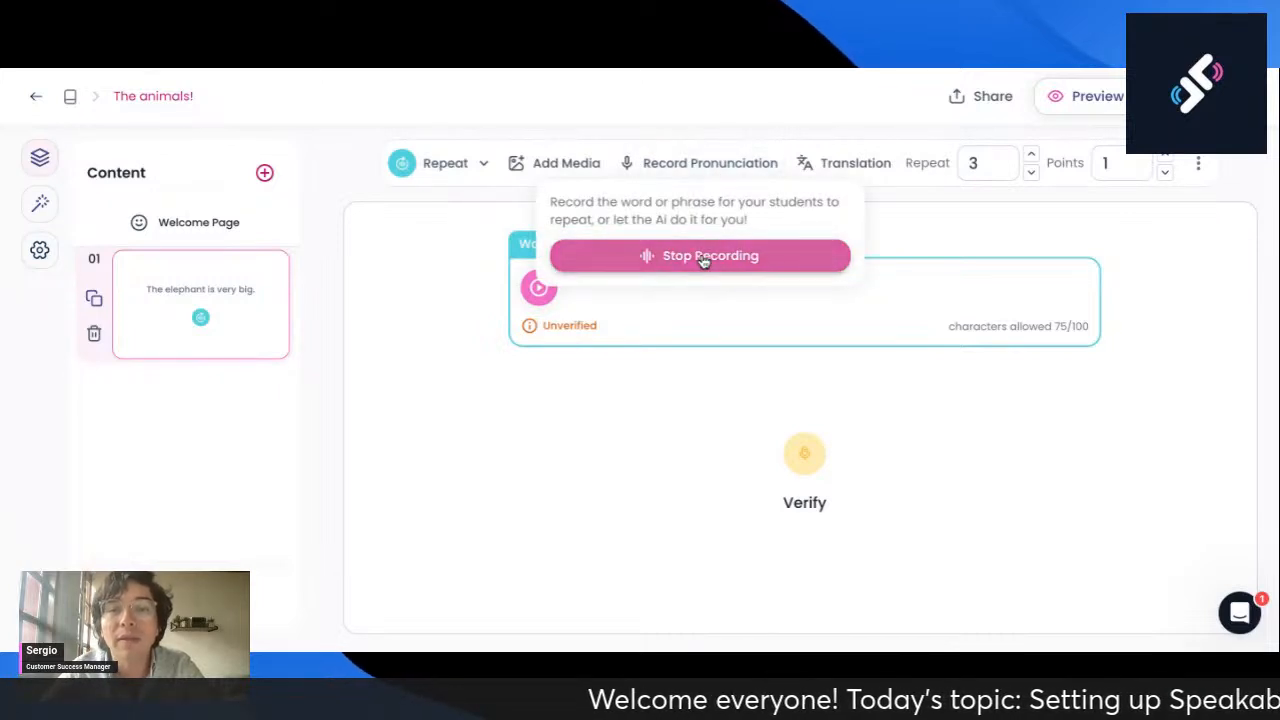
click(706, 257)
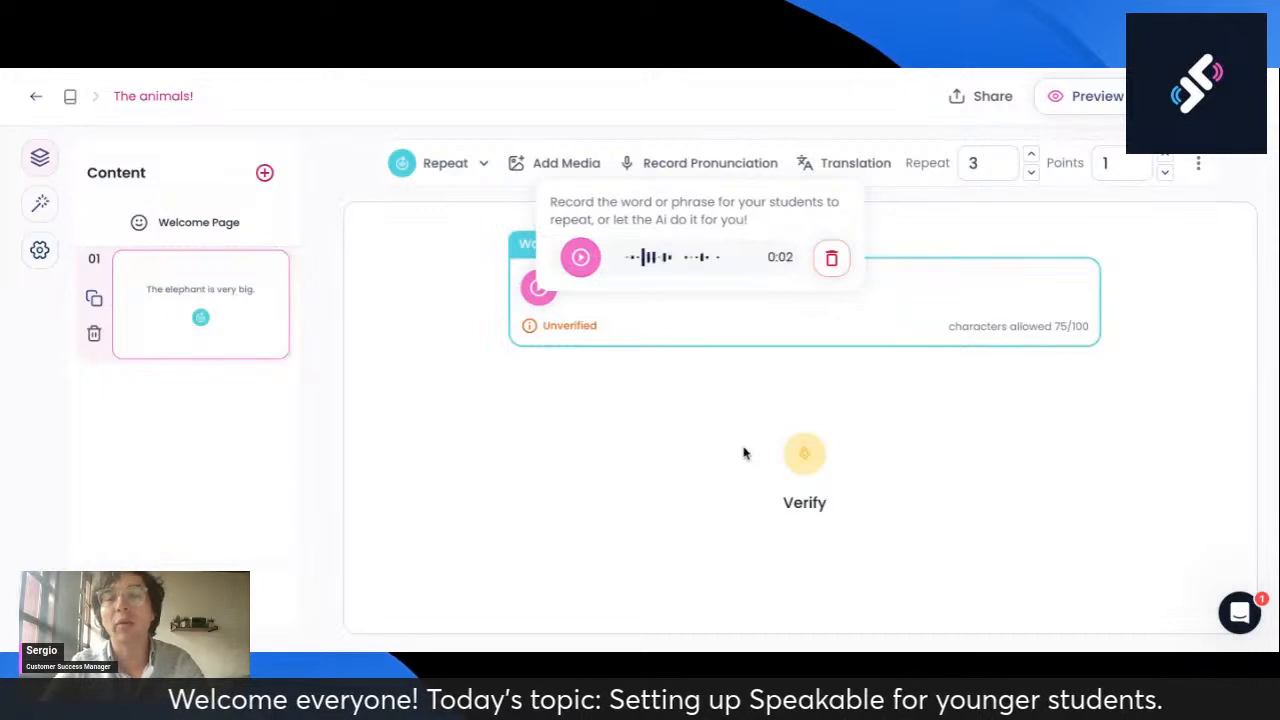
click(708, 366)
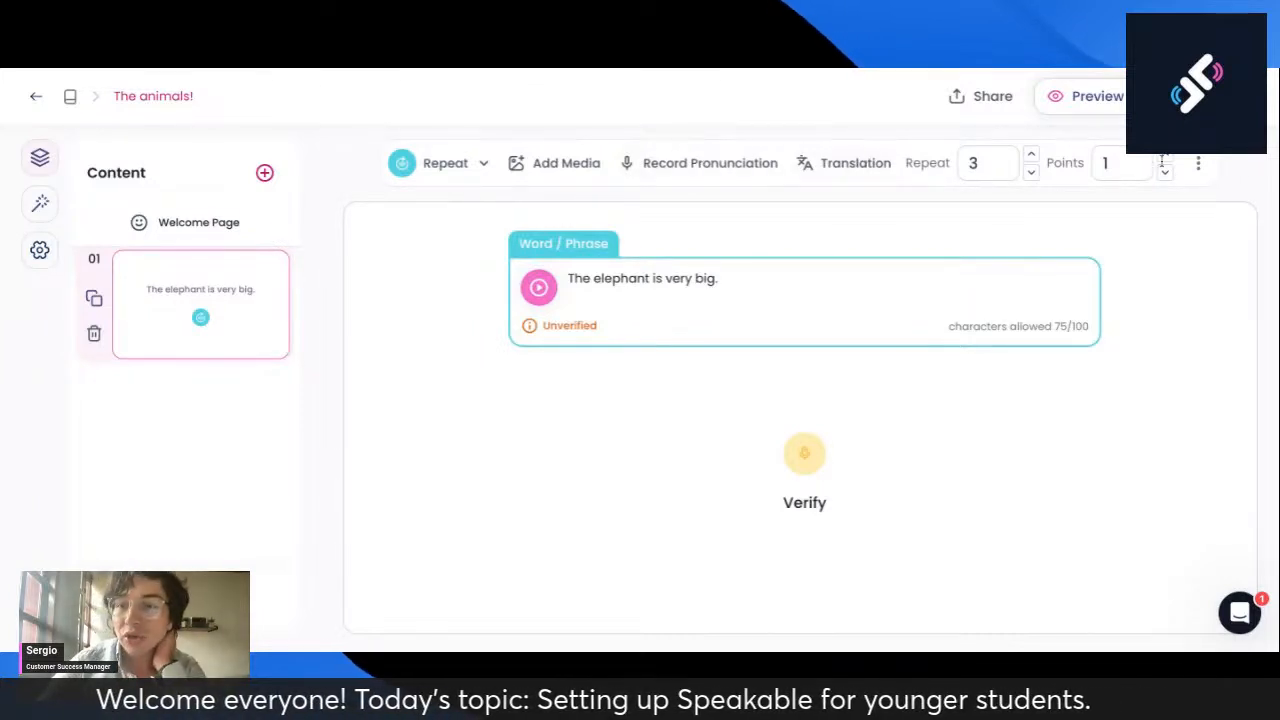
Step: Look over the Repeat card's extra settings and its translation options
click(1204, 166)
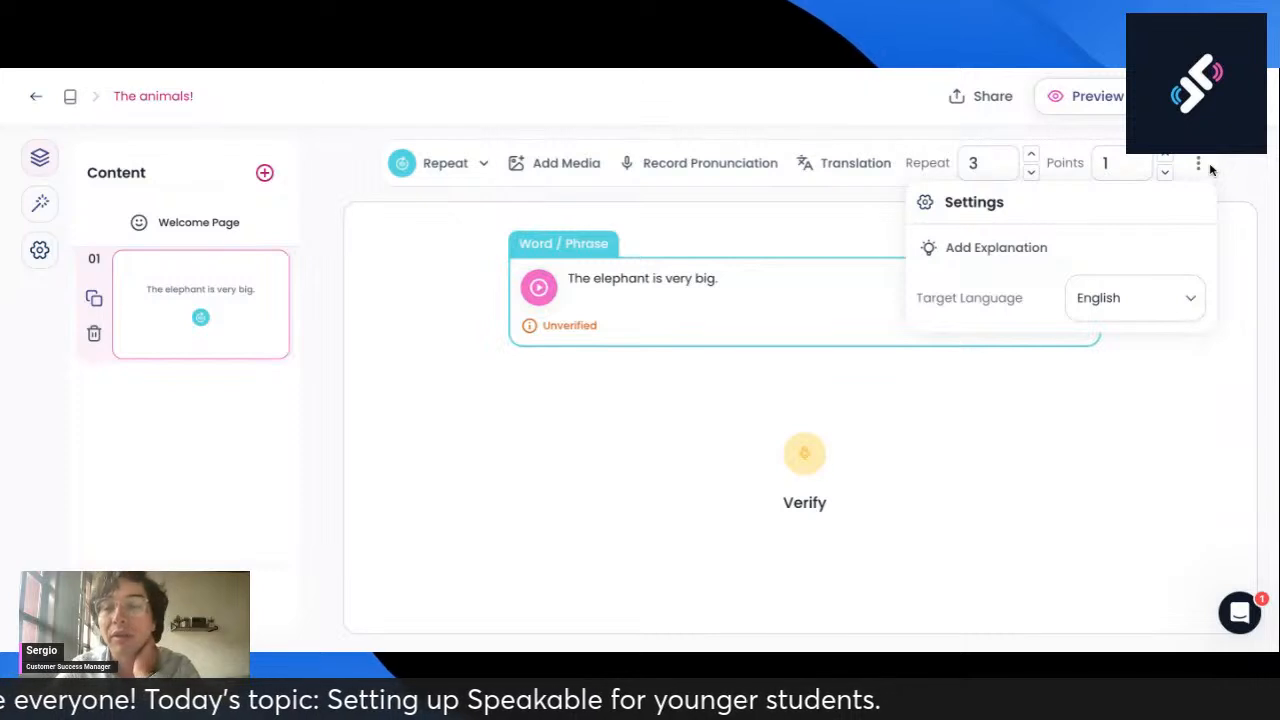
click(870, 206)
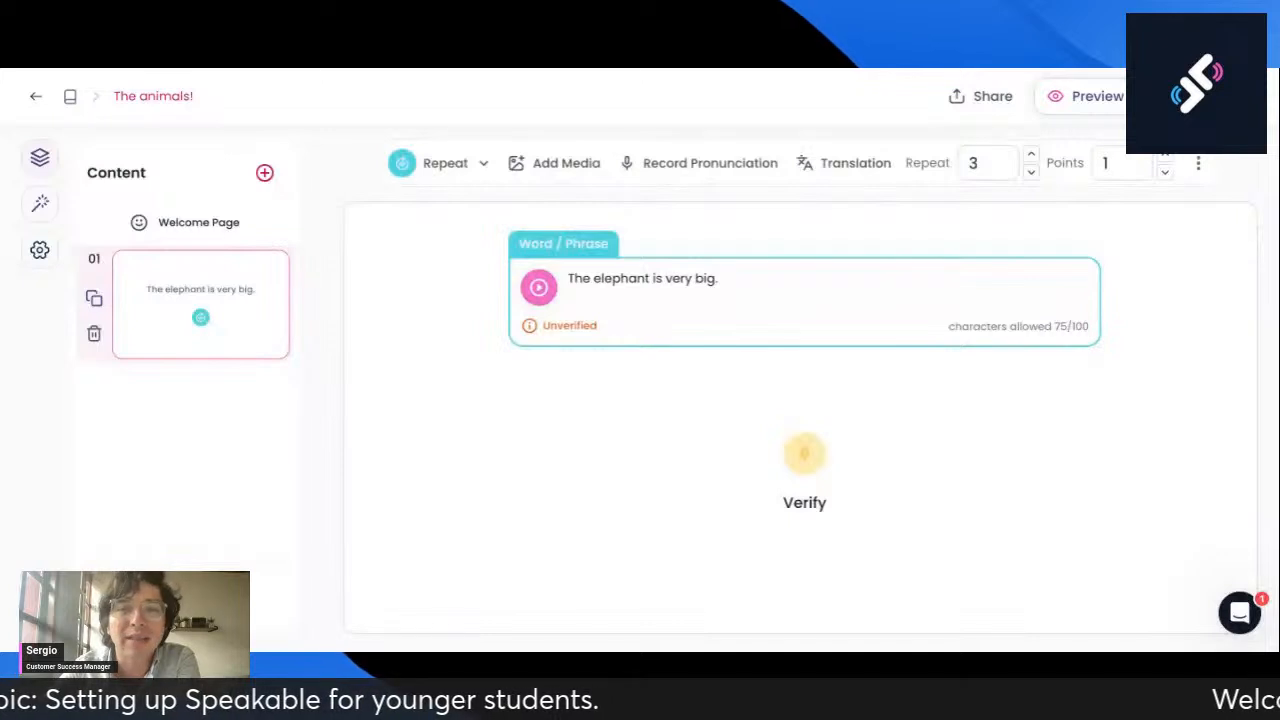
click(854, 168)
click(1056, 251)
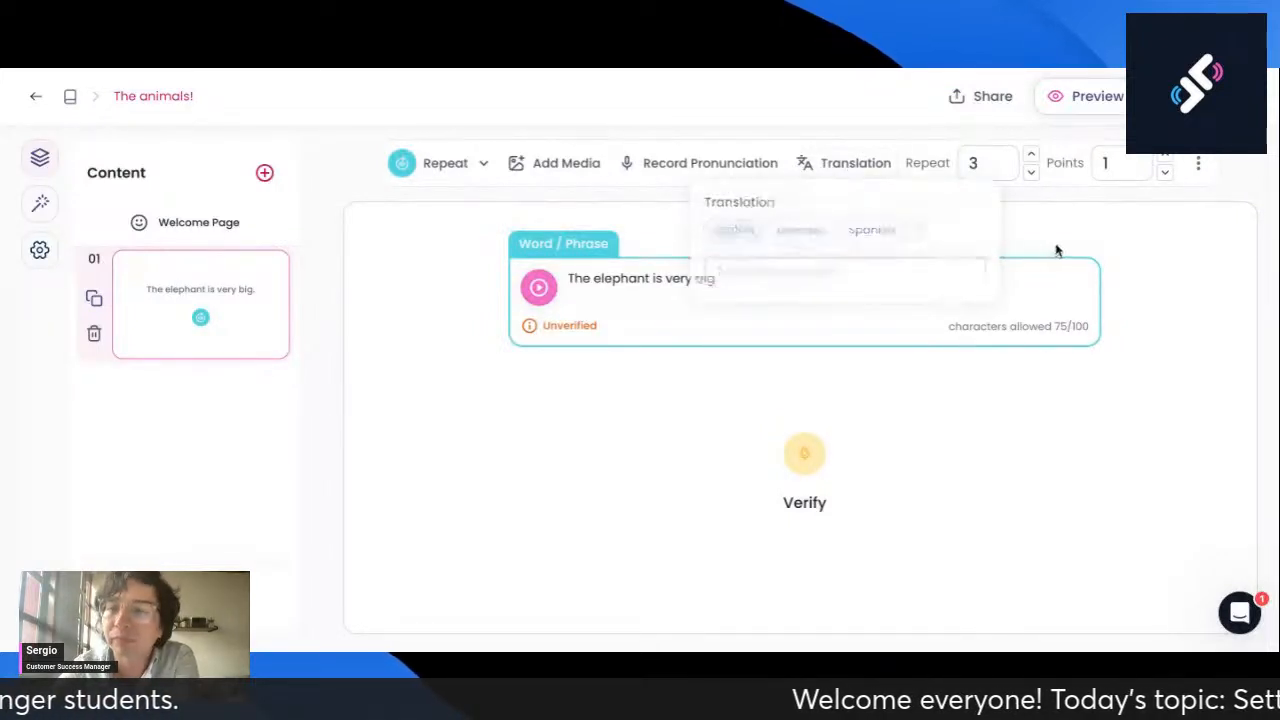
Step: Add the explanation "This is an explanation" to the Repeat card, save it, and check it through the card's mascot
click(1197, 168)
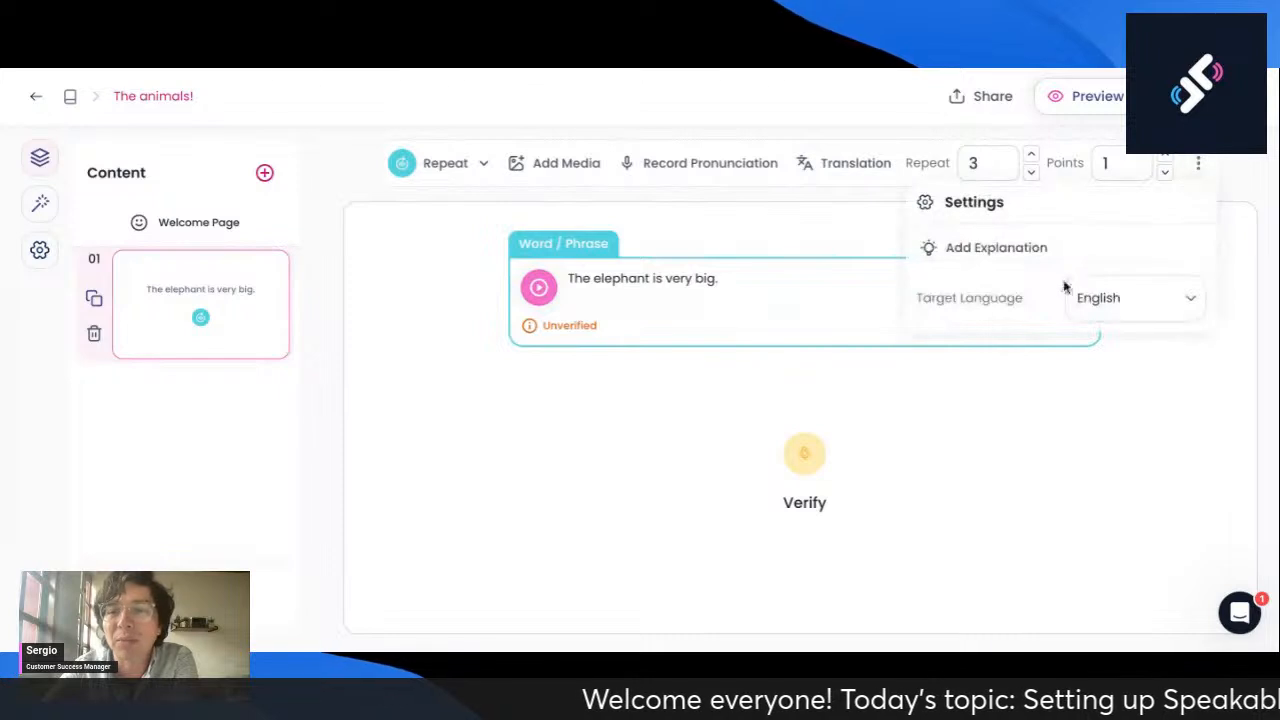
click(956, 320)
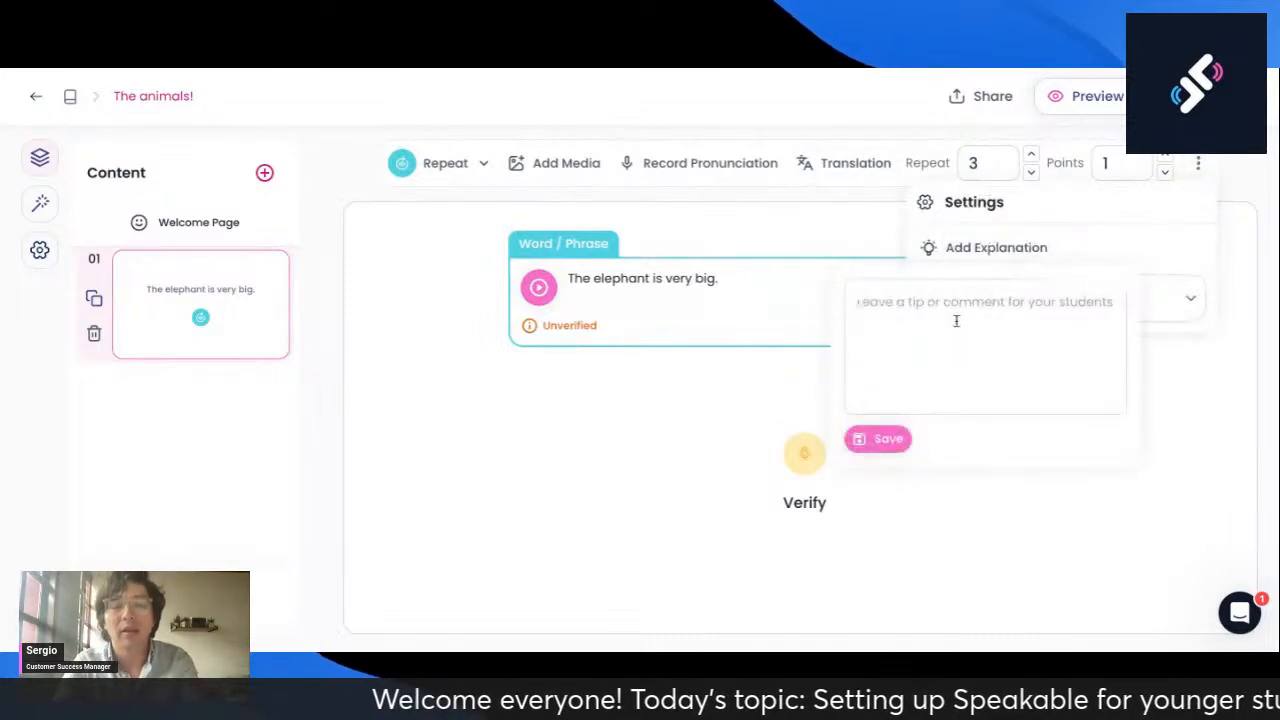
text(This is an exp)
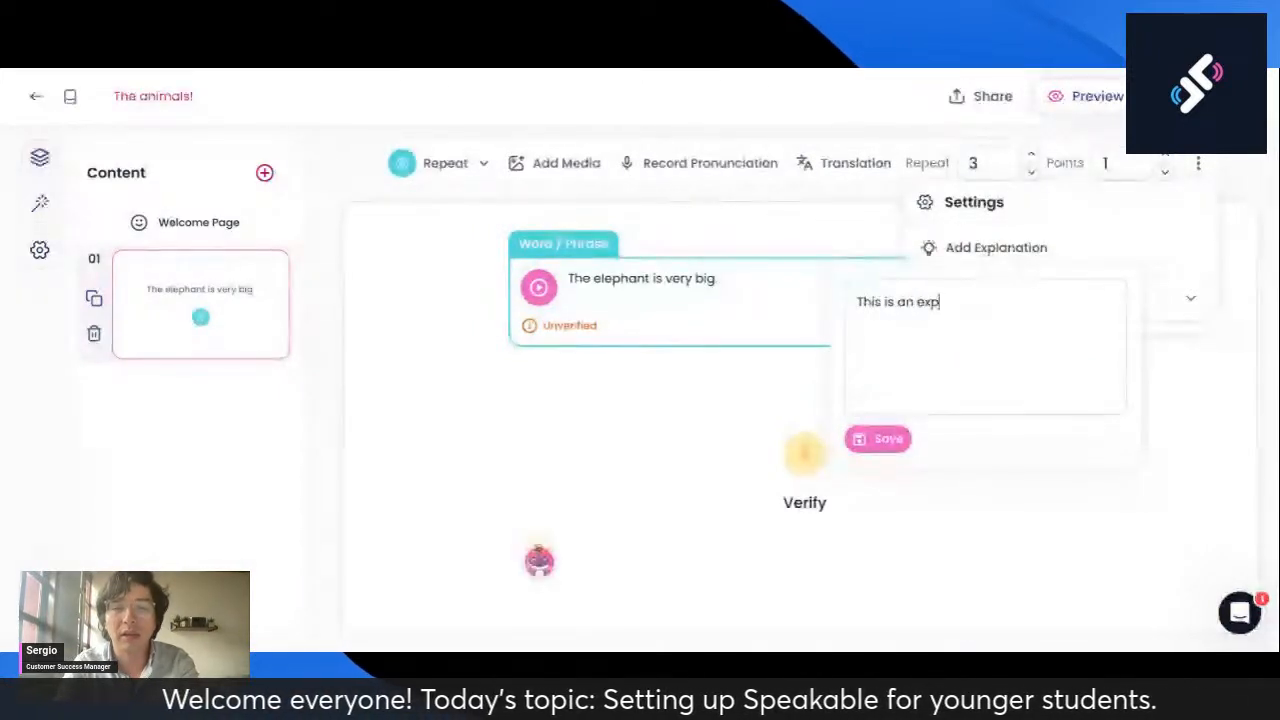
text(lanation)
click(895, 438)
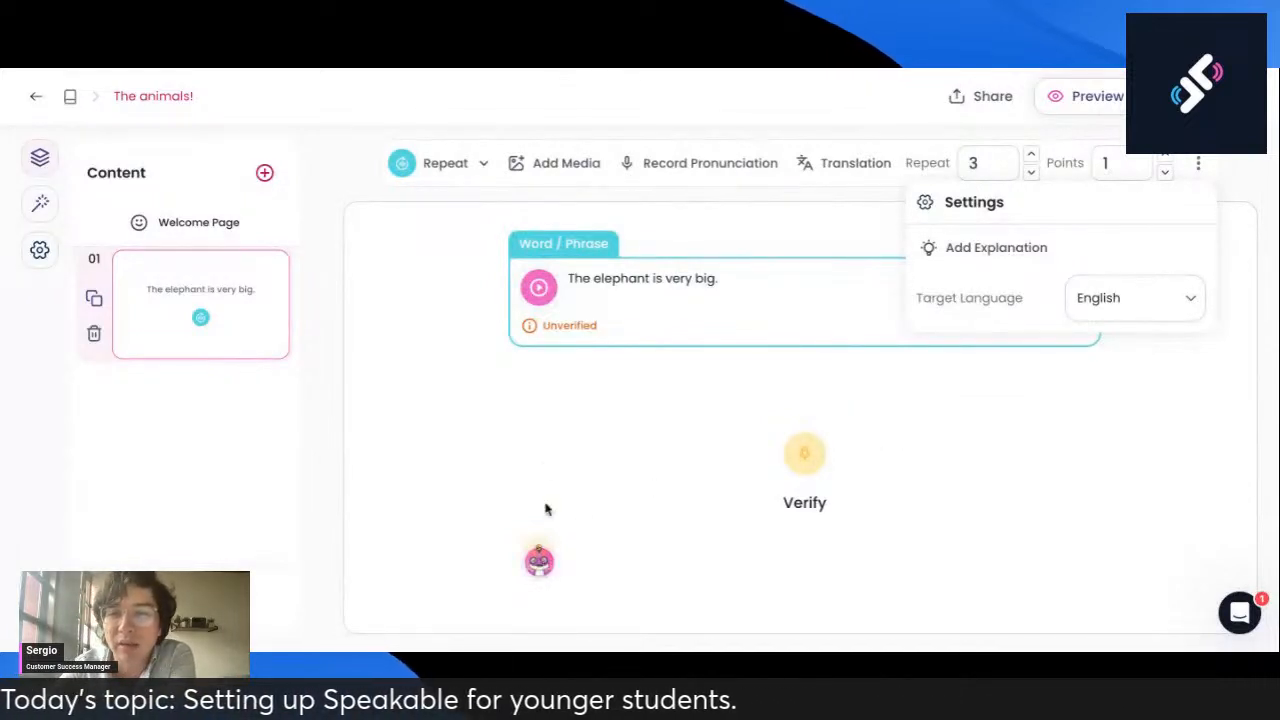
click(545, 470)
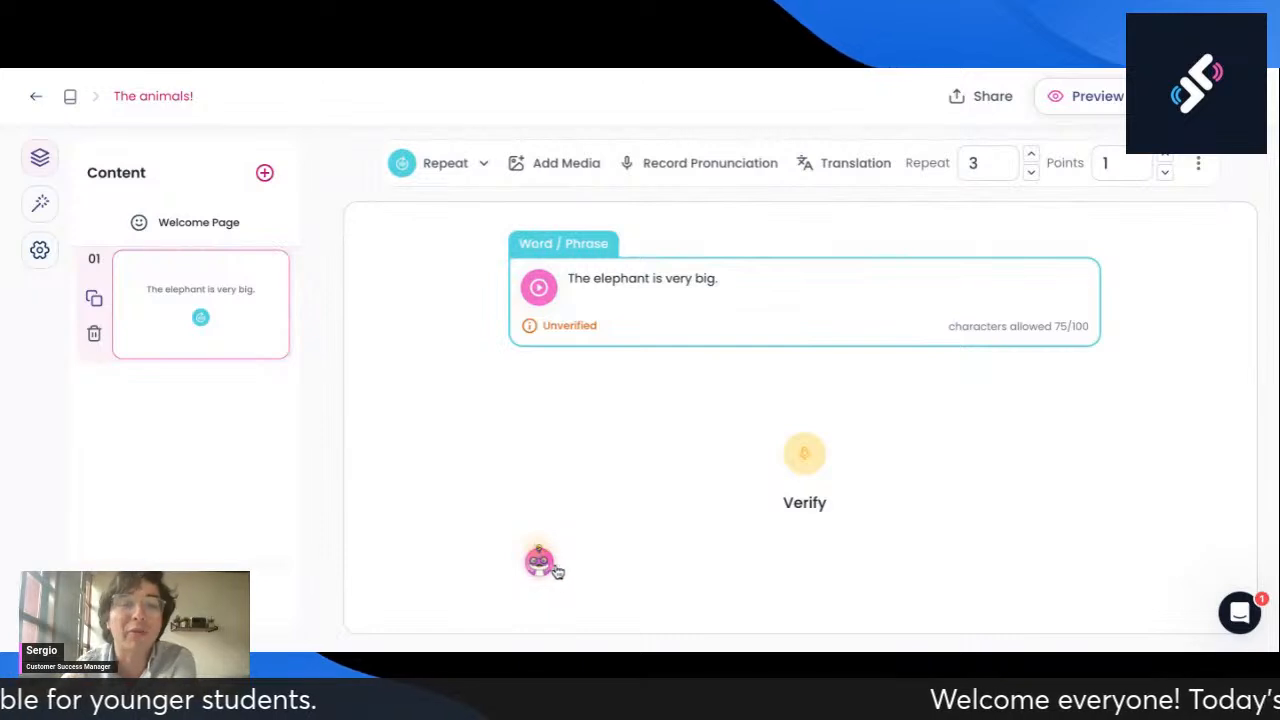
click(545, 565)
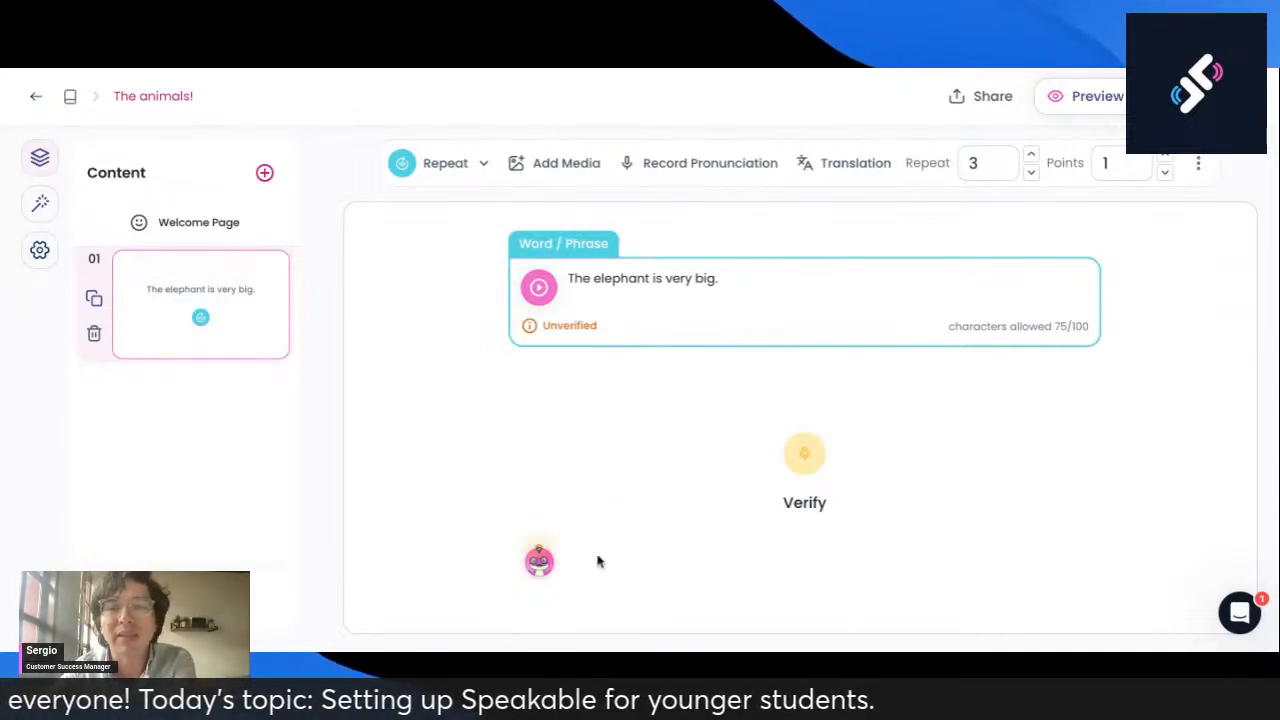
Step: Review the Repeat card's explanation and target language settings again, along with its translation feature
click(1199, 168)
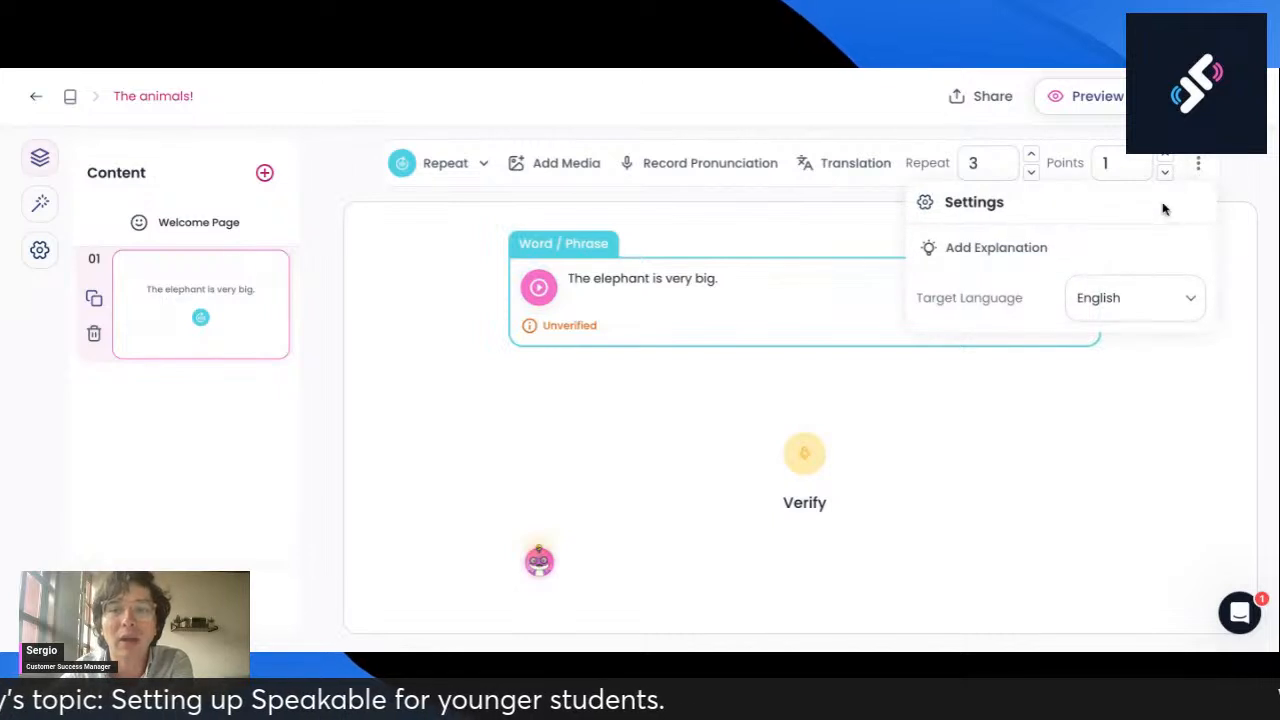
click(880, 247)
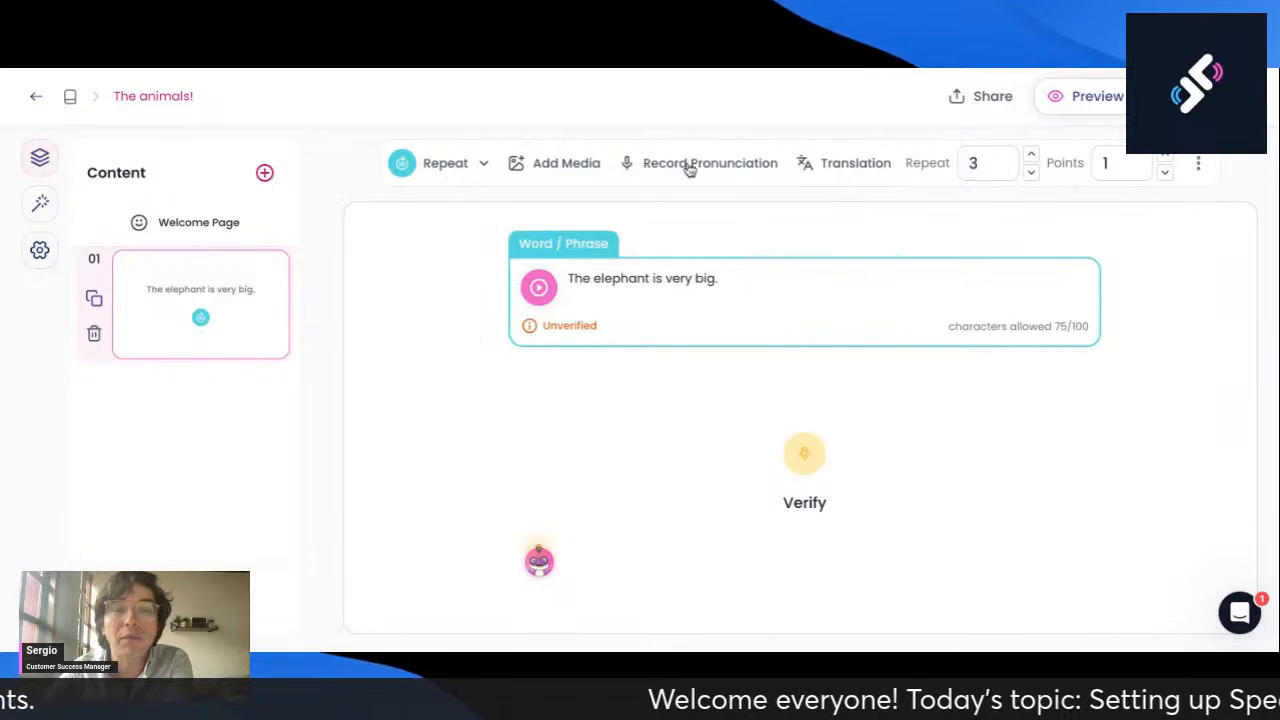
click(830, 166)
click(1190, 165)
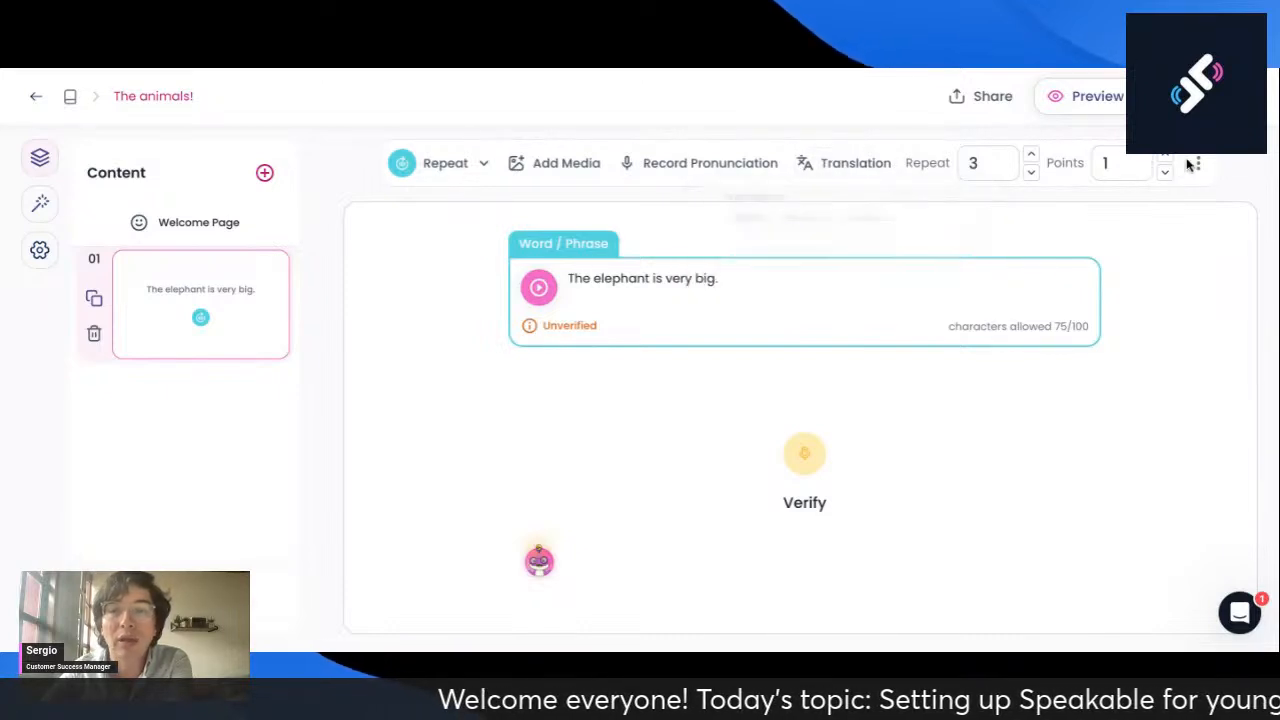
click(1197, 165)
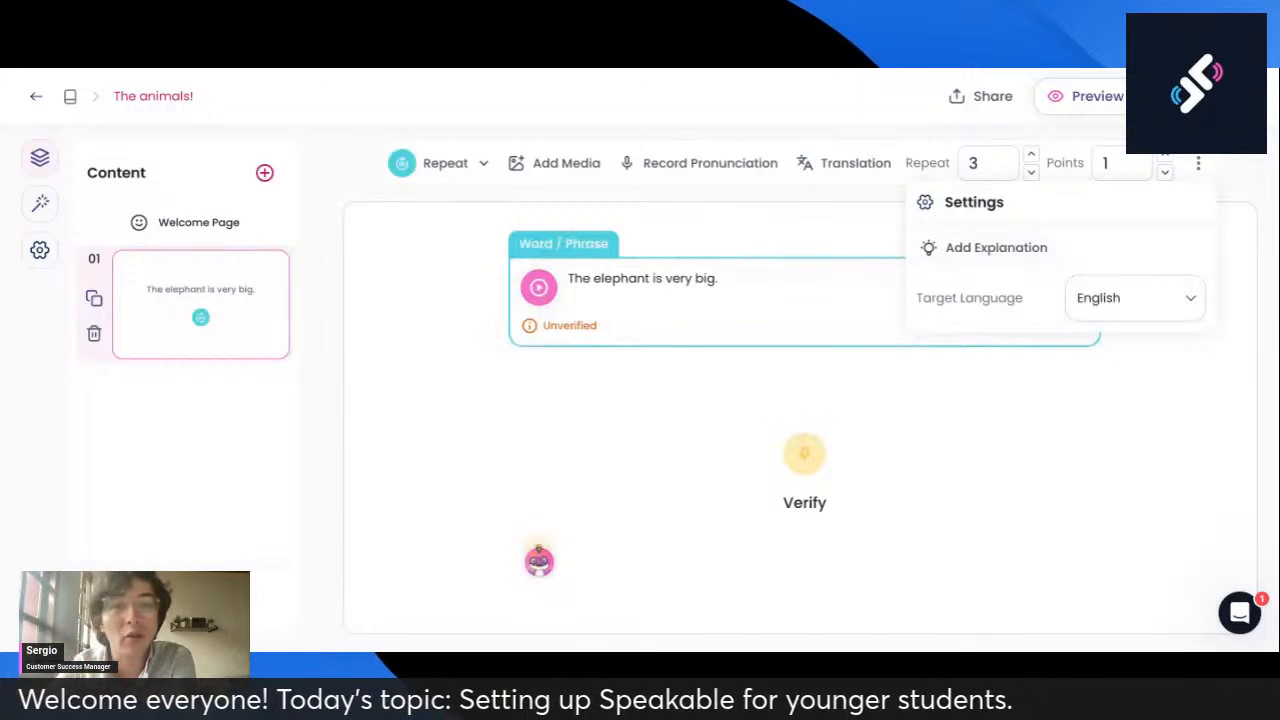
click(830, 241)
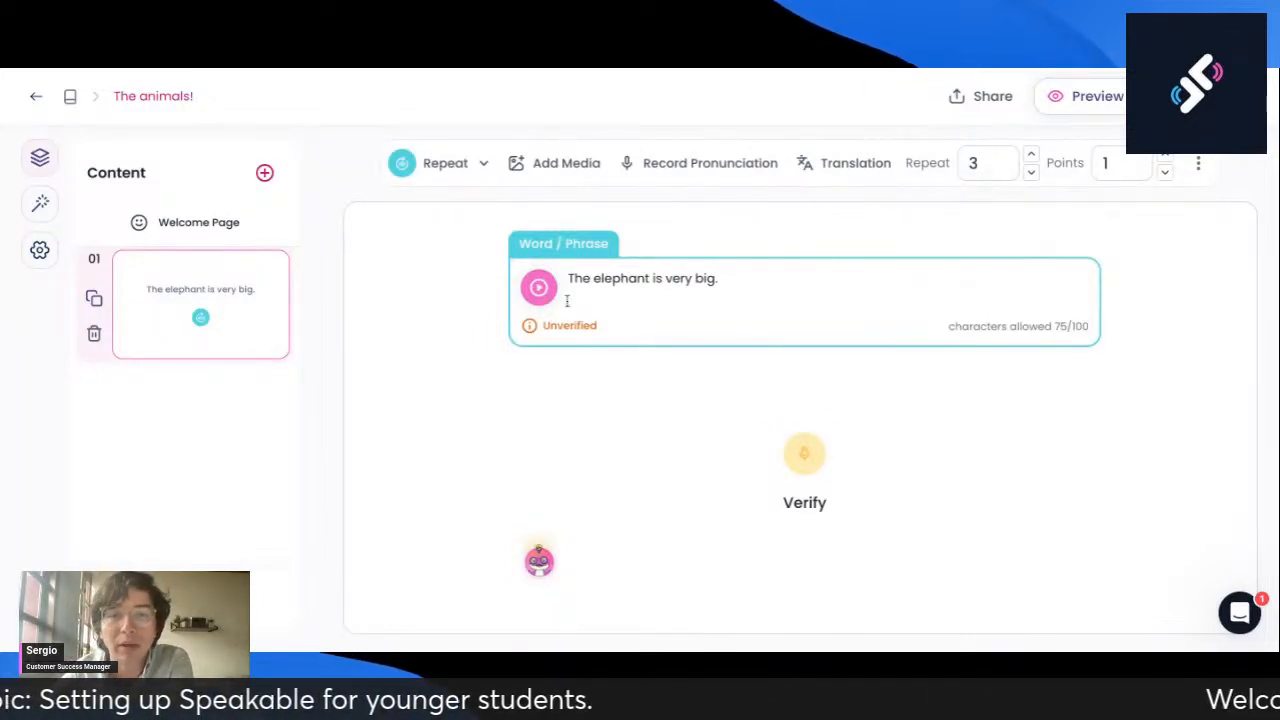
Step: Verify the phrase "The elephant is very big." by saying it, repeat it to complete the card, and return to the editor
mouse_move(569, 330)
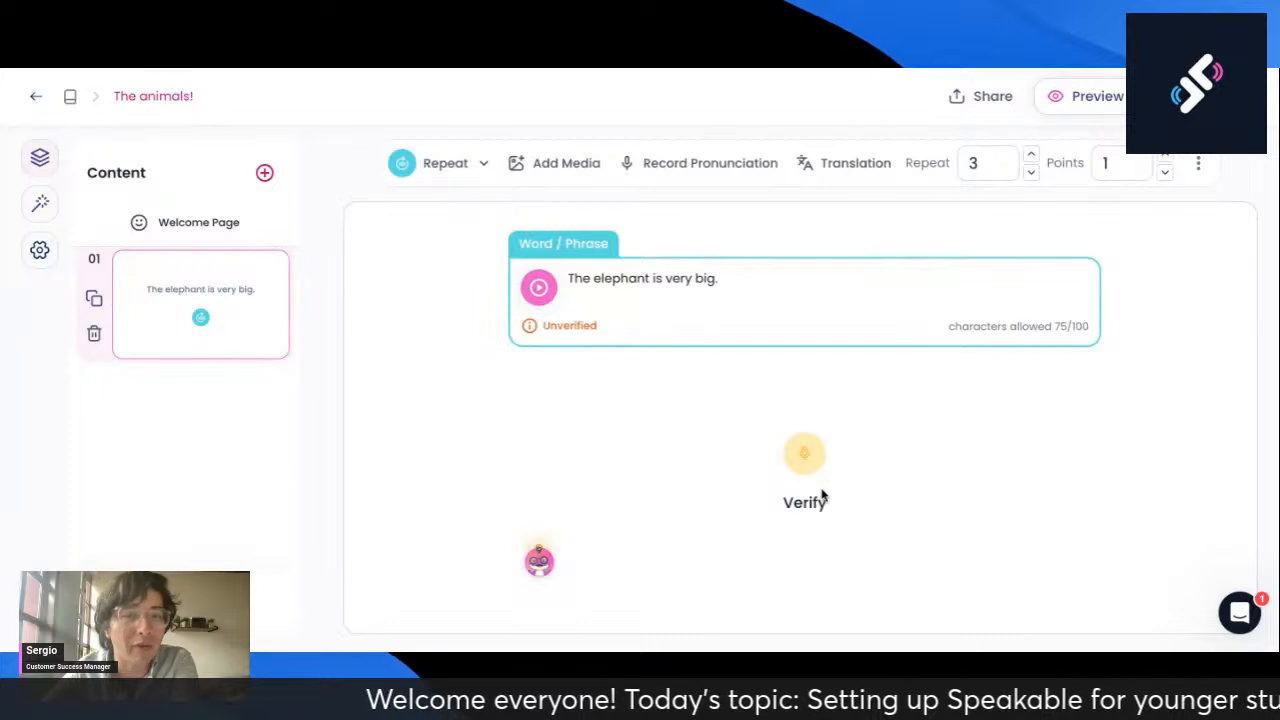
click(808, 461)
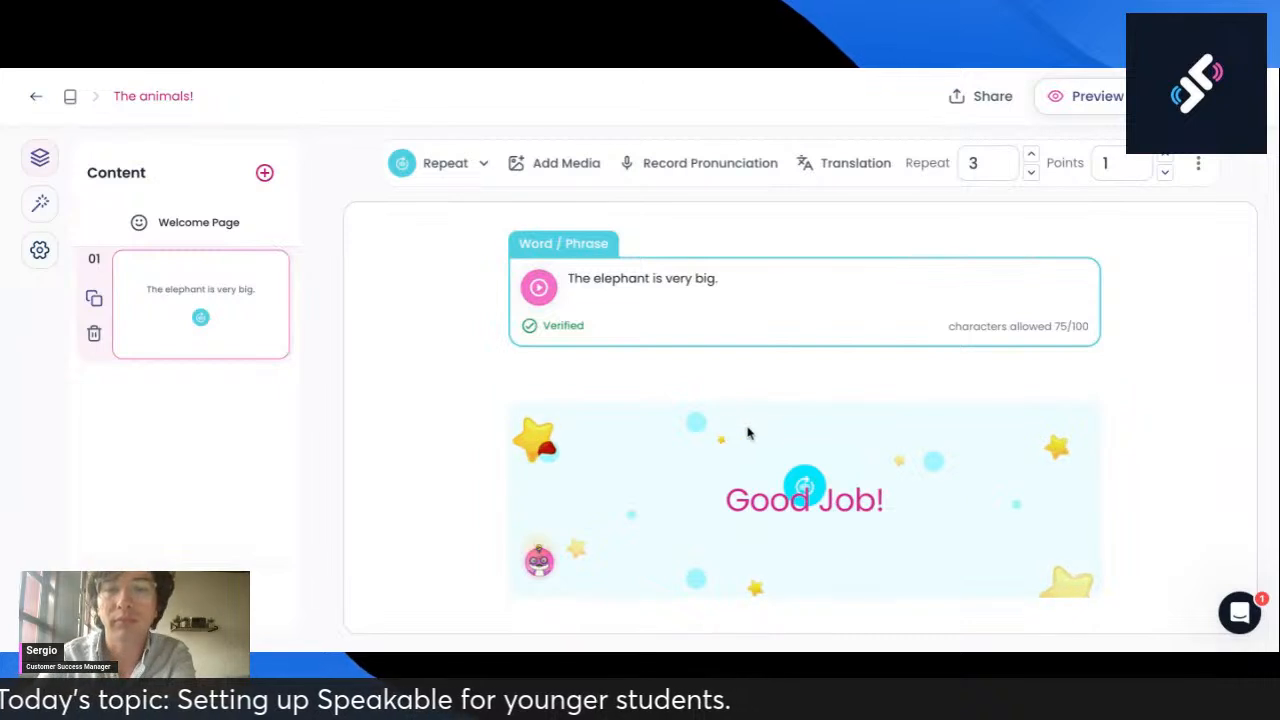
click(801, 469)
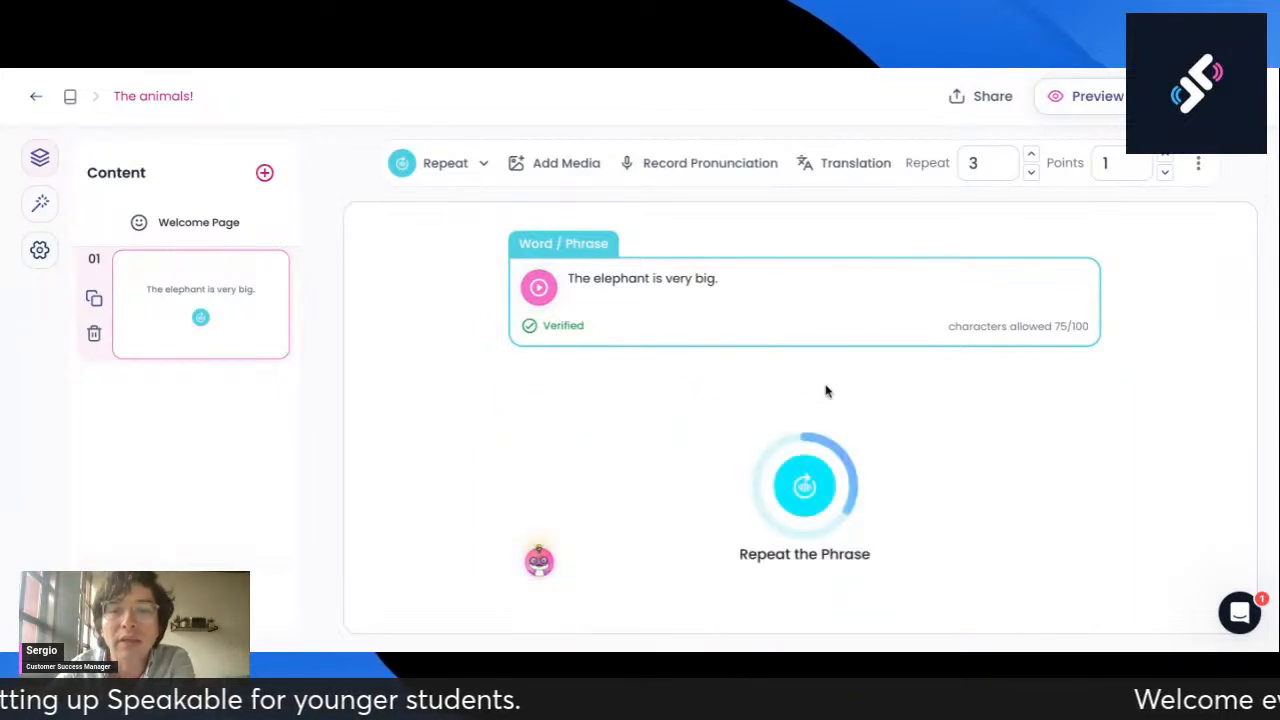
click(814, 477)
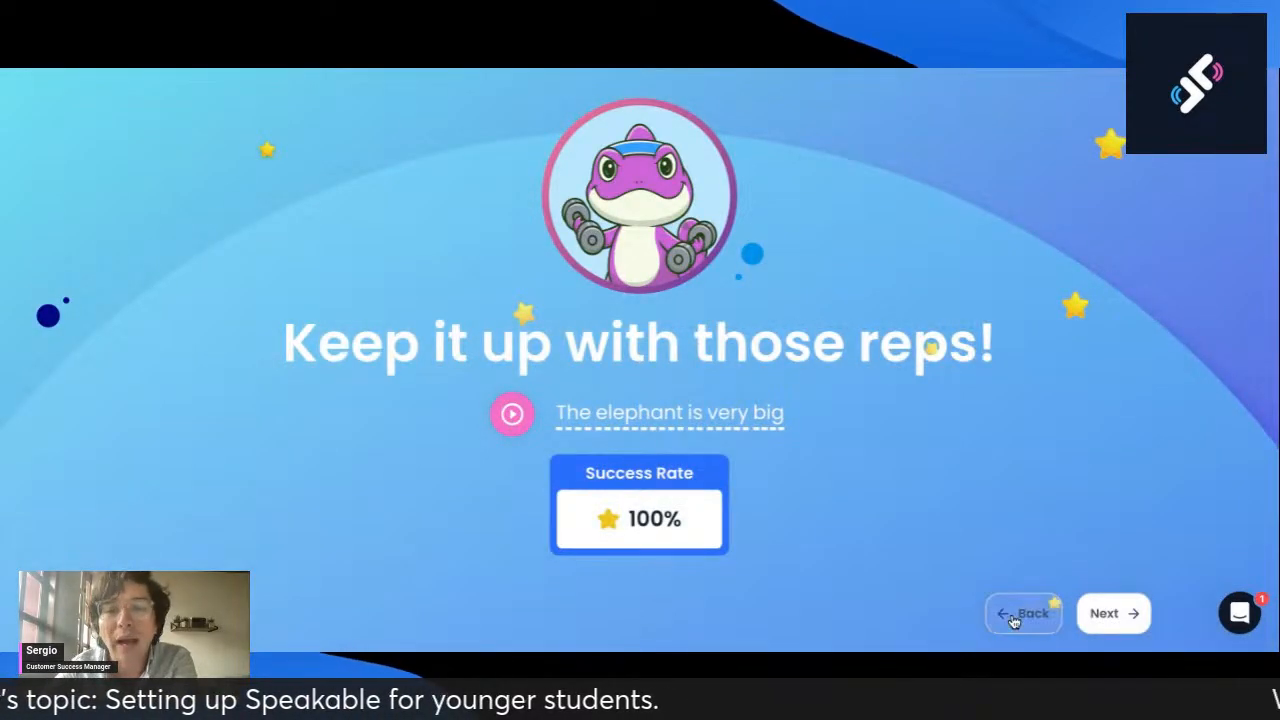
click(1012, 611)
Step: Check the activity-wide Repeat settings and set the elephant card's own repeat count to 1
click(40, 252)
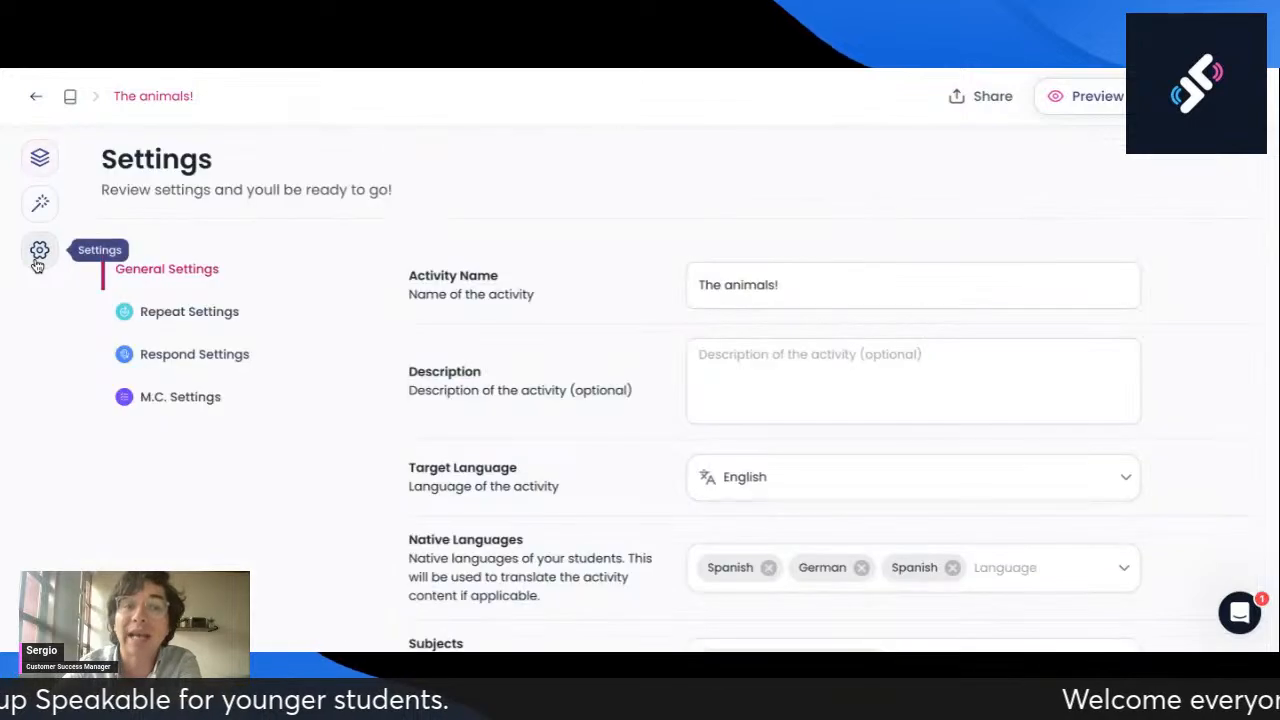
click(185, 316)
scroll(530, 478, down, 1)
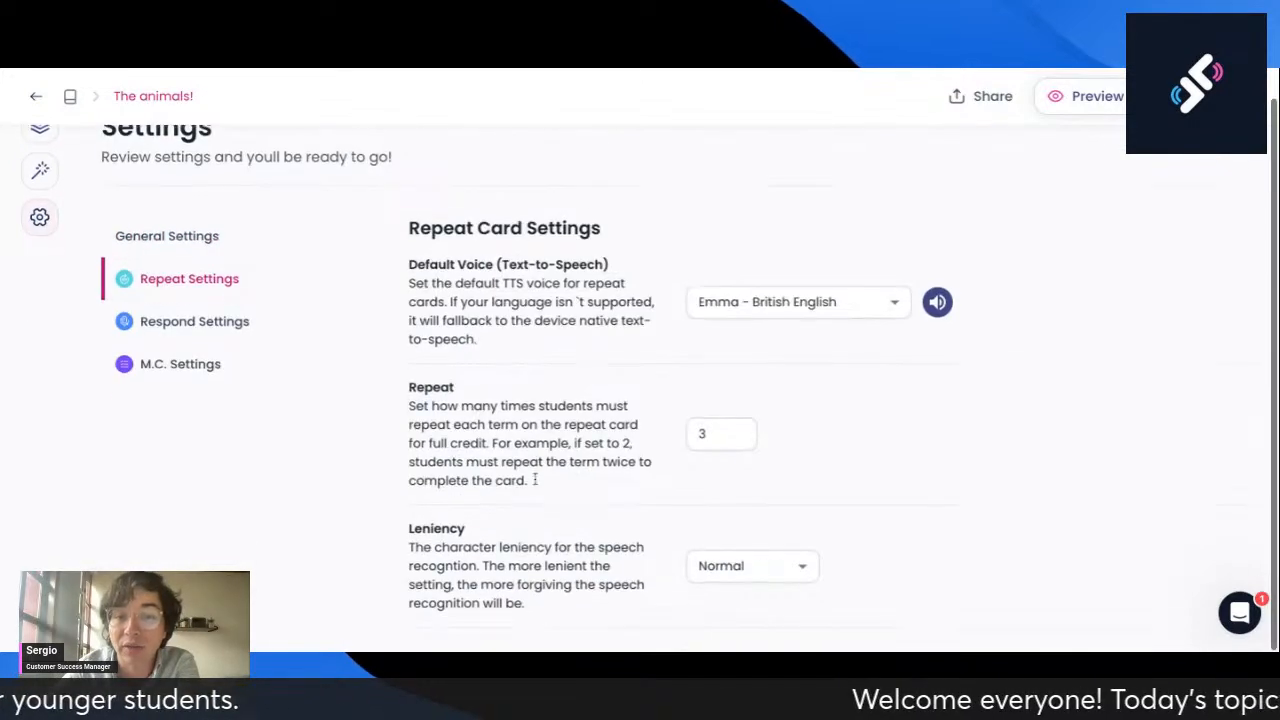
click(40, 130)
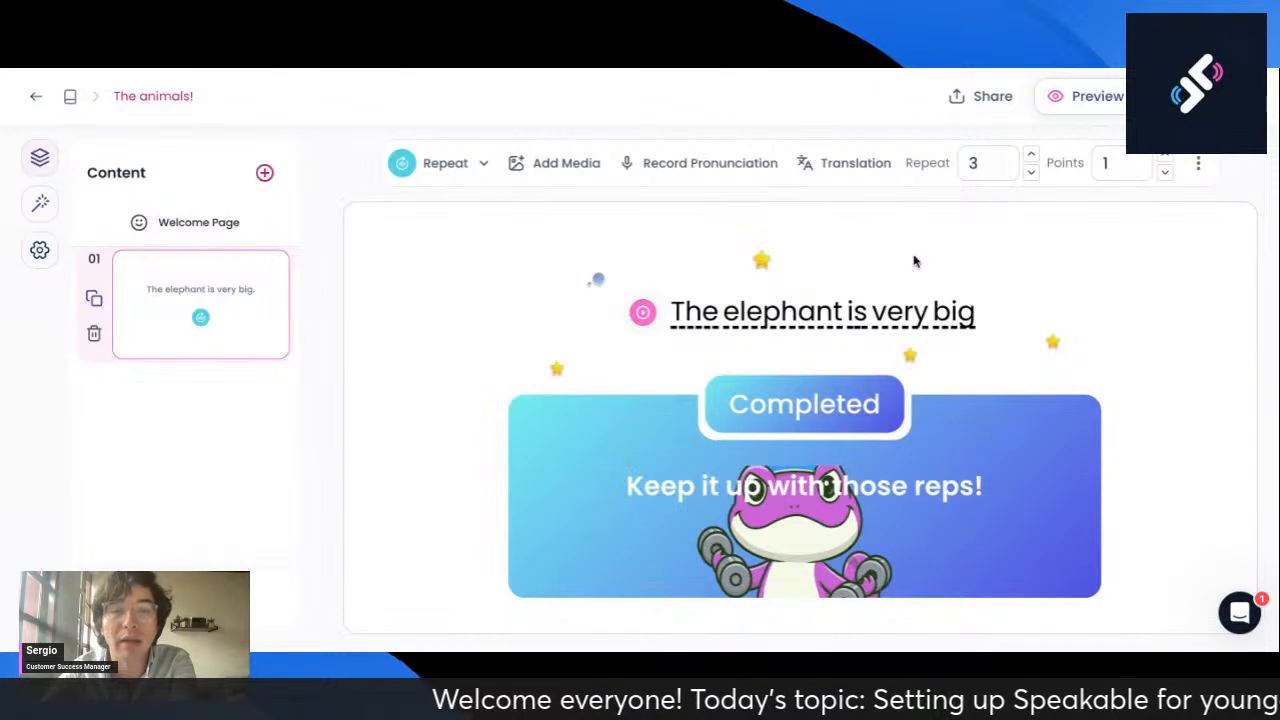
click(1030, 172)
click(1030, 172)
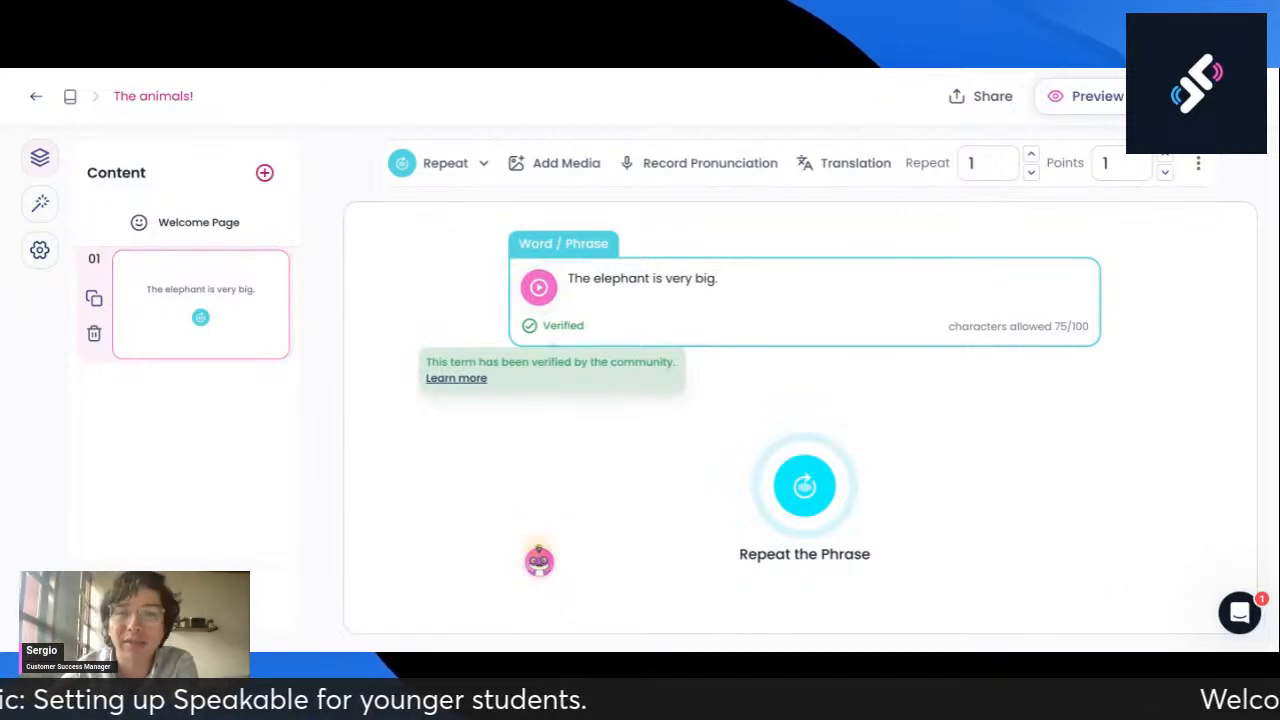
Step: Check the elephant card's additional settings and set its own repeat count to 2
mouse_move(430, 311)
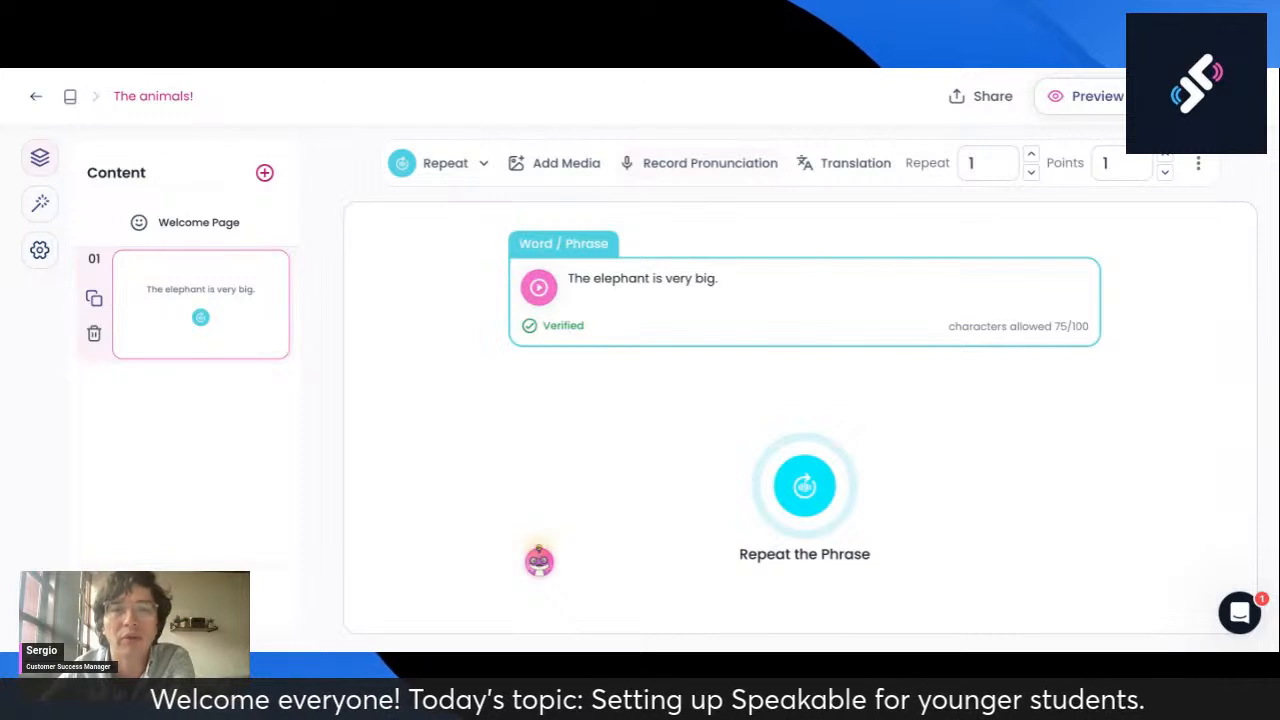
click(1200, 166)
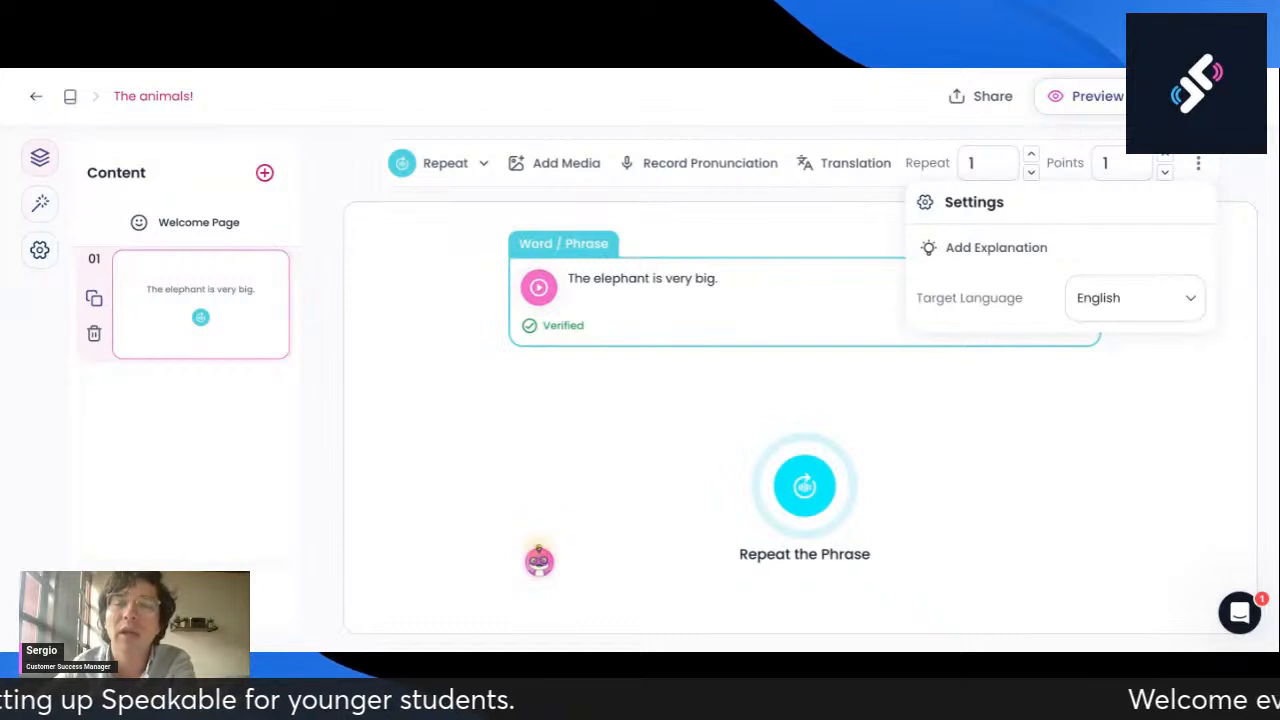
click(537, 289)
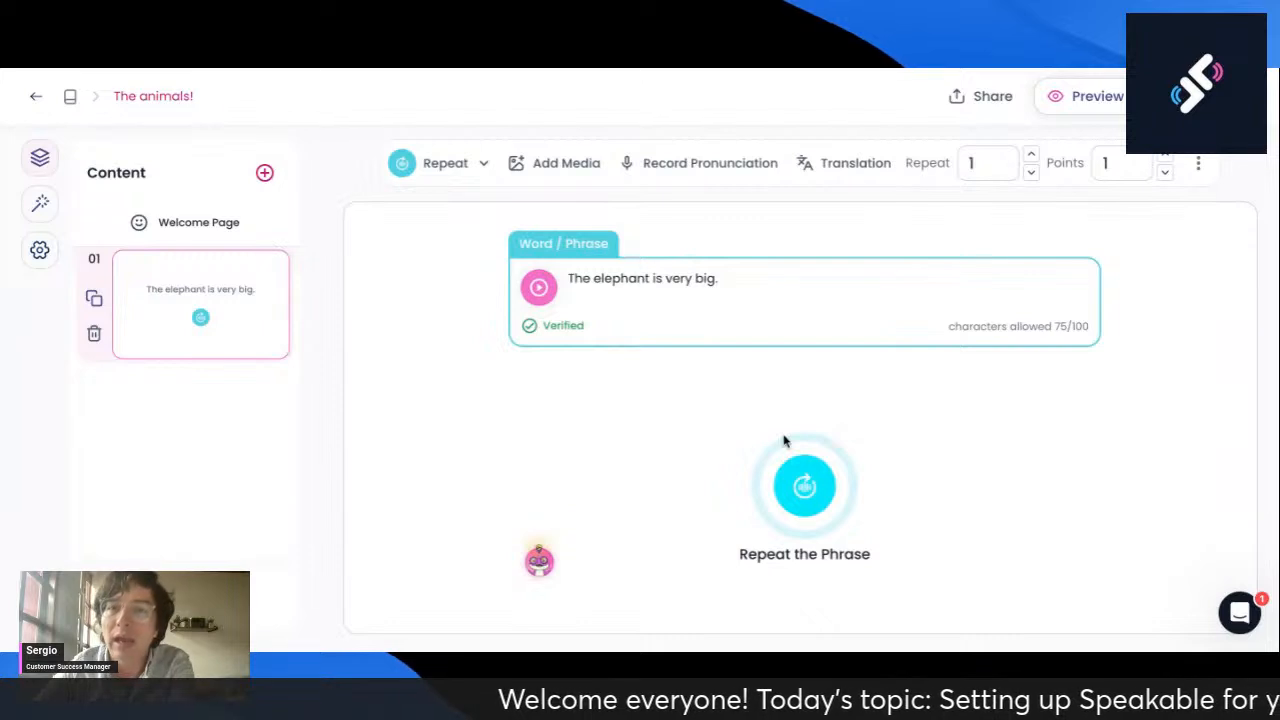
click(1034, 157)
click(1034, 157)
click(1034, 174)
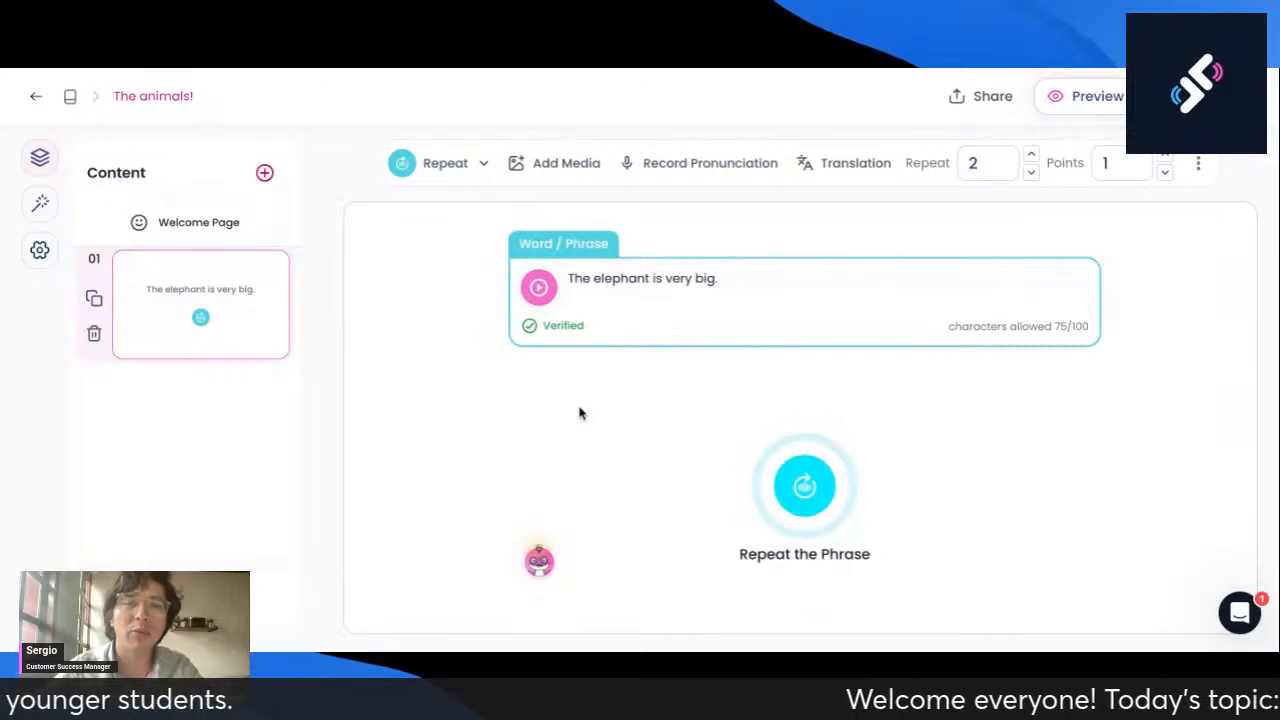
Step: Search Google images for "elephant illustration" and add the sitting baby elephant picture to the Repeat card
mouse_move(443, 412)
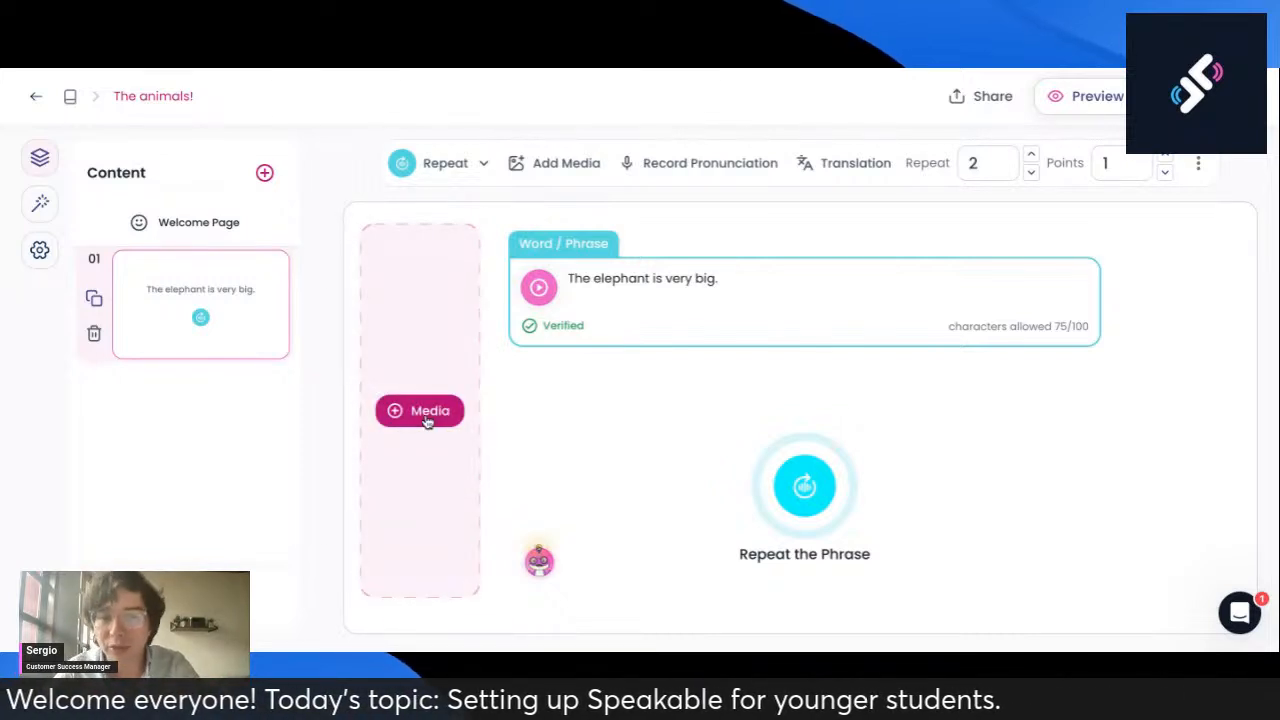
click(425, 411)
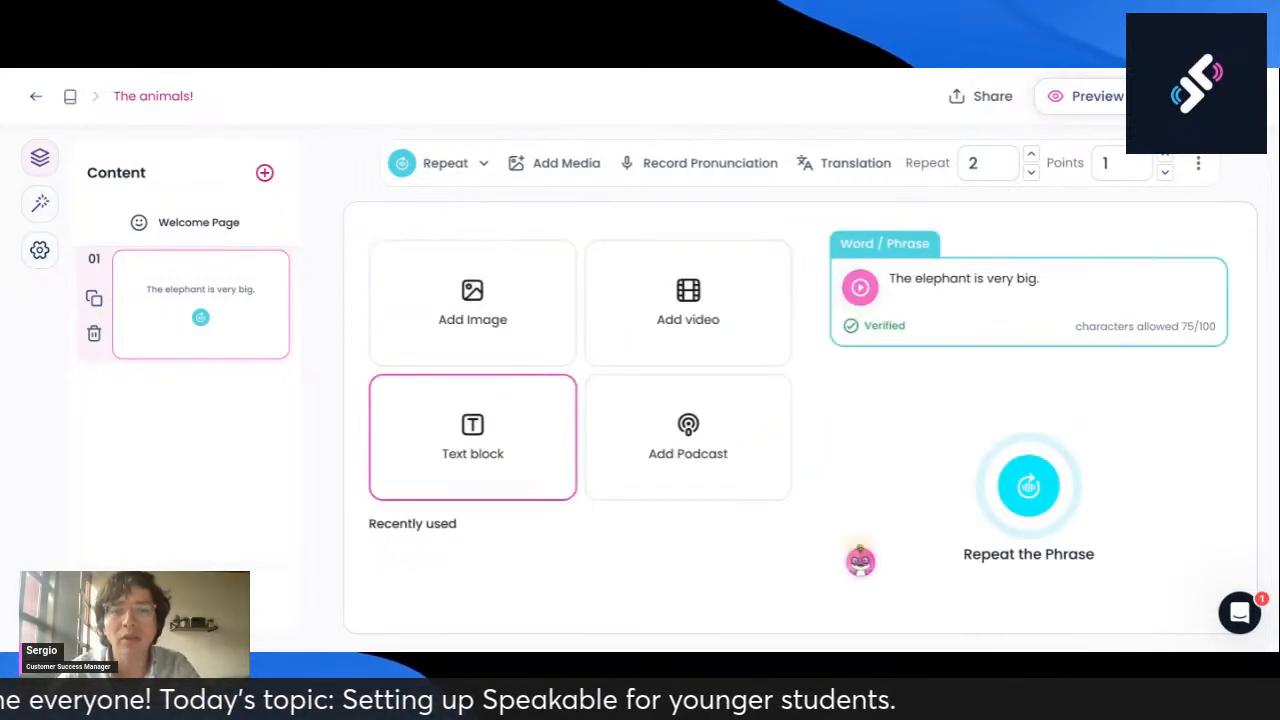
click(458, 354)
text(e)
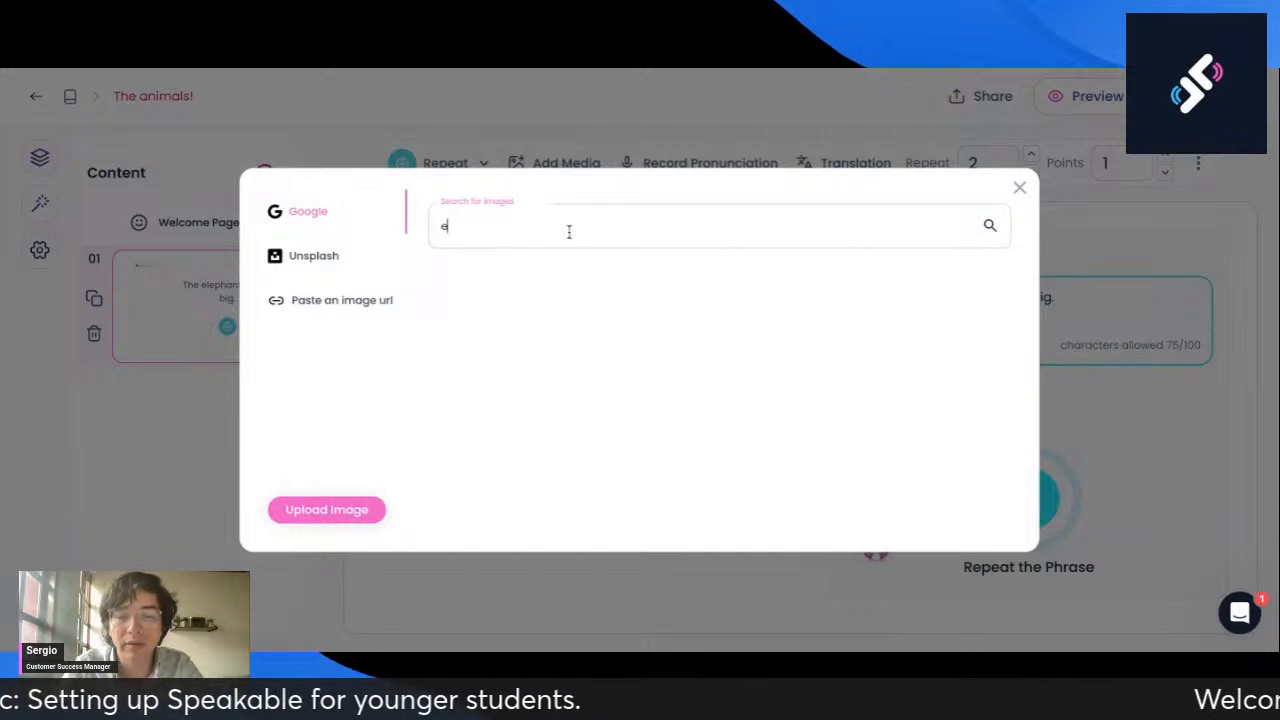
text(lephant)
key(Return)
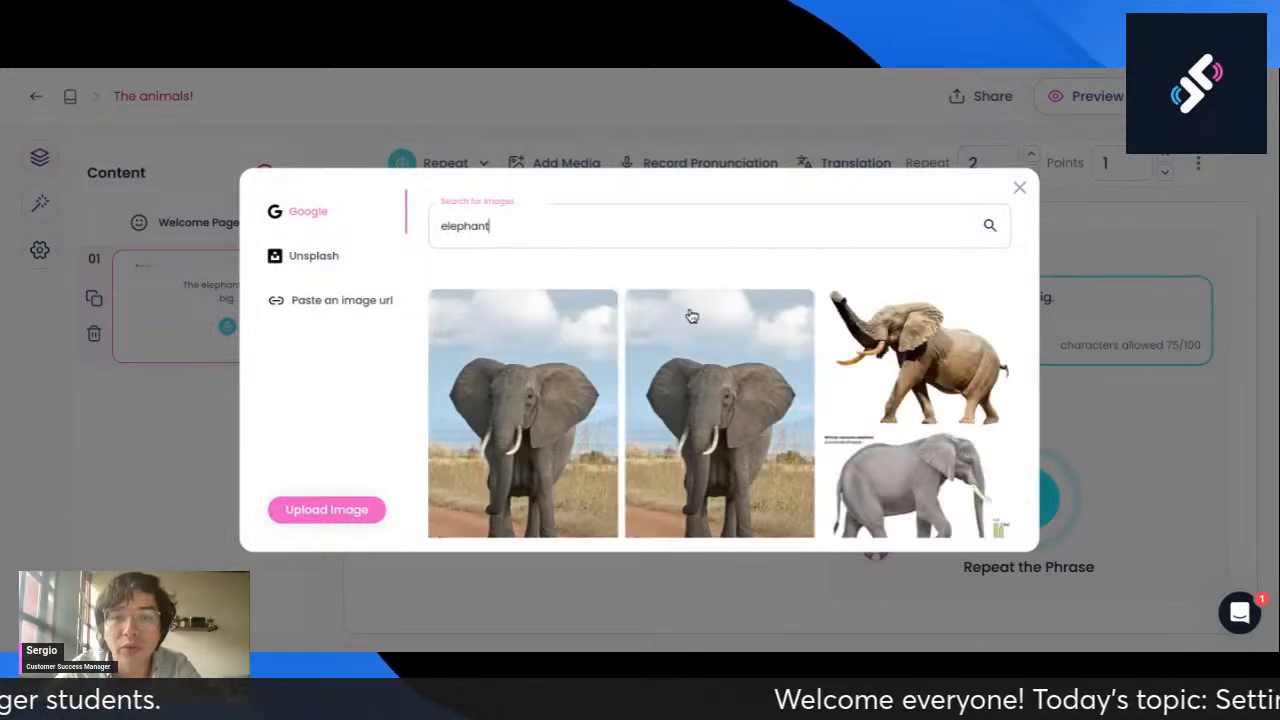
text(illustration)
key(Return)
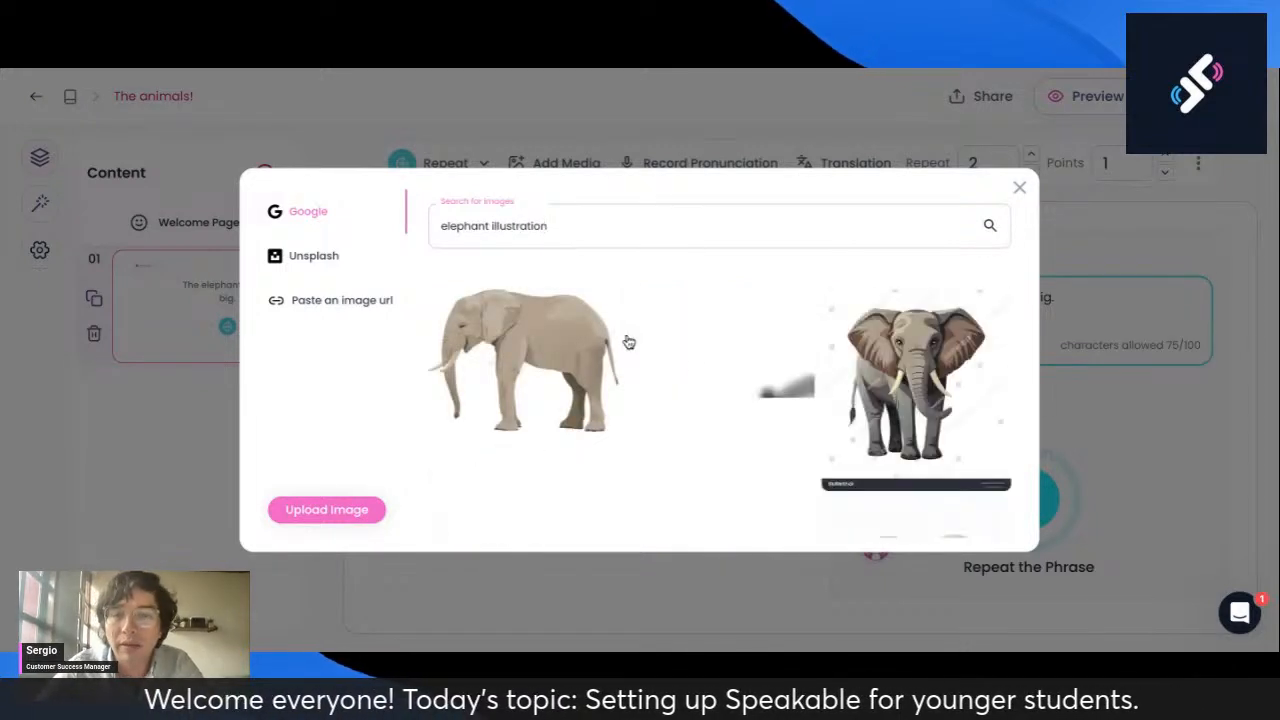
scroll(795, 392, down, 5)
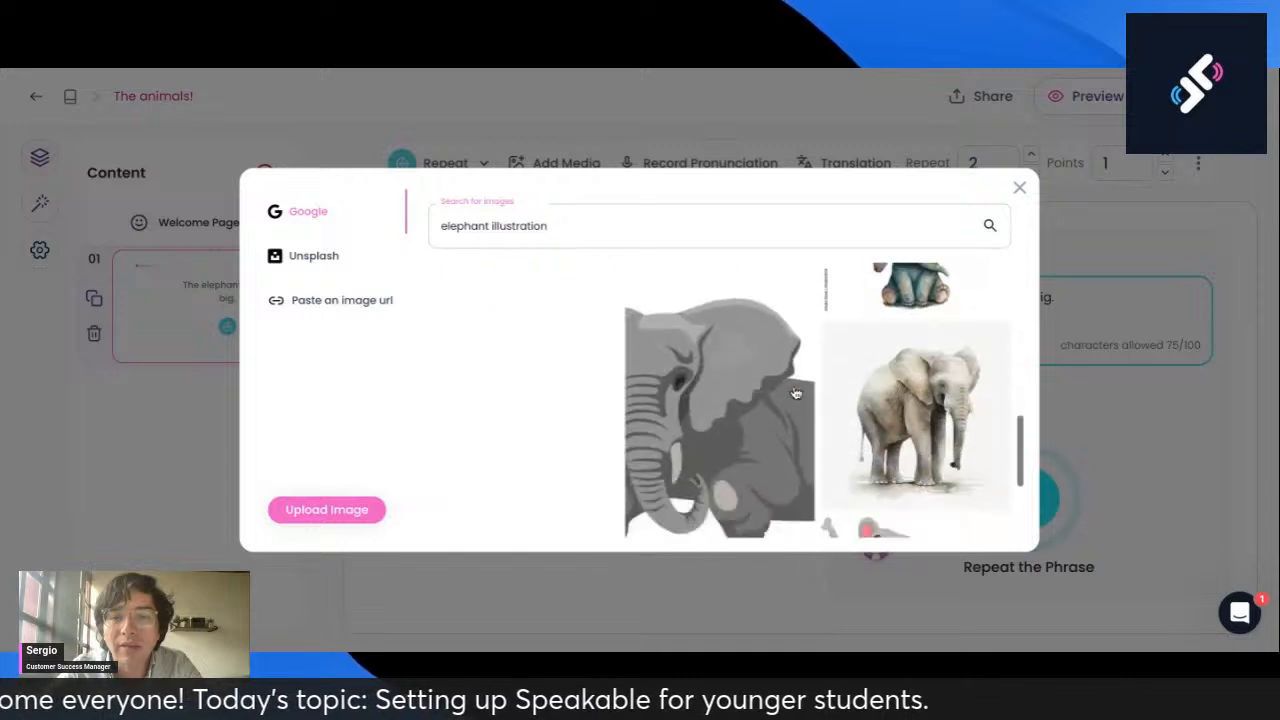
scroll(795, 392, up, 3)
click(928, 382)
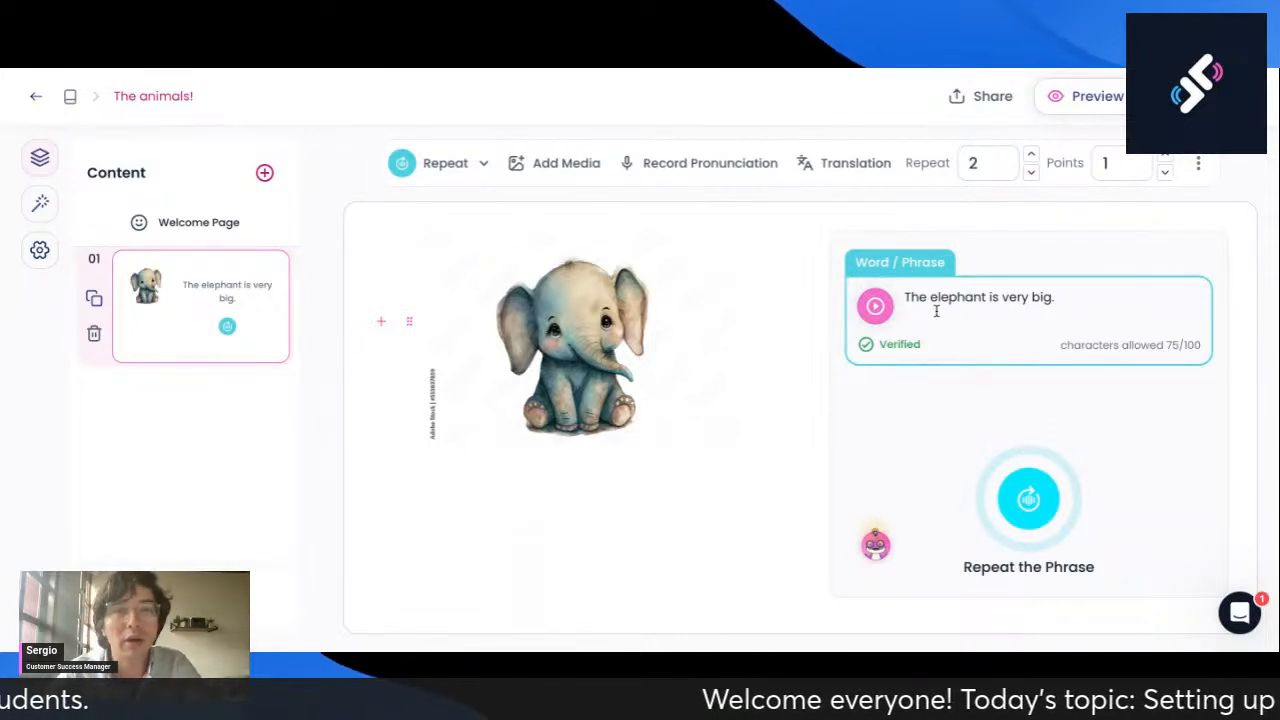
Step: Preview the elephant card as a student, play its pronunciation, open its explanation, and return to the builder
click(1075, 98)
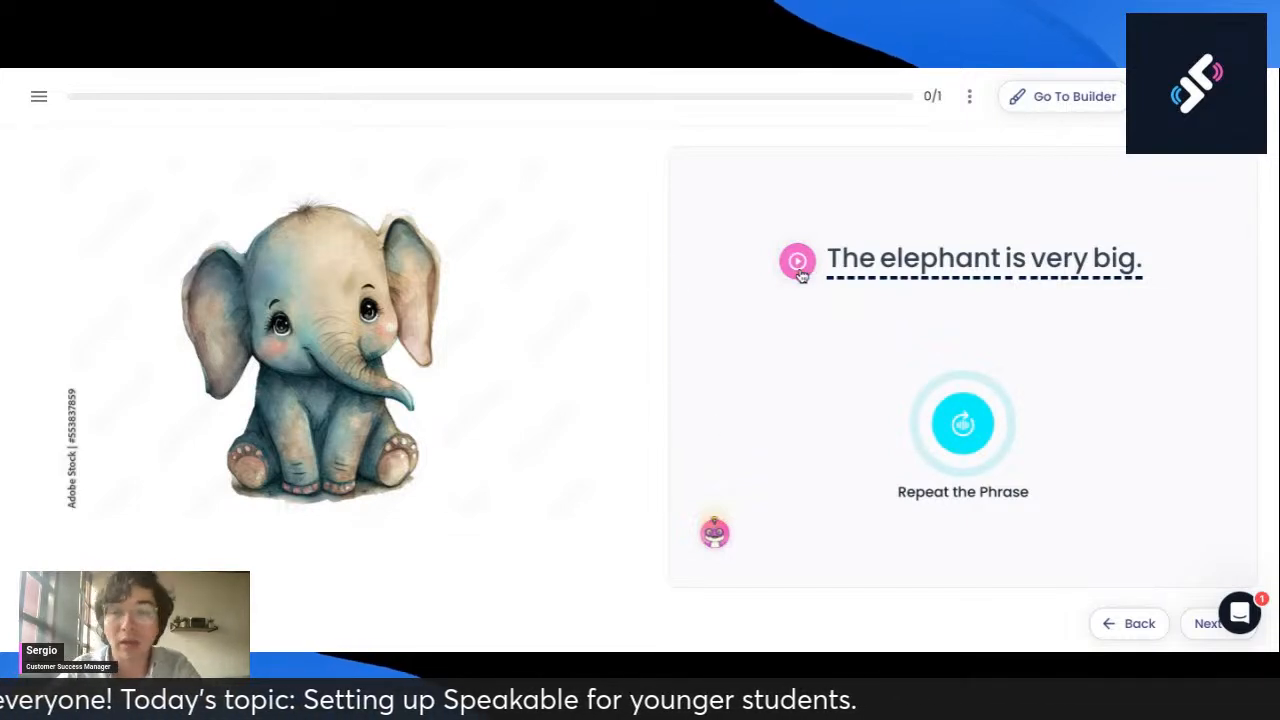
click(799, 268)
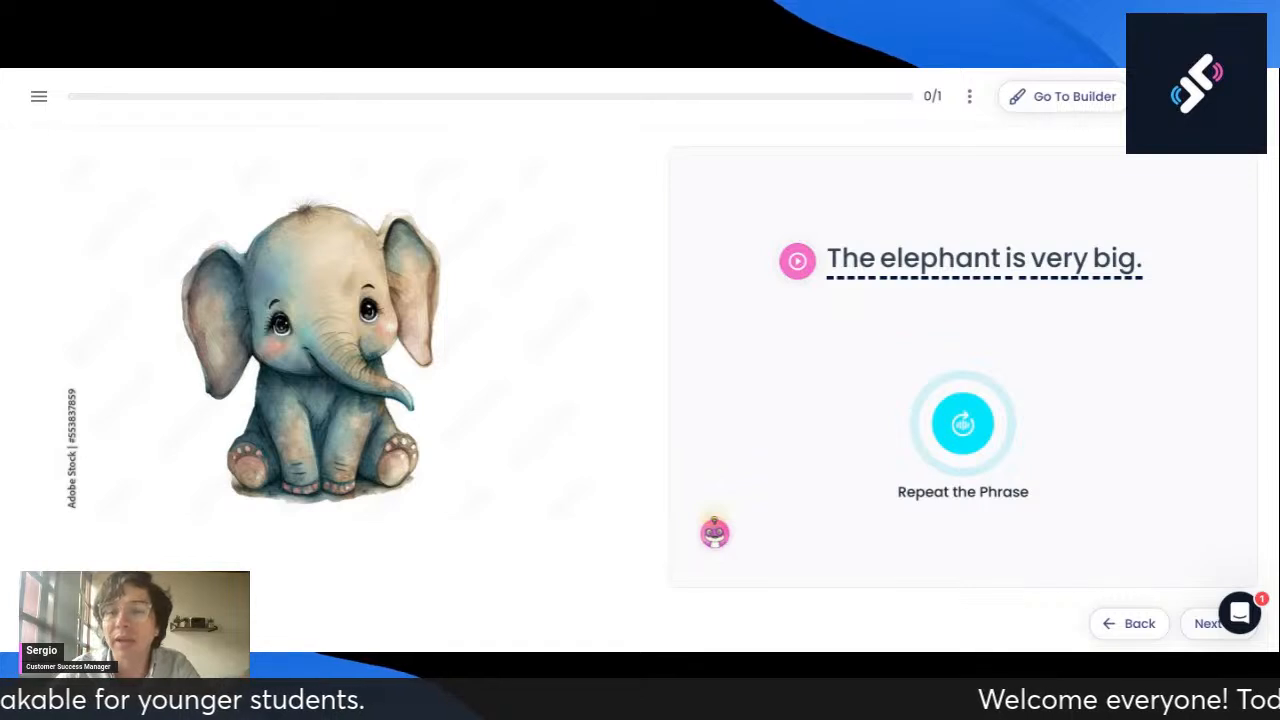
click(716, 533)
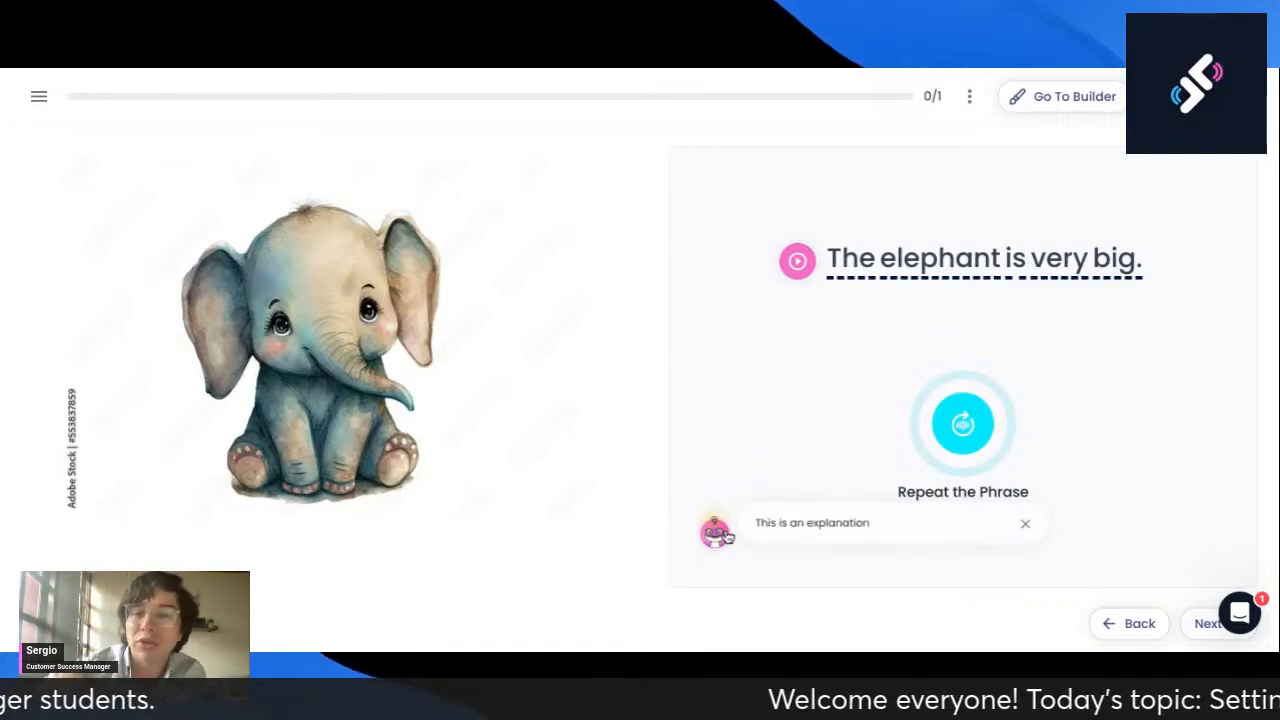
click(708, 468)
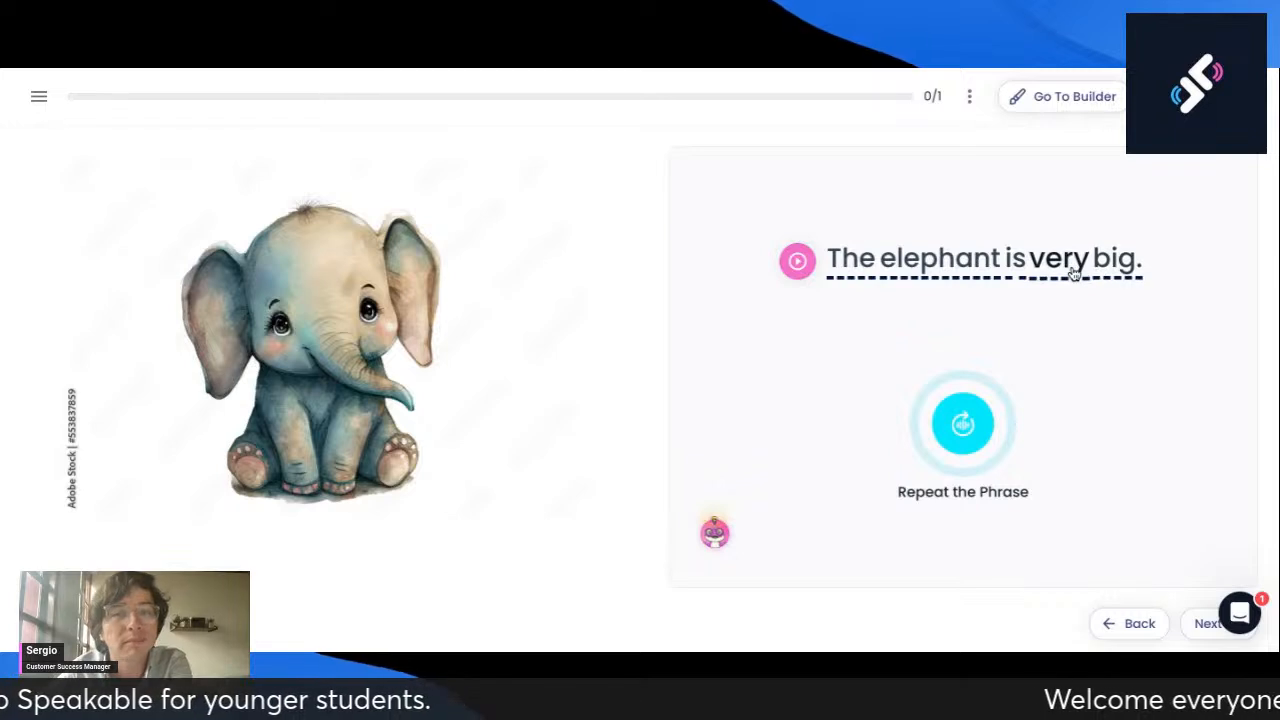
click(803, 262)
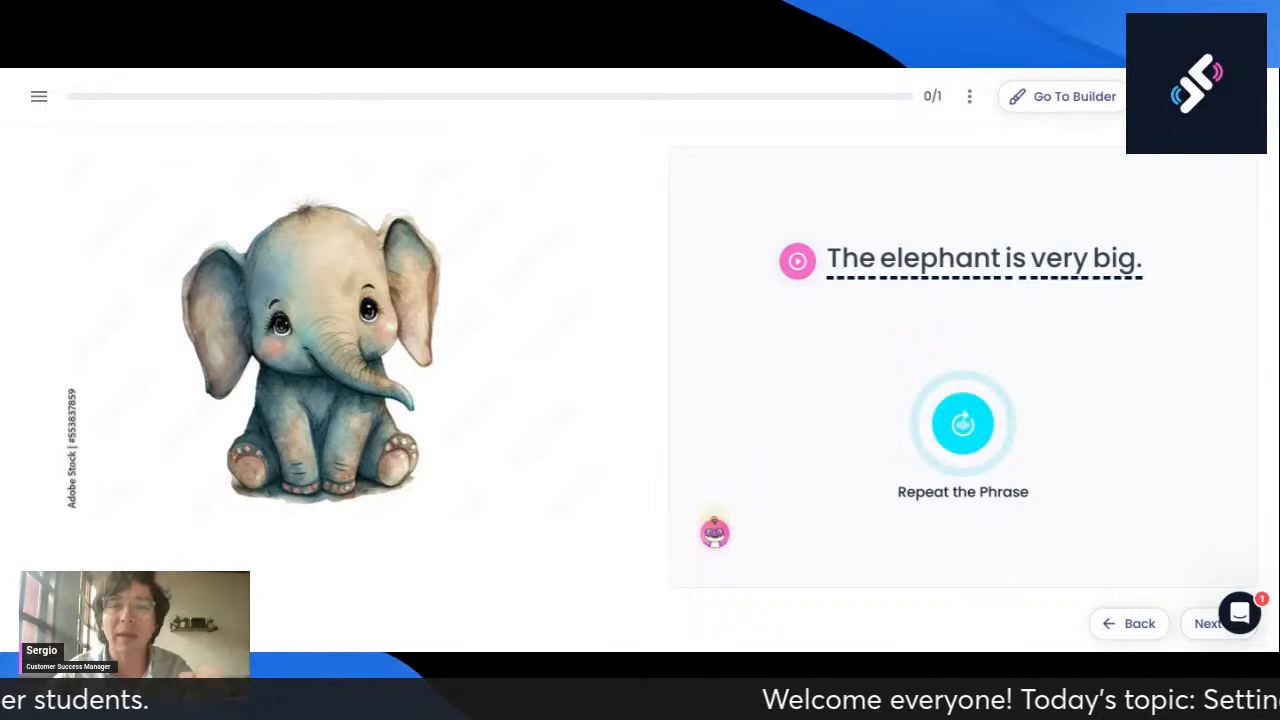
click(1092, 108)
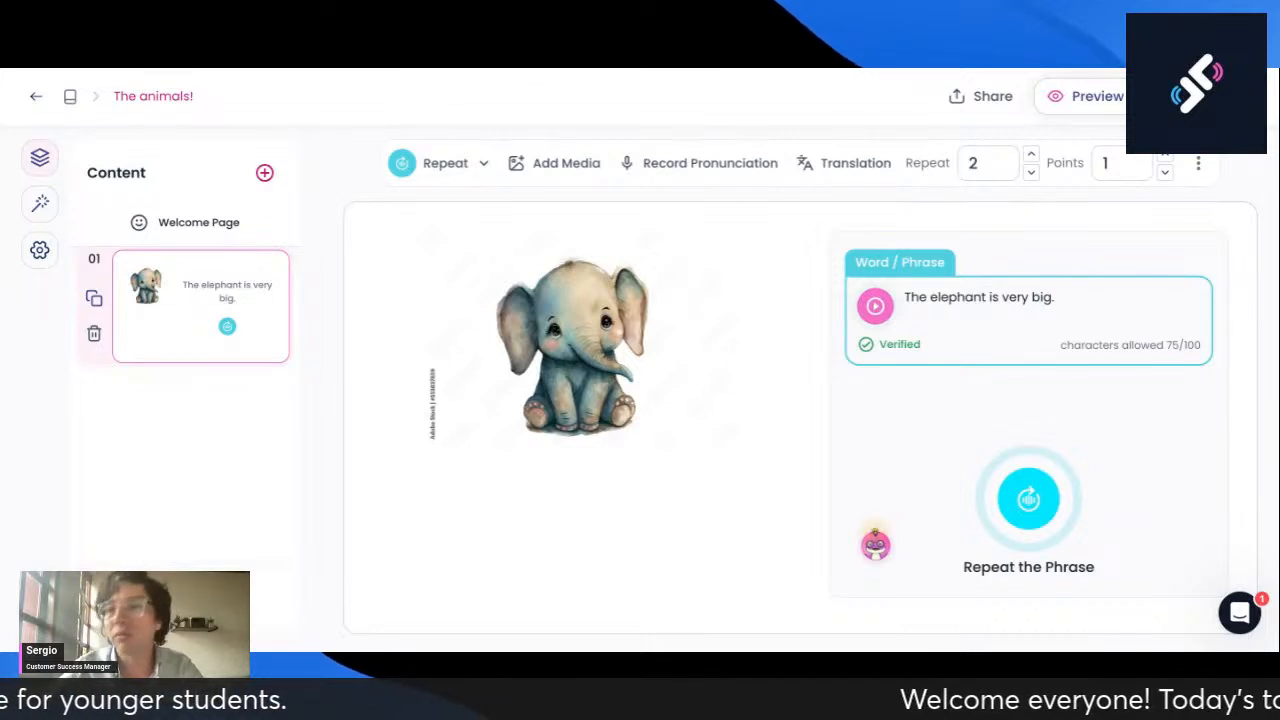
Step: Add a Multiple Choice card to the activity and look over its prompt and answer option fields
click(265, 172)
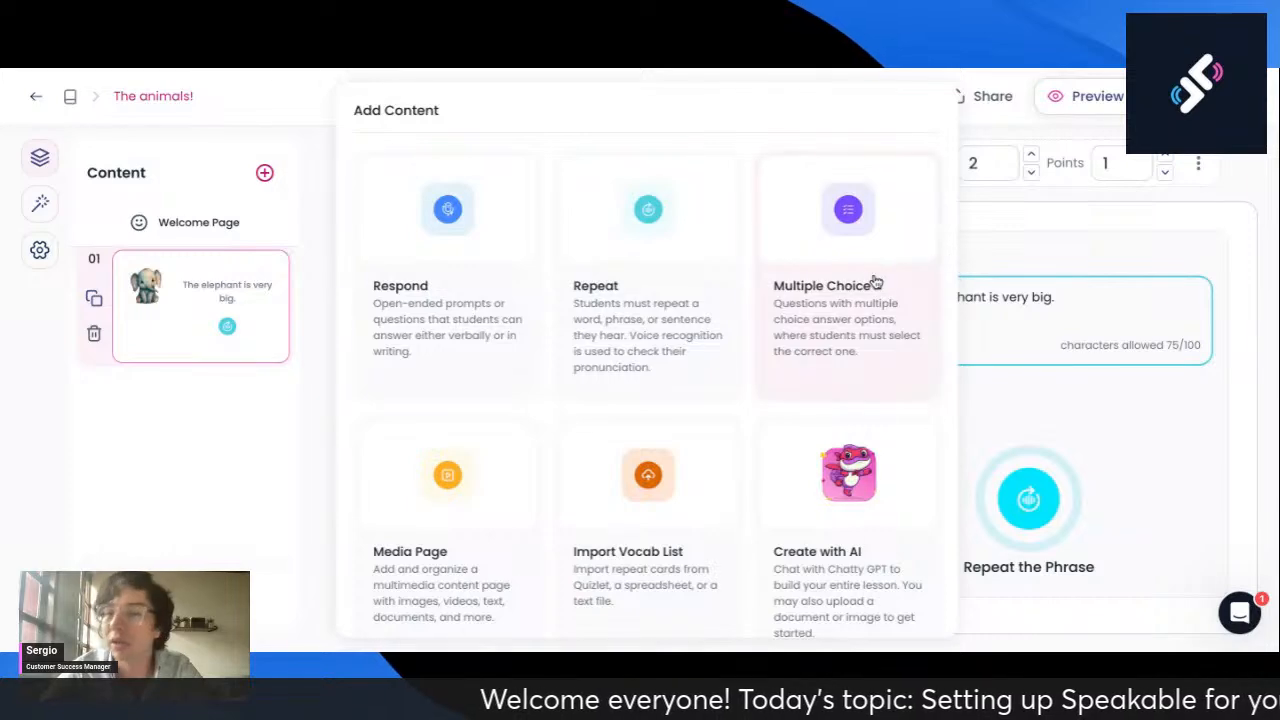
click(877, 280)
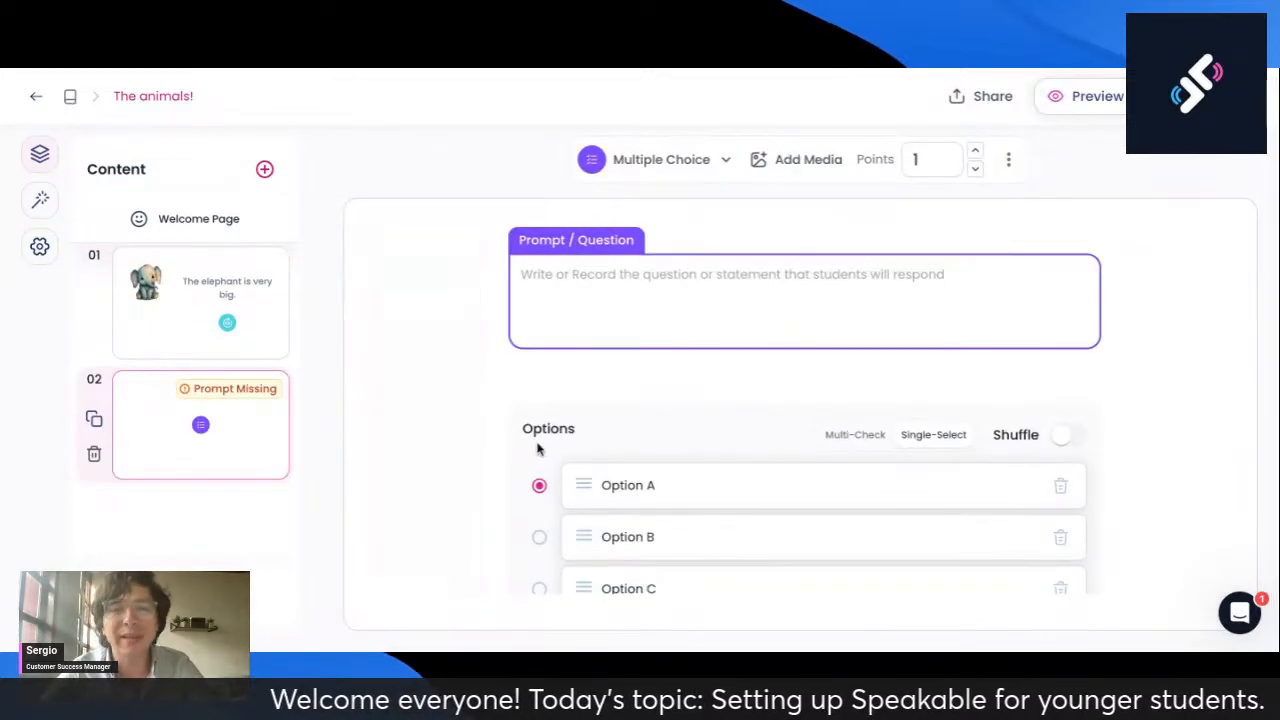
scroll(718, 451, down, 2)
scroll(718, 451, up, 2)
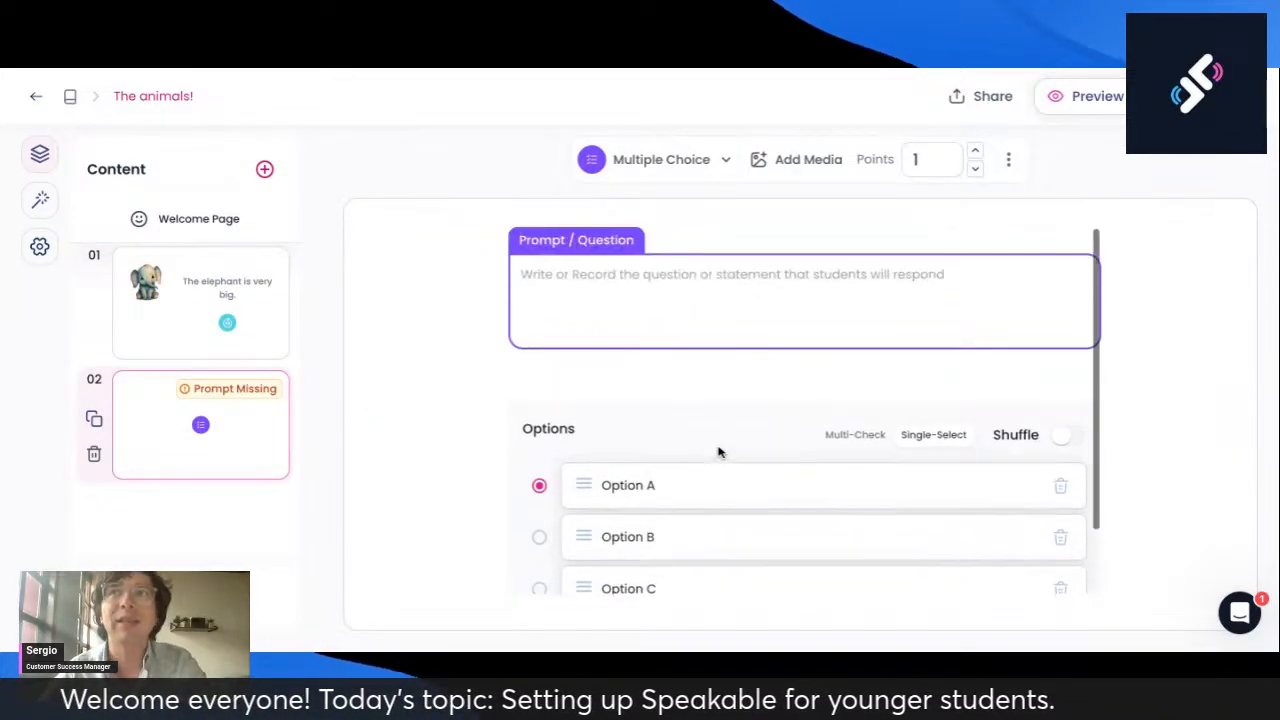
scroll(805, 410, down, 2)
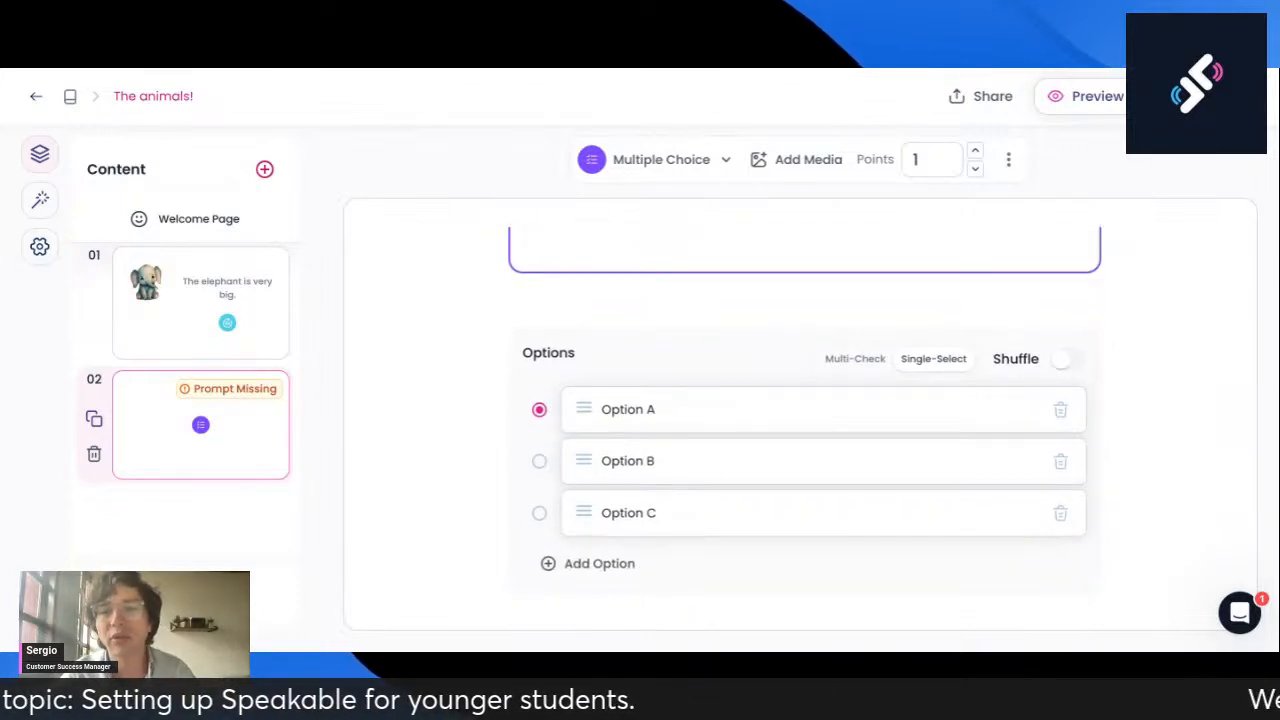
scroll(805, 410, up, 2)
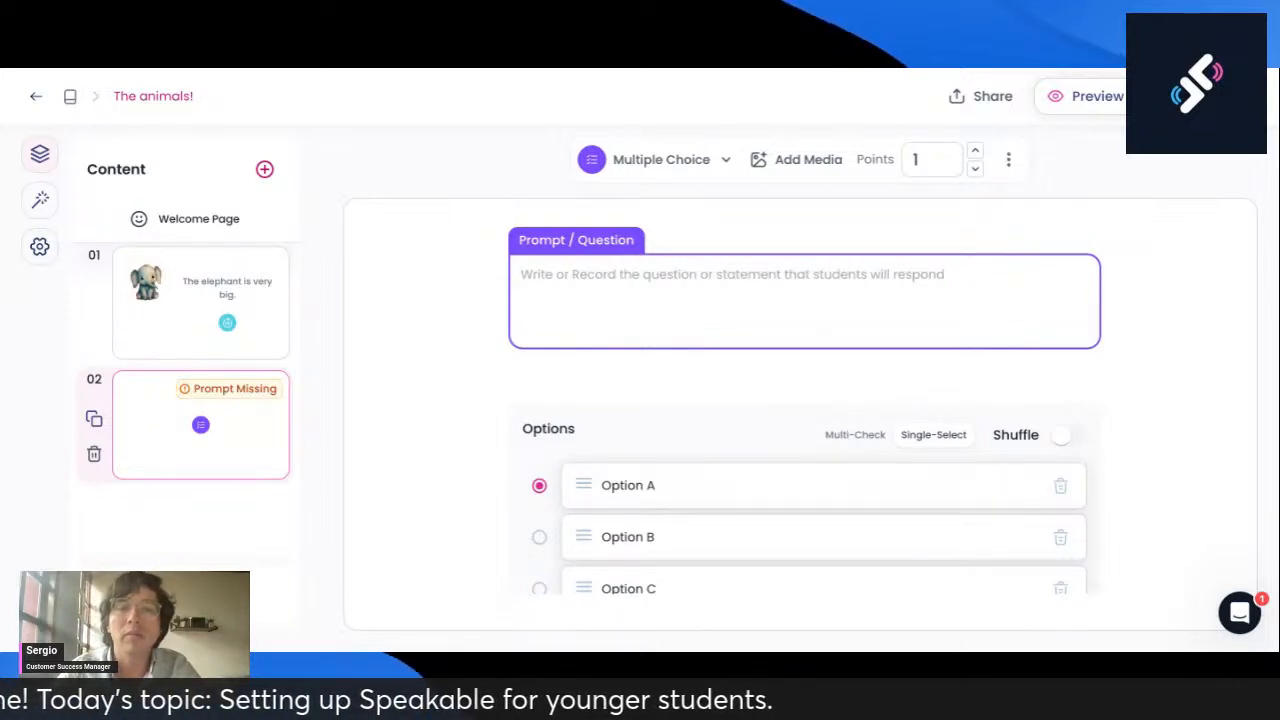
click(723, 483)
click(730, 323)
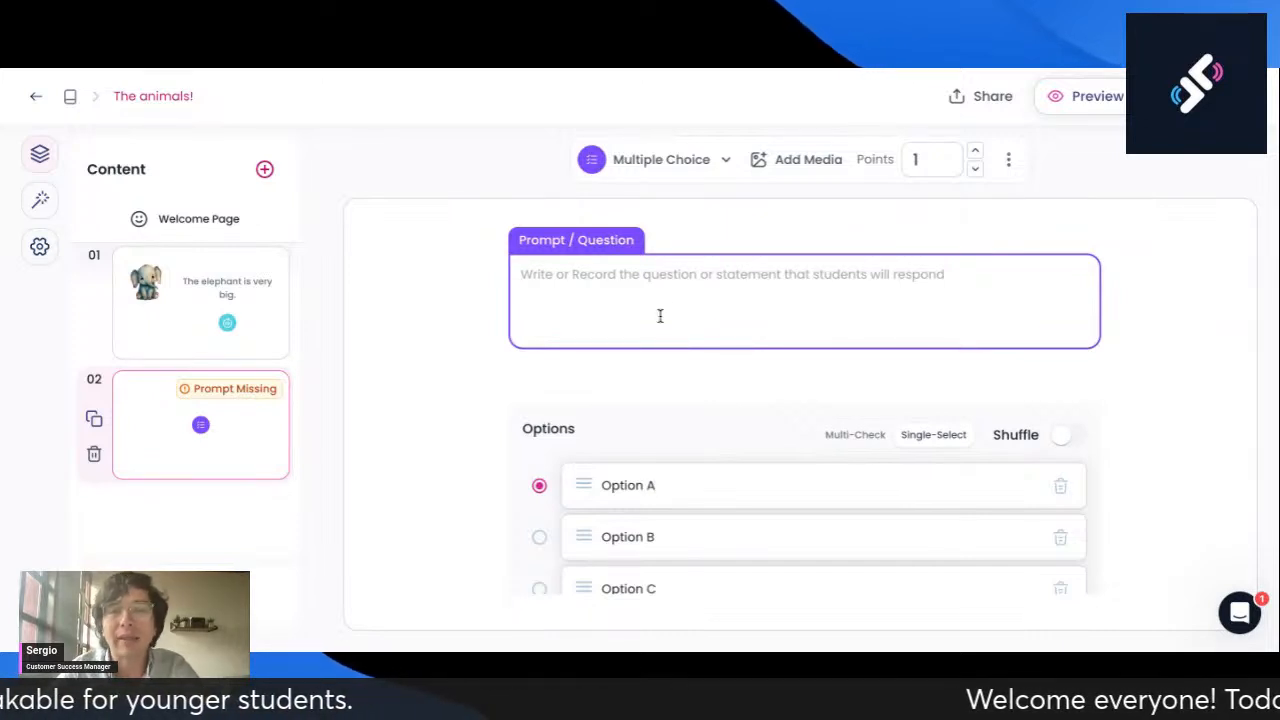
click(724, 485)
scroll(724, 485, down, 1)
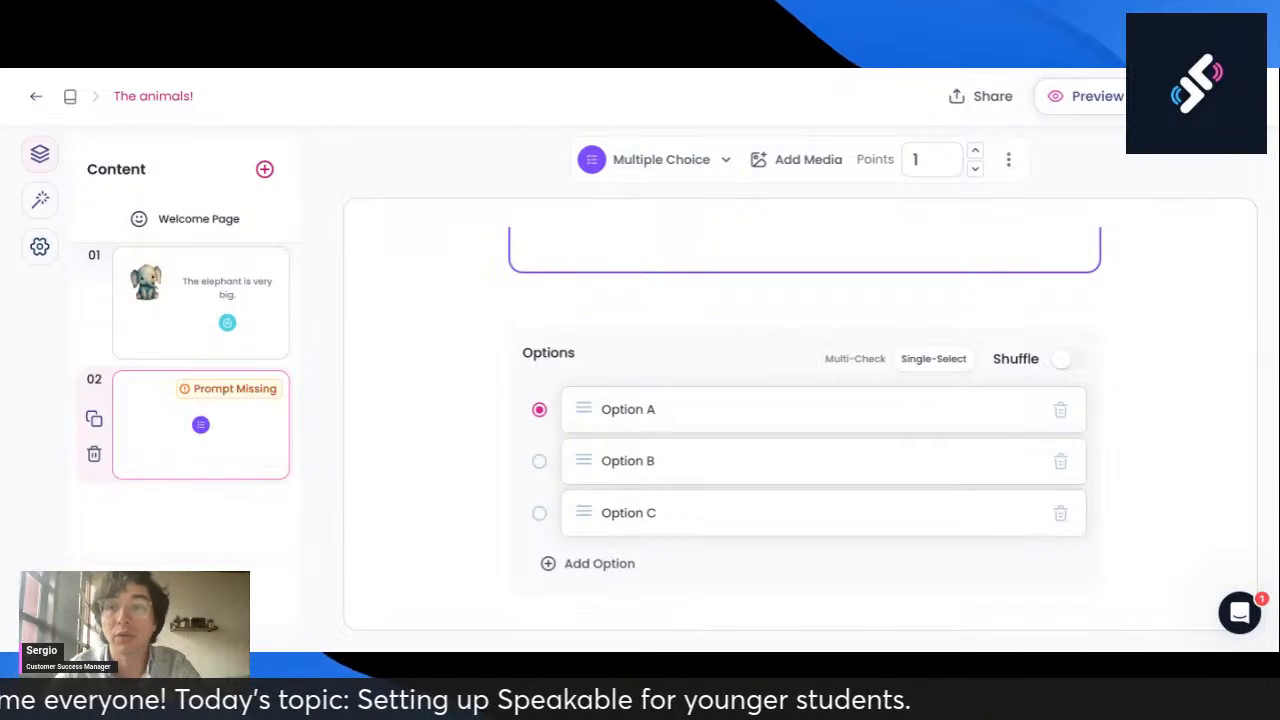
scroll(726, 389, up, 2)
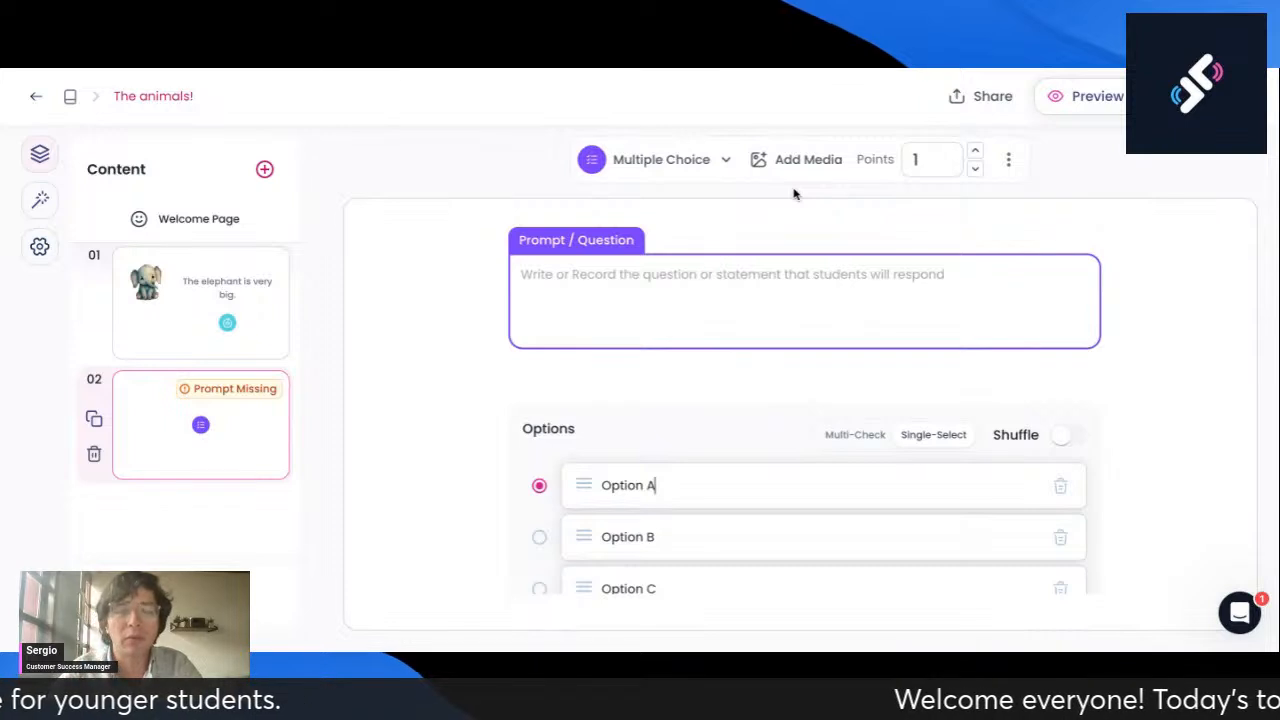
Step: Search Google images for "illustration of a tiger" and add the small standing tiger on grey to the Multiple Choice card
mouse_move(1168, 390)
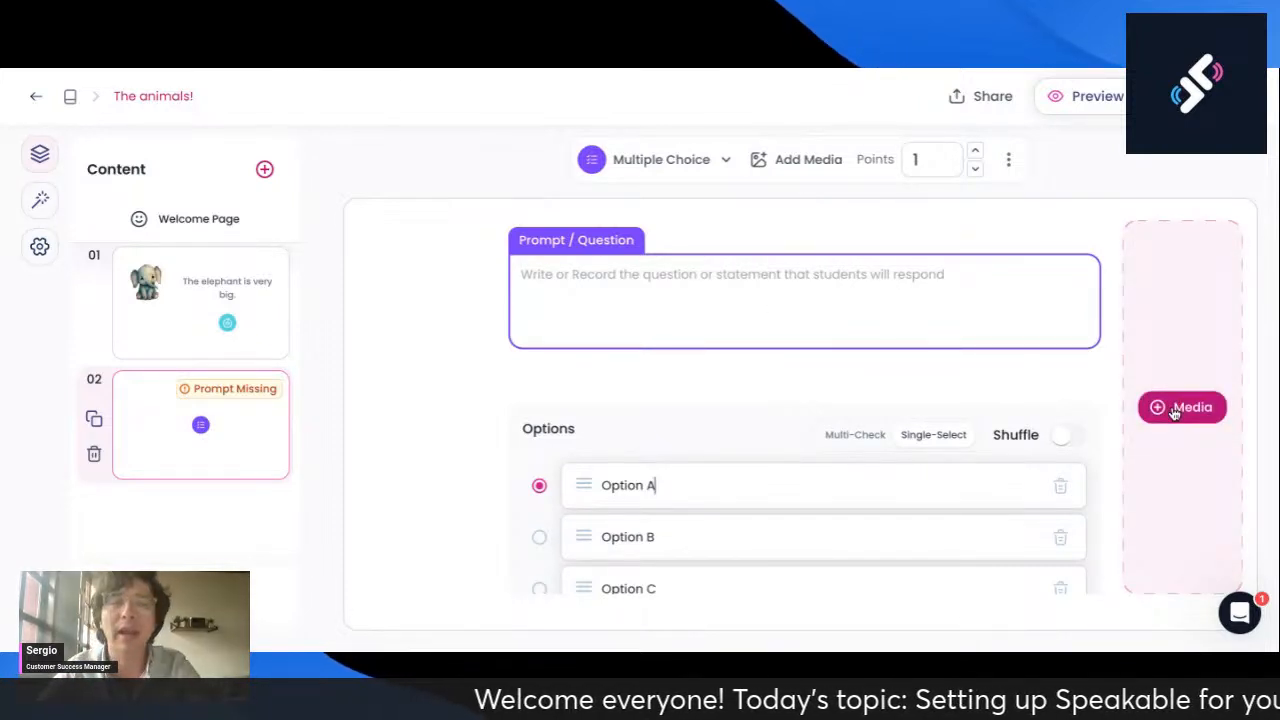
click(1175, 412)
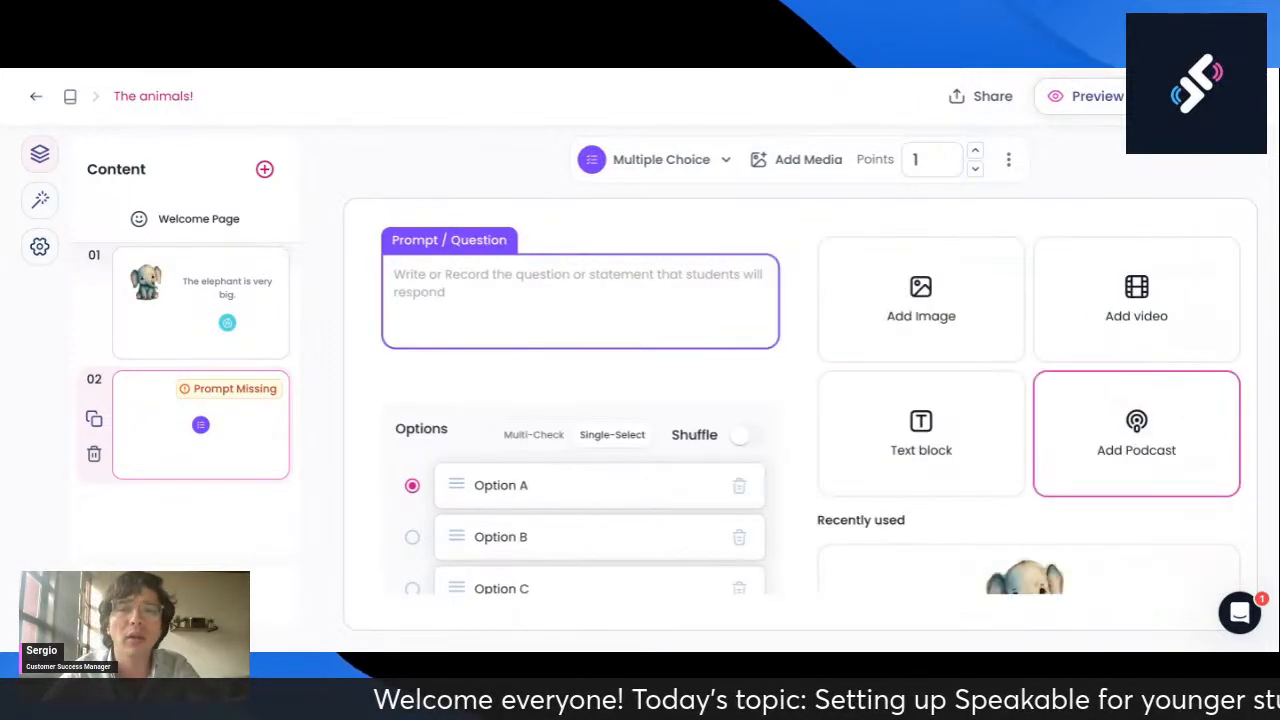
click(921, 295)
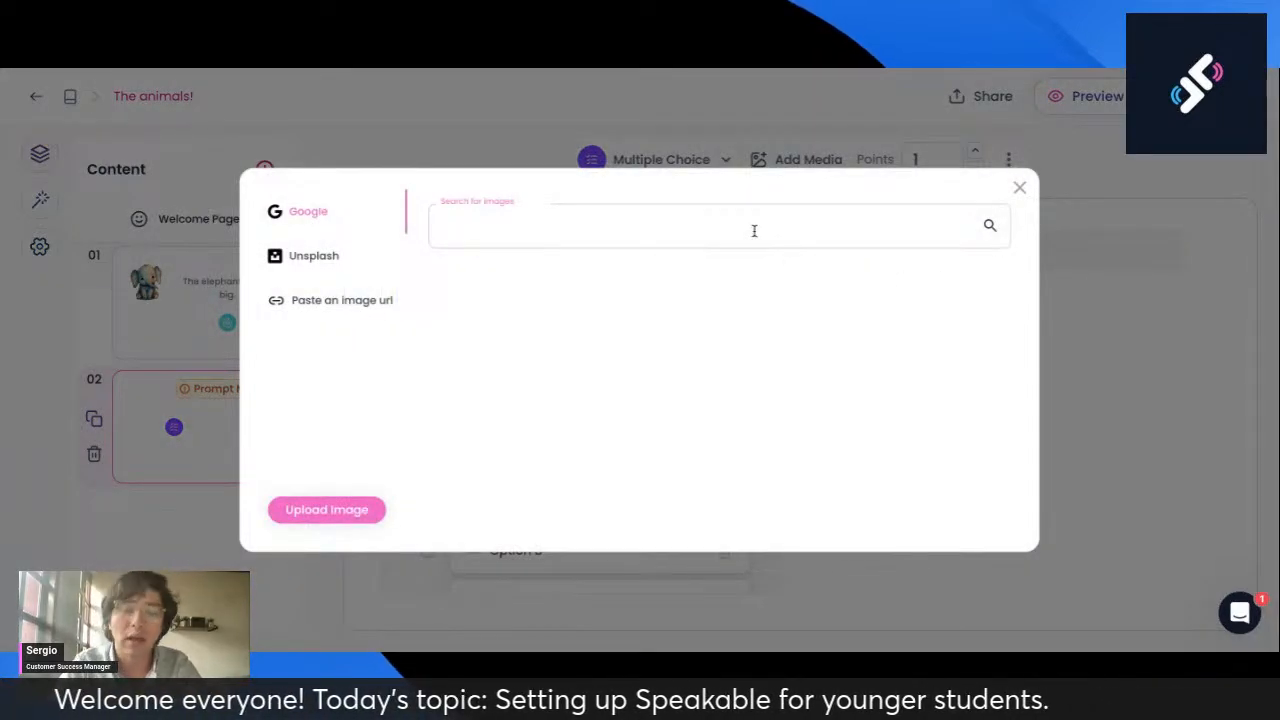
text(illustration of a tiger)
key(Return)
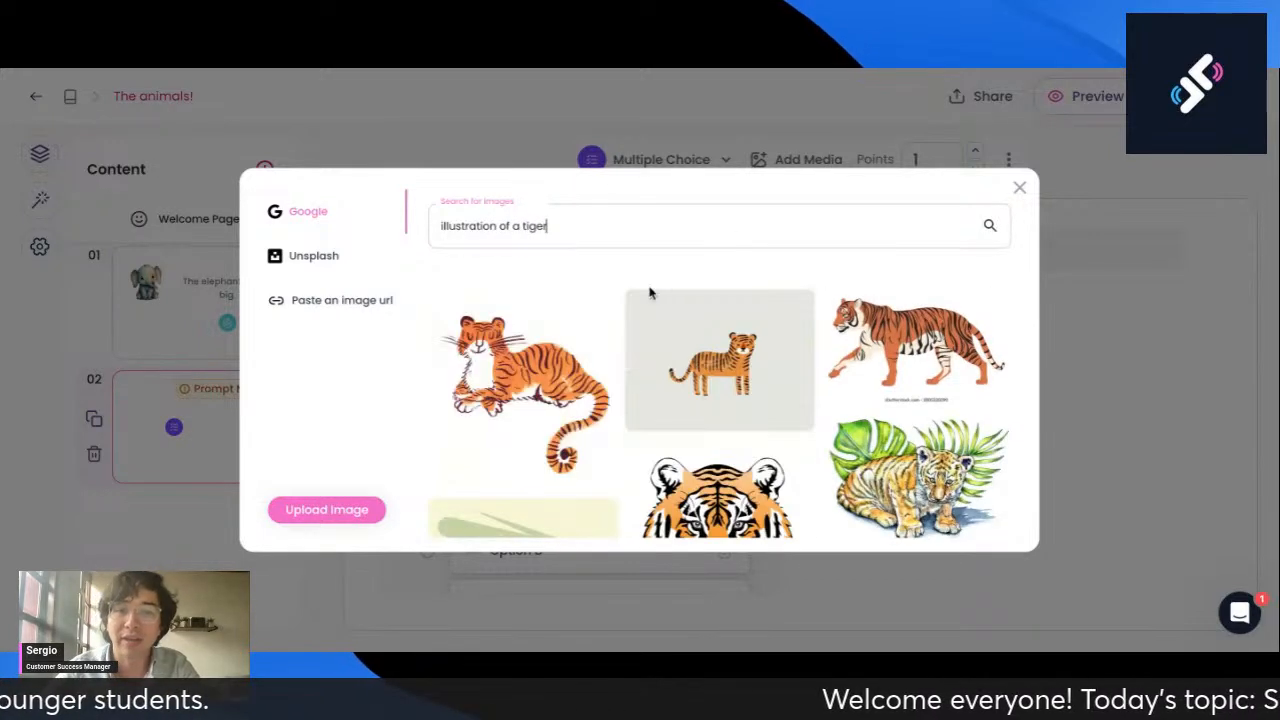
scroll(690, 376, down, 5)
scroll(690, 376, down, 3)
scroll(690, 376, up, 5)
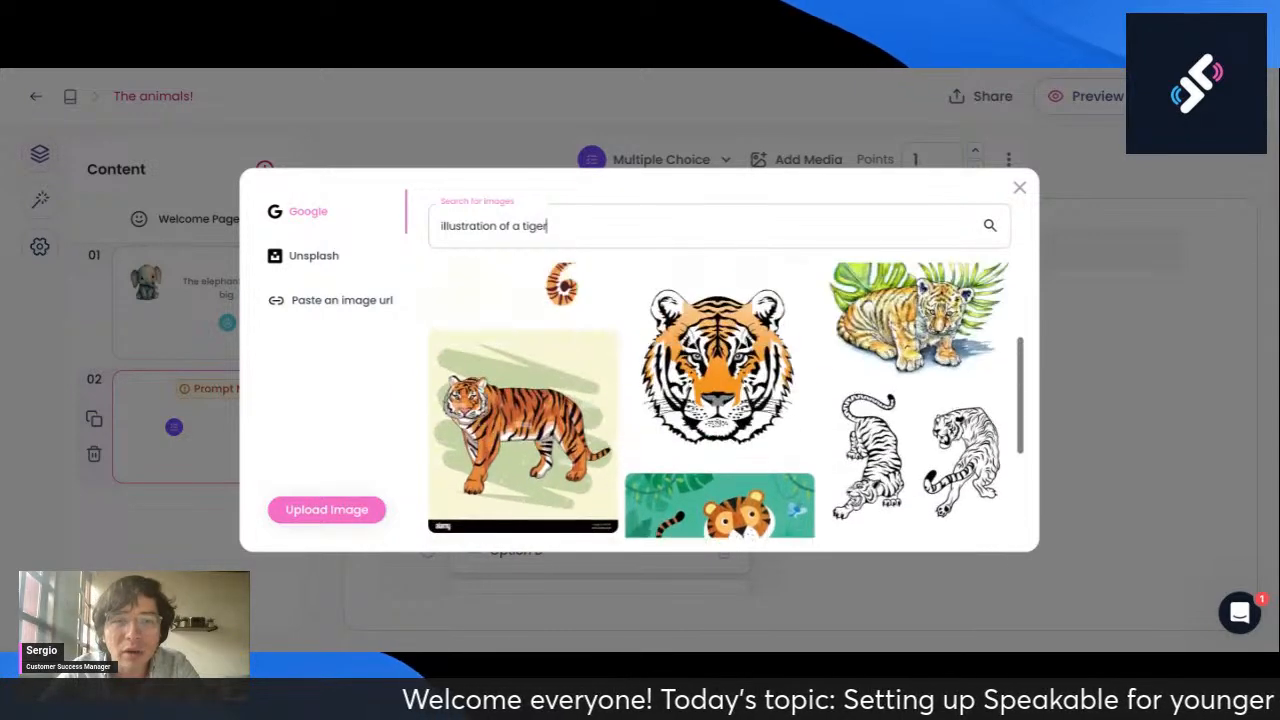
scroll(690, 376, up, 3)
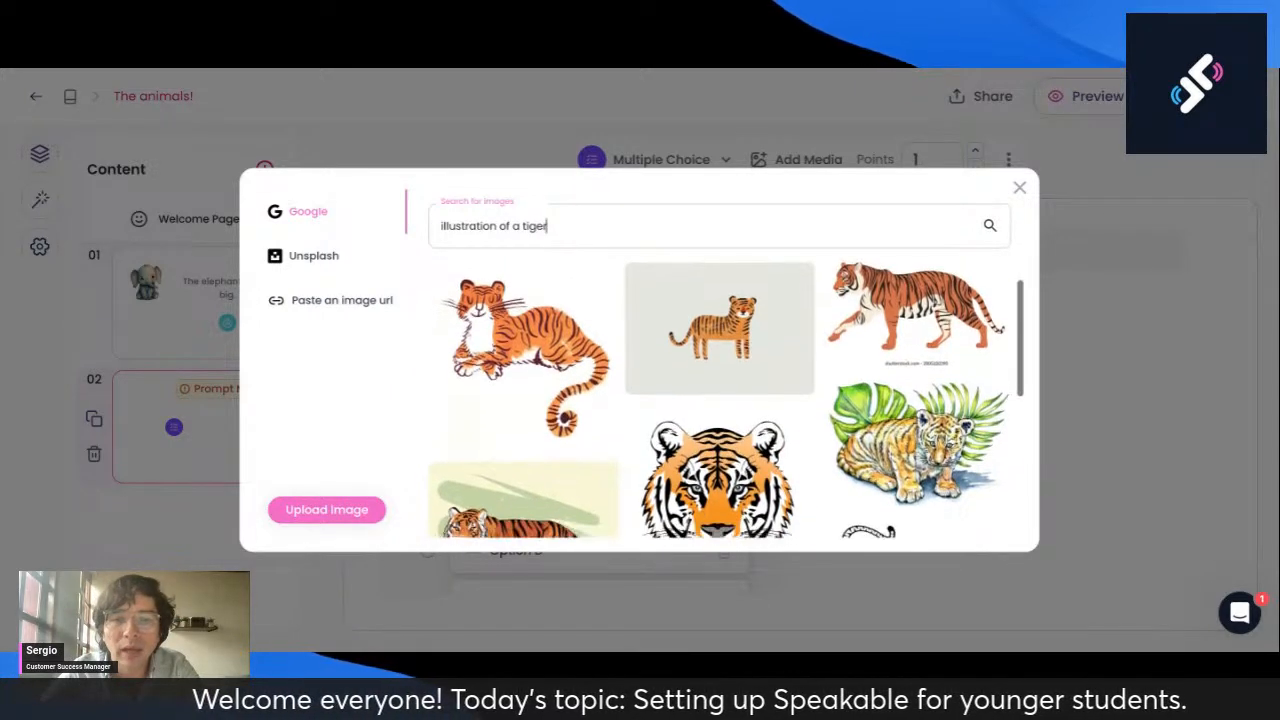
click(704, 344)
drag(905, 324, 878, 325)
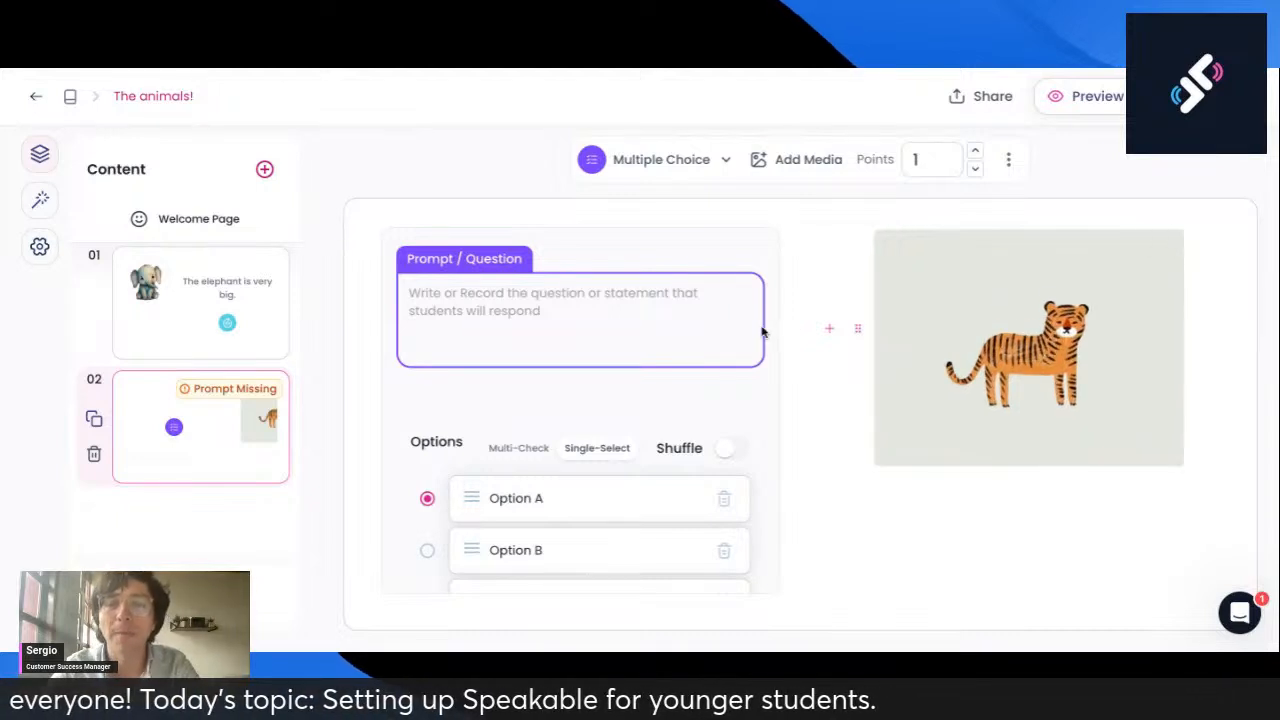
Step: Write the question "What animal is this?" on the tiger card and name the first three answer options Elephant, Wolf and Bird
click(591, 303)
text(What animal is this?)
scroll(634, 351, down, 1)
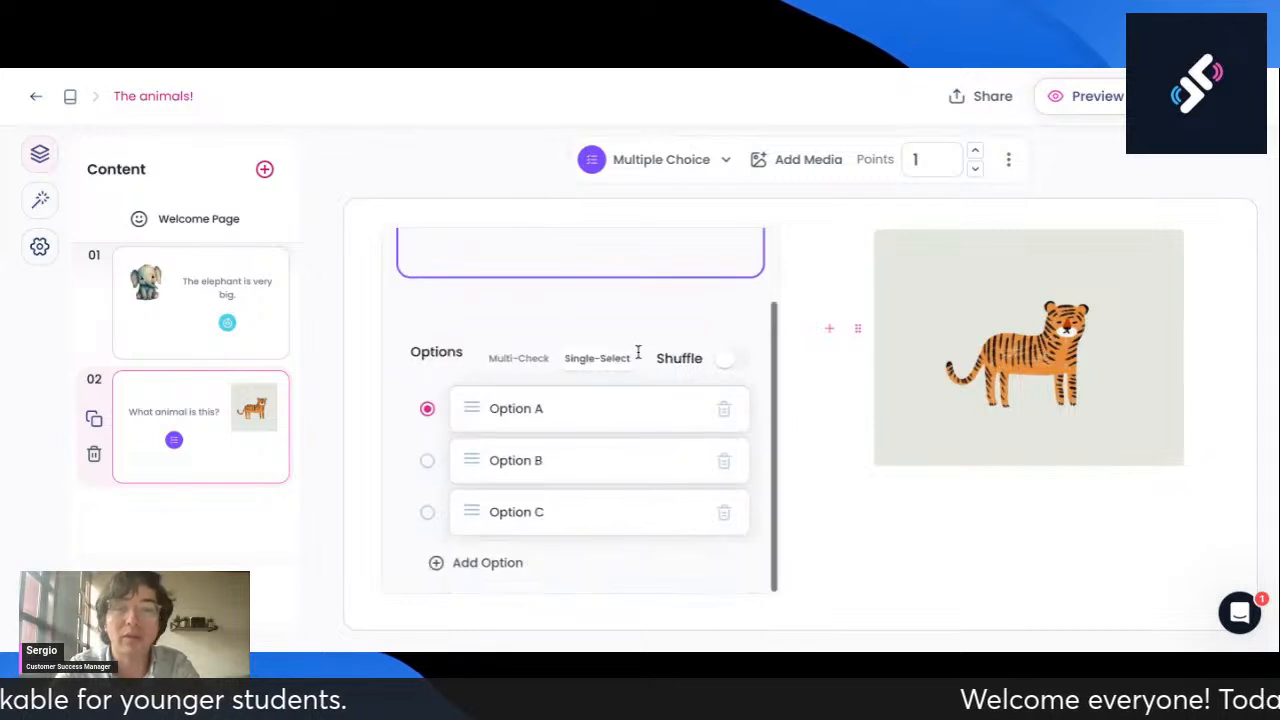
click(591, 392)
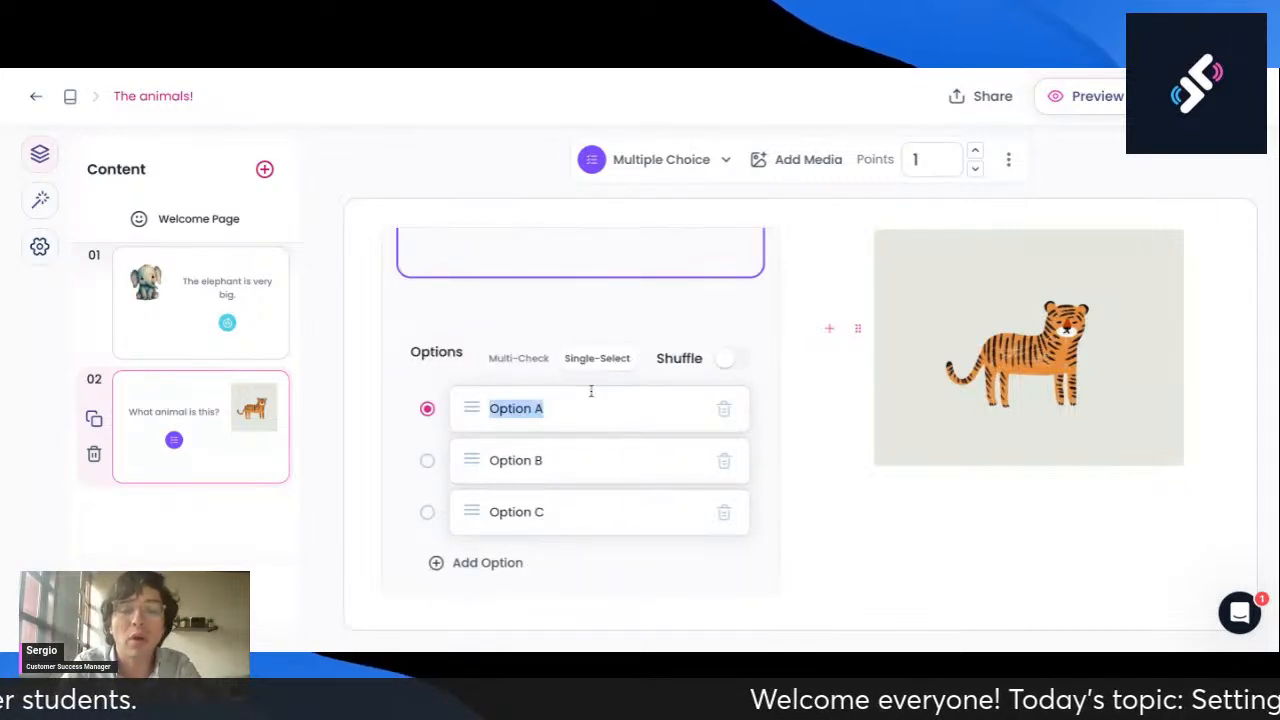
text(Elephant)
click(570, 459)
text(Wolf)
click(555, 516)
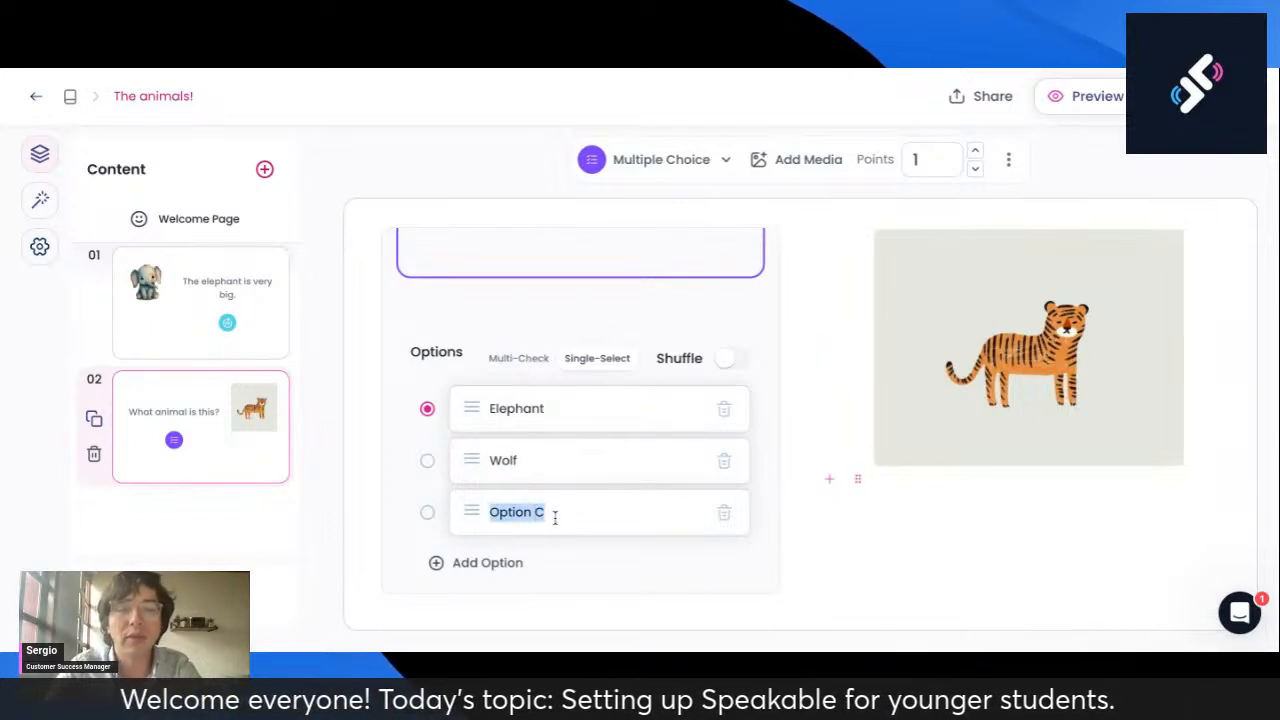
text(Bird)
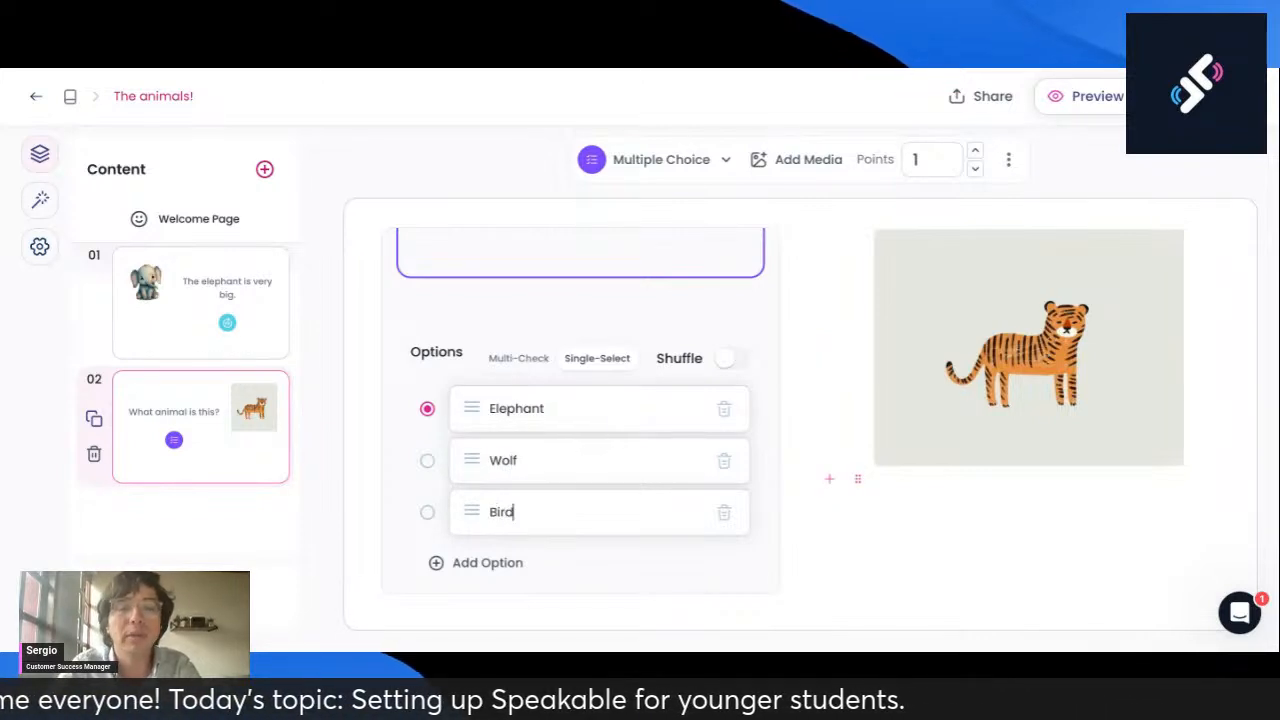
Step: Add a fourth answer option named Tiger and mark it as the correct answer
click(468, 565)
click(600, 563)
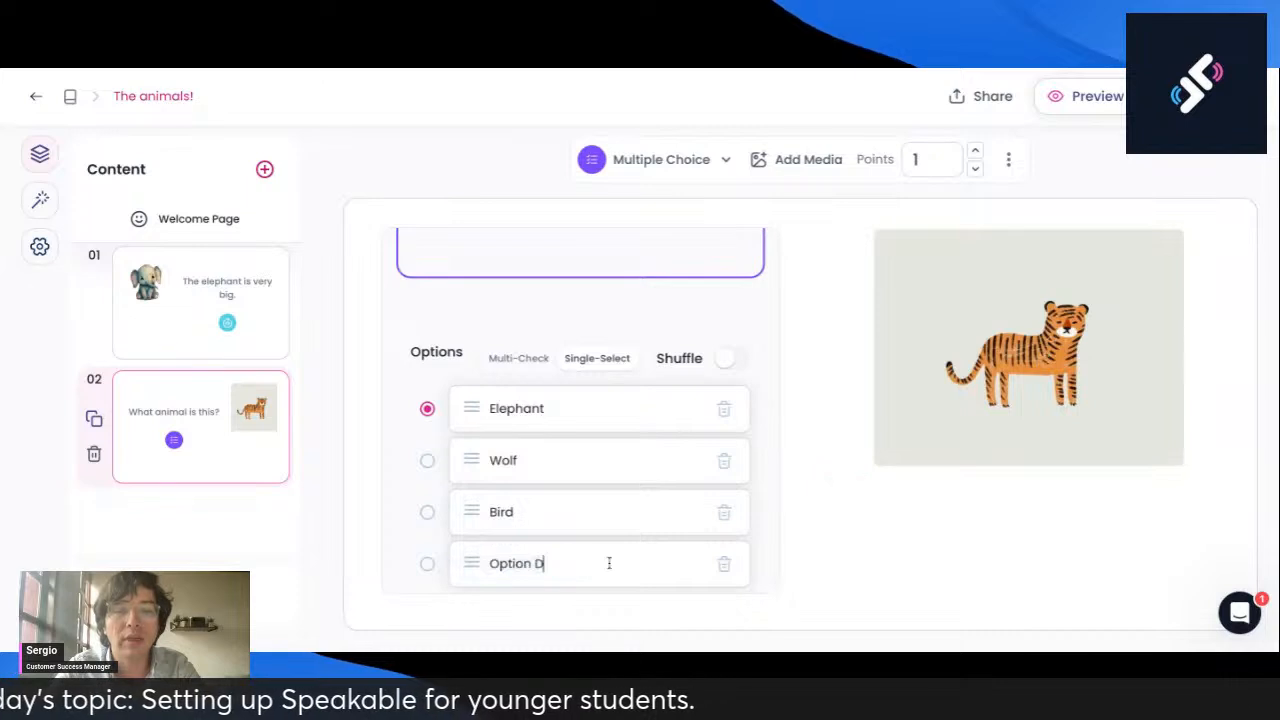
text(Tiger)
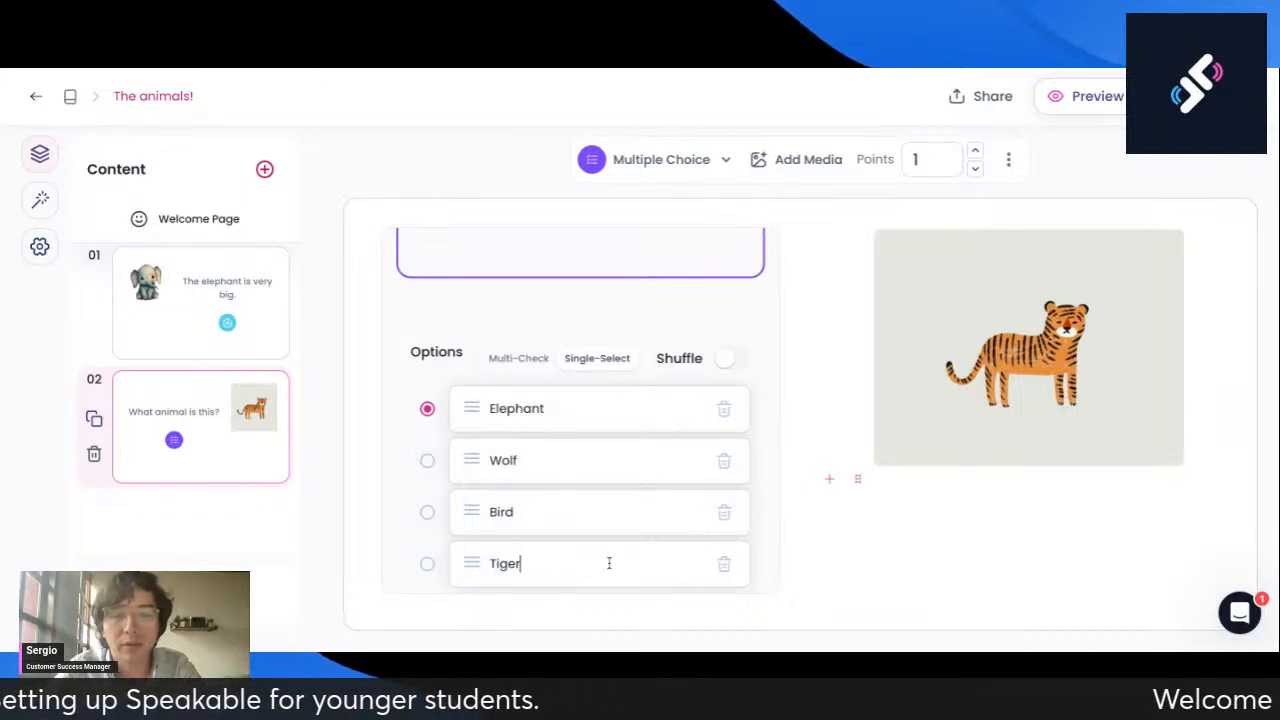
click(427, 564)
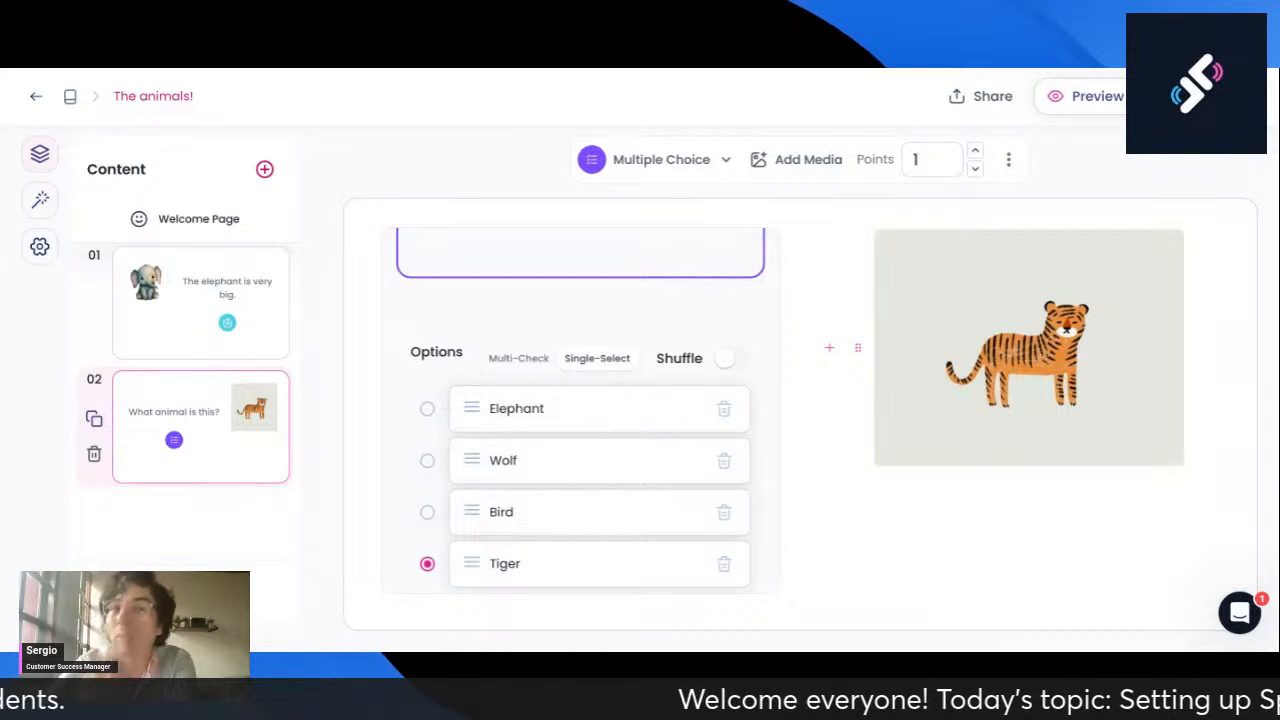
Step: Try the Multi-Check mode and the Shuffle setting, restoring Single-Select with Tiger as the correct answer and Shuffle off
click(506, 368)
click(576, 364)
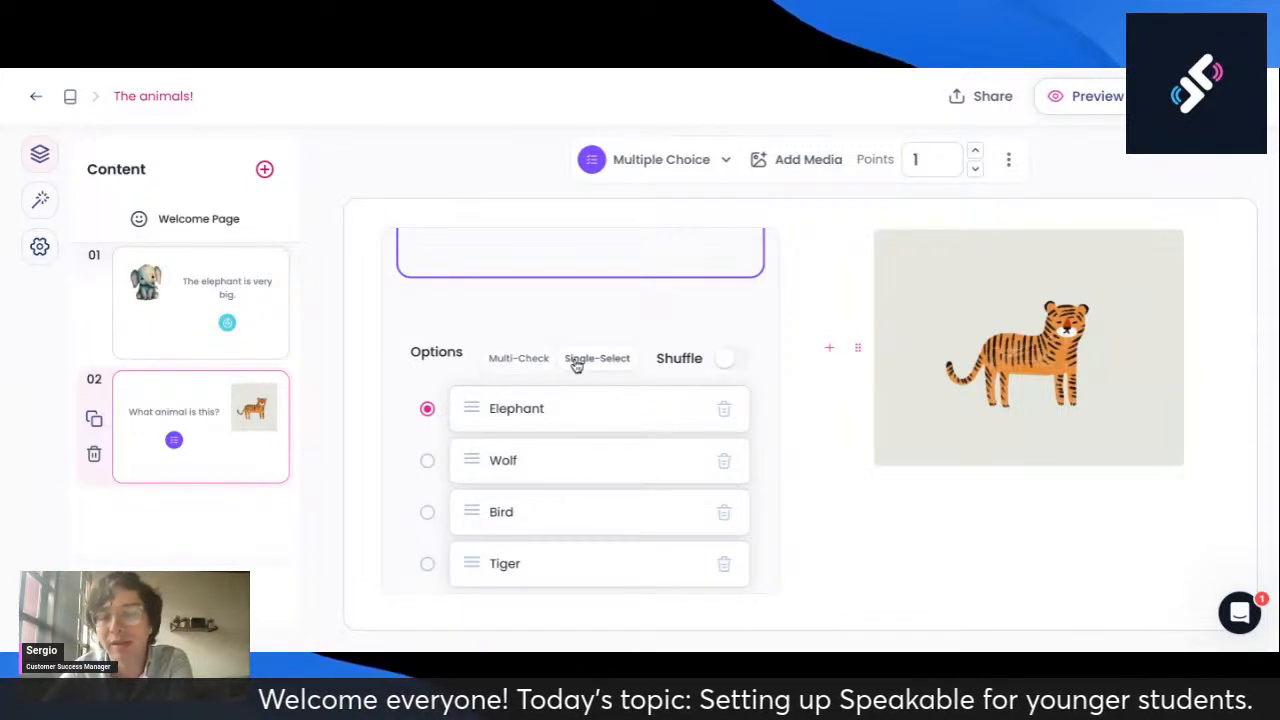
click(427, 563)
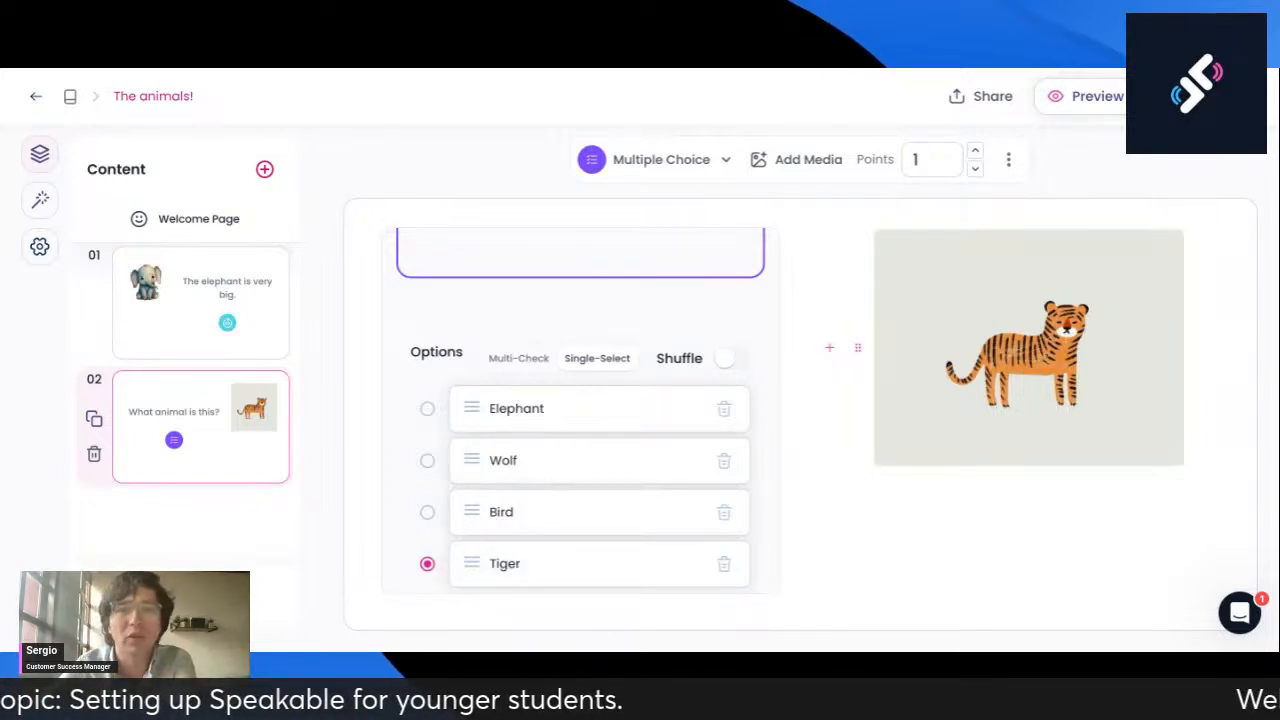
click(731, 358)
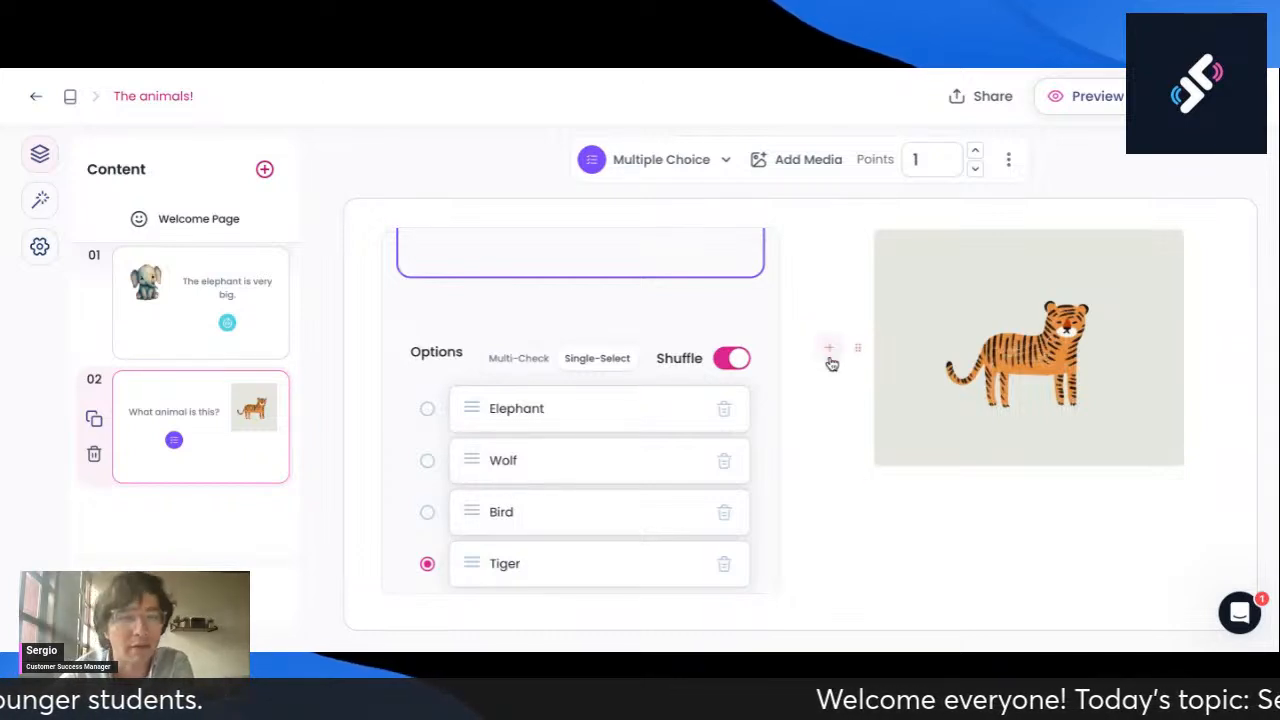
click(745, 364)
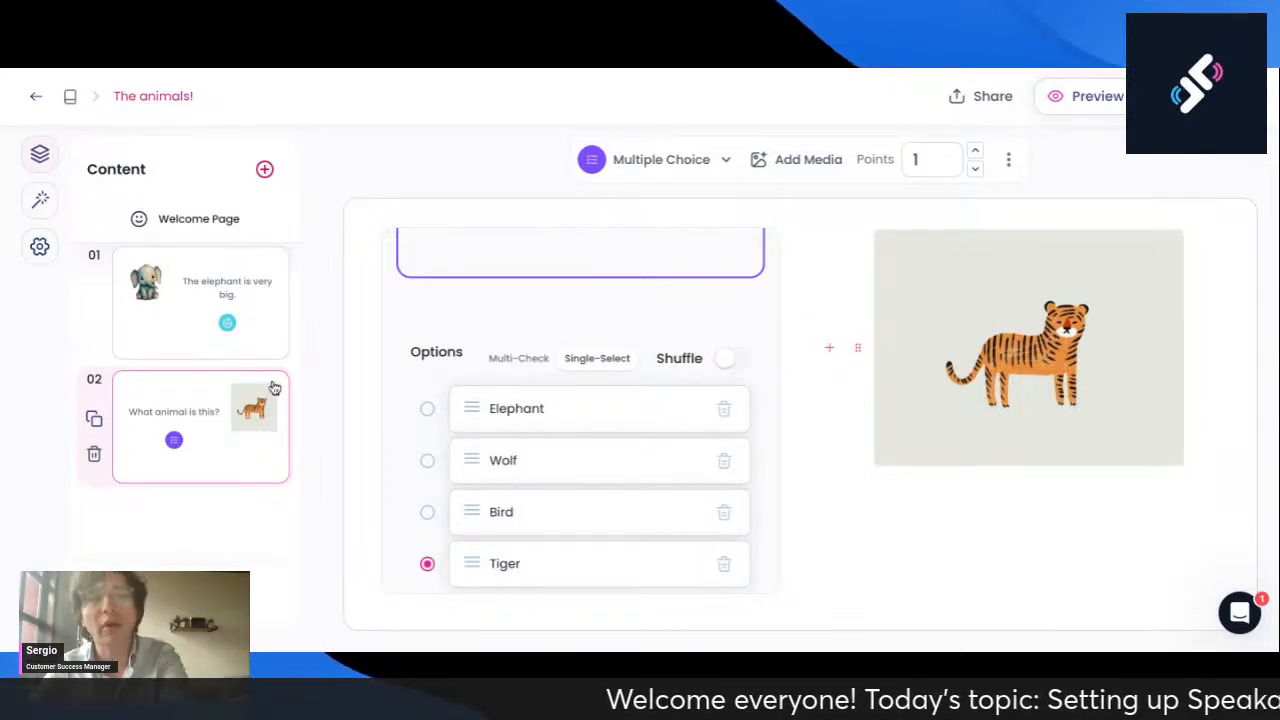
Step: Add a Respond card to the activity and look over its prompt and student response type areas
click(264, 169)
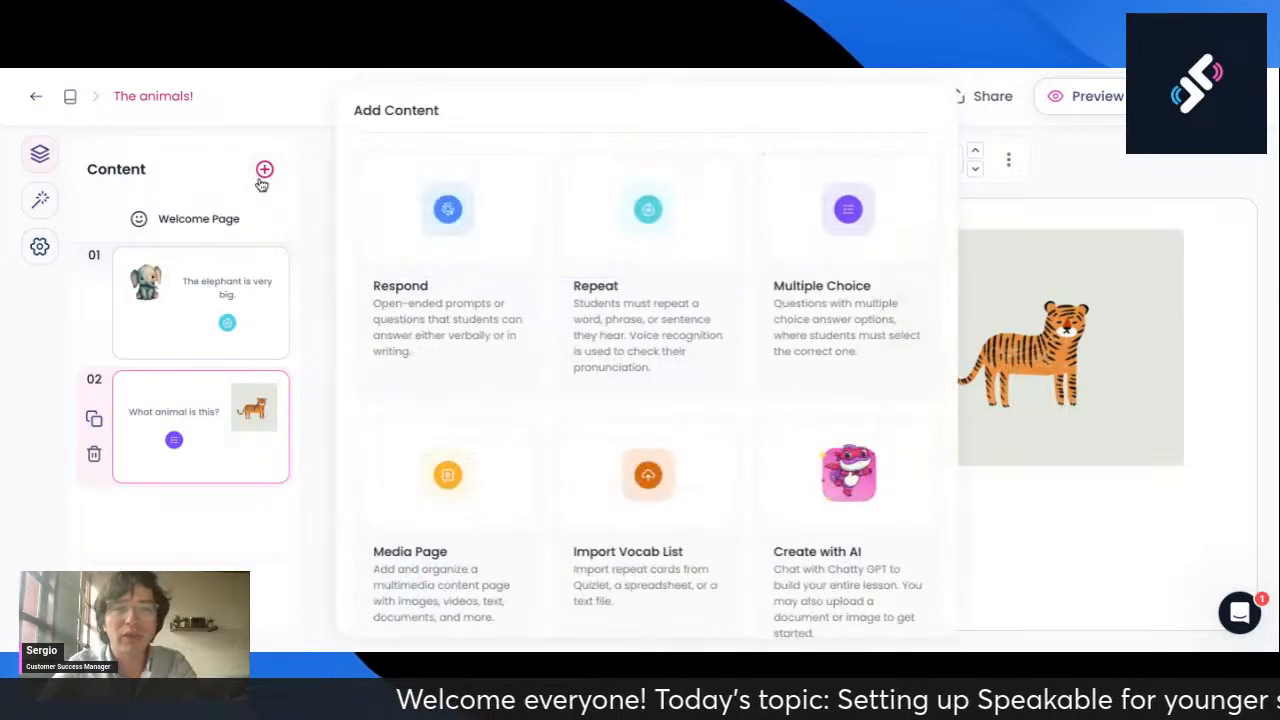
click(427, 318)
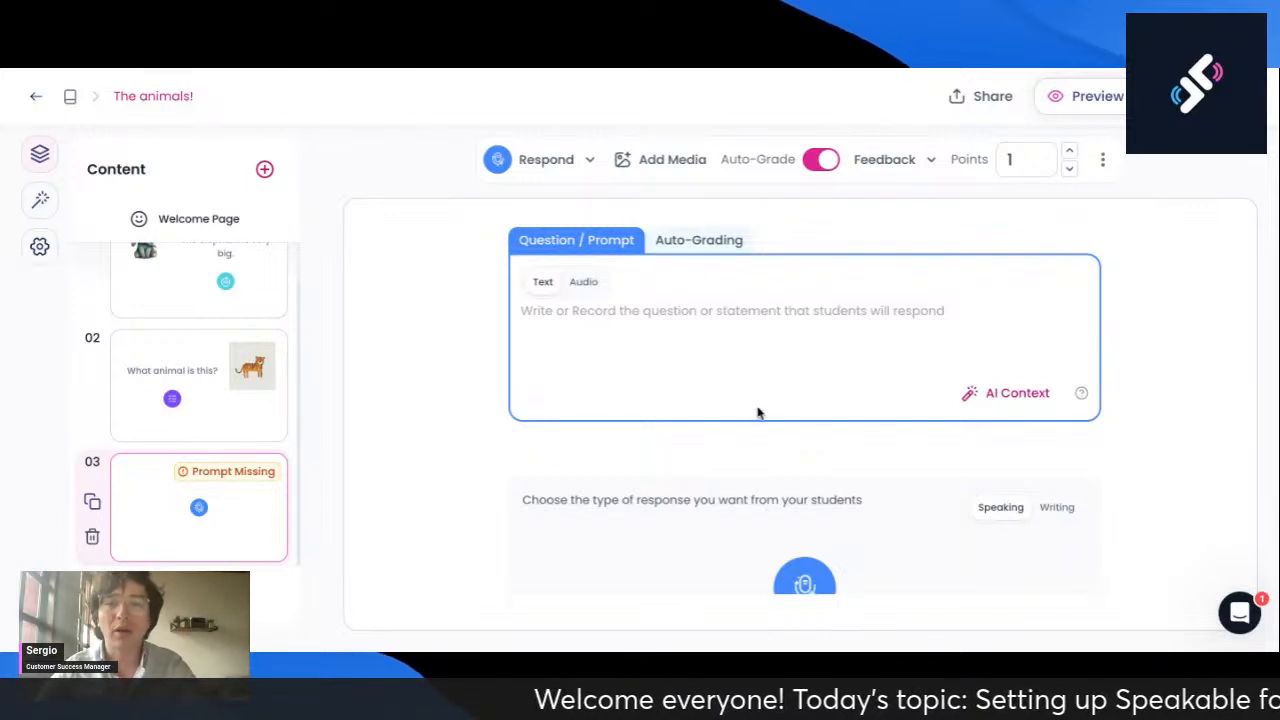
scroll(768, 440, down, 1)
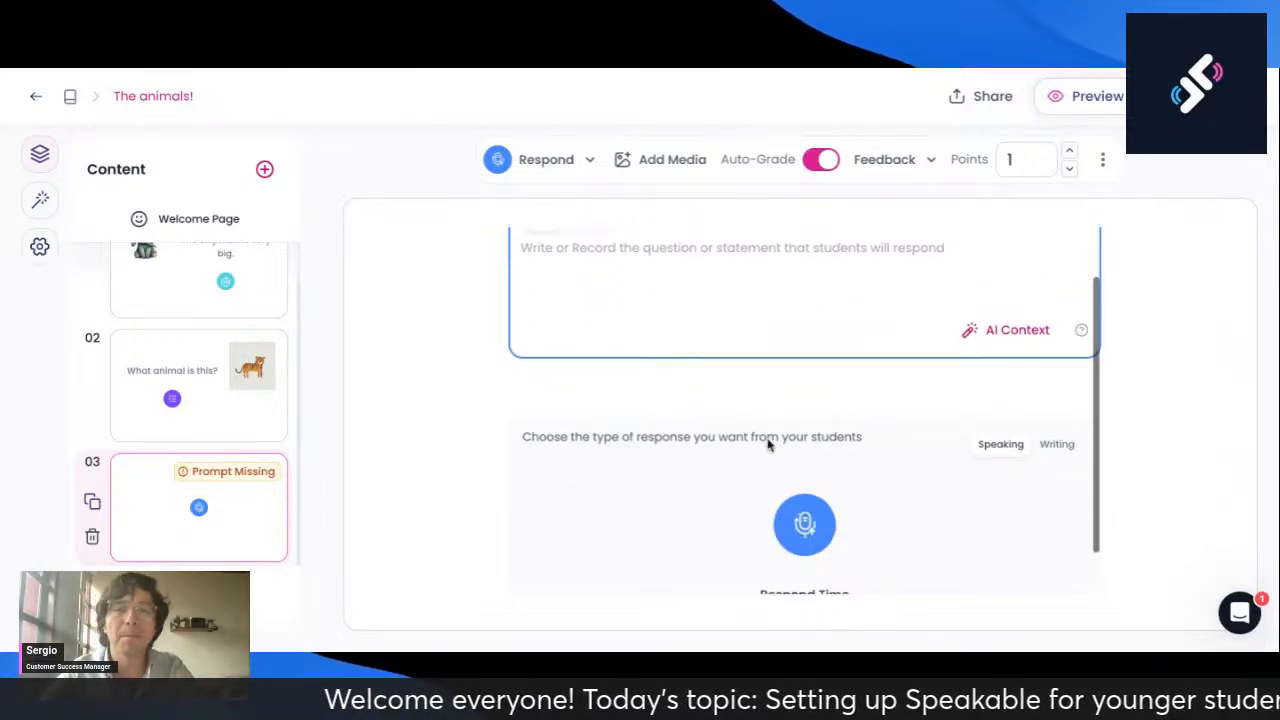
scroll(768, 445, up, 1)
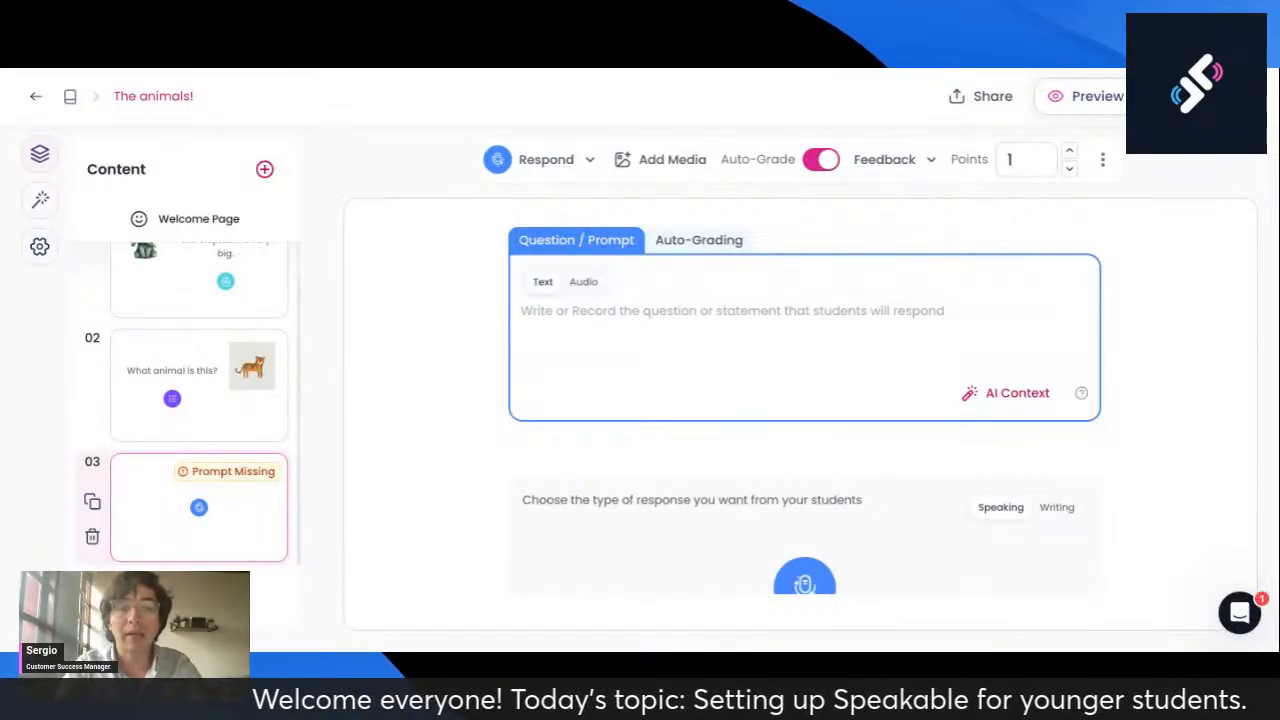
Step: Enter "What is the biggest animal?" as the Respond card's prompt and look over the speaking response area
text(What is the b)
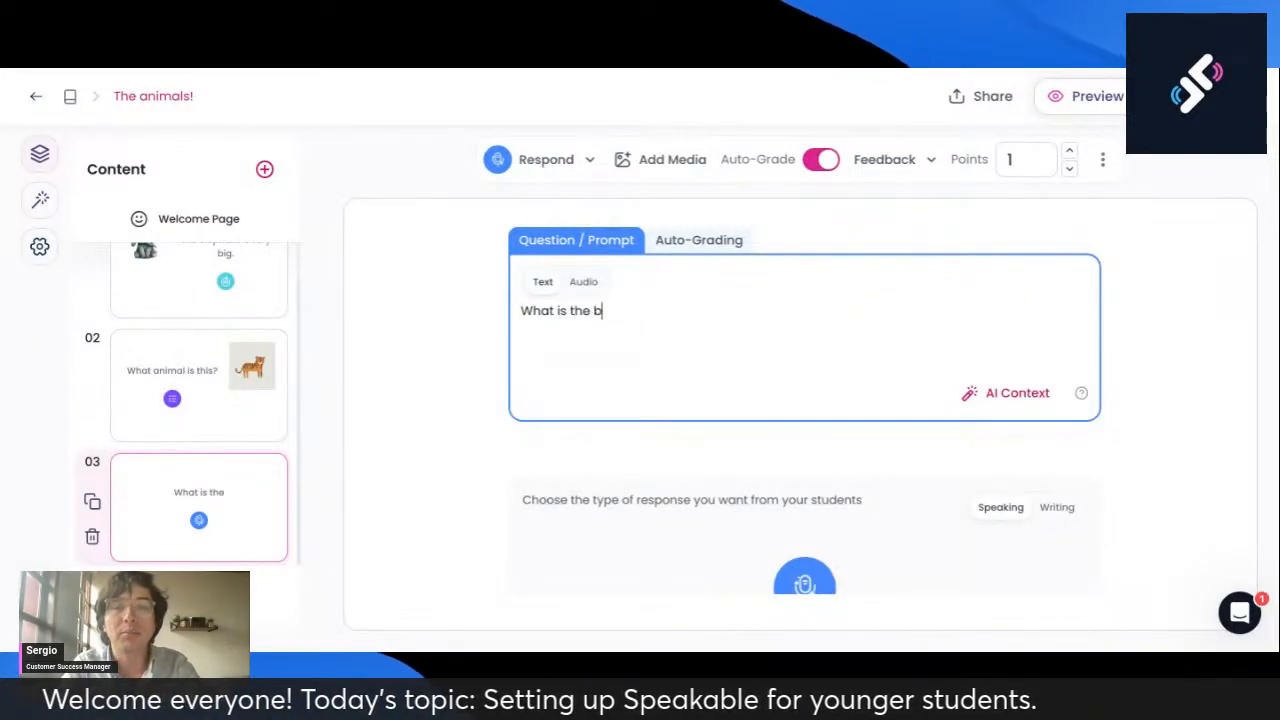
text(iggest animal?)
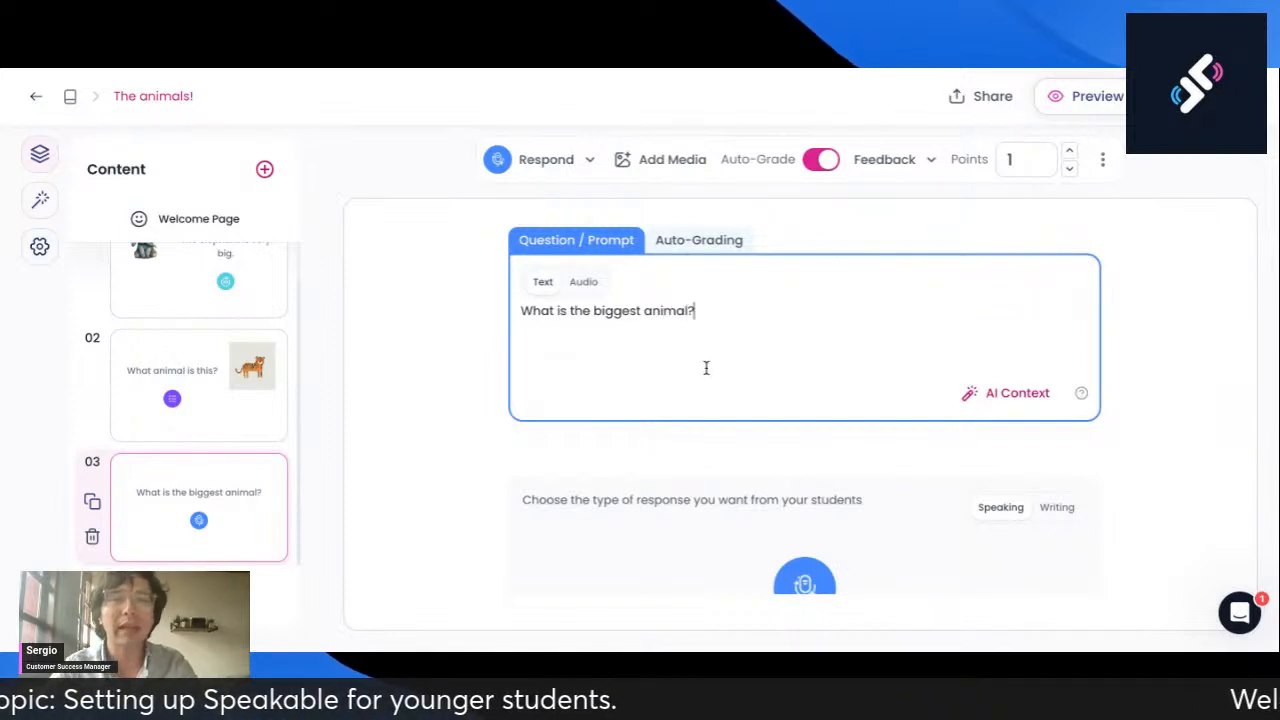
scroll(765, 473, down, 2)
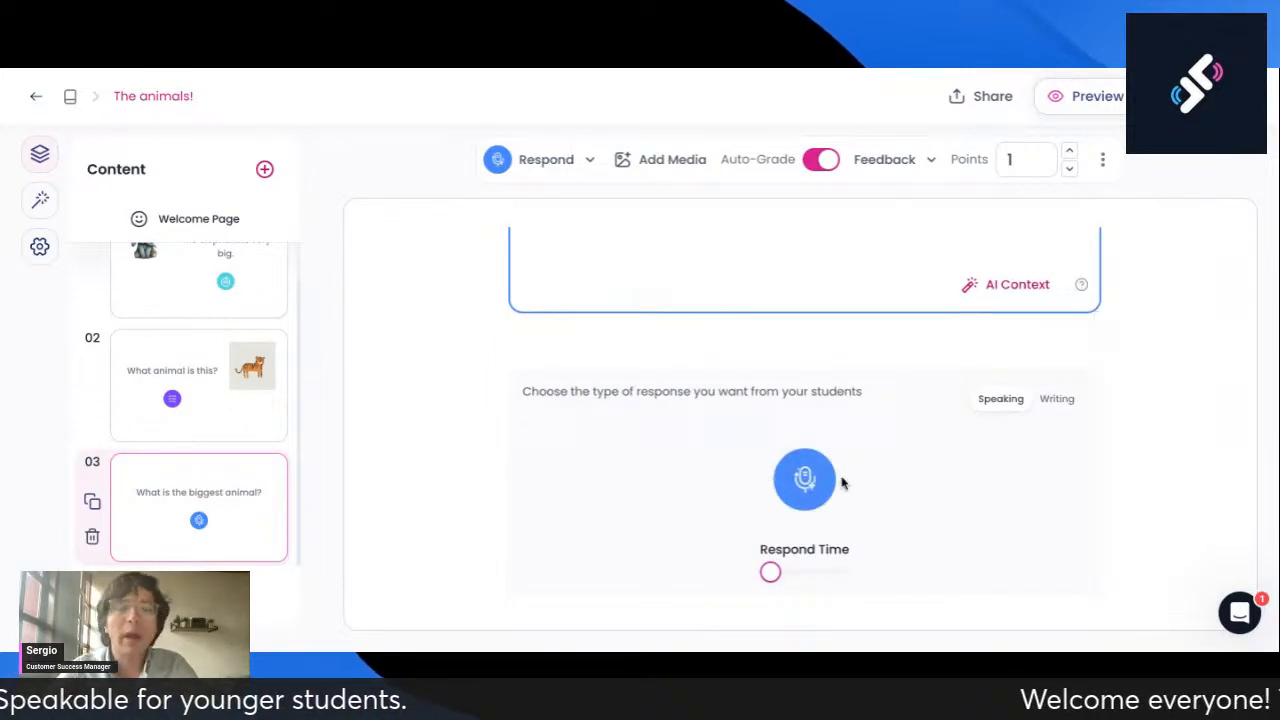
scroll(886, 480, up, 1)
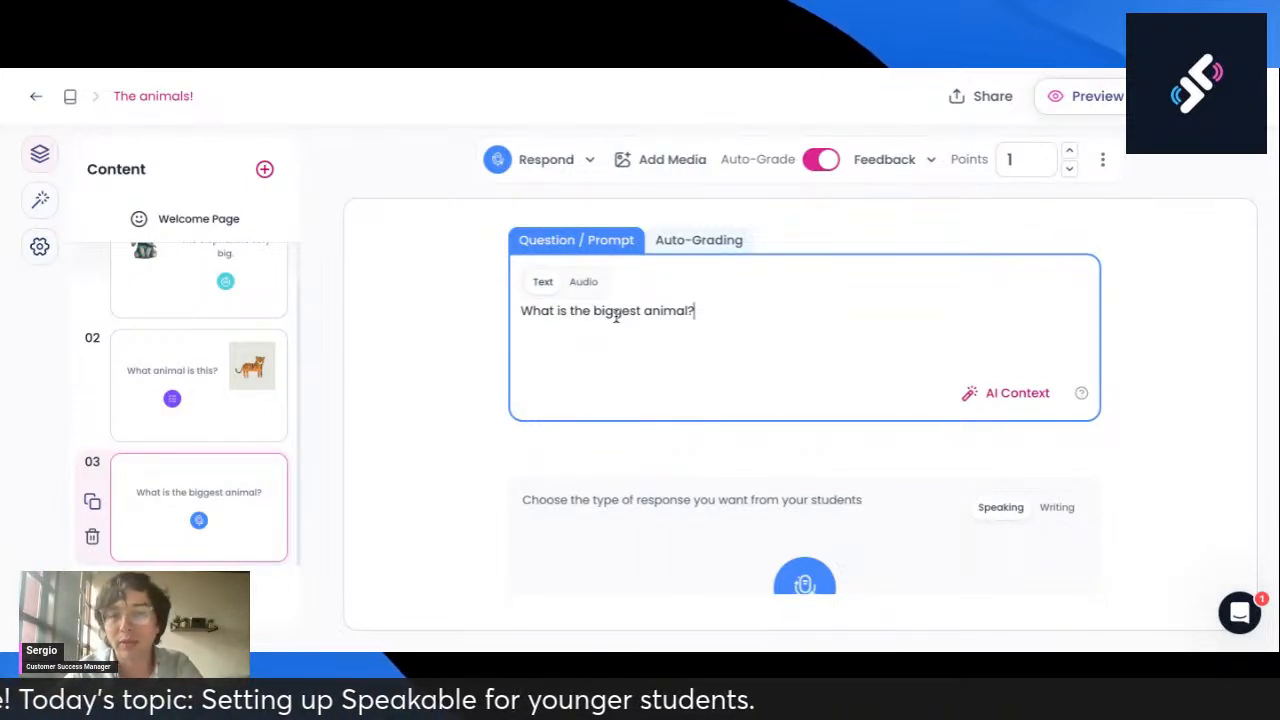
scroll(654, 471, down, 1)
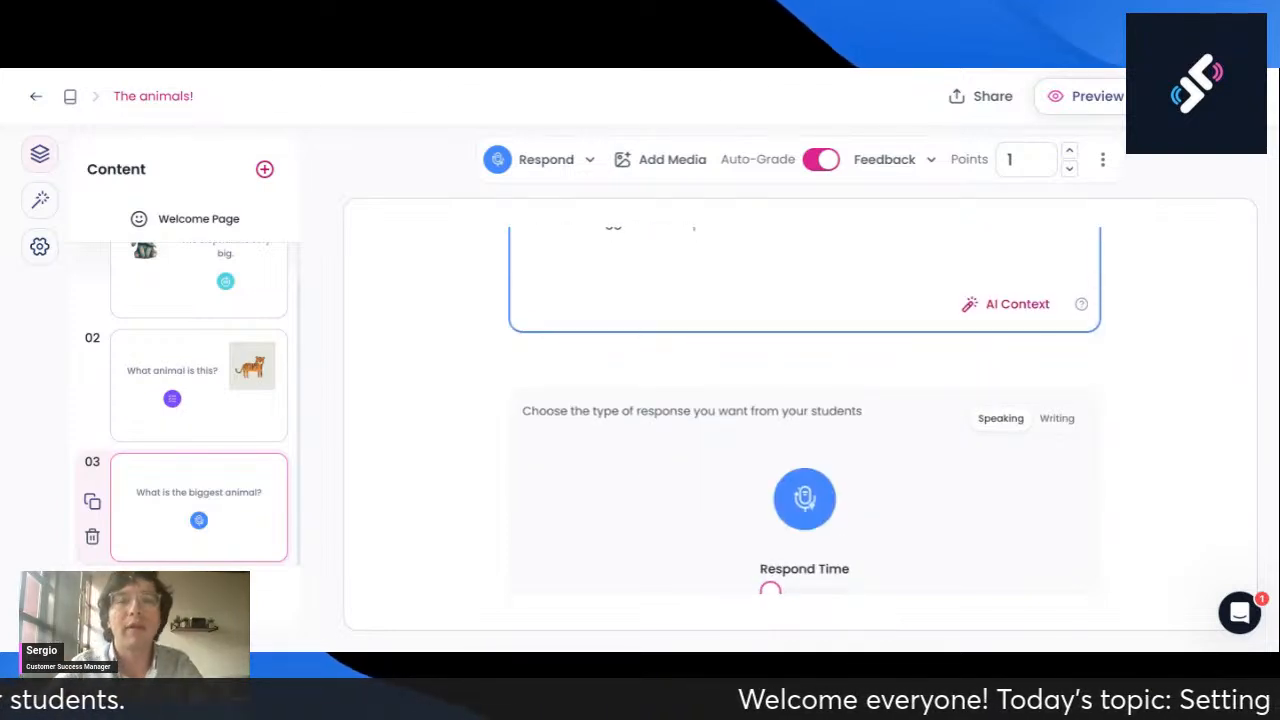
Step: Replace the Respond card's prompt with "What is your name?"
scroll(648, 411, up, 1)
triple_click(726, 311)
text(What is your name?)
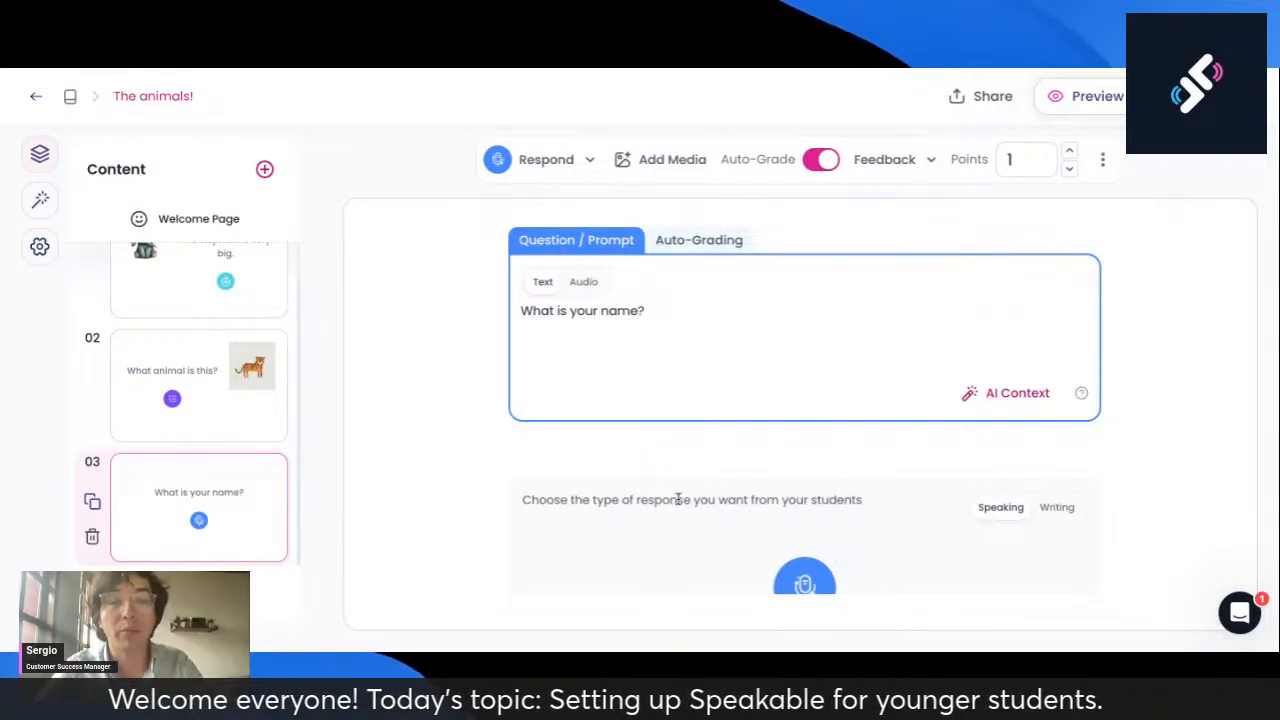
Step: Record a short spoken test answer to the name question and save it for feedback
scroll(726, 460, down, 3)
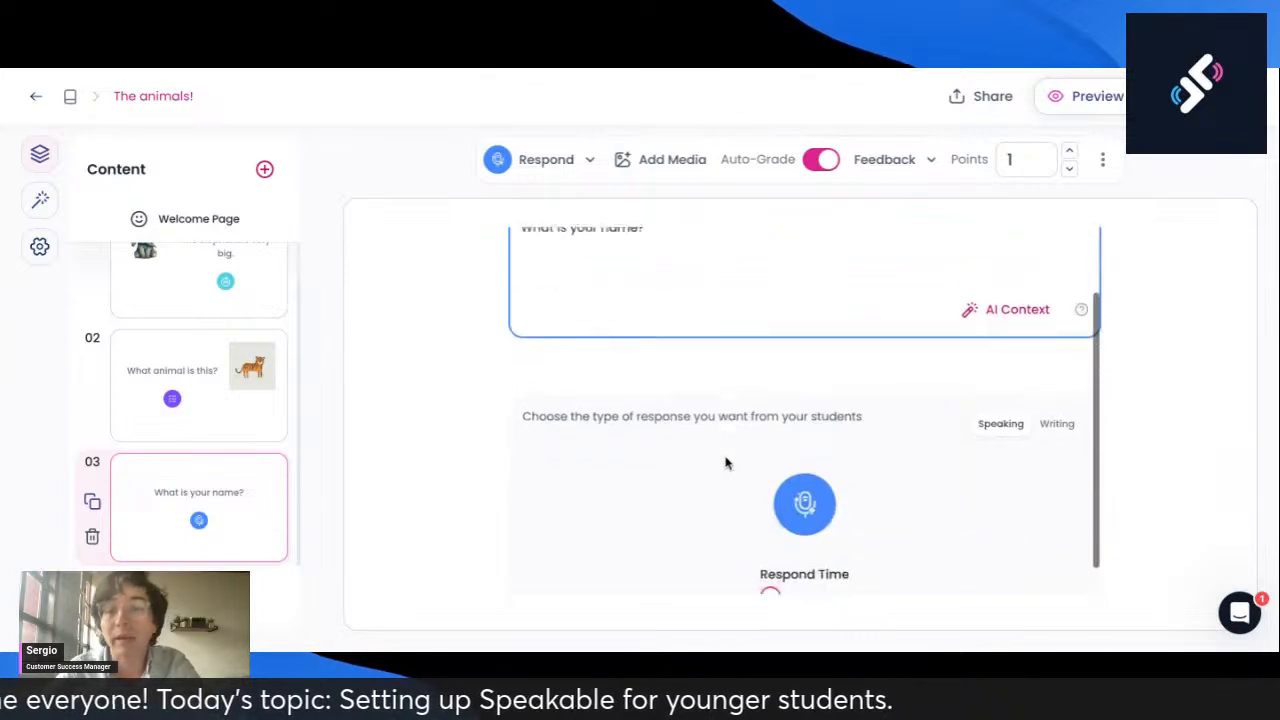
scroll(726, 460, up, 3)
scroll(726, 463, down, 2)
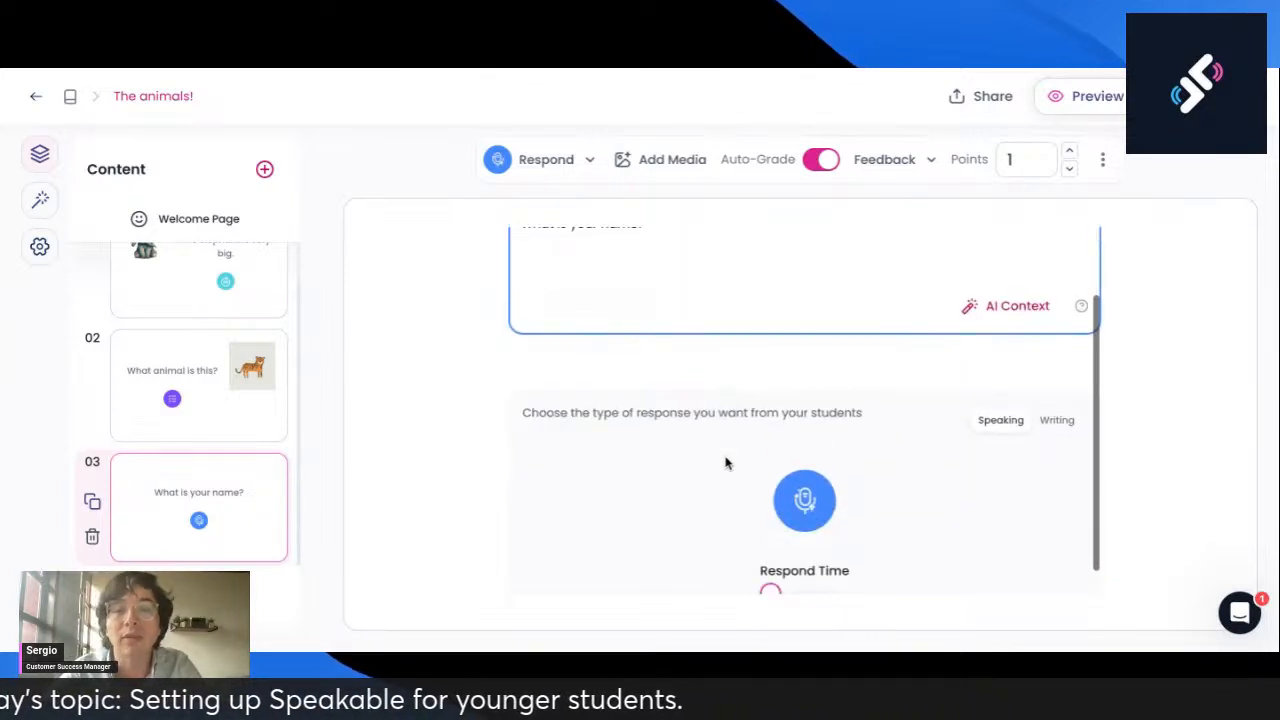
click(805, 470)
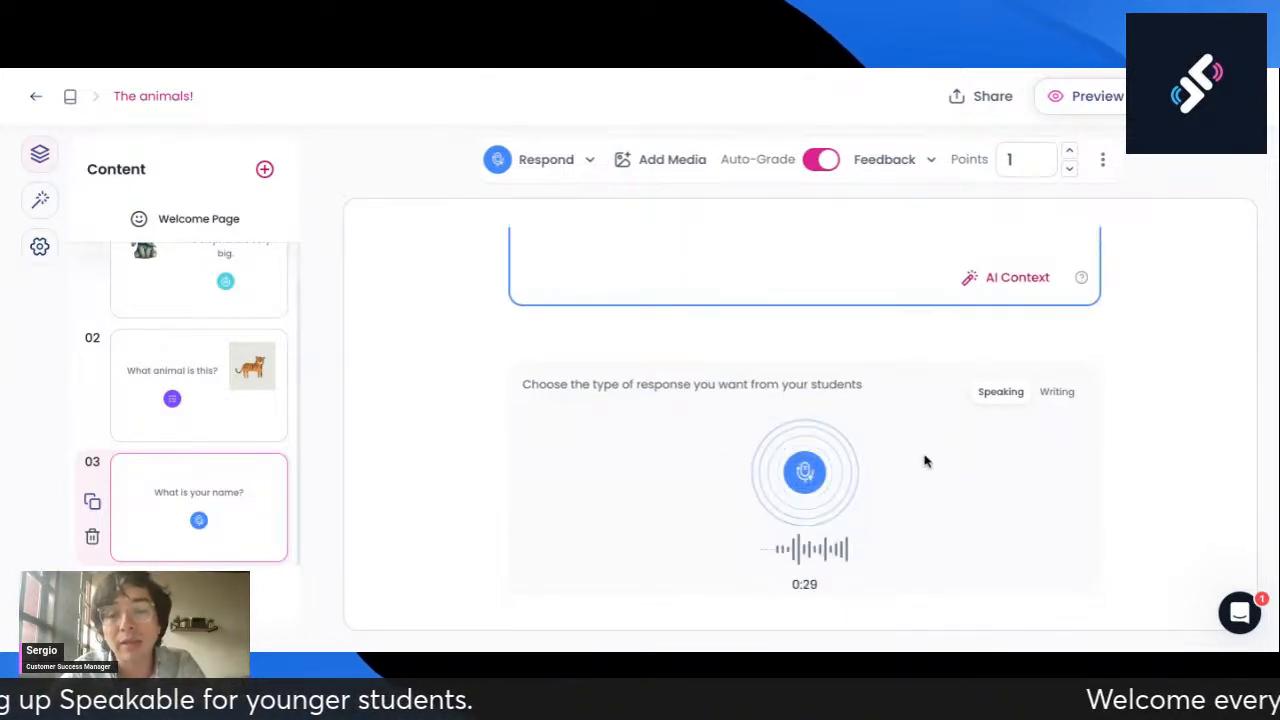
click(808, 474)
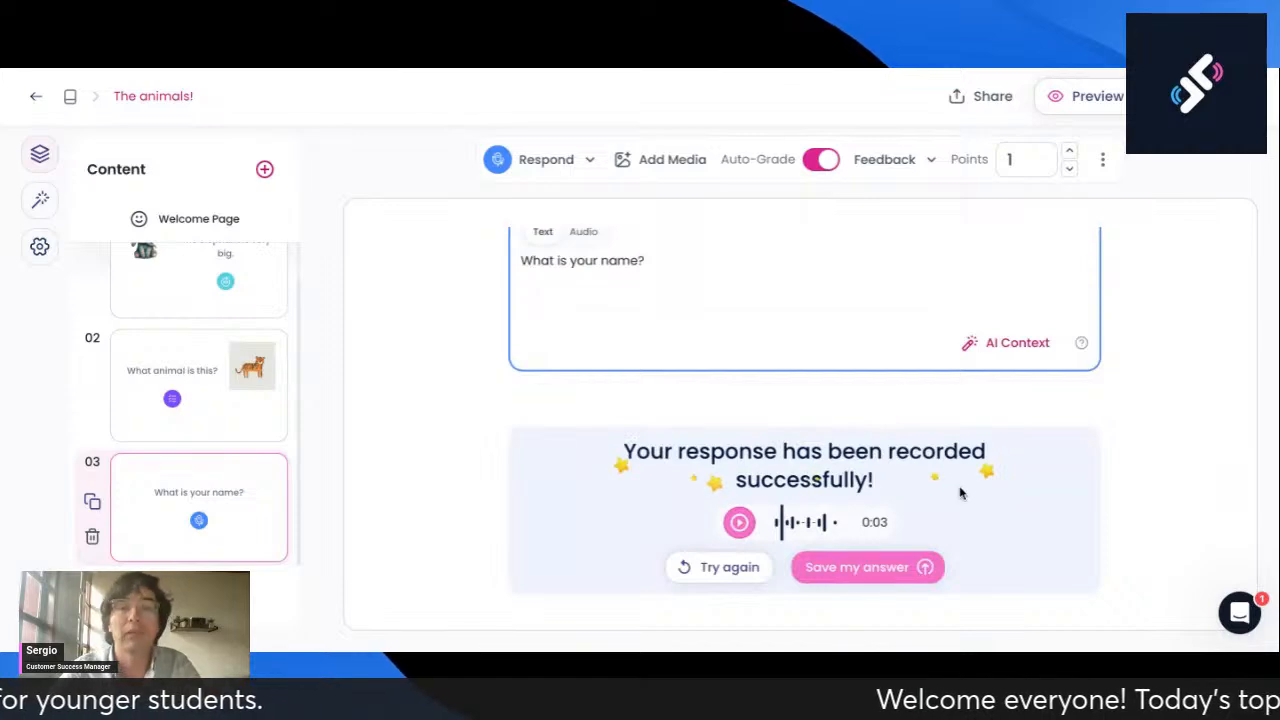
click(880, 568)
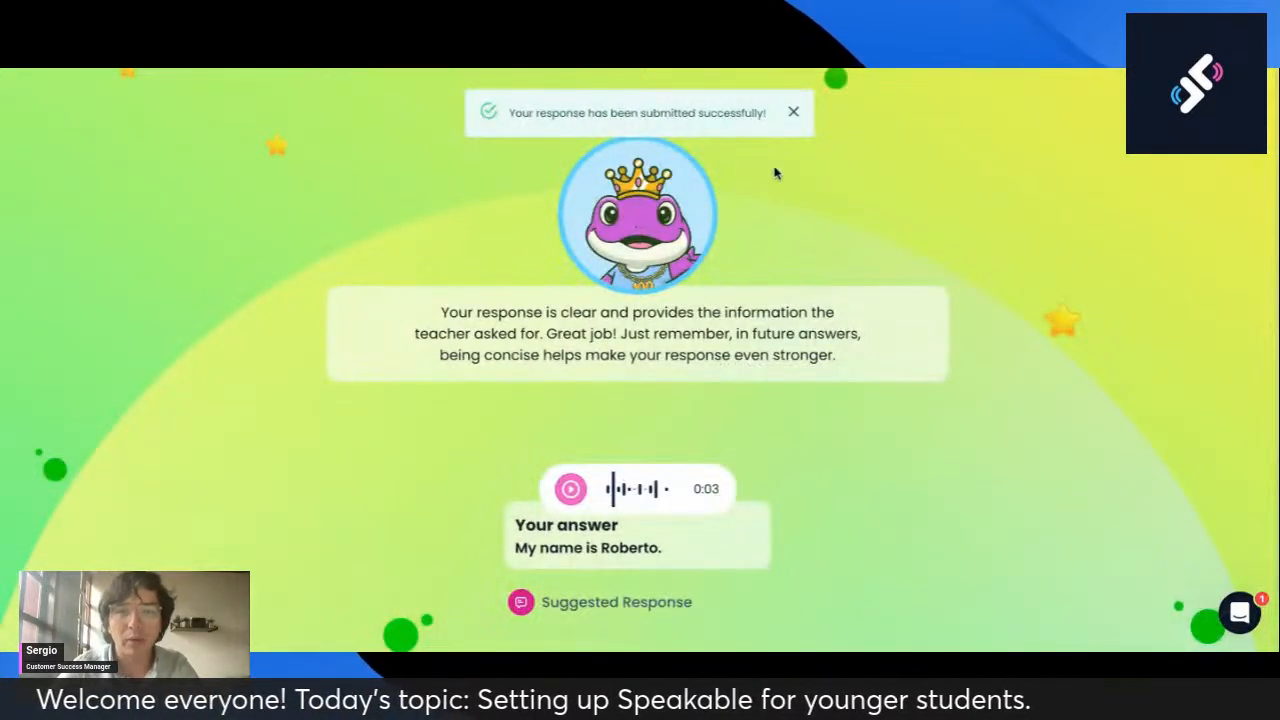
Step: Review the feedback on the recorded answer and view the suggested response
click(793, 113)
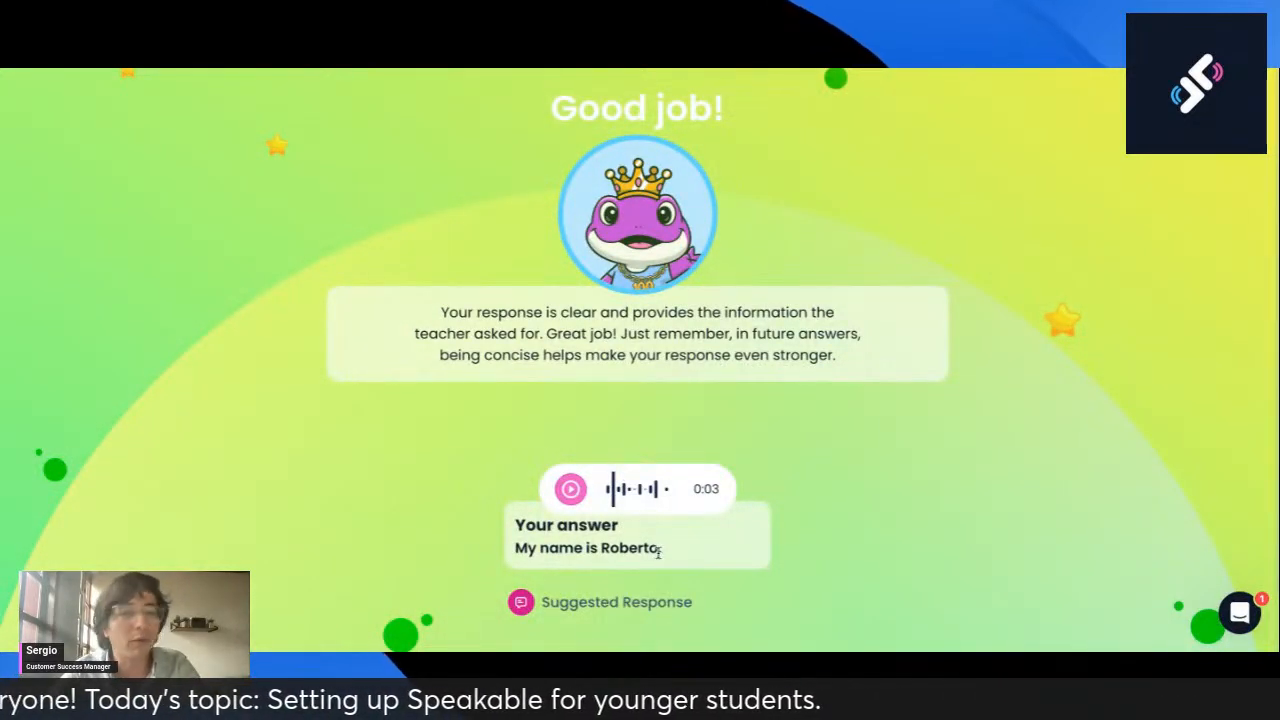
drag(556, 108, 753, 120)
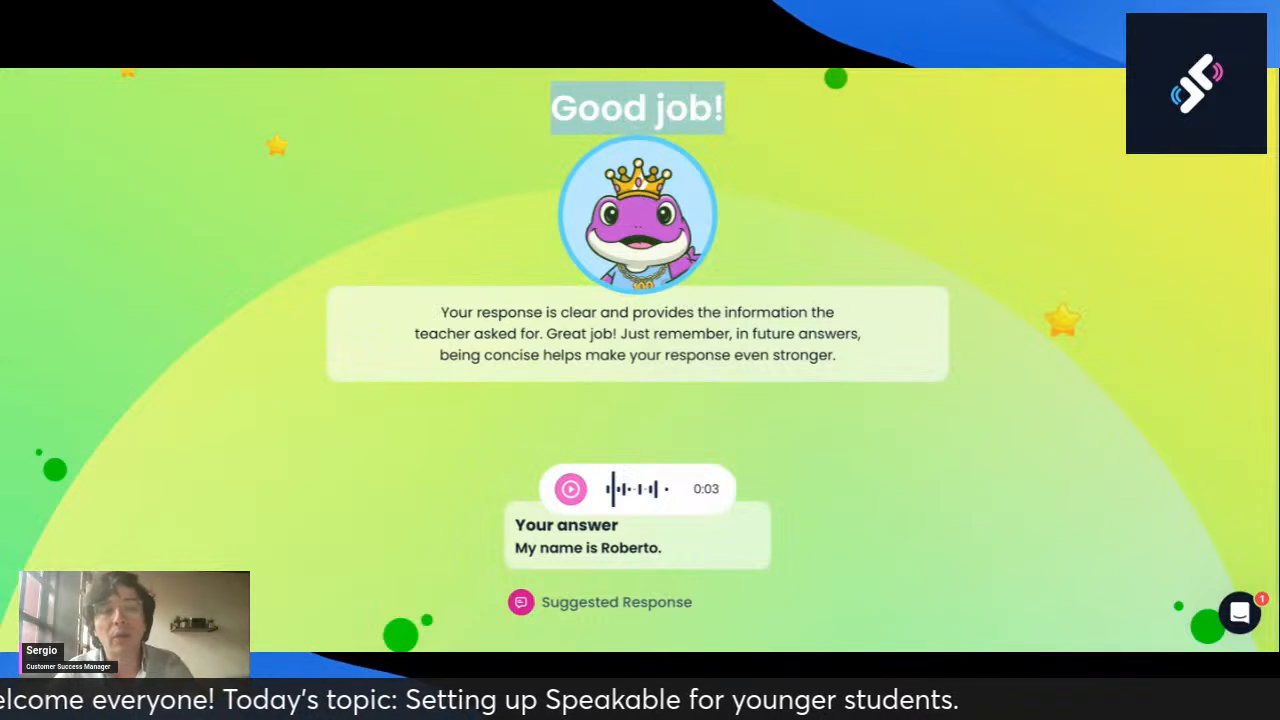
click(654, 604)
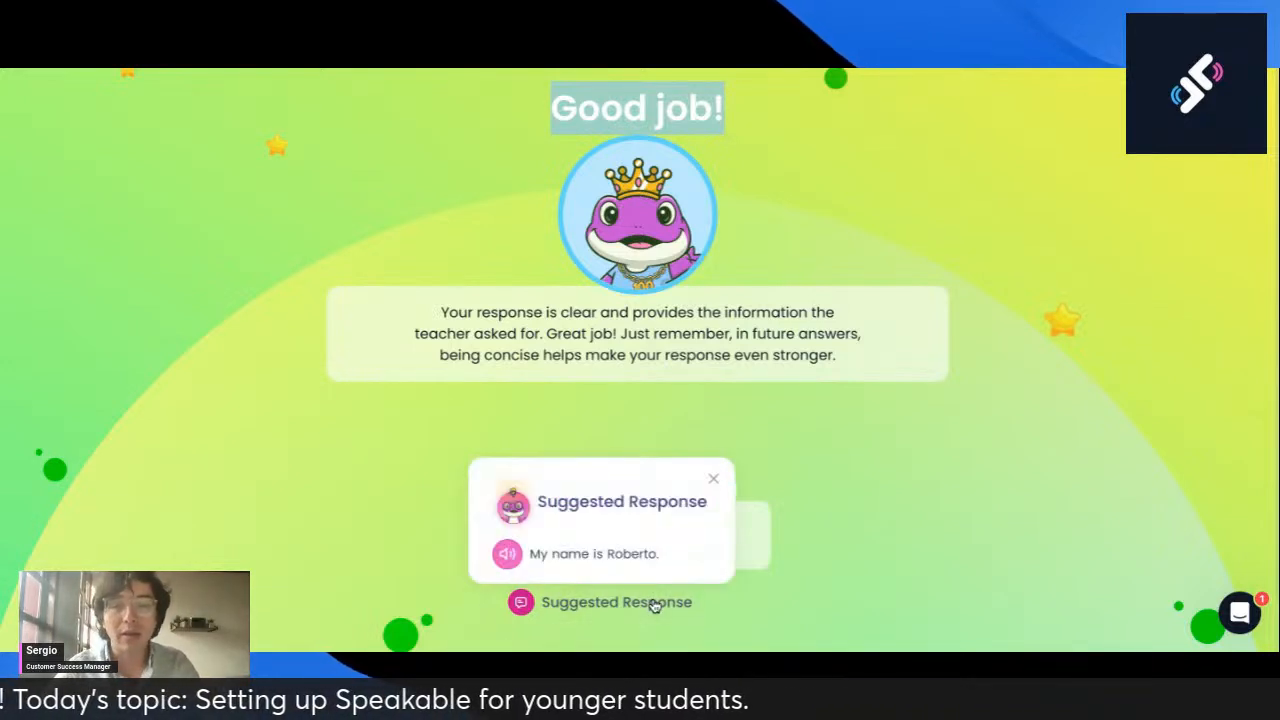
click(748, 590)
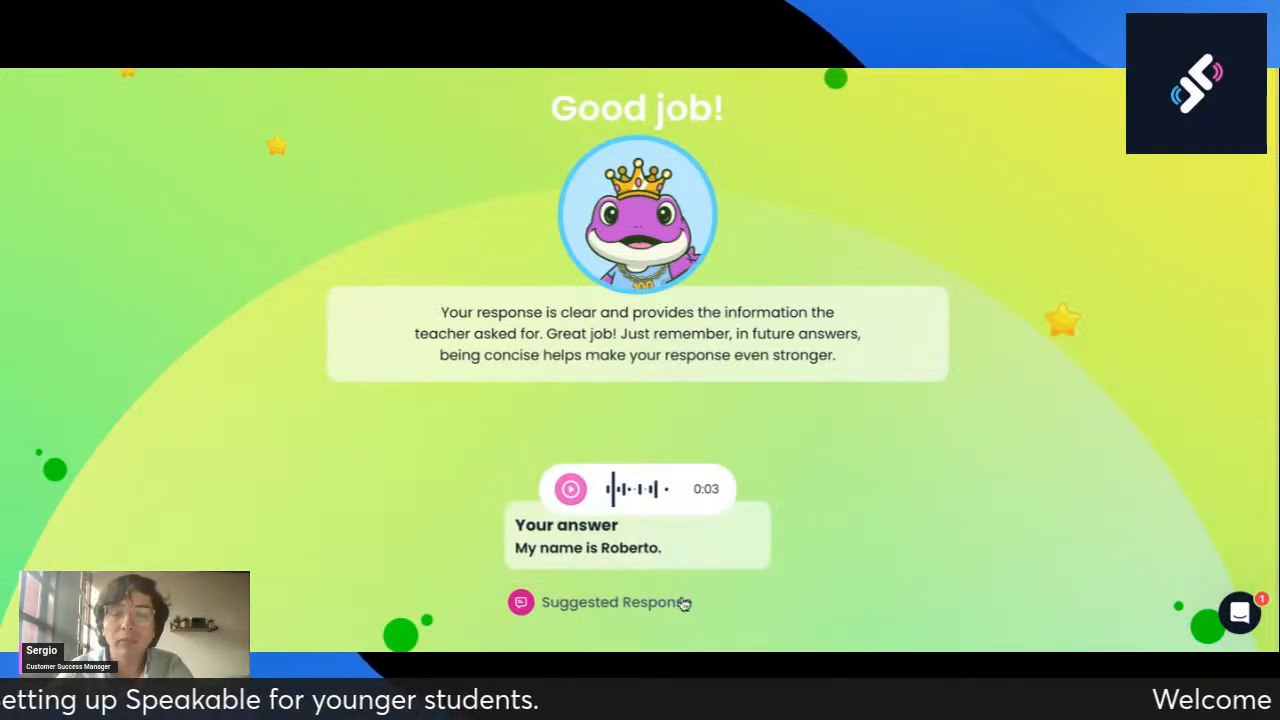
click(674, 604)
click(740, 558)
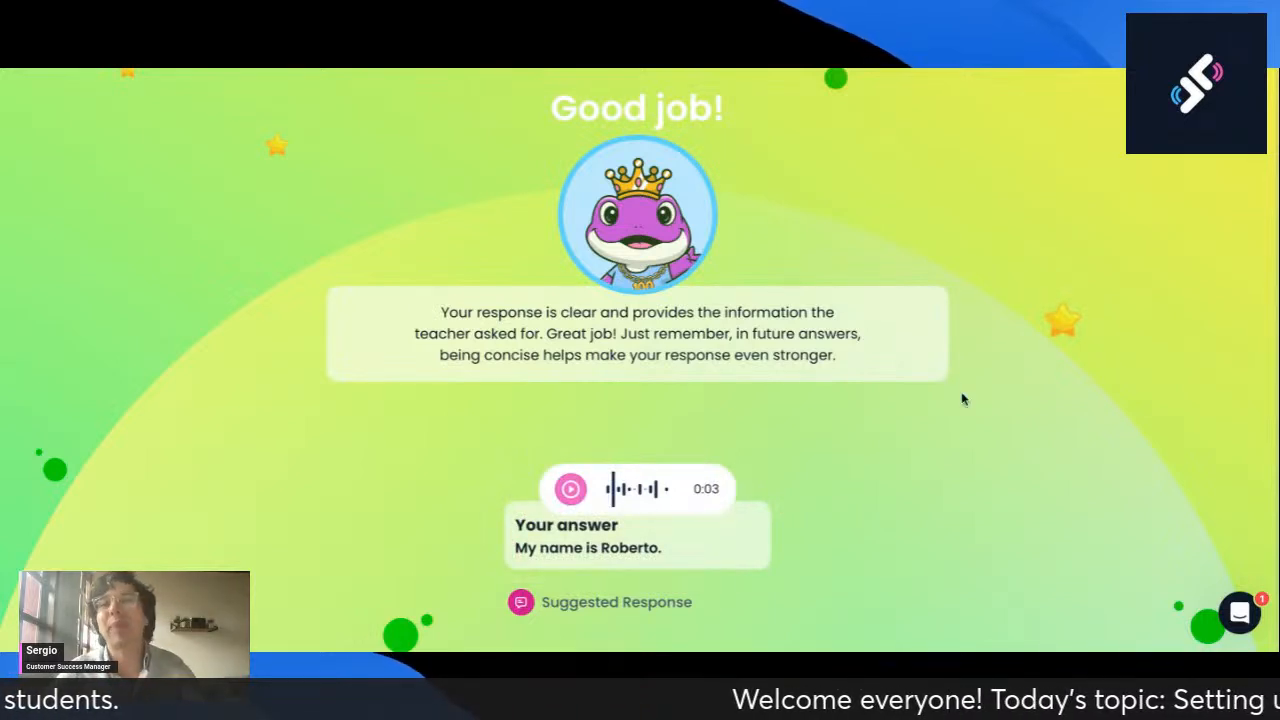
Step: Return from the feedback to the Respond card's editor and select its prompt text to look it over
scroll(1089, 575, down, 1)
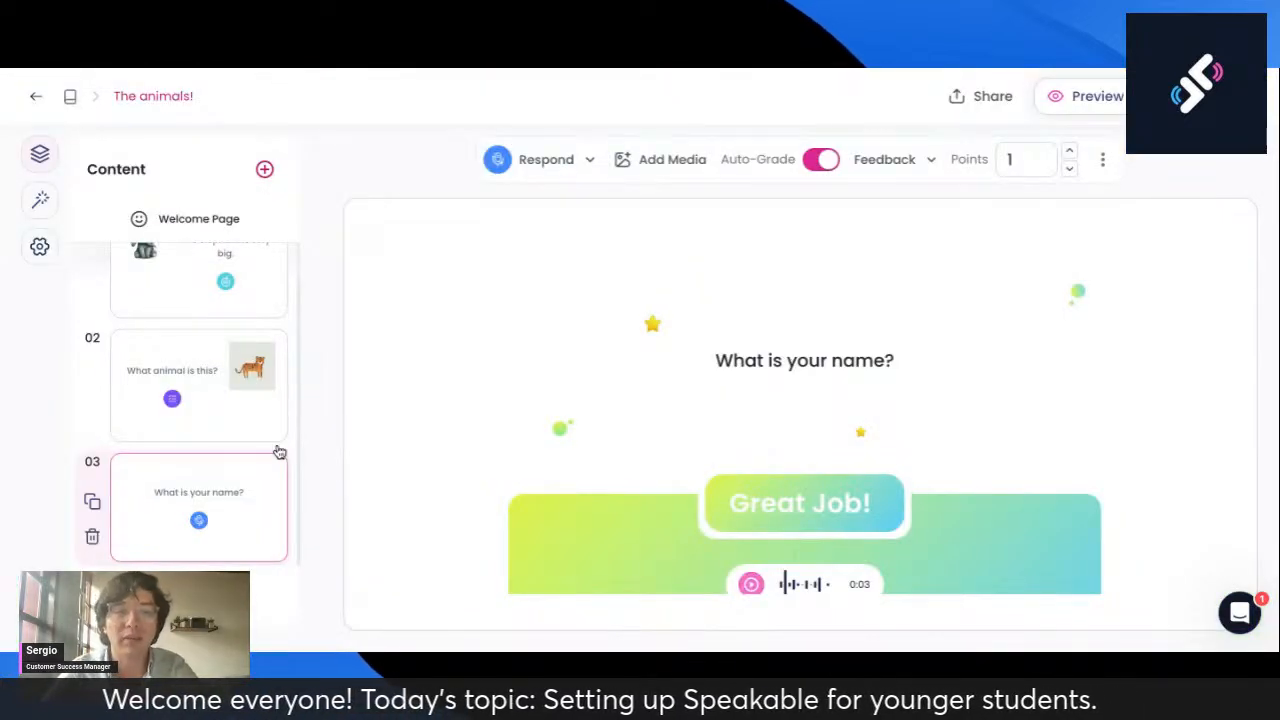
click(243, 500)
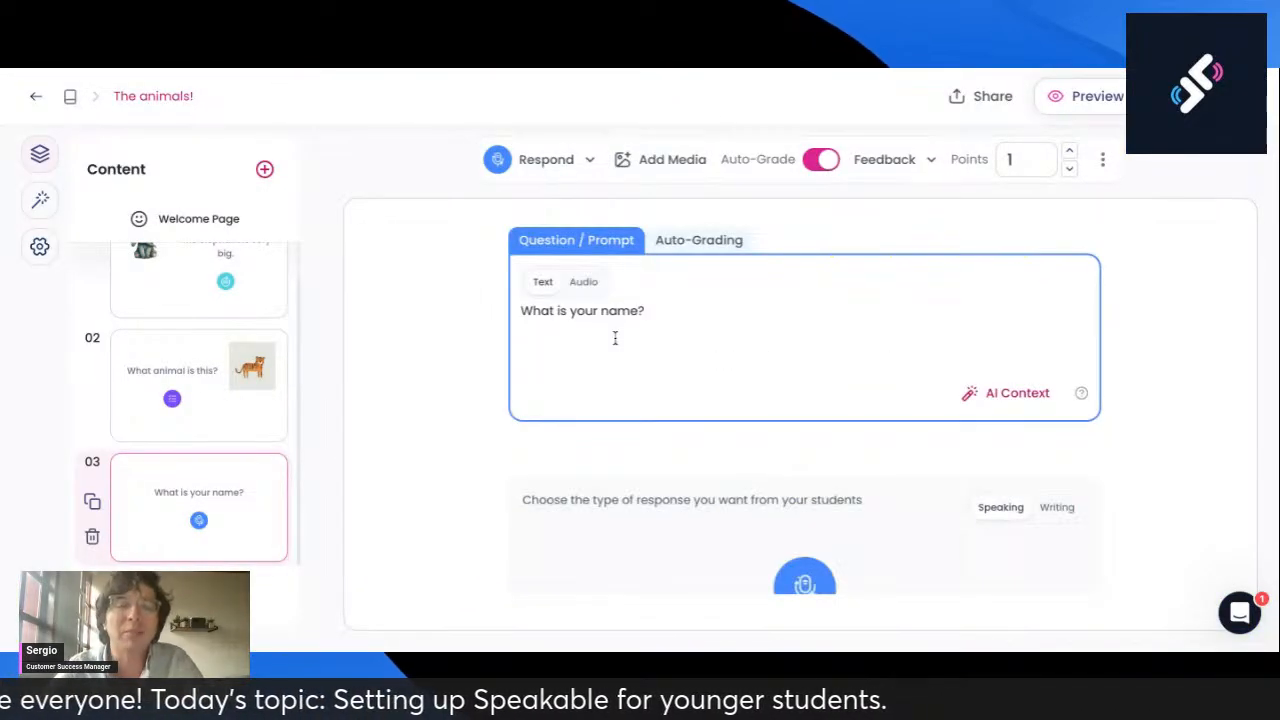
triple_click(679, 314)
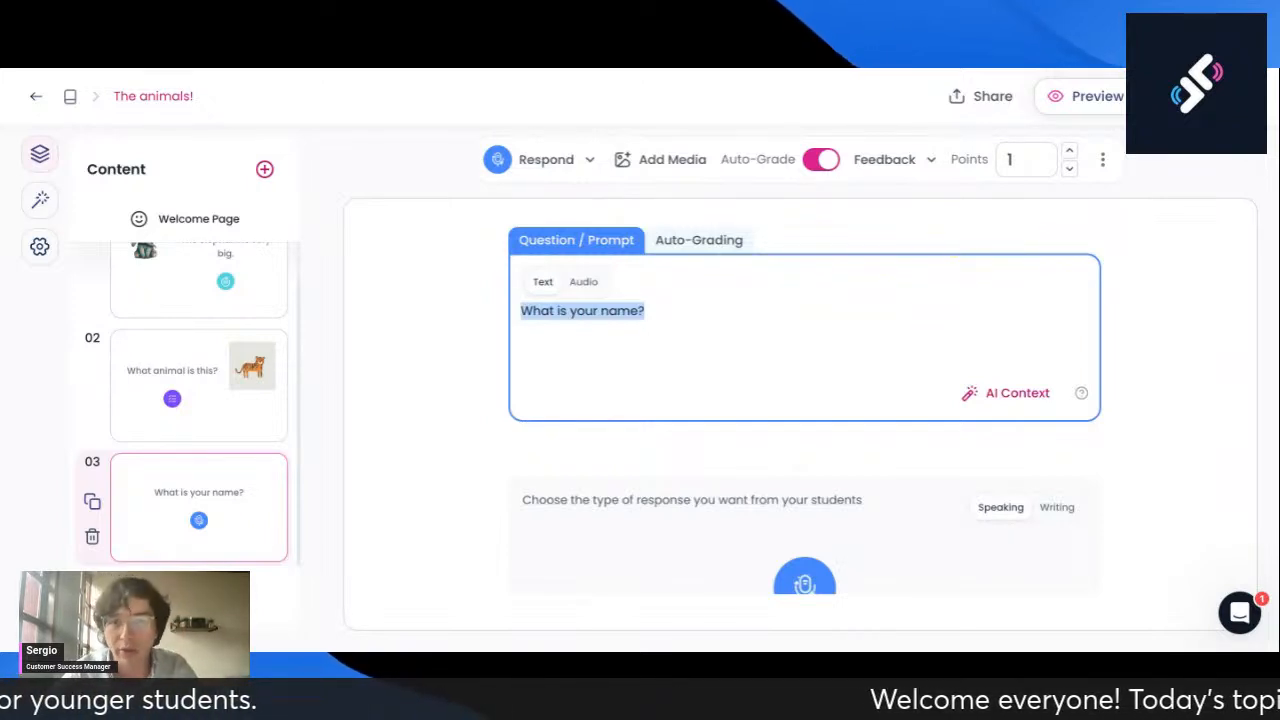
scroll(805, 400, down, 1)
scroll(805, 410, up, 1)
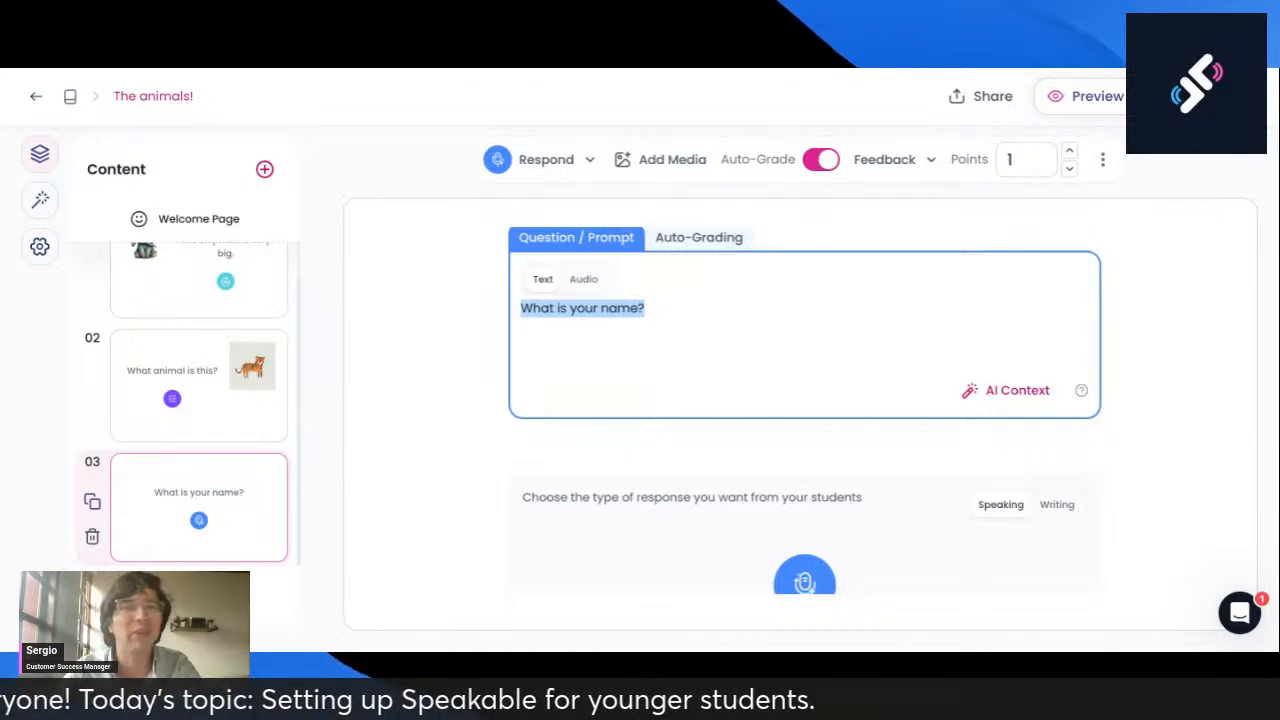
Step: Record a spoken question of about 2 seconds and insert it as the Respond card's prompt in place of the text
click(584, 280)
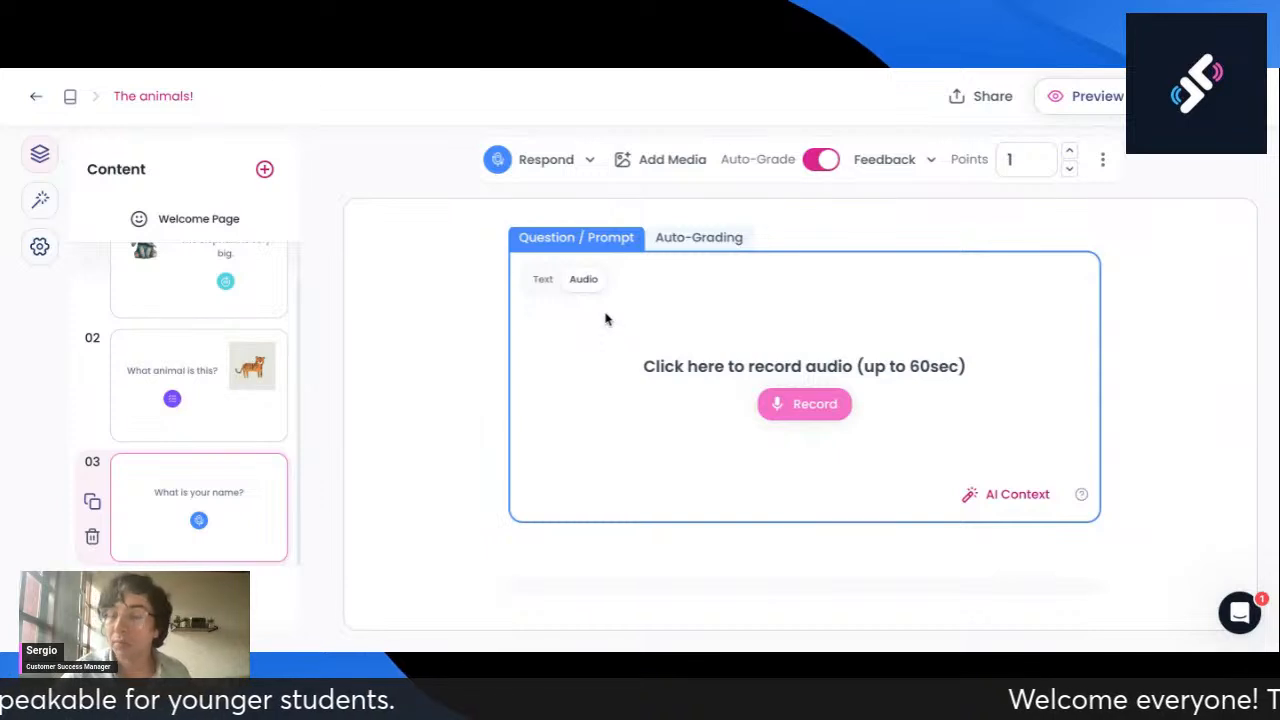
click(775, 396)
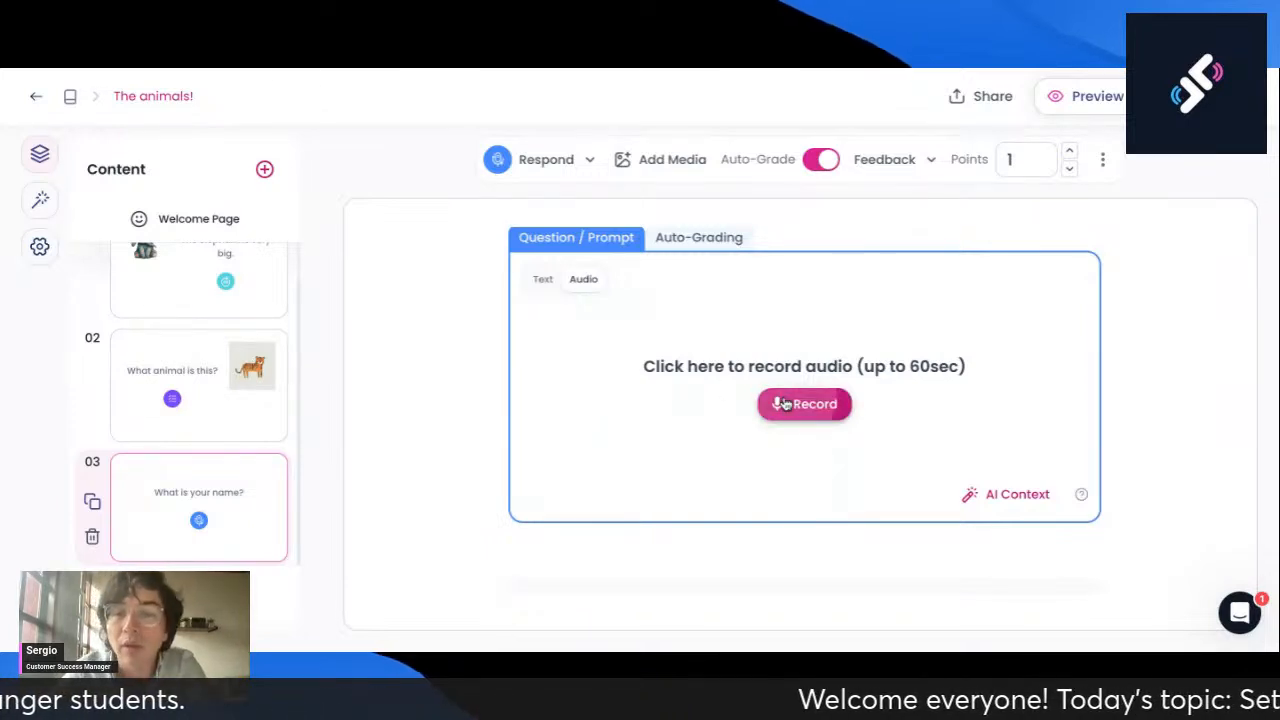
click(786, 400)
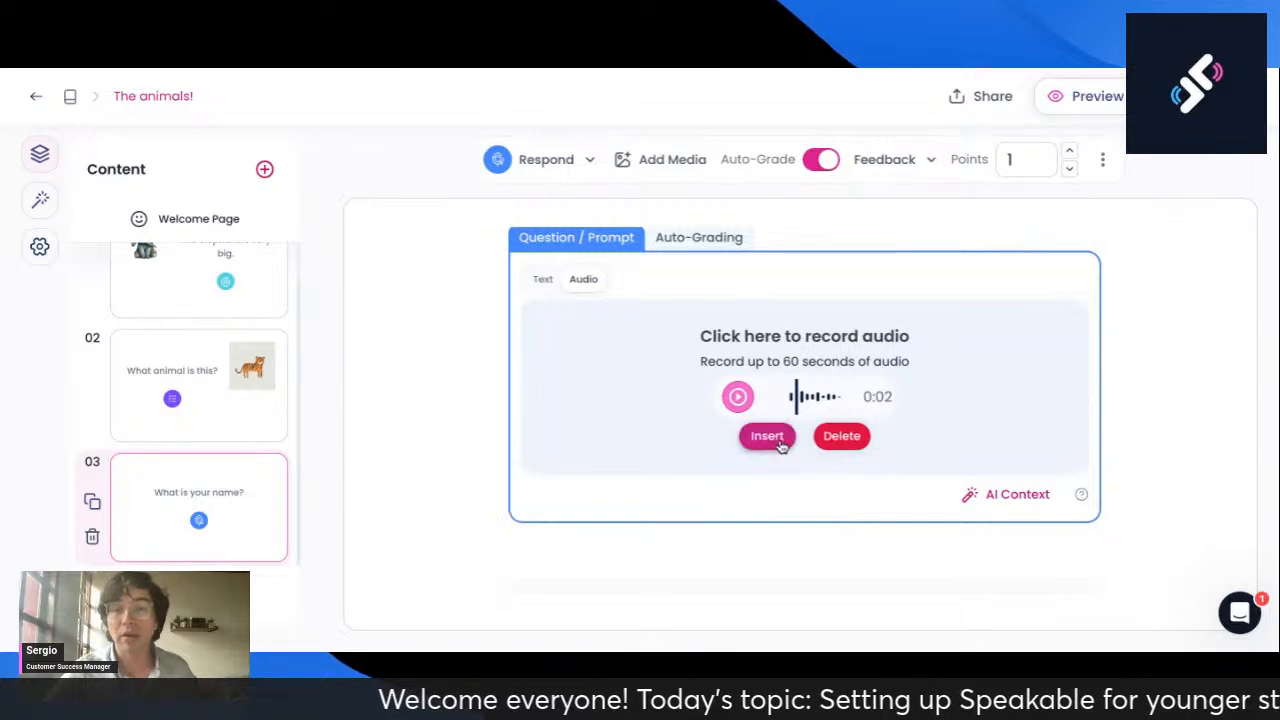
click(772, 438)
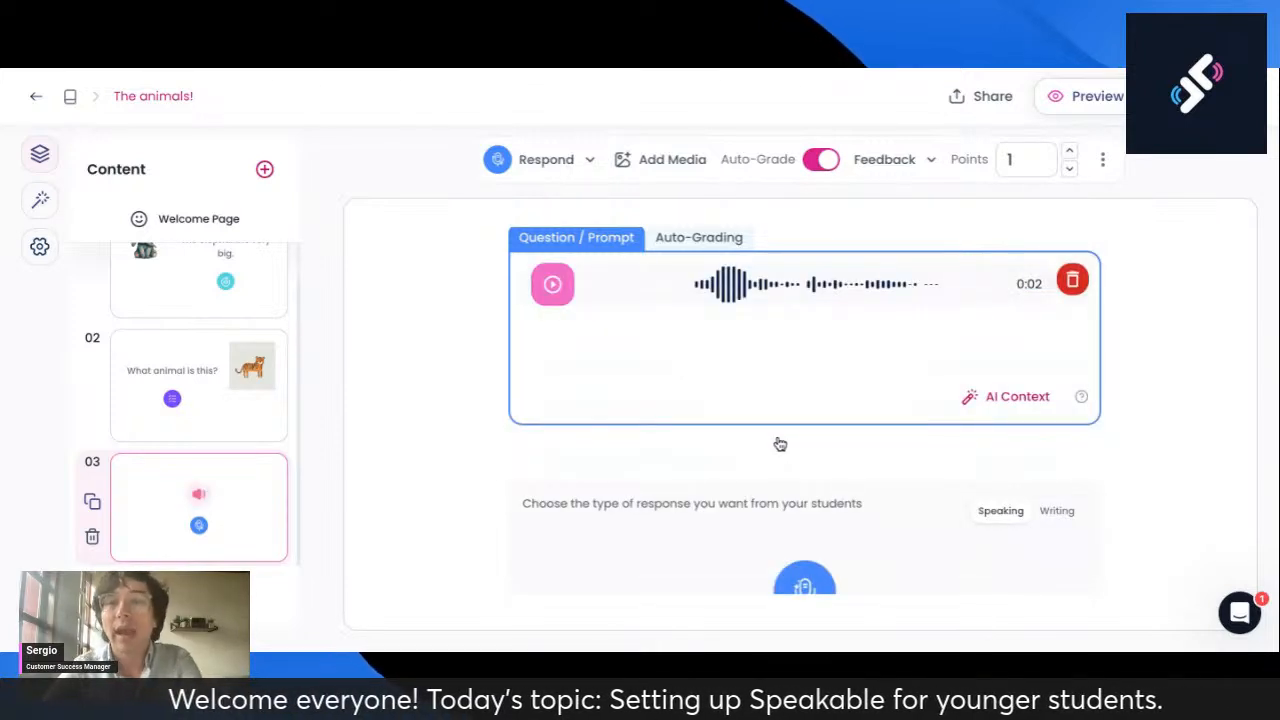
Step: Search Google images for "classroom illustration" and add the picture of a classroom with a green board and orange desks to the Respond card
scroll(824, 380, down, 1)
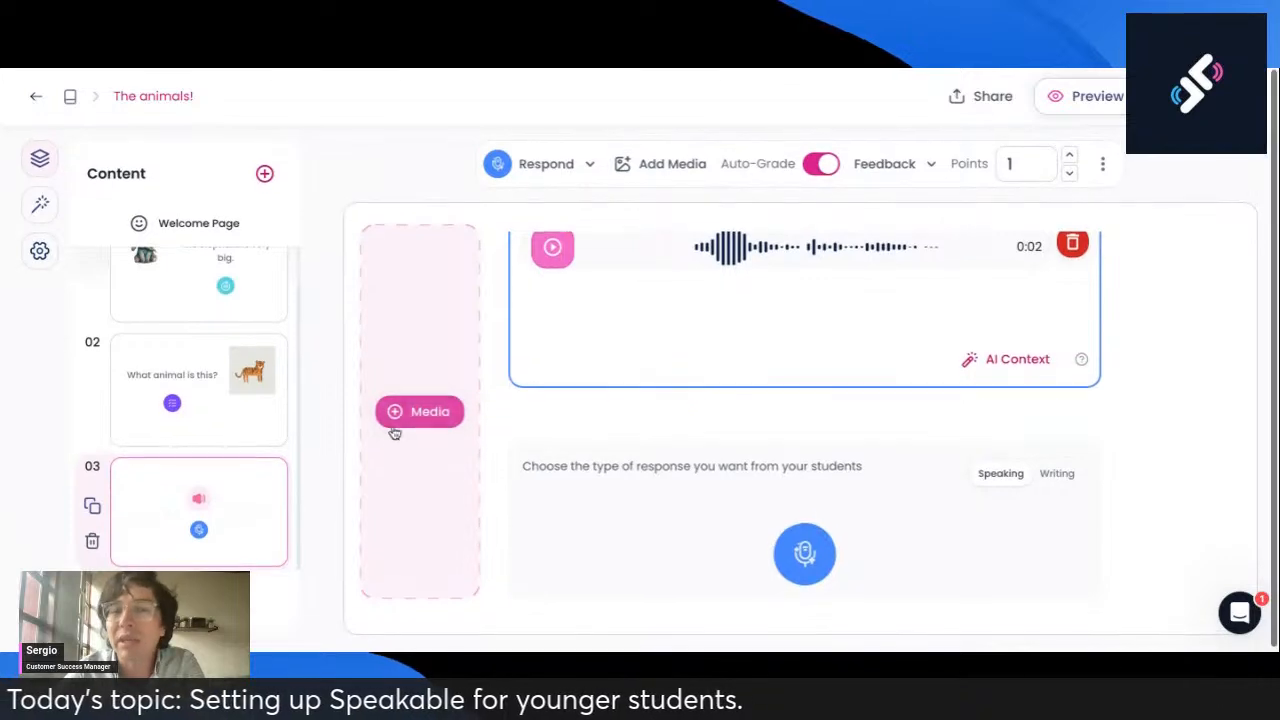
click(392, 420)
click(491, 349)
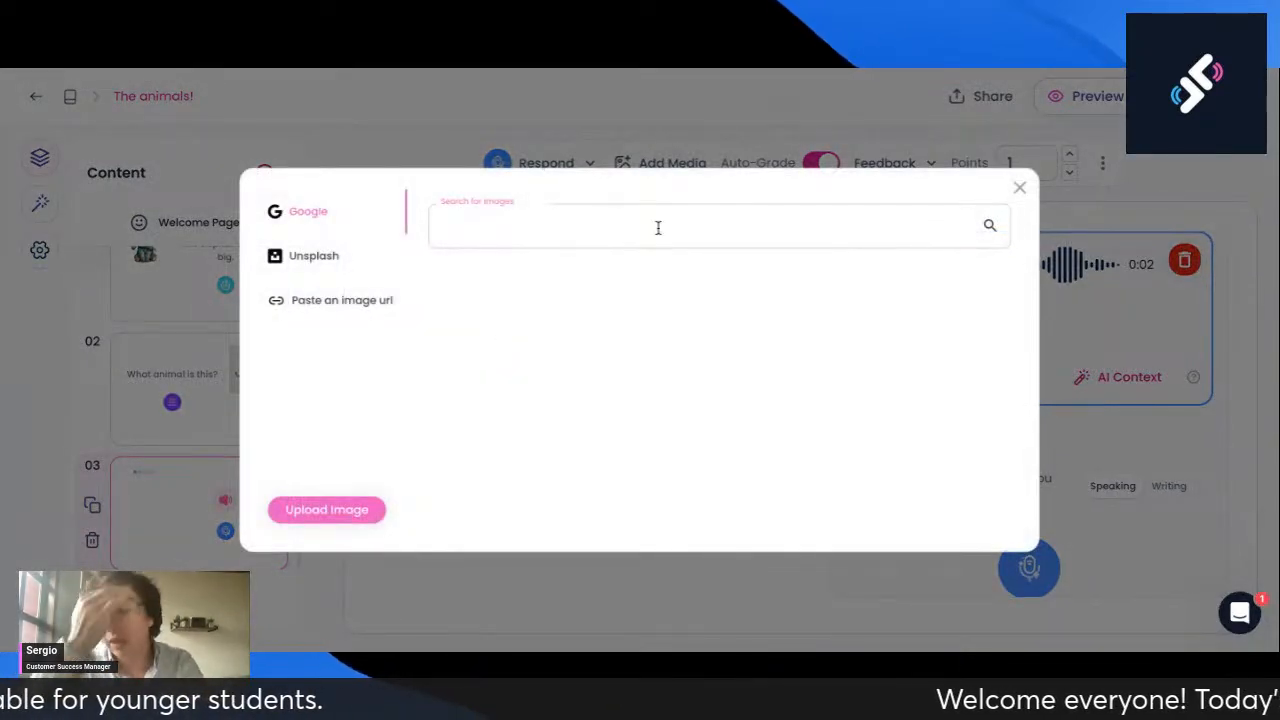
text(class)
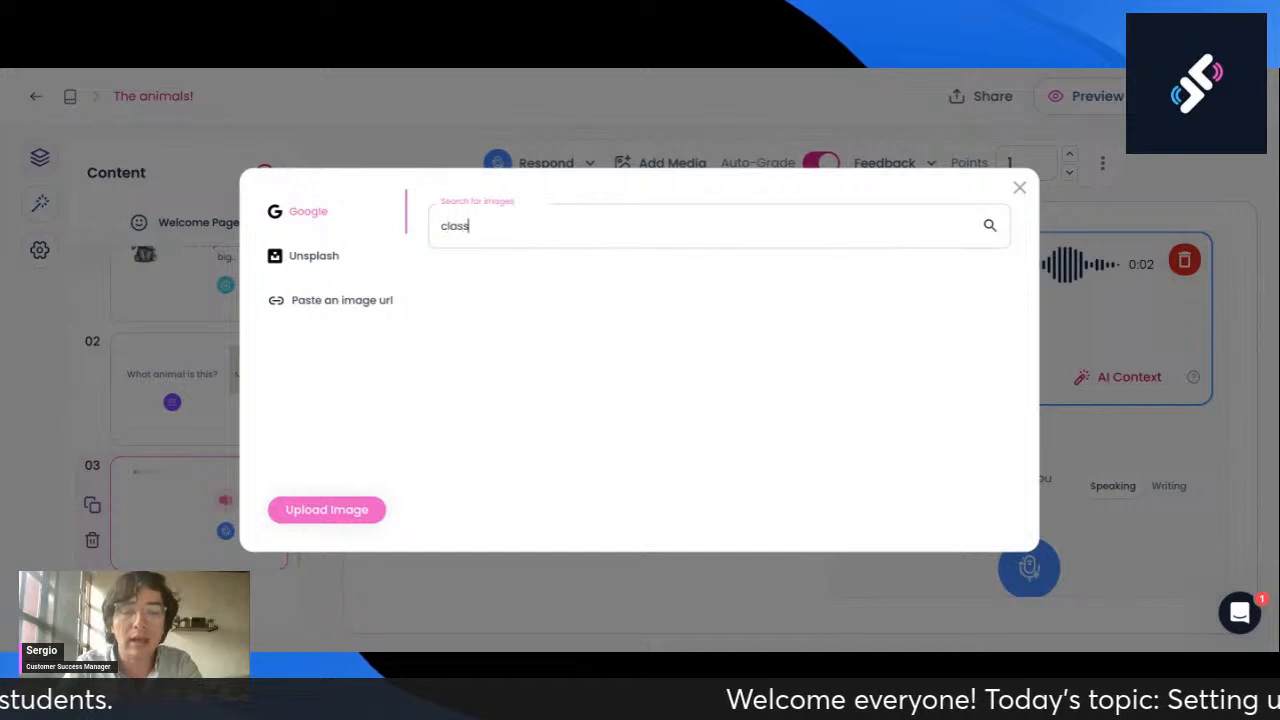
text(room illustration)
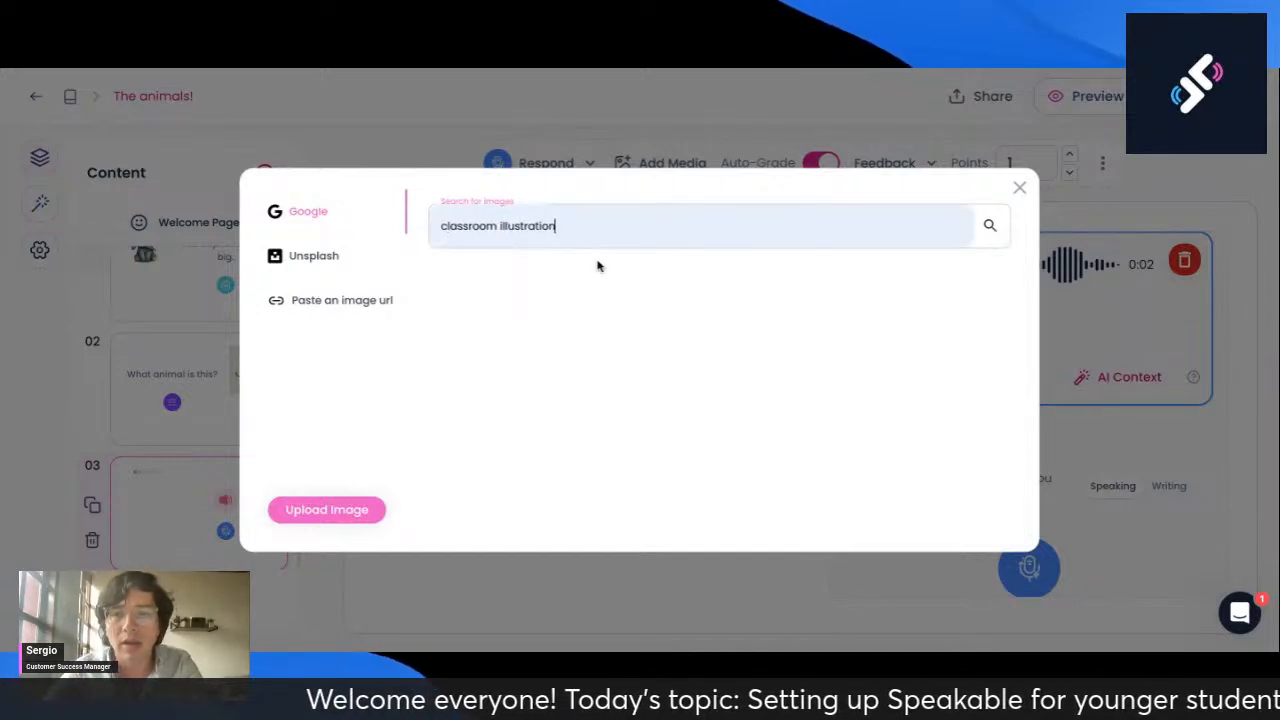
key(Return)
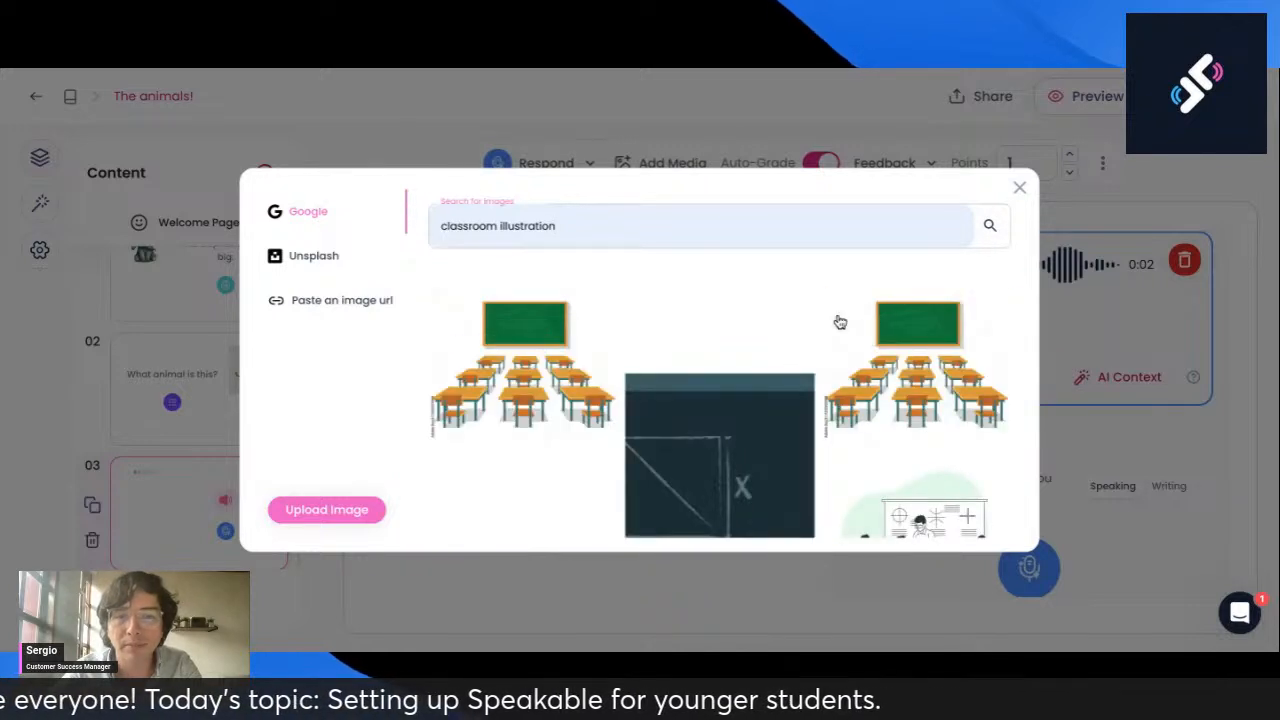
scroll(790, 330, down, 2)
scroll(783, 334, down, 8)
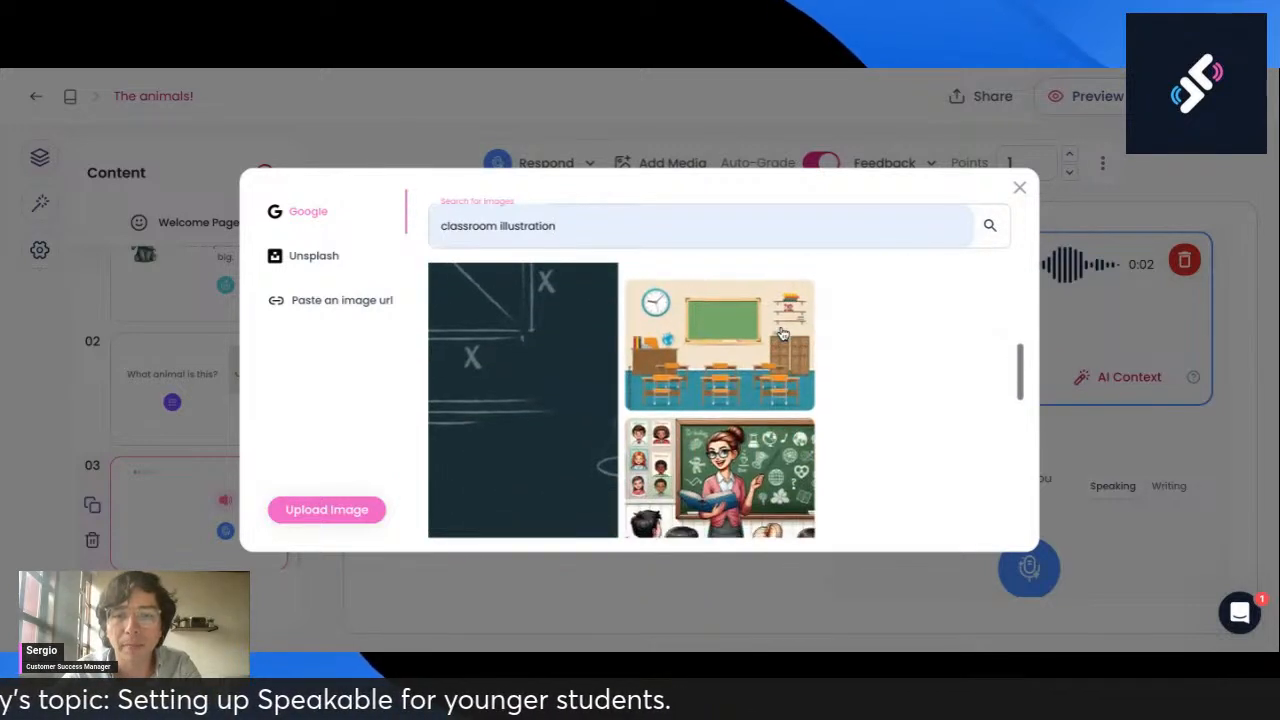
scroll(726, 399, down, 5)
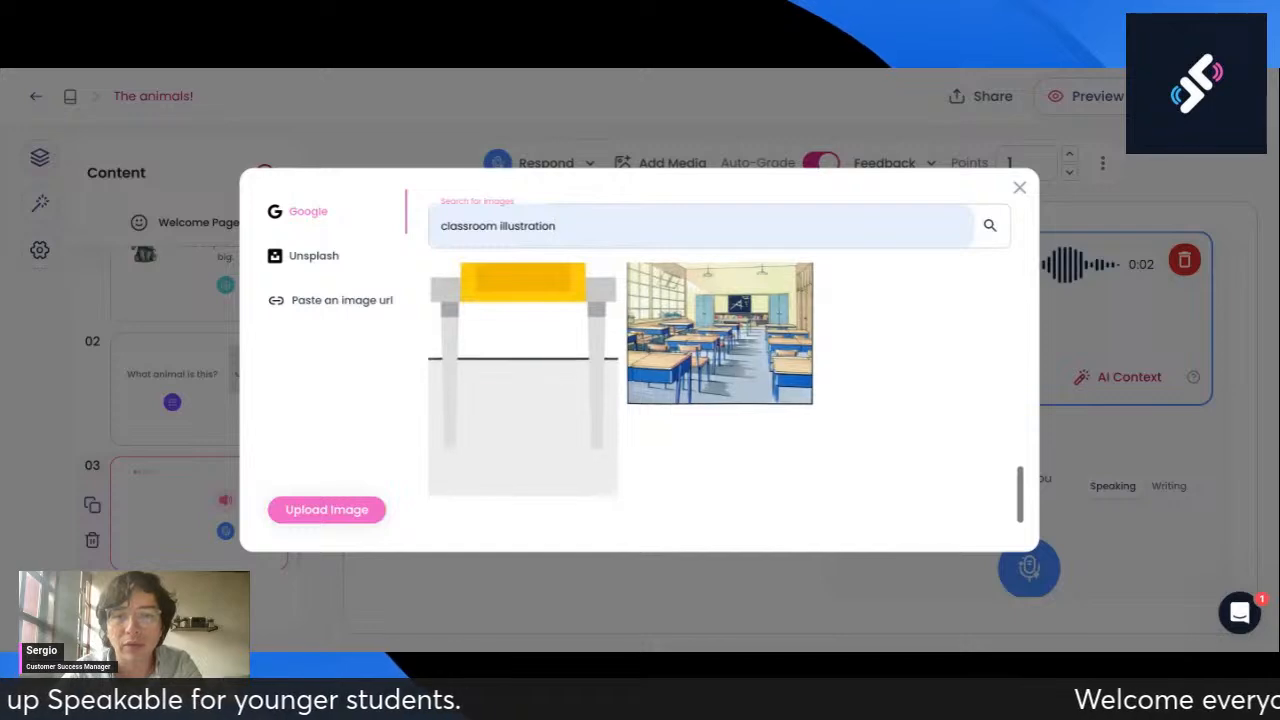
scroll(620, 400, up, 5)
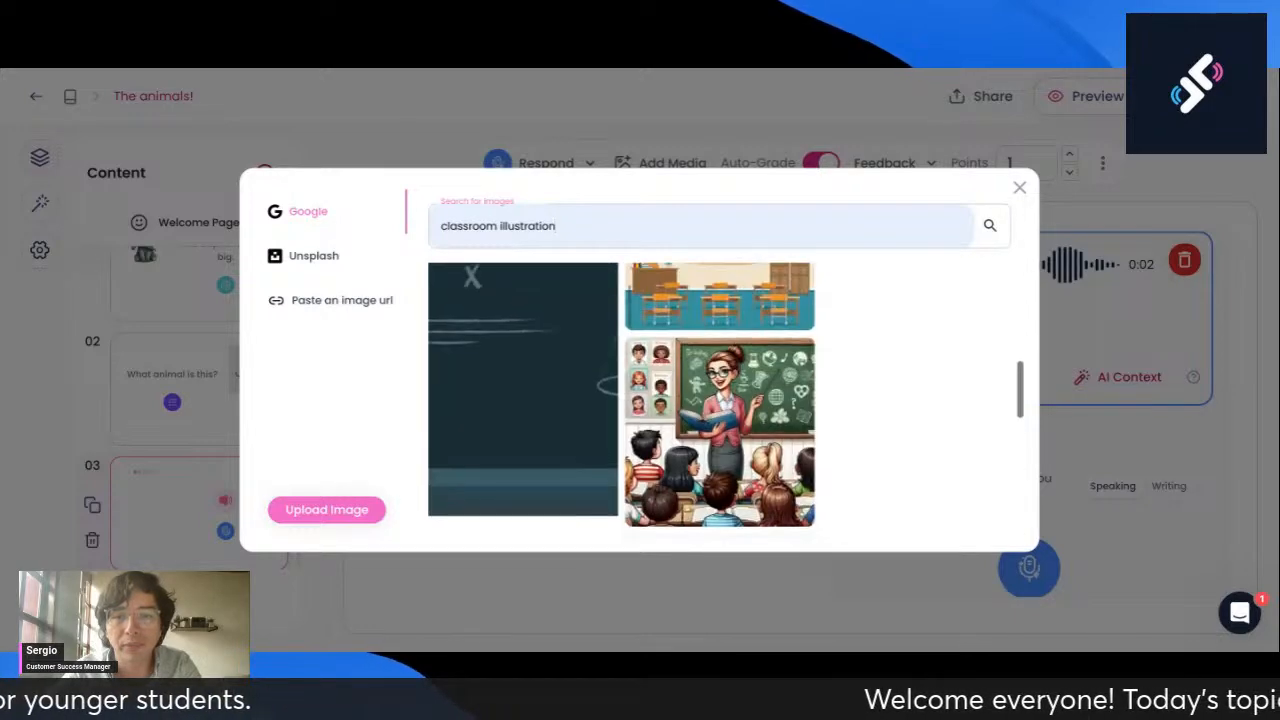
click(728, 427)
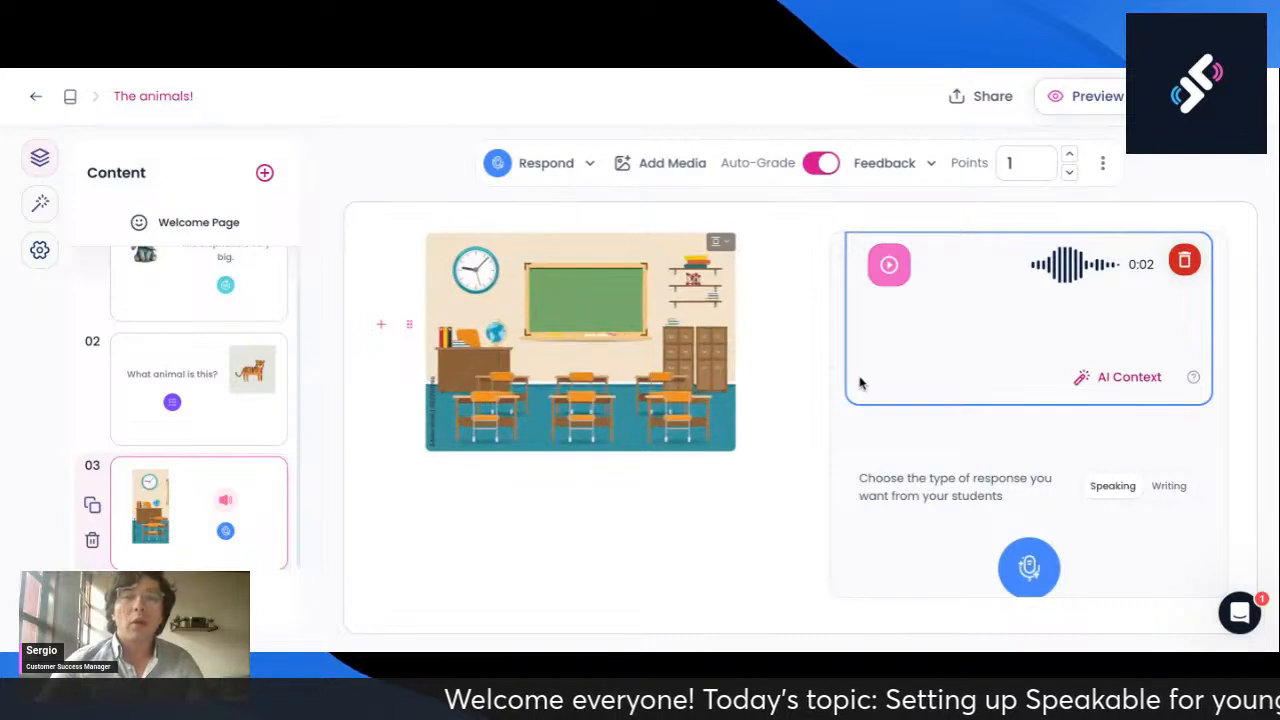
Step: Preview the Respond card, play its audio prompt, then record a short spoken test answer and submit it for feedback
click(1078, 100)
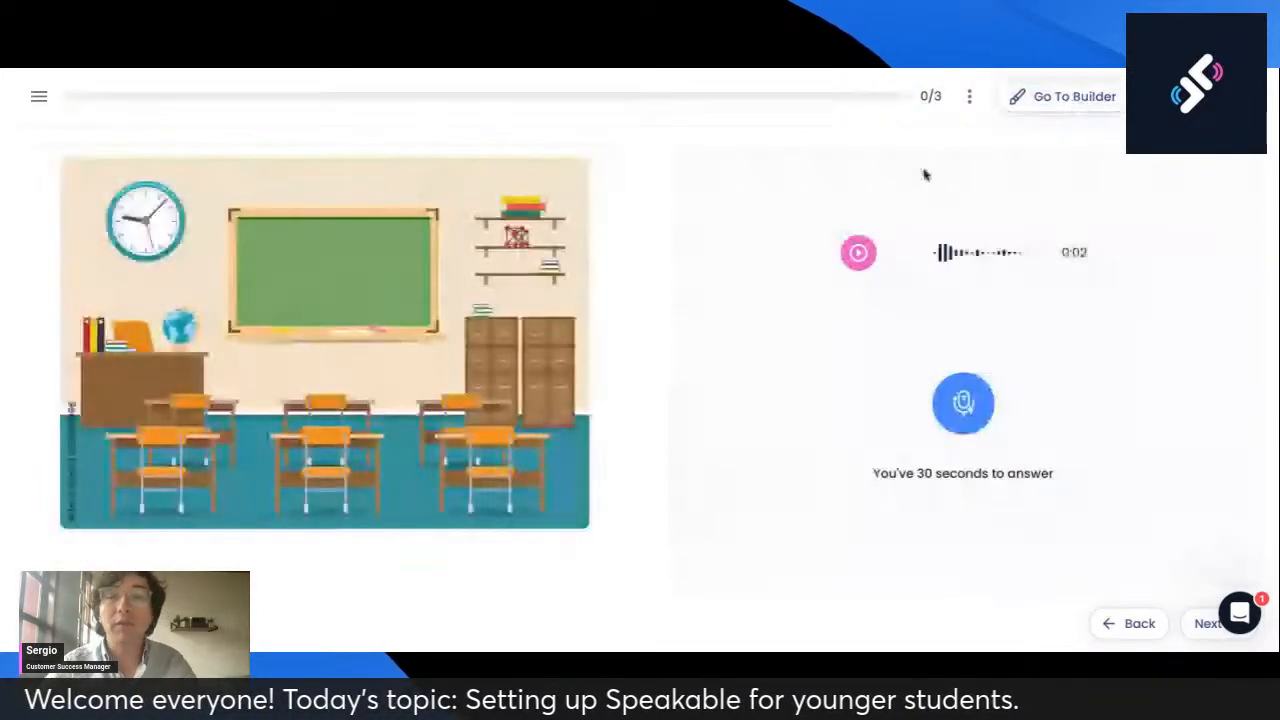
click(860, 256)
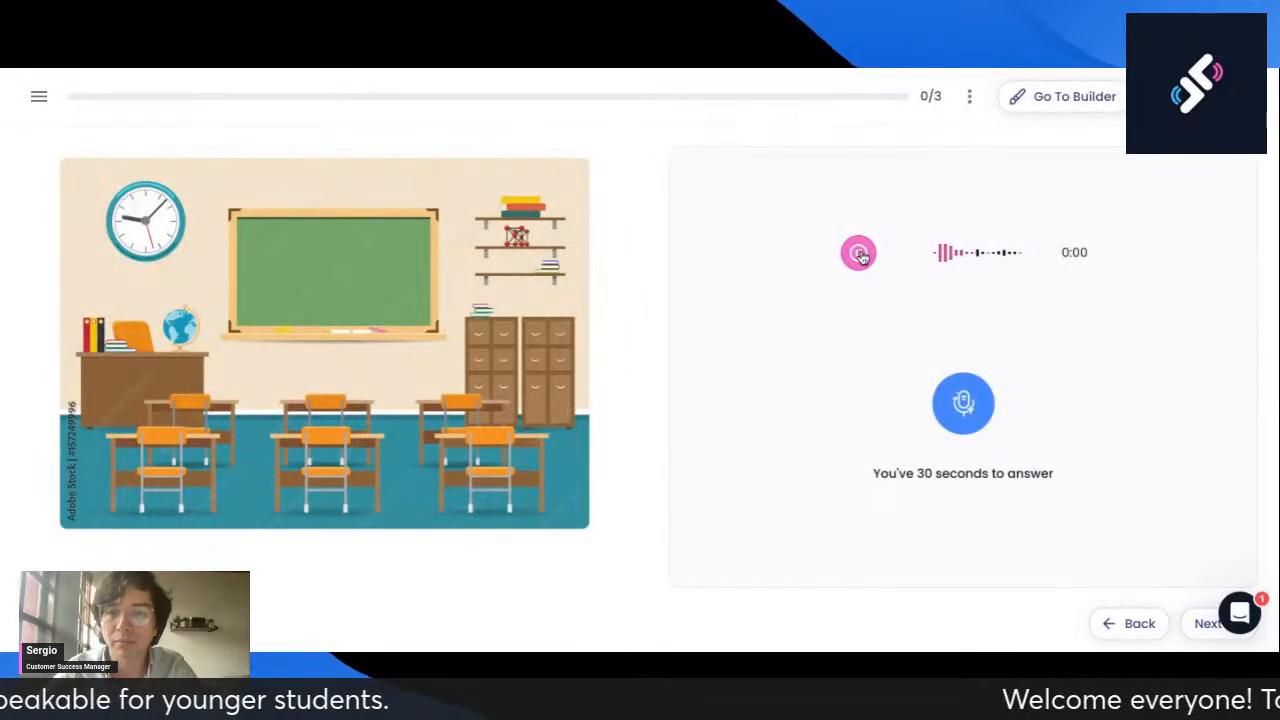
click(978, 402)
click(975, 402)
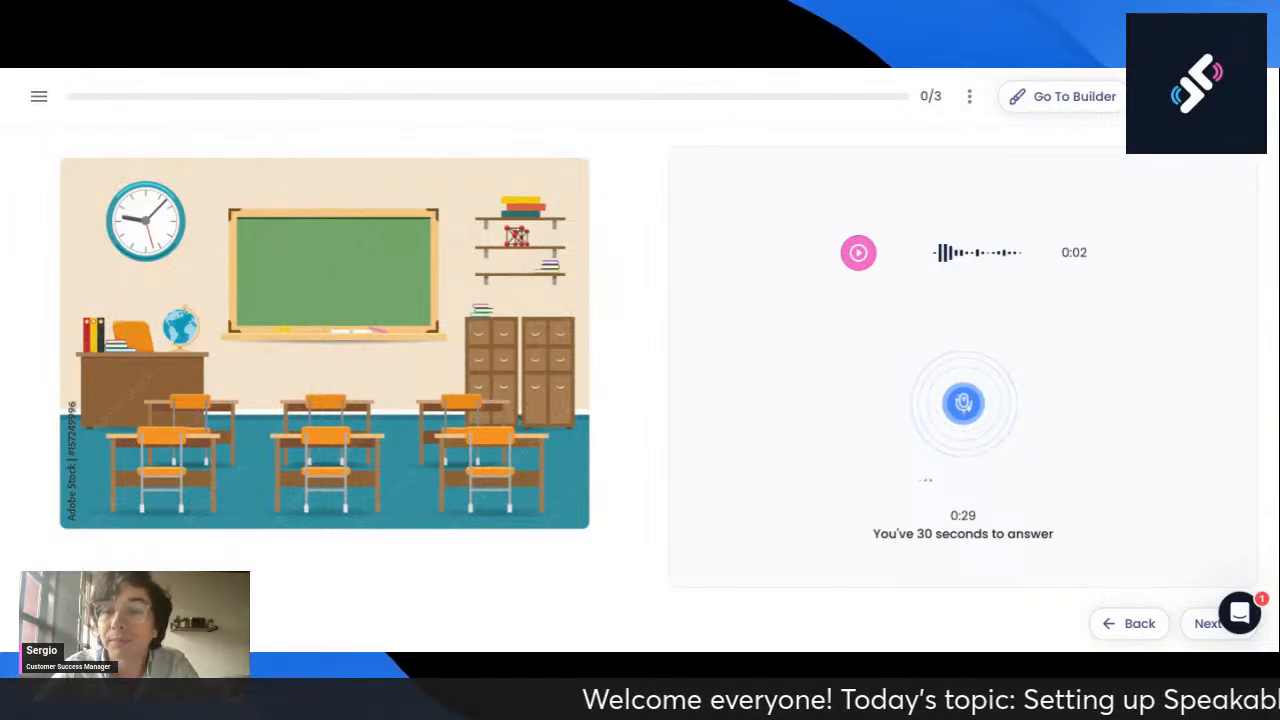
click(1028, 552)
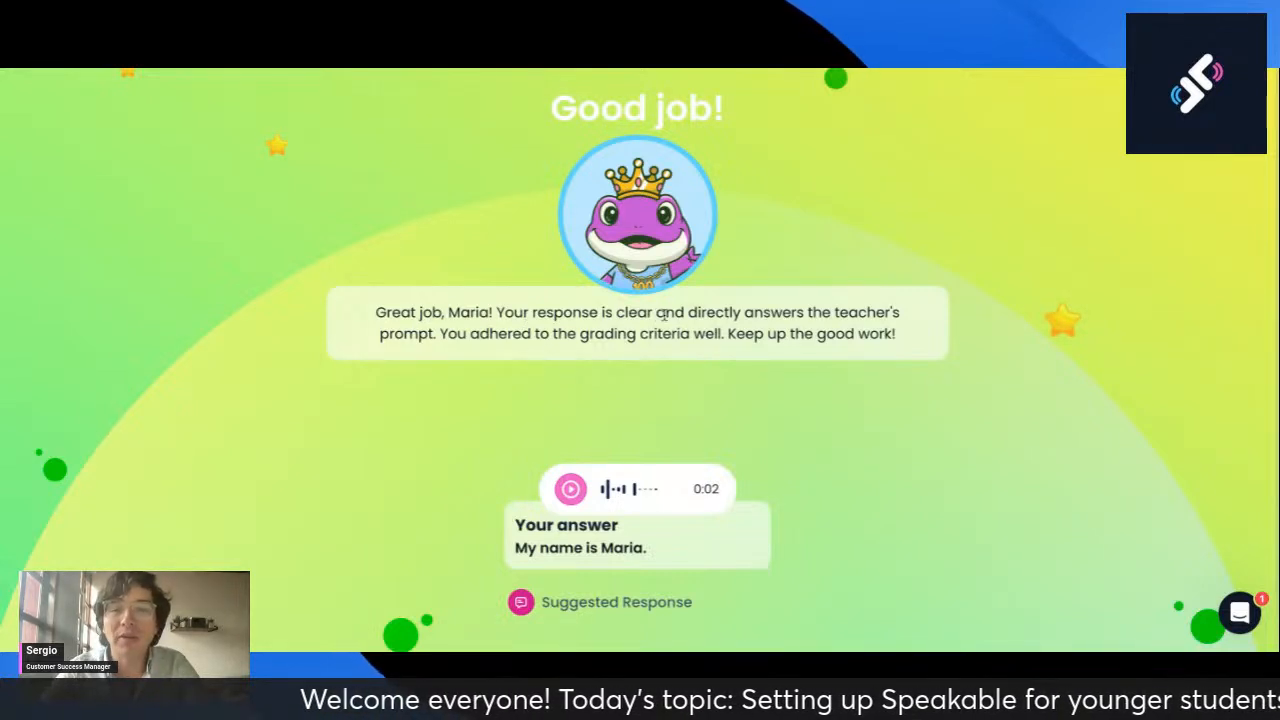
Step: Read the feedback on the recorded answer, view the suggested response and go back to the card
drag(383, 311, 507, 310)
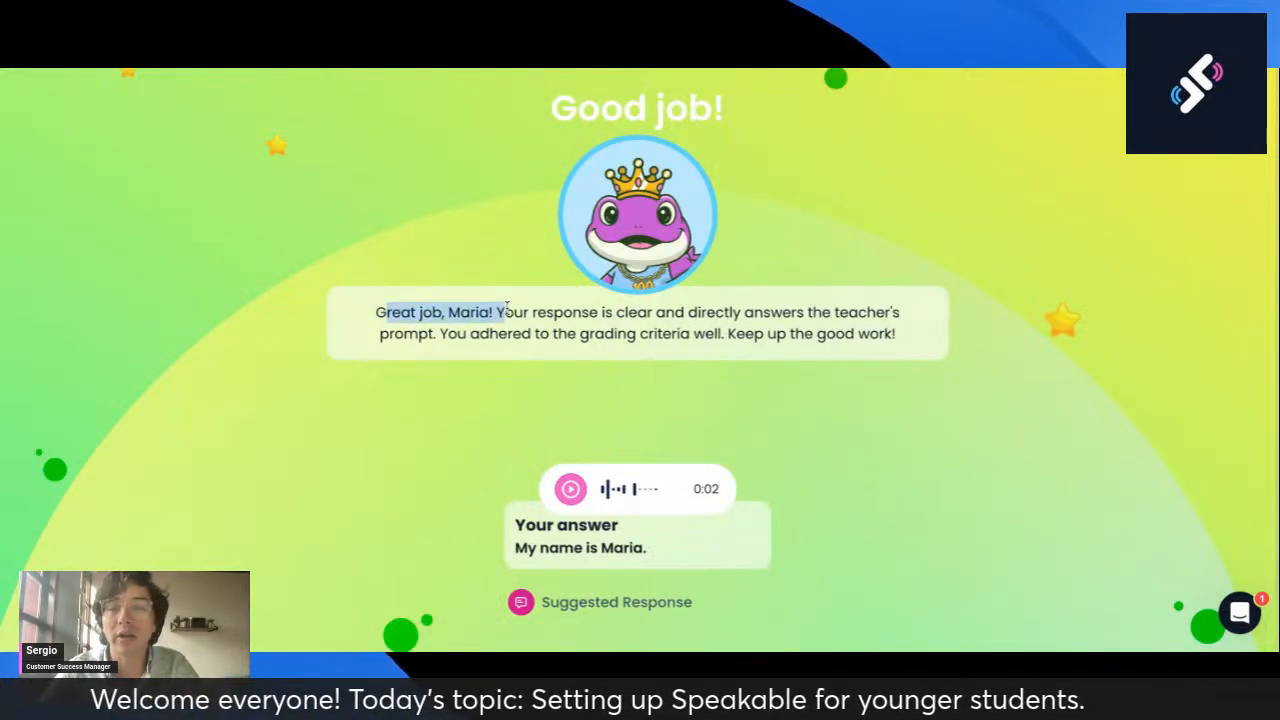
click(627, 415)
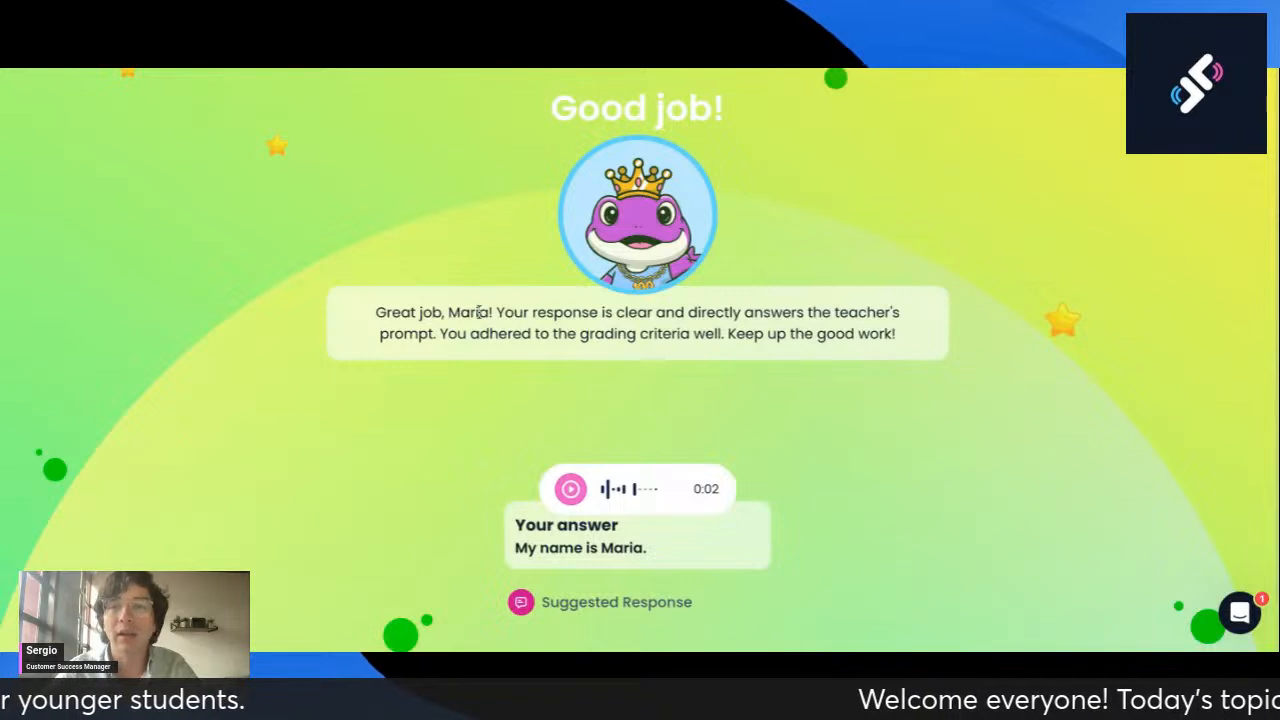
drag(369, 306, 932, 313)
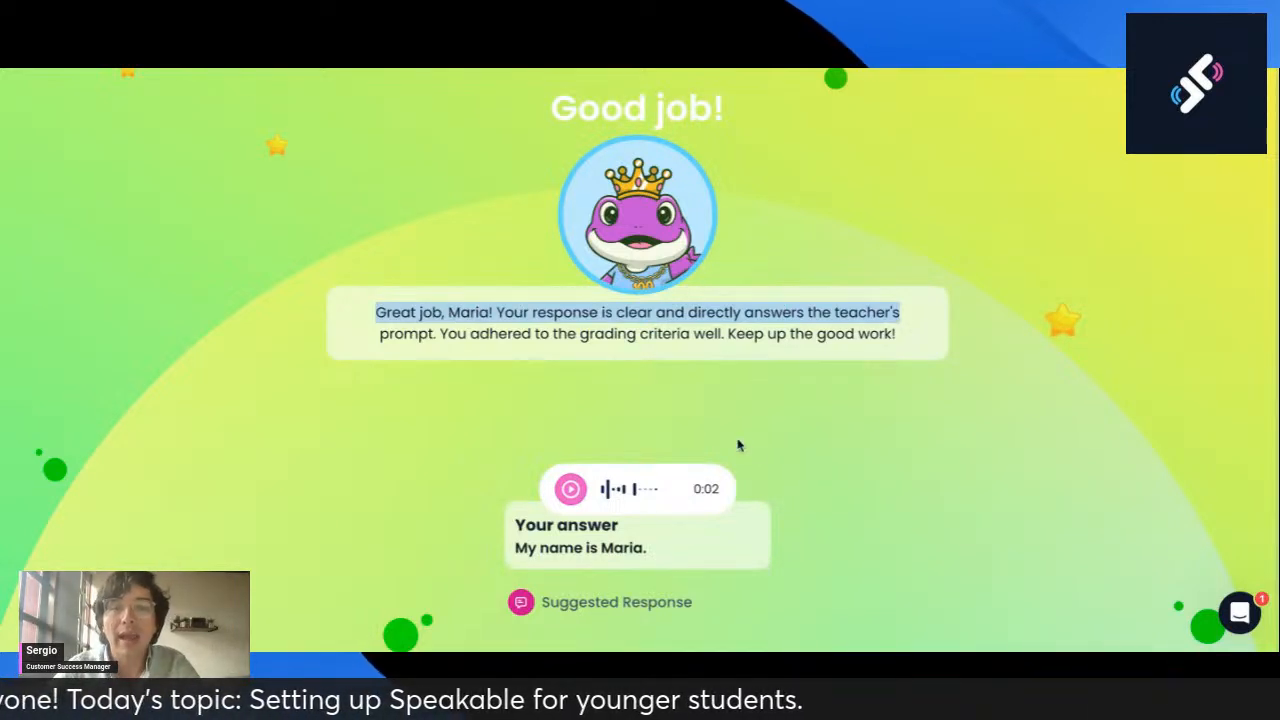
click(577, 538)
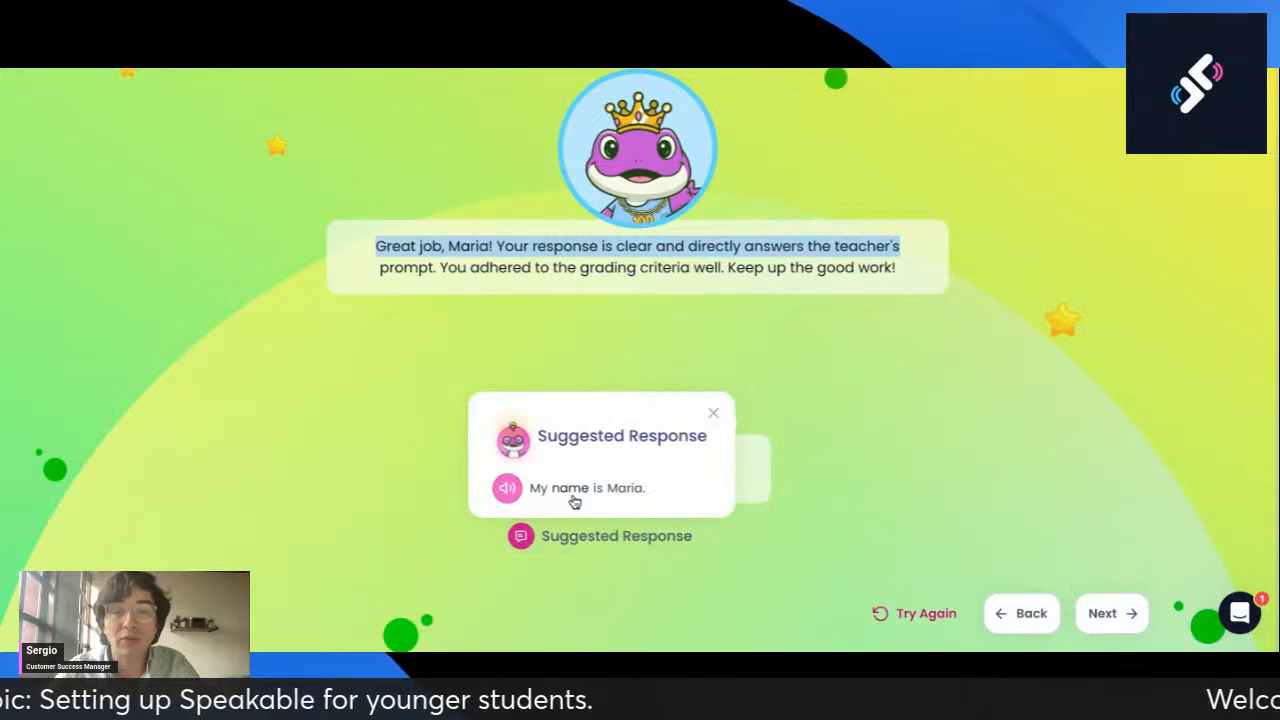
click(857, 489)
click(1035, 614)
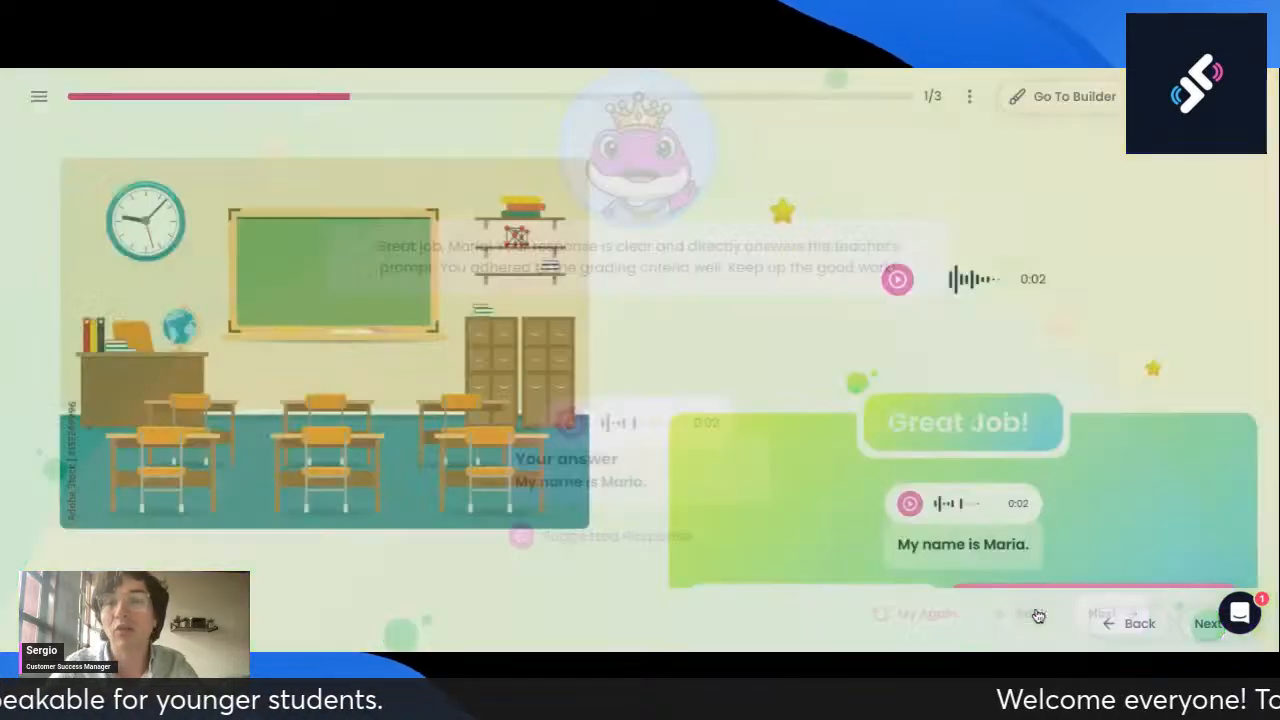
Step: Return to the builder and look over the Respond card's audio prompt, response type and picture
click(1052, 106)
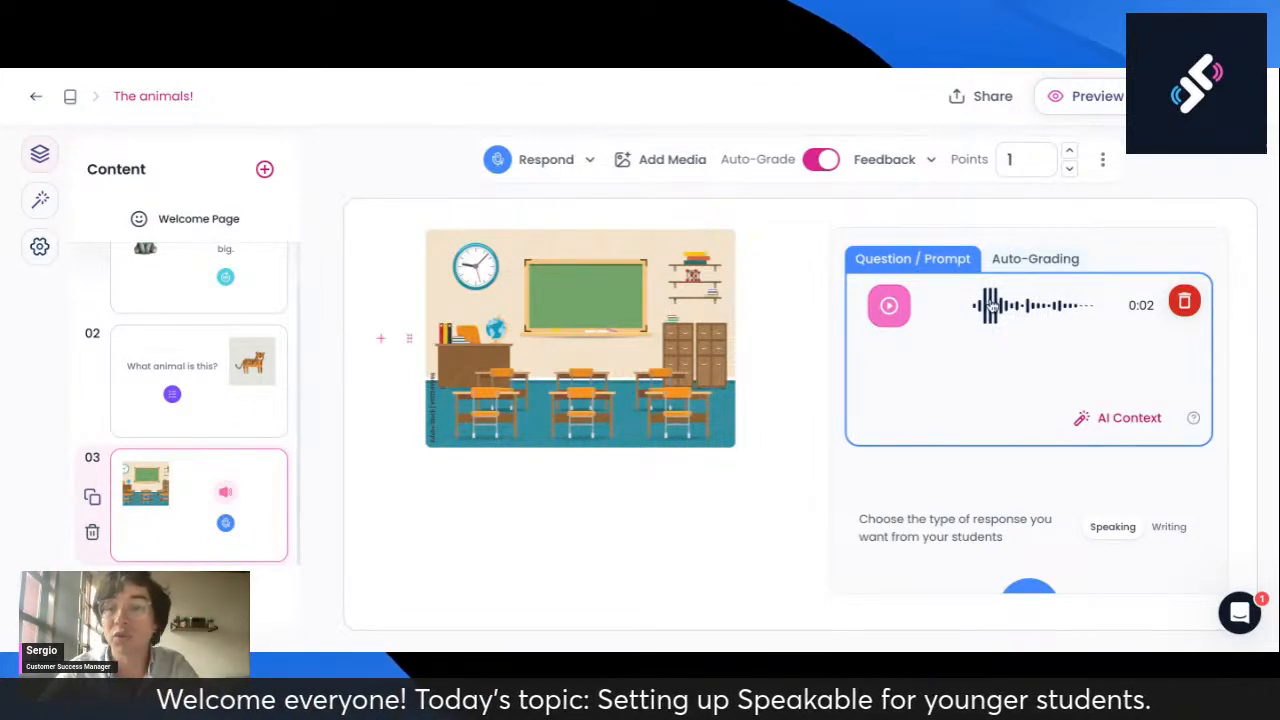
scroll(1030, 320, down, 1)
scroll(1030, 320, down, 1)
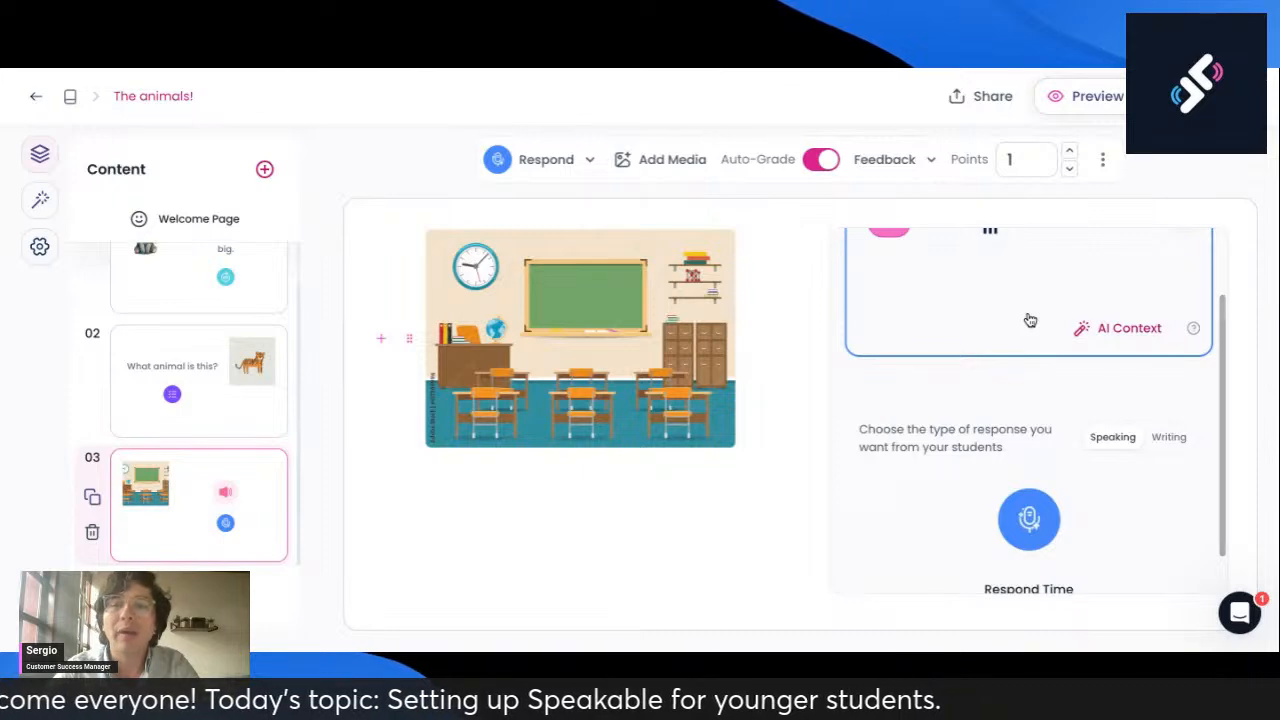
scroll(1028, 323, down, 1)
scroll(1028, 323, up, 3)
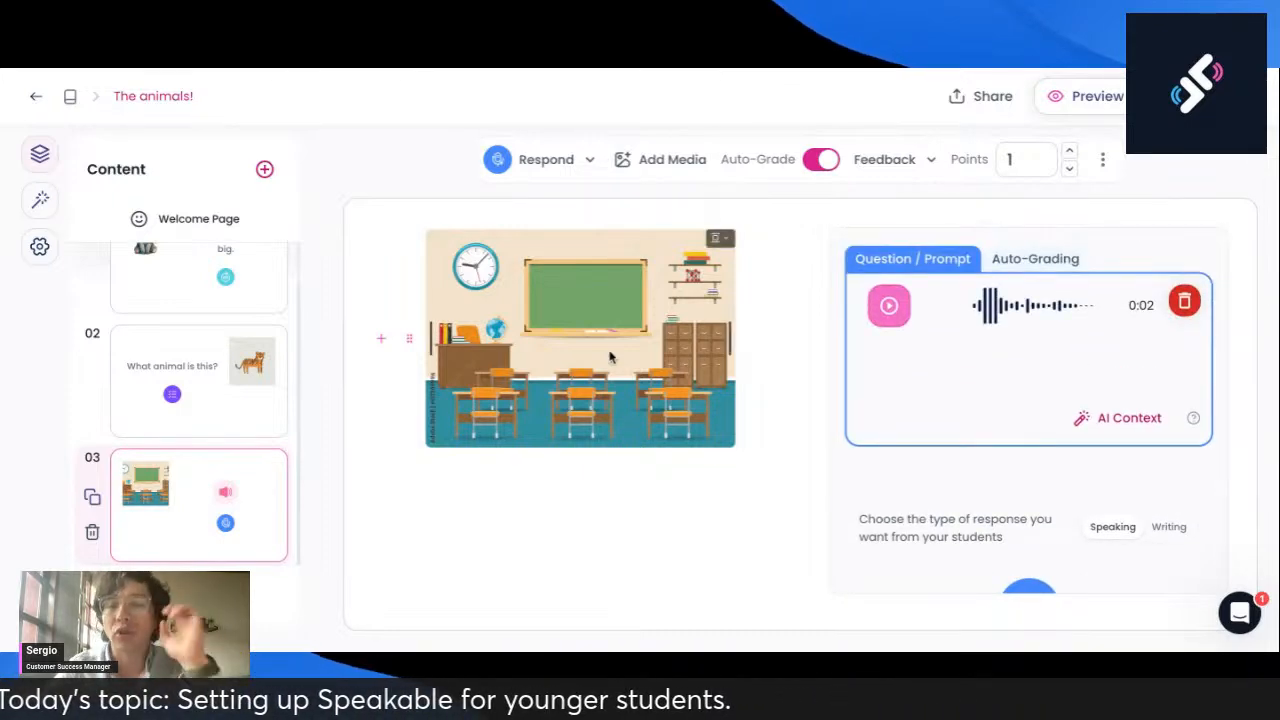
Step: Add a fourth Respond card with a flying eagle picture found by searching "illustration of an eagle", and set its prompt to "What animal is this?"
click(265, 169)
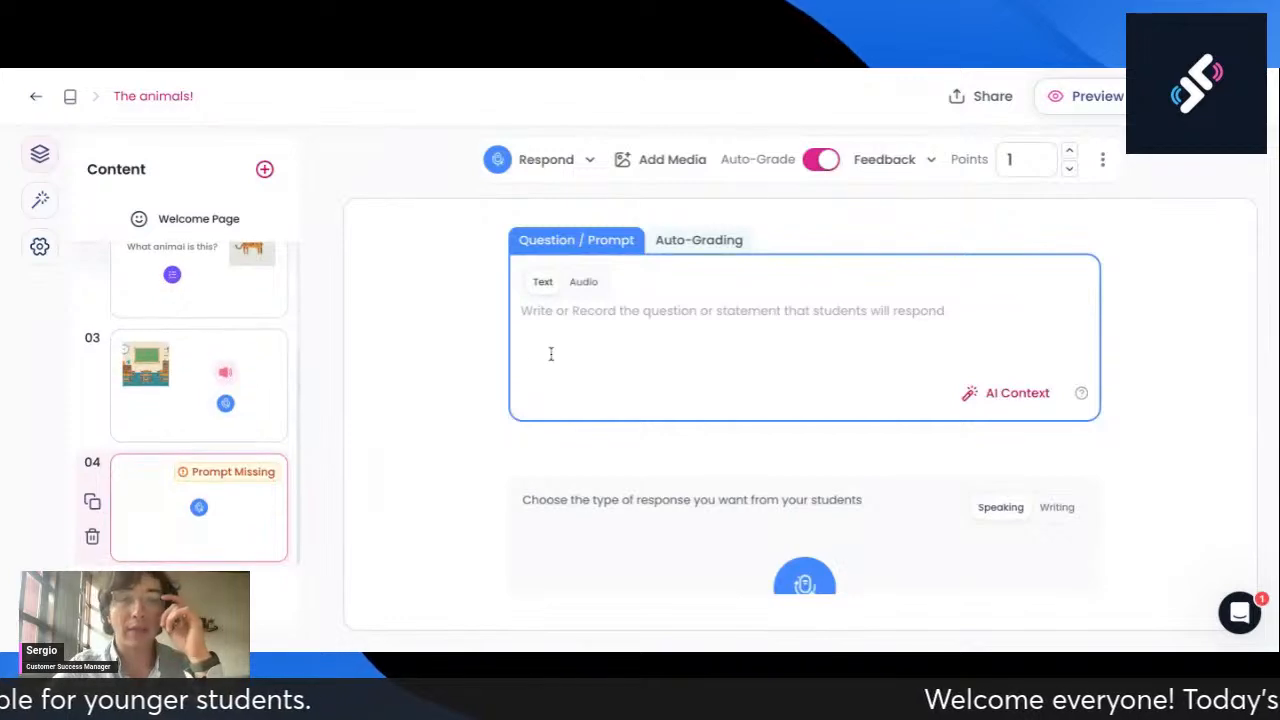
click(440, 412)
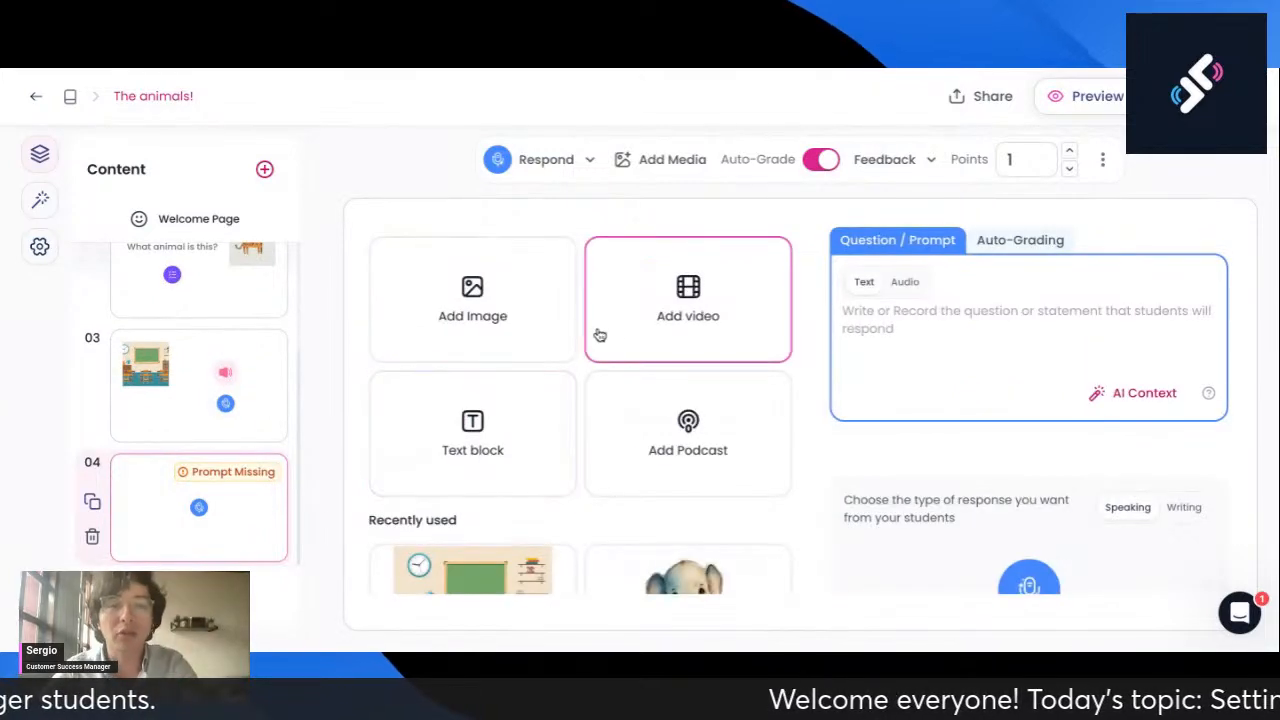
click(500, 326)
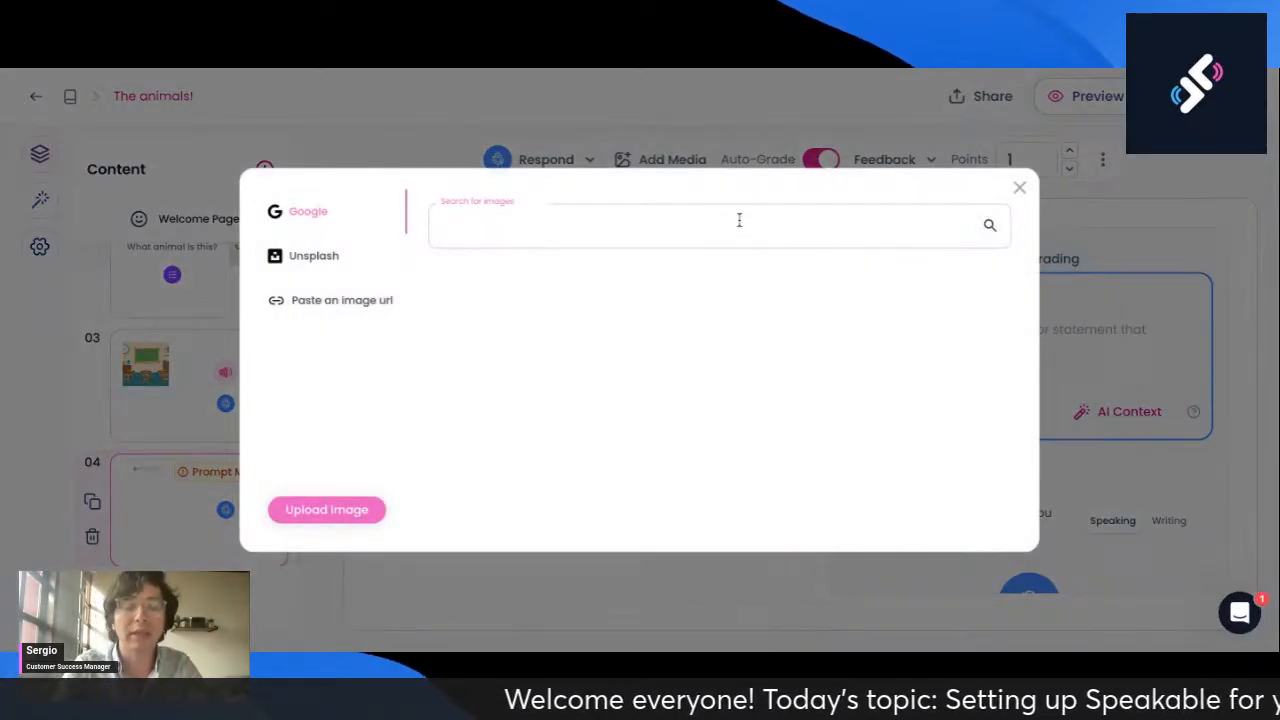
text(ill)
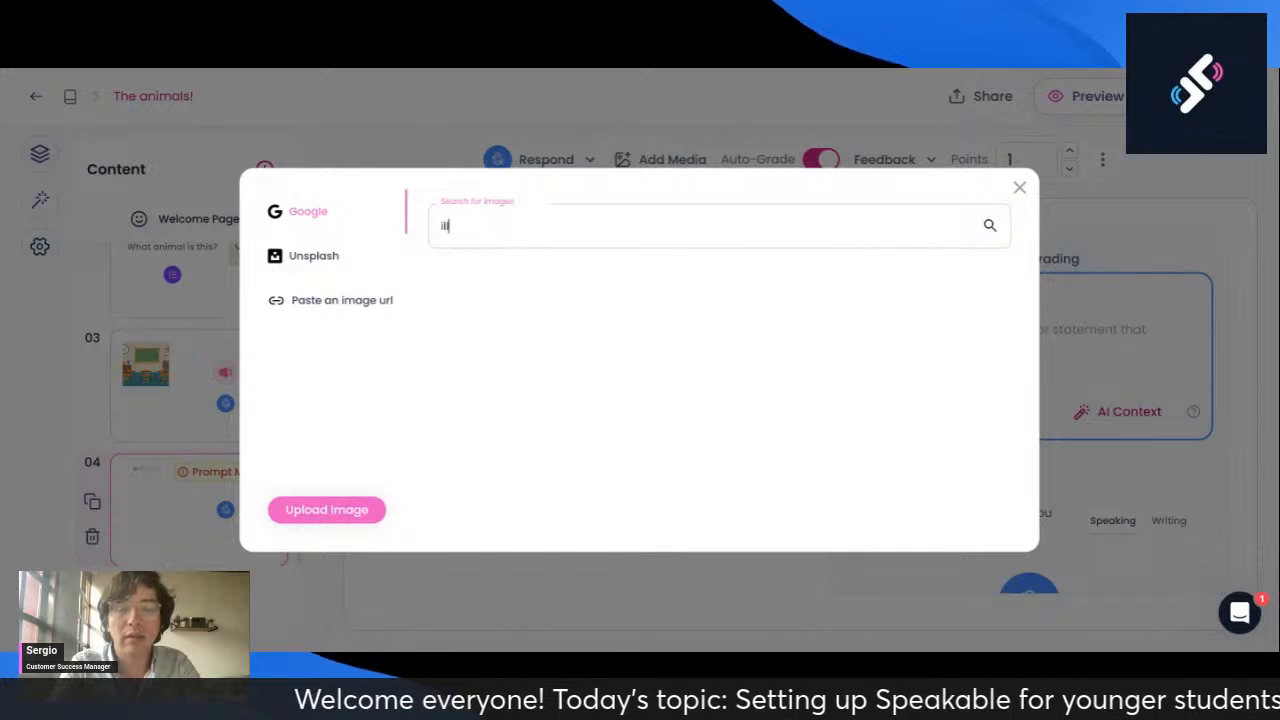
text(ustration of a)
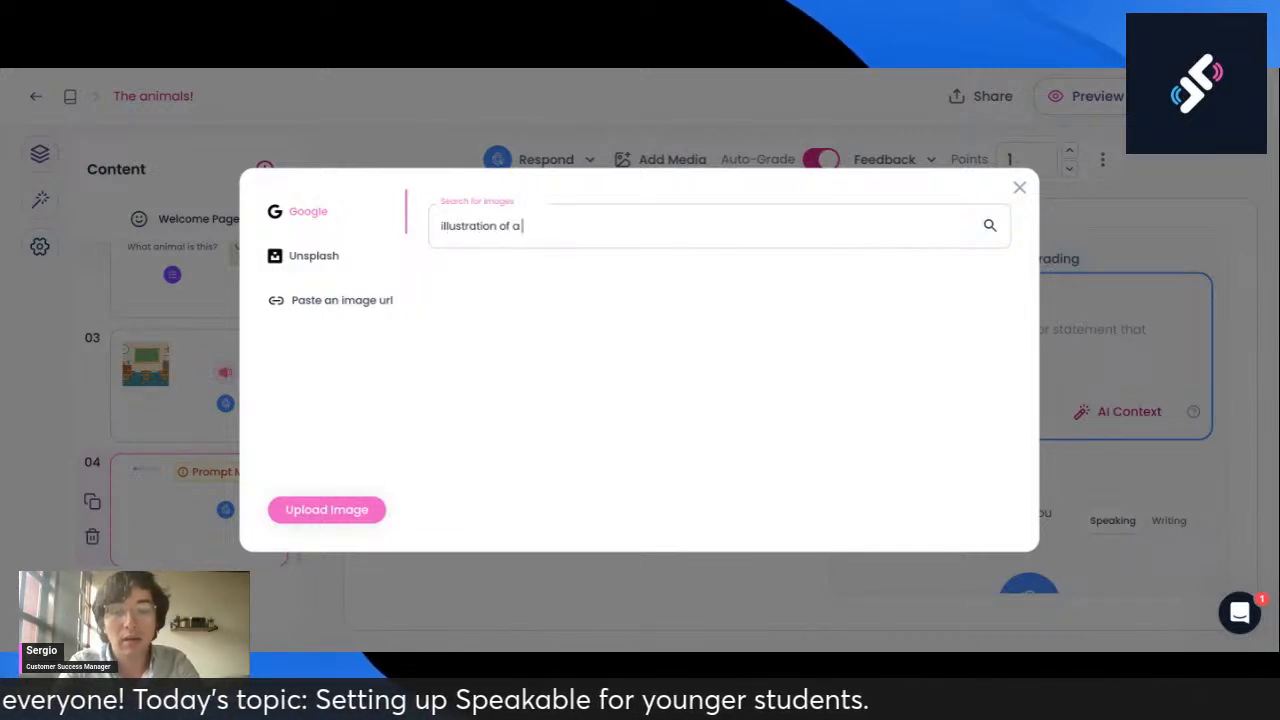
text(n eagle)
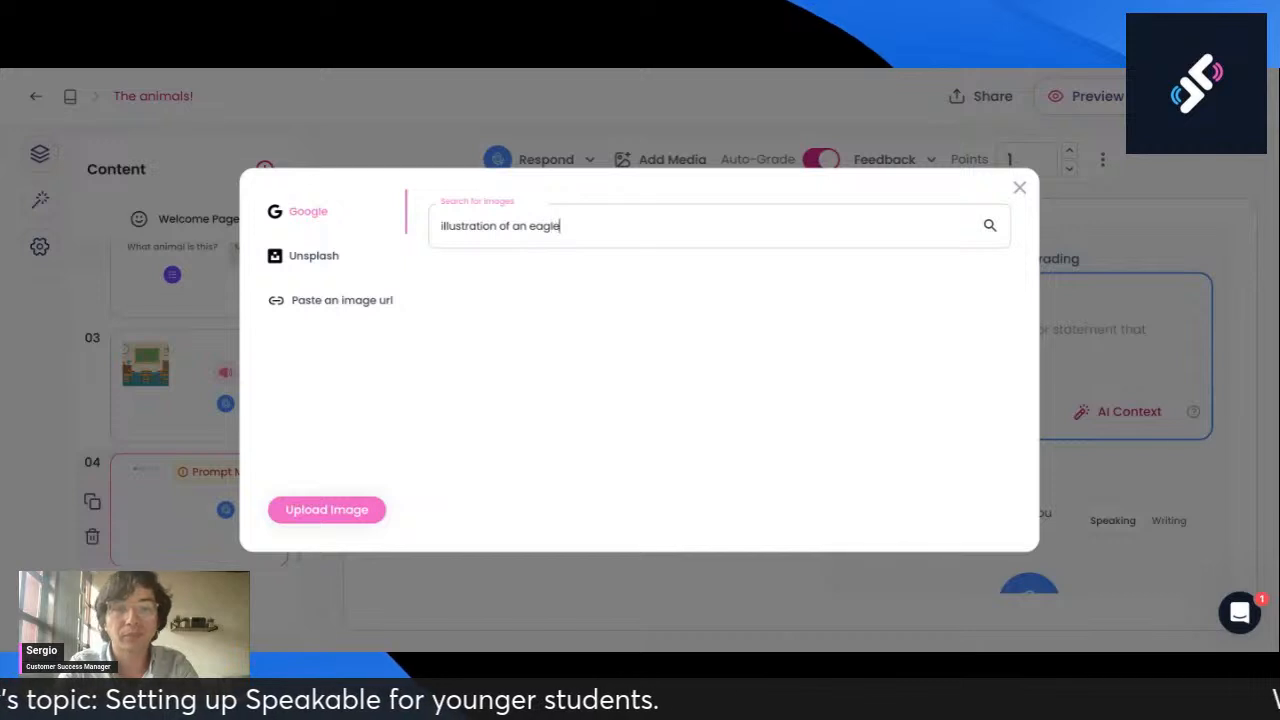
key(Return)
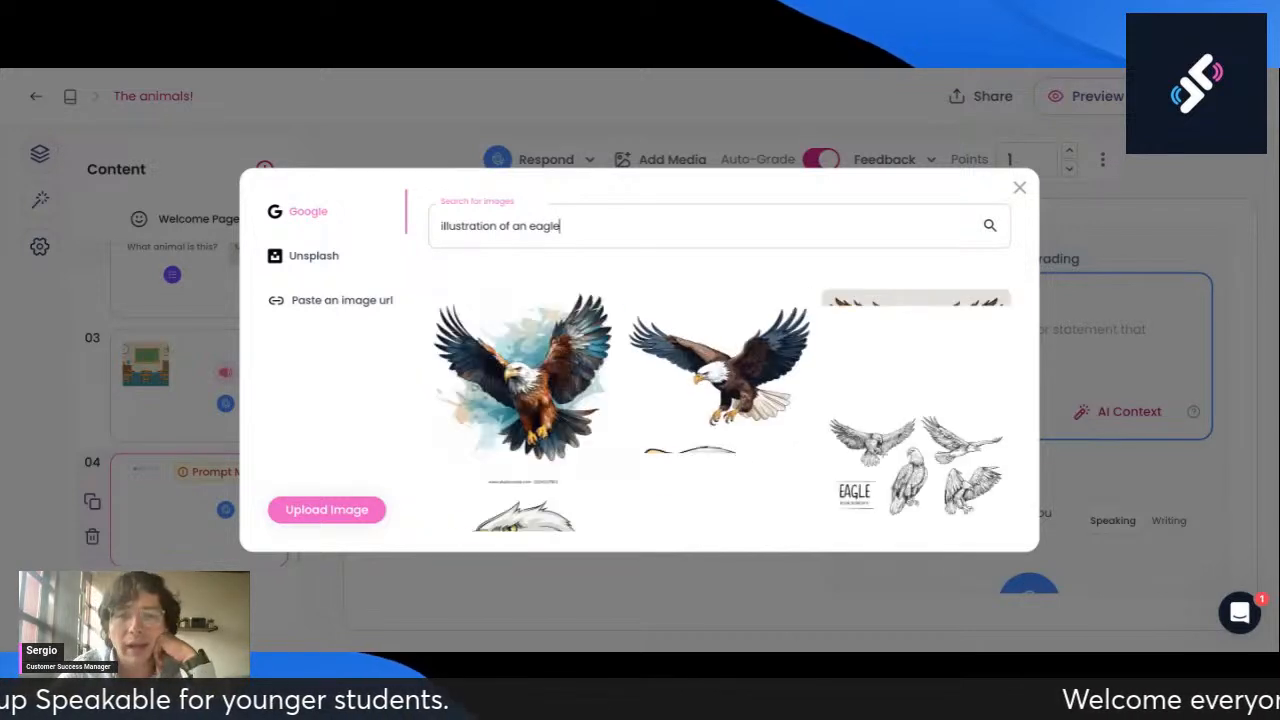
scroll(655, 410, down, 1)
scroll(655, 410, down, 5)
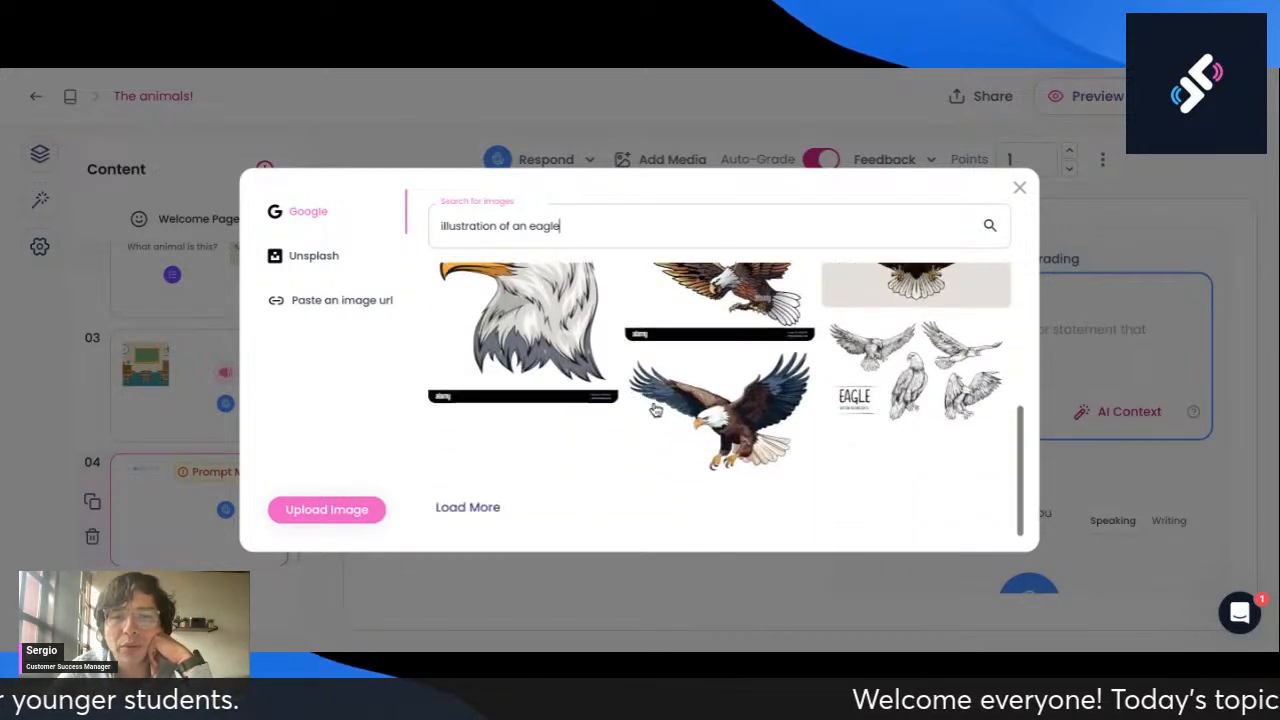
click(722, 418)
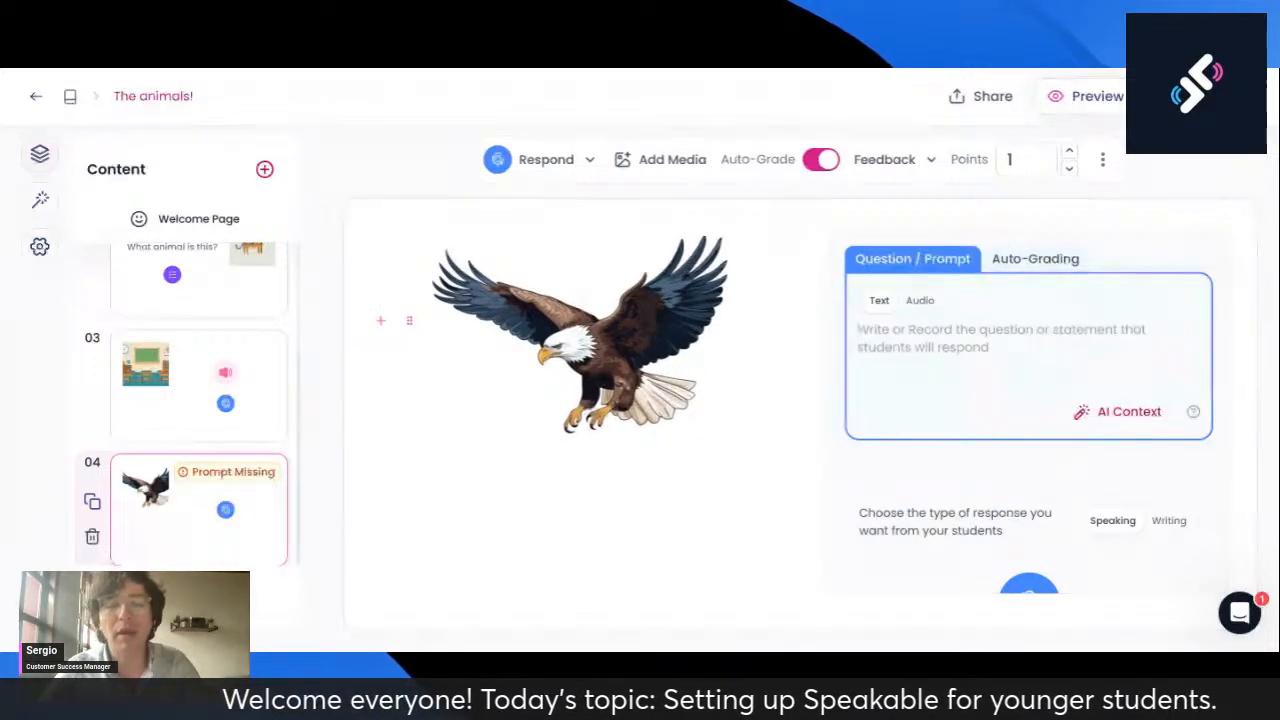
text(What animal is this?)
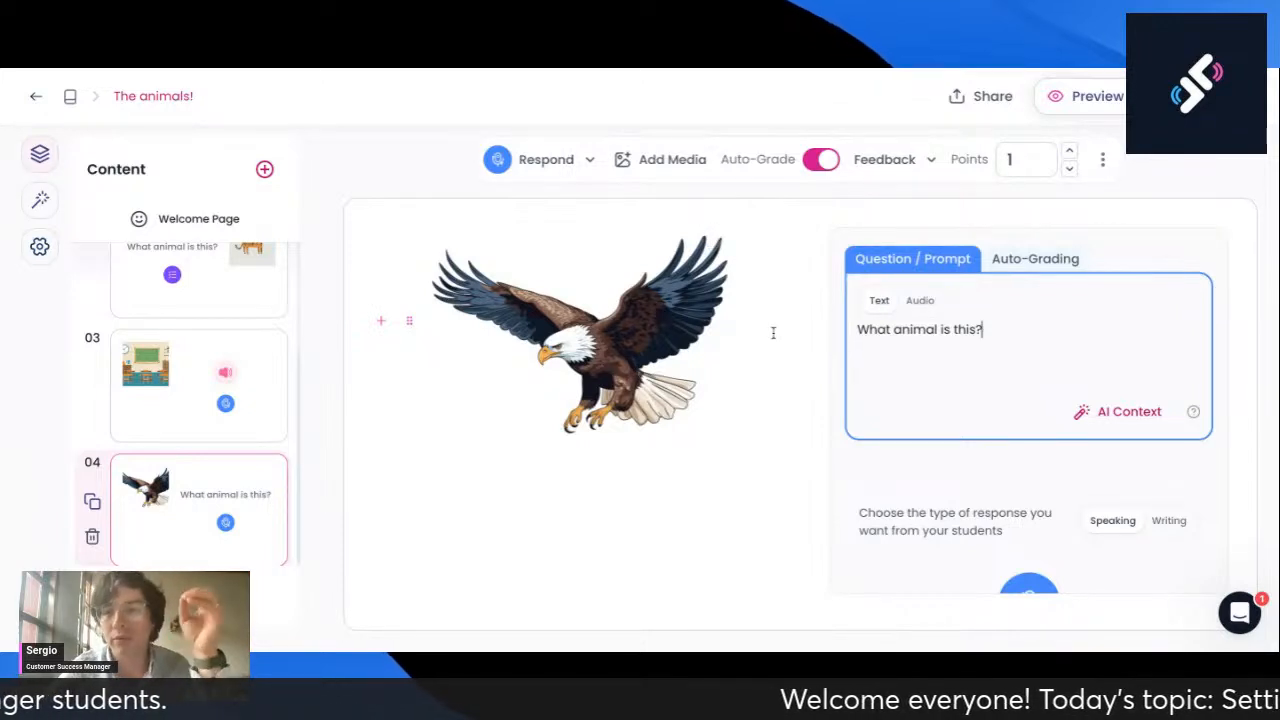
Step: Try to generate AI context from the eagle picture for the fourth card's "What animal is this?" prompt
click(978, 337)
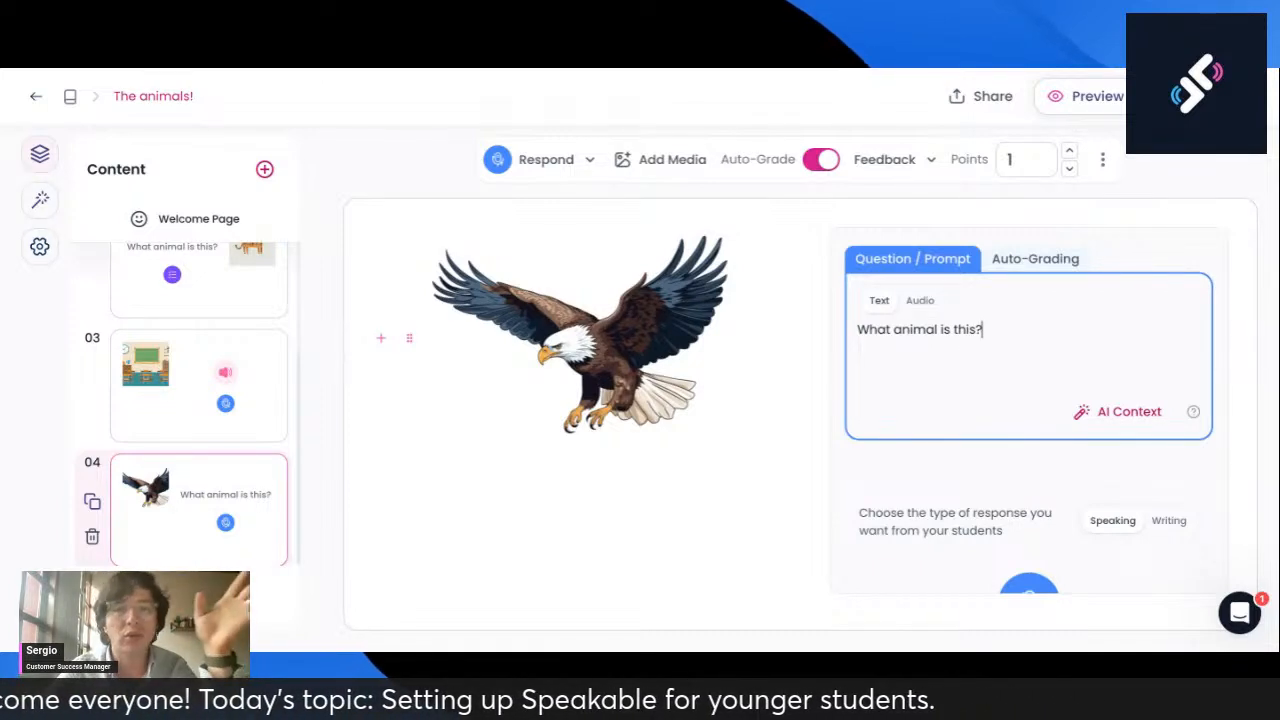
click(1113, 413)
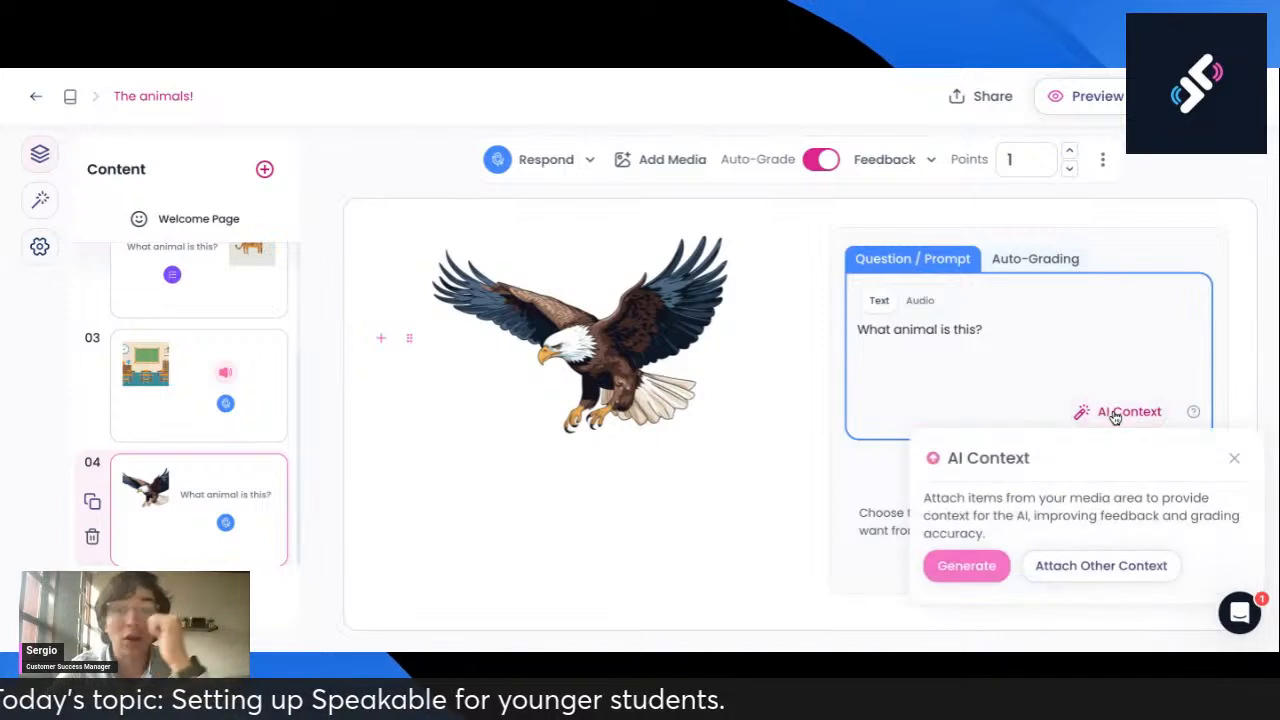
click(966, 568)
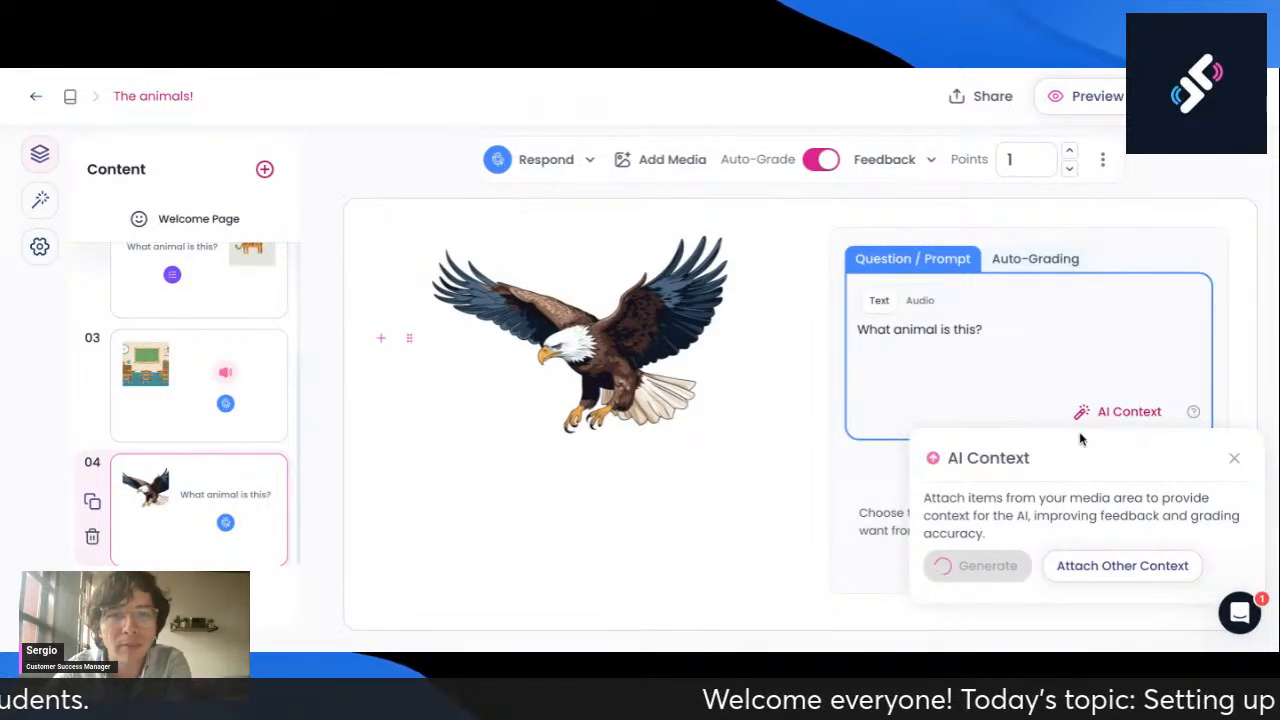
click(1145, 413)
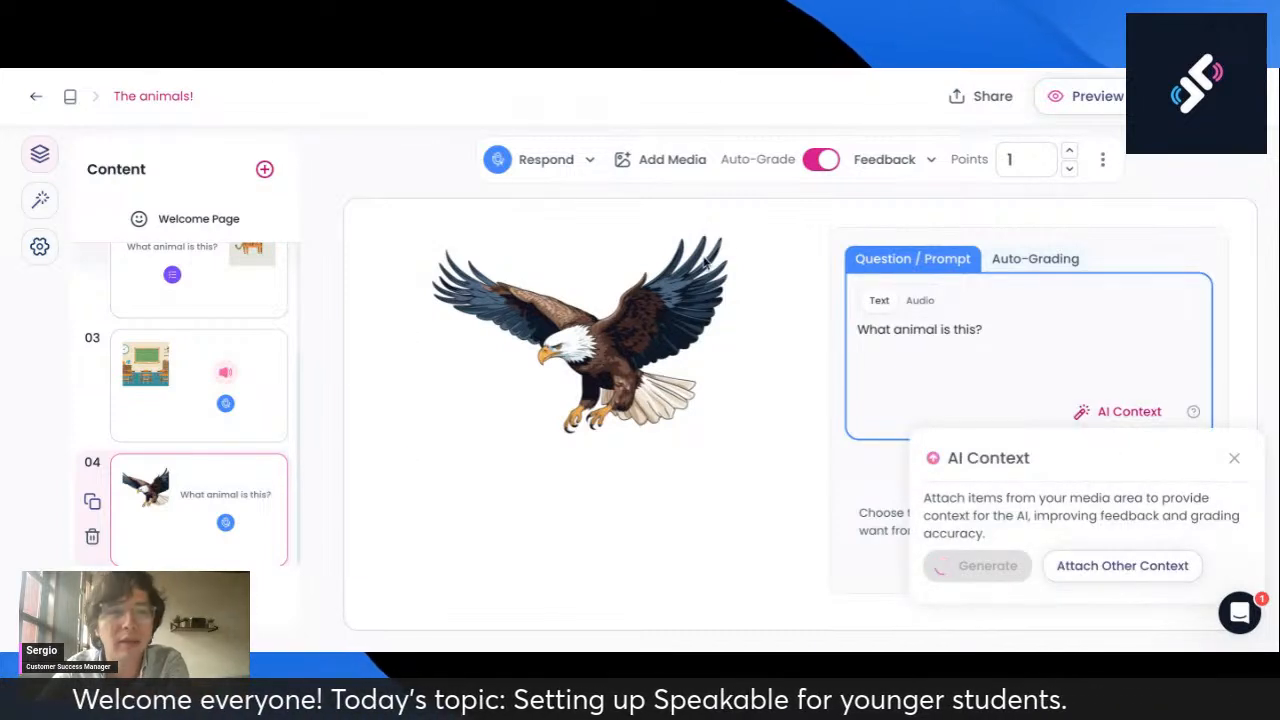
Step: Add a fifth Respond card and open a media area beside its prompt
click(264, 169)
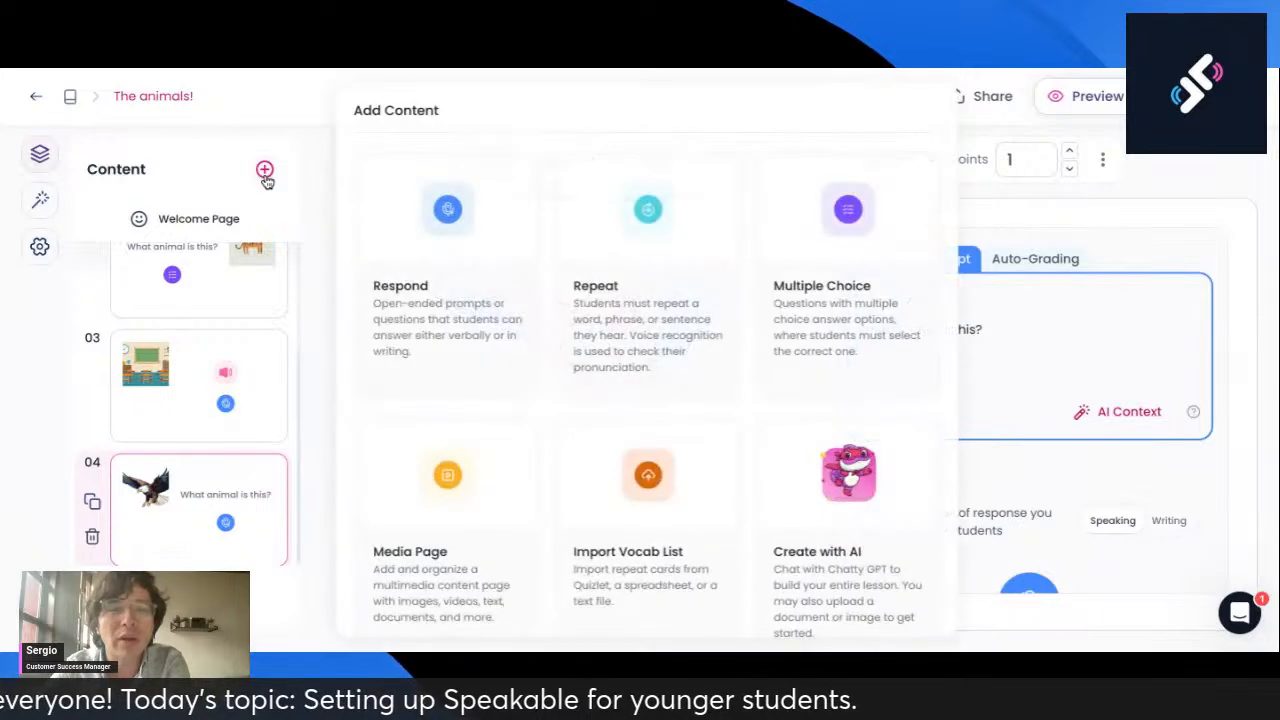
click(478, 265)
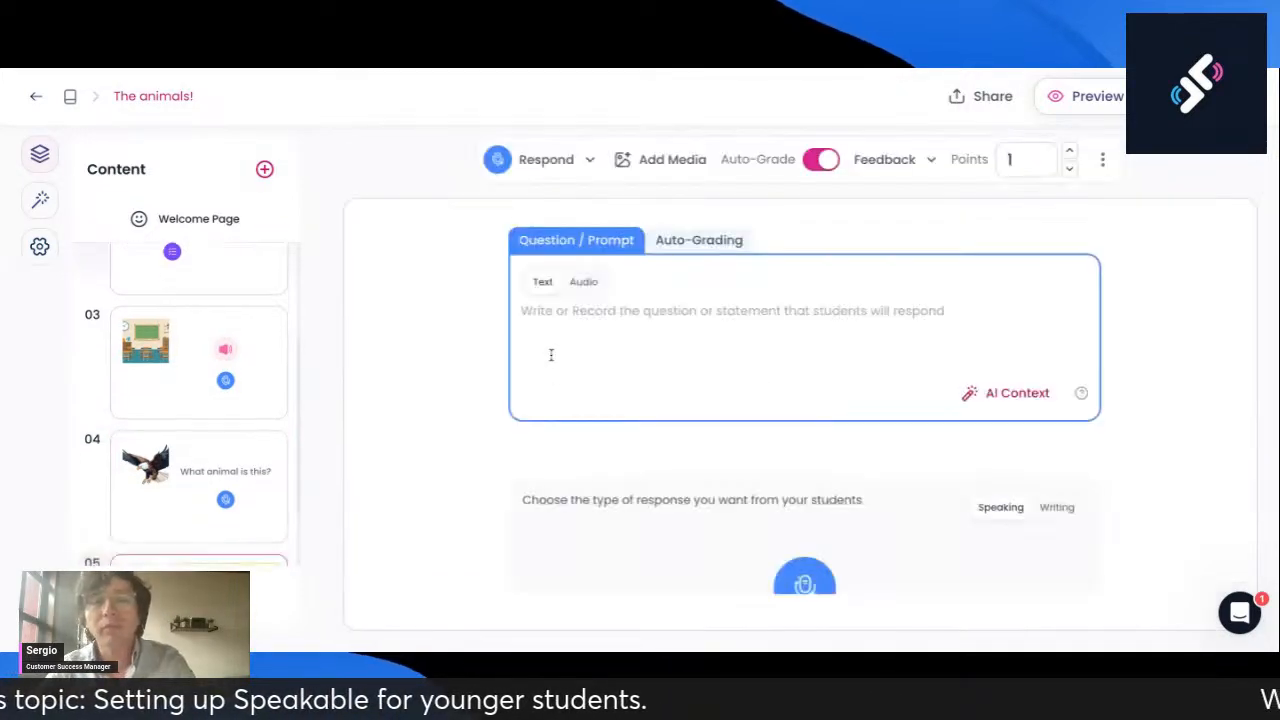
mouse_move(443, 357)
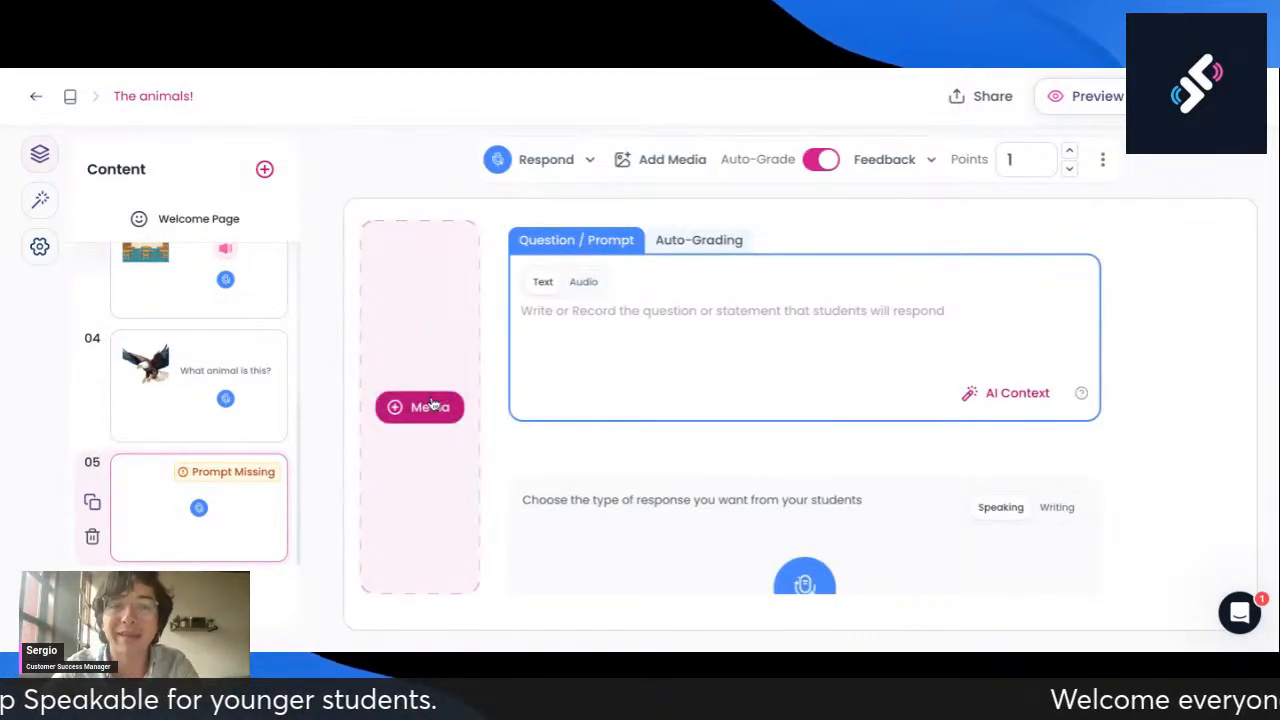
click(432, 403)
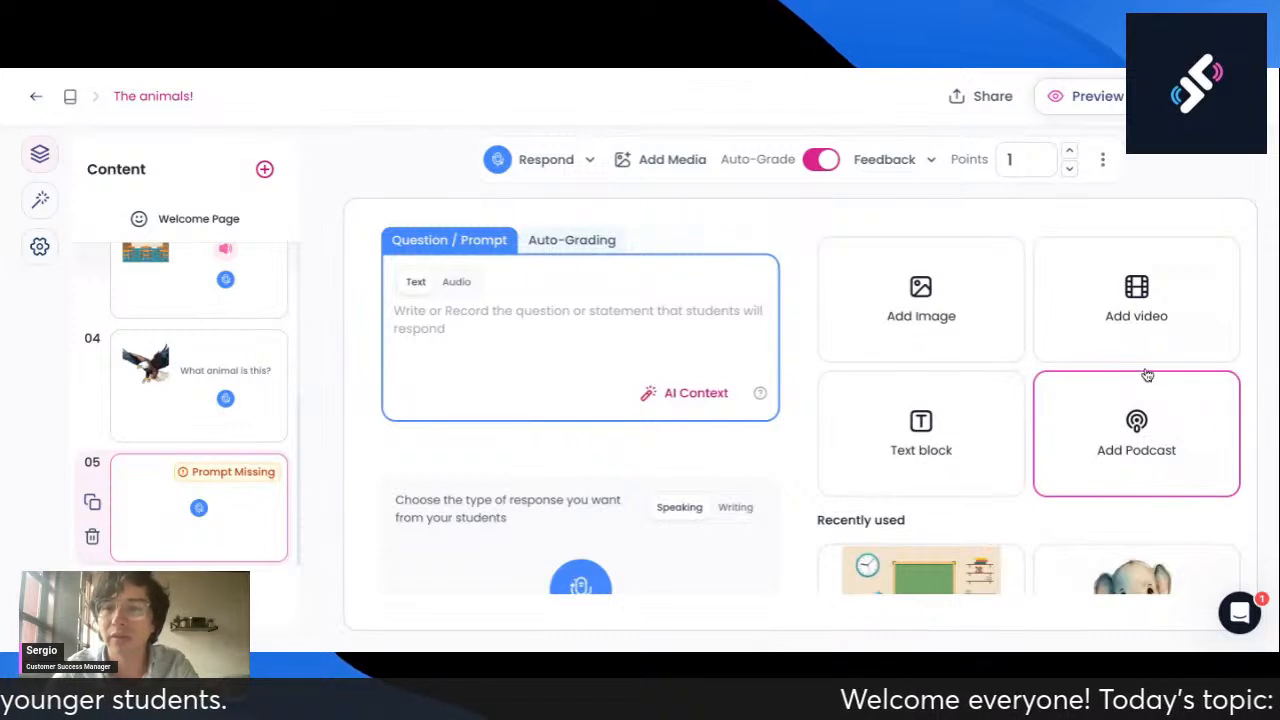
Step: Search YouTube for "baby shark" and embed the "baby shark ORIGINAL" video in the fifth card
click(1120, 316)
click(1033, 160)
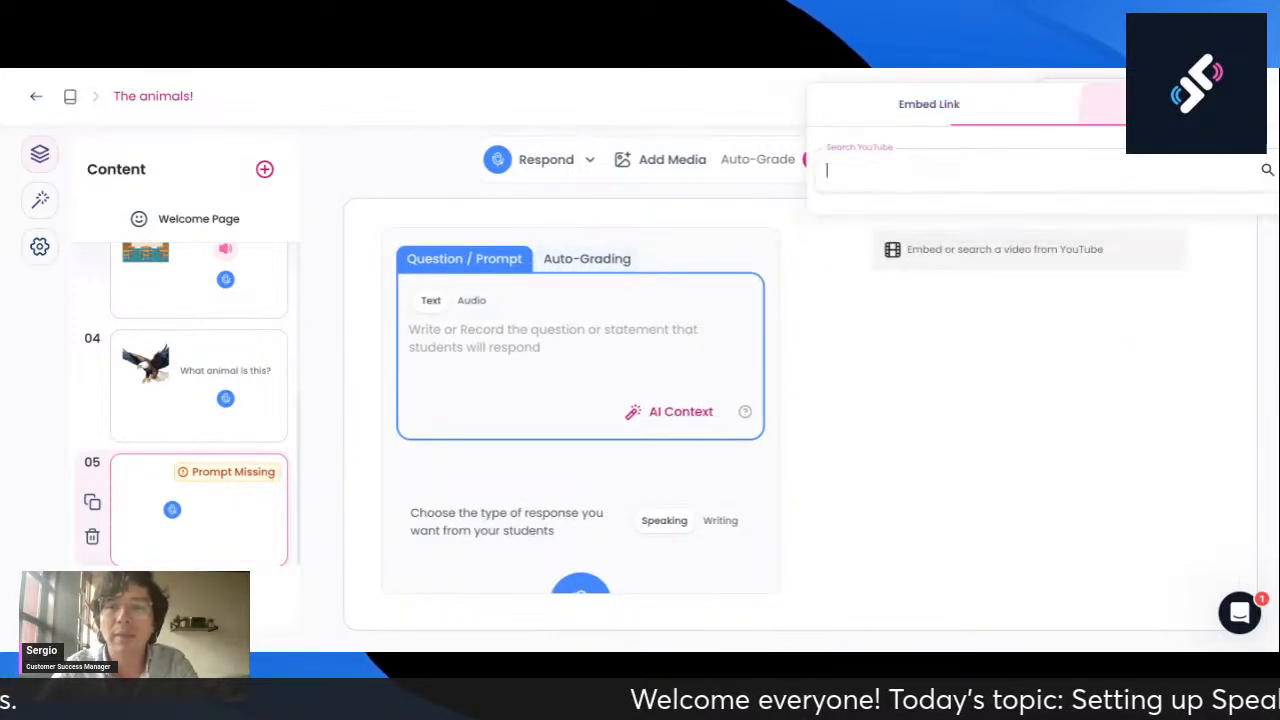
text(baby shark)
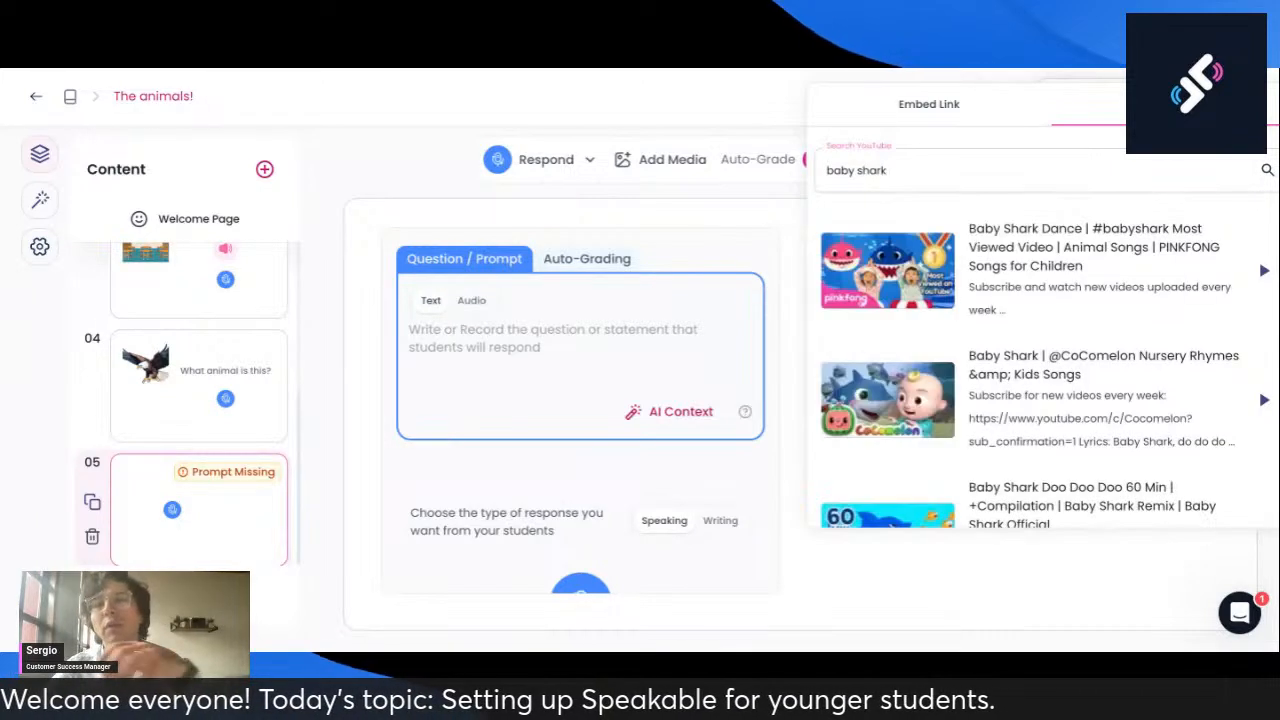
scroll(1058, 375, down, 3)
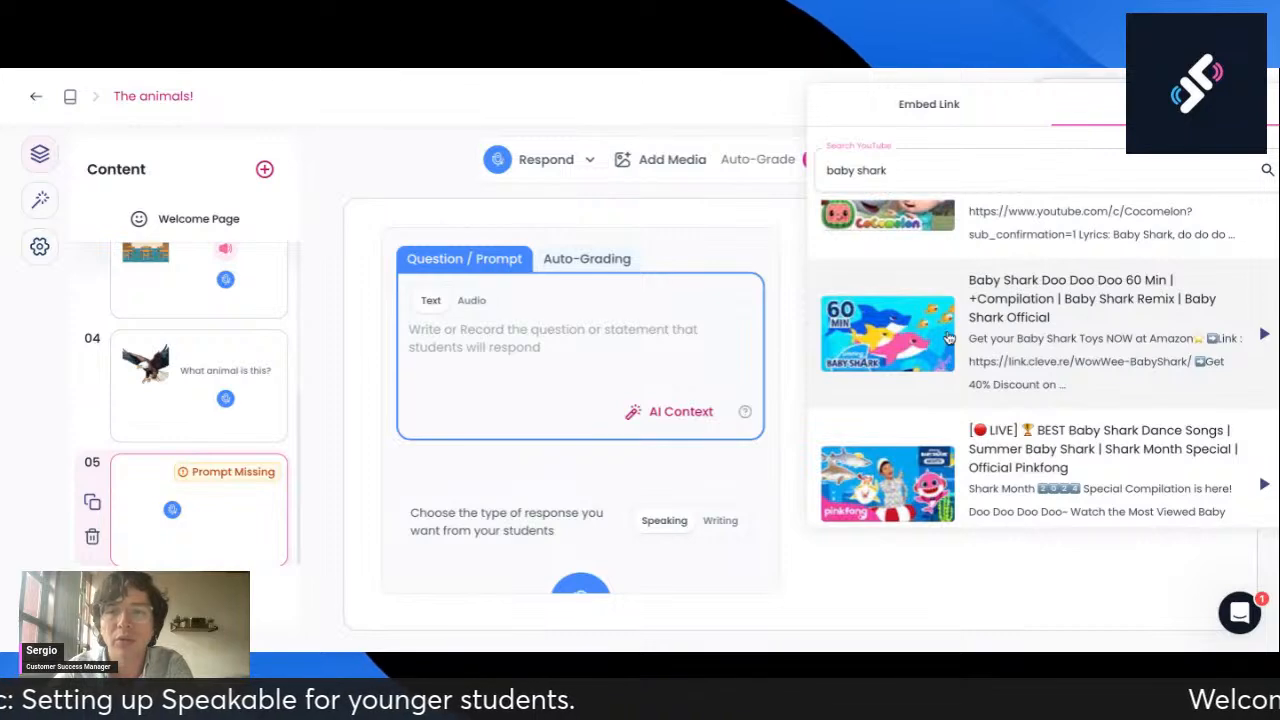
scroll(1030, 390, down, 2)
scroll(1030, 390, down, 3)
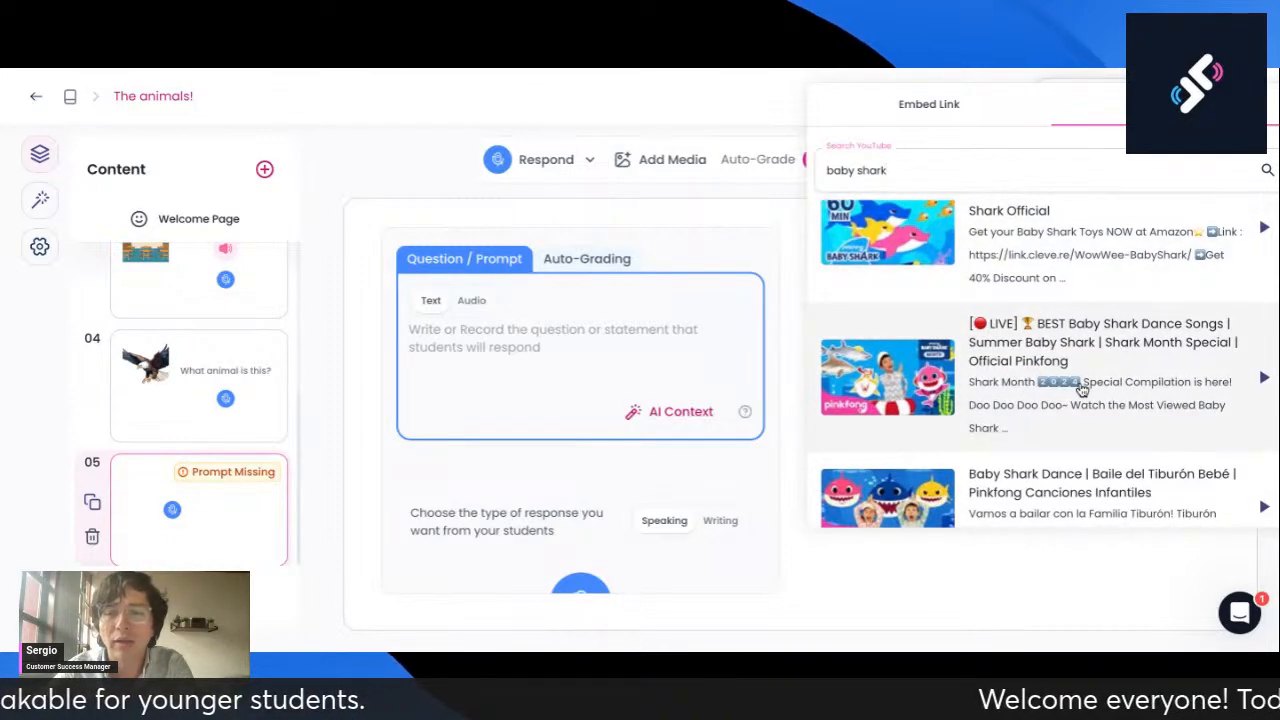
scroll(1082, 390, down, 2)
scroll(1082, 390, down, 1)
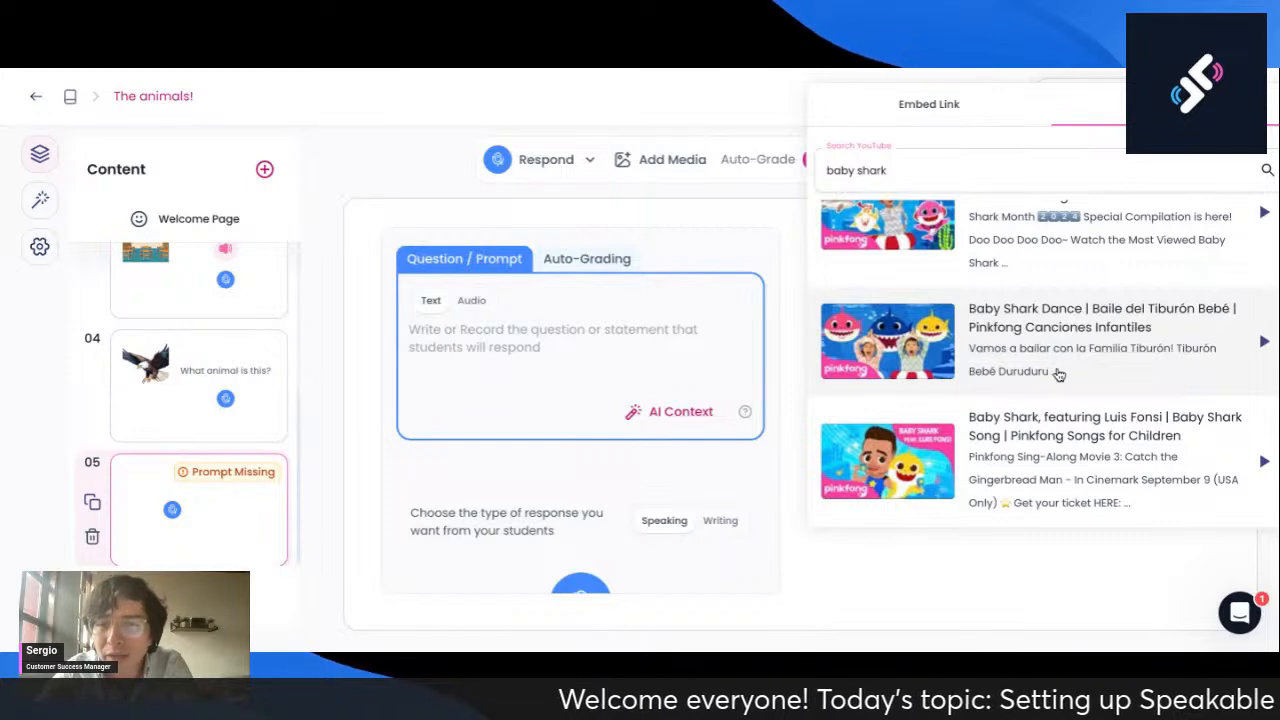
scroll(1052, 370, down, 3)
scroll(1043, 372, down, 3)
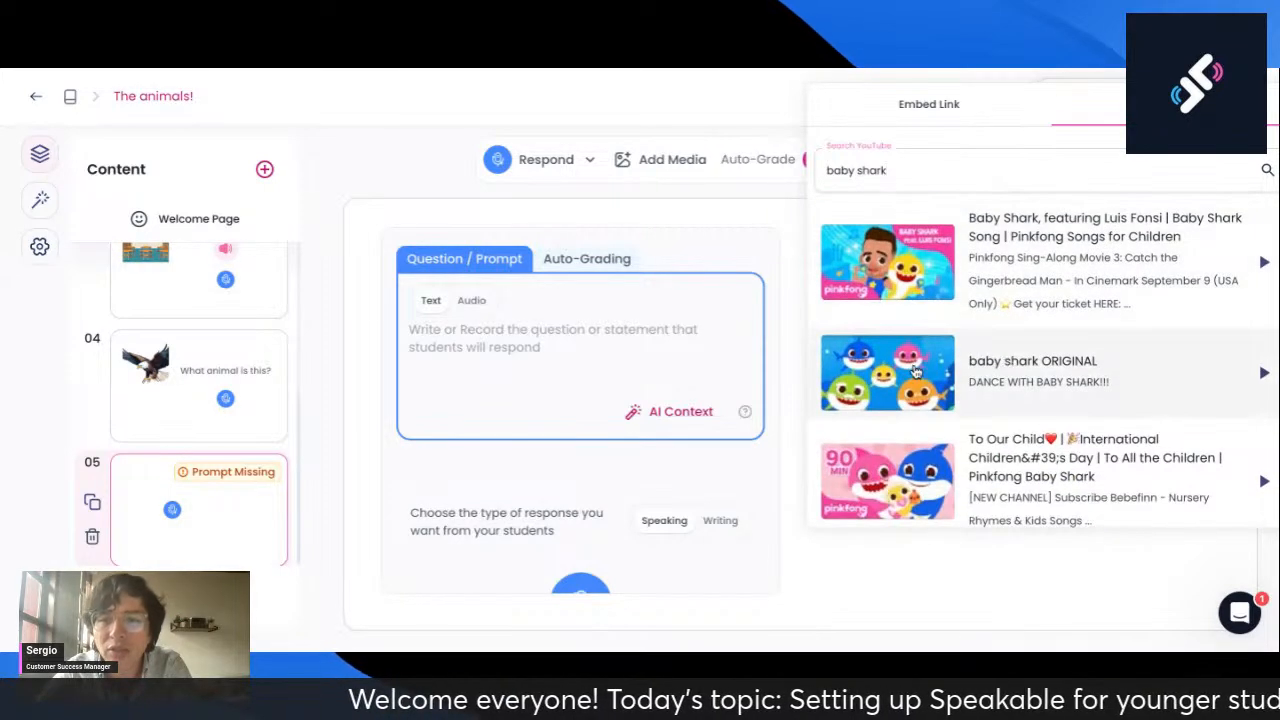
click(912, 370)
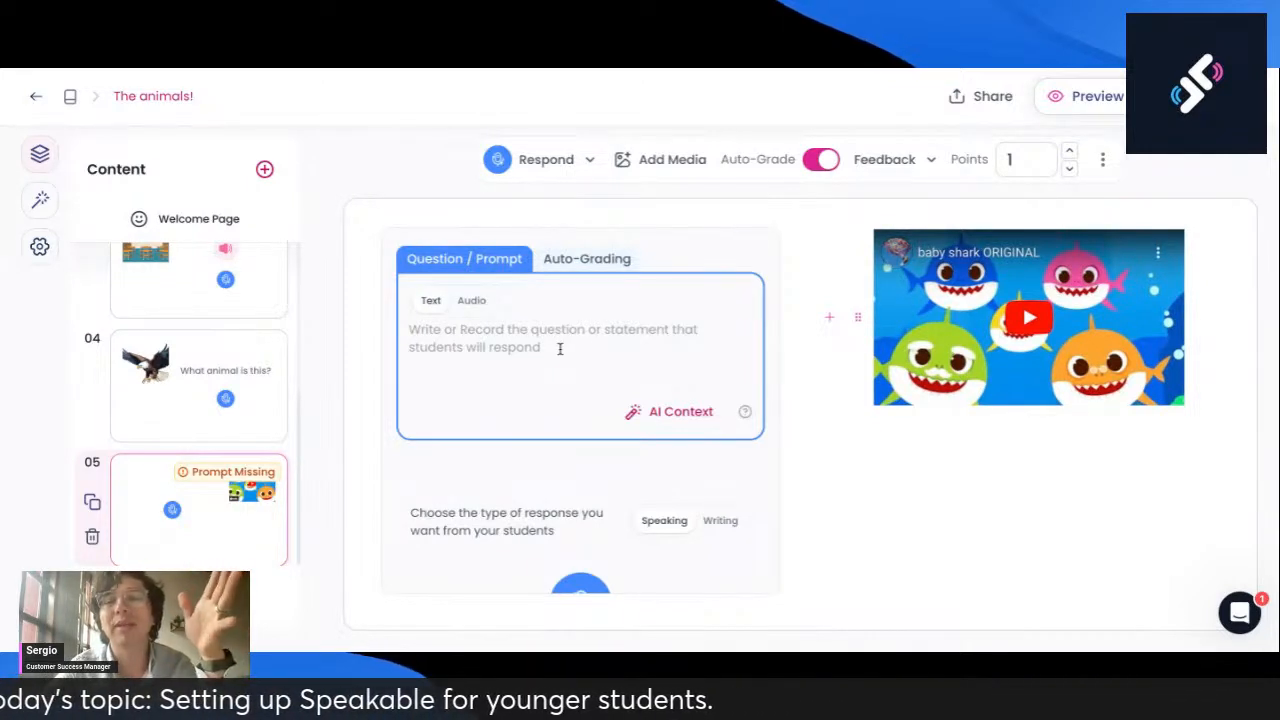
Step: Set the fifth card's prompt to "What song is this?"
click(632, 333)
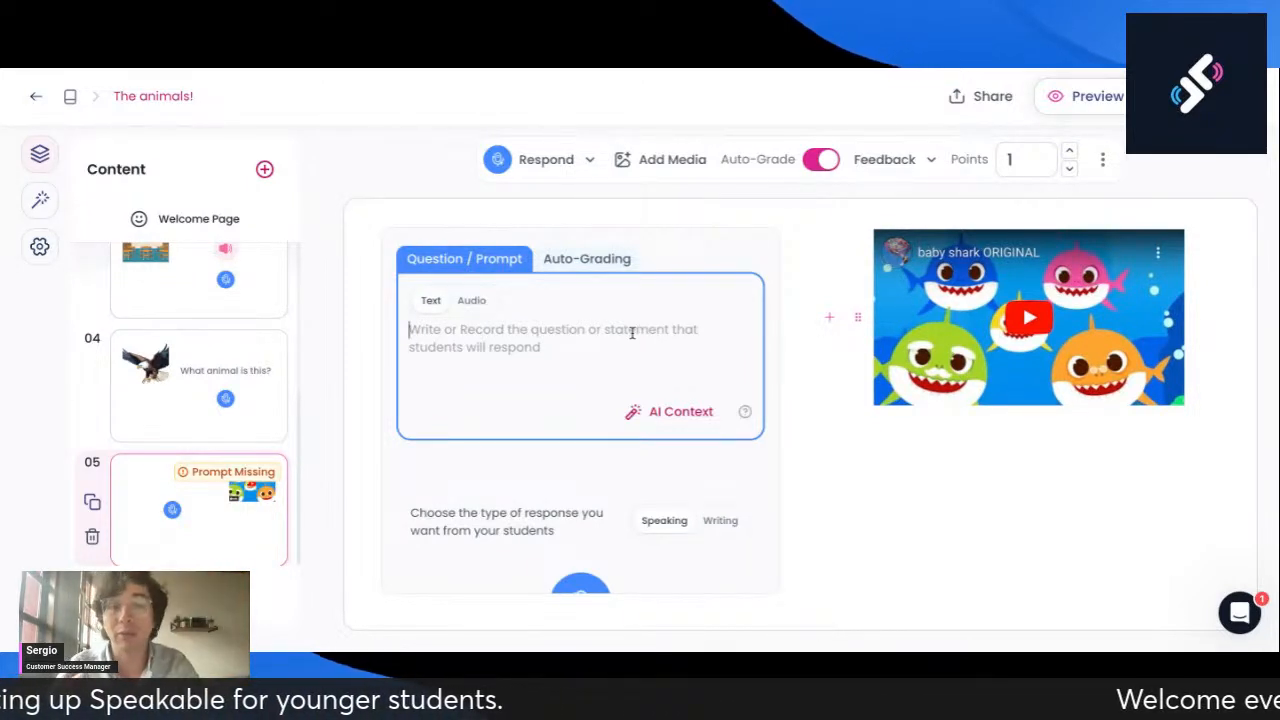
text(Wha)
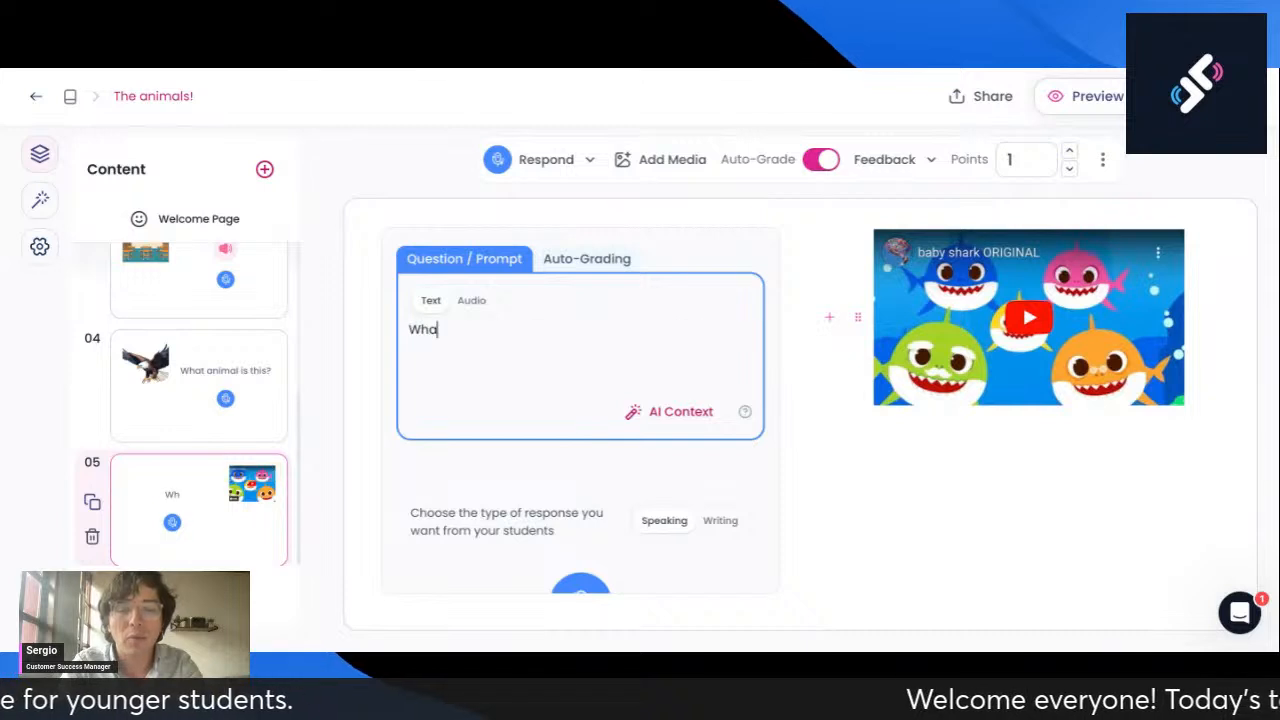
text(t song is this?)
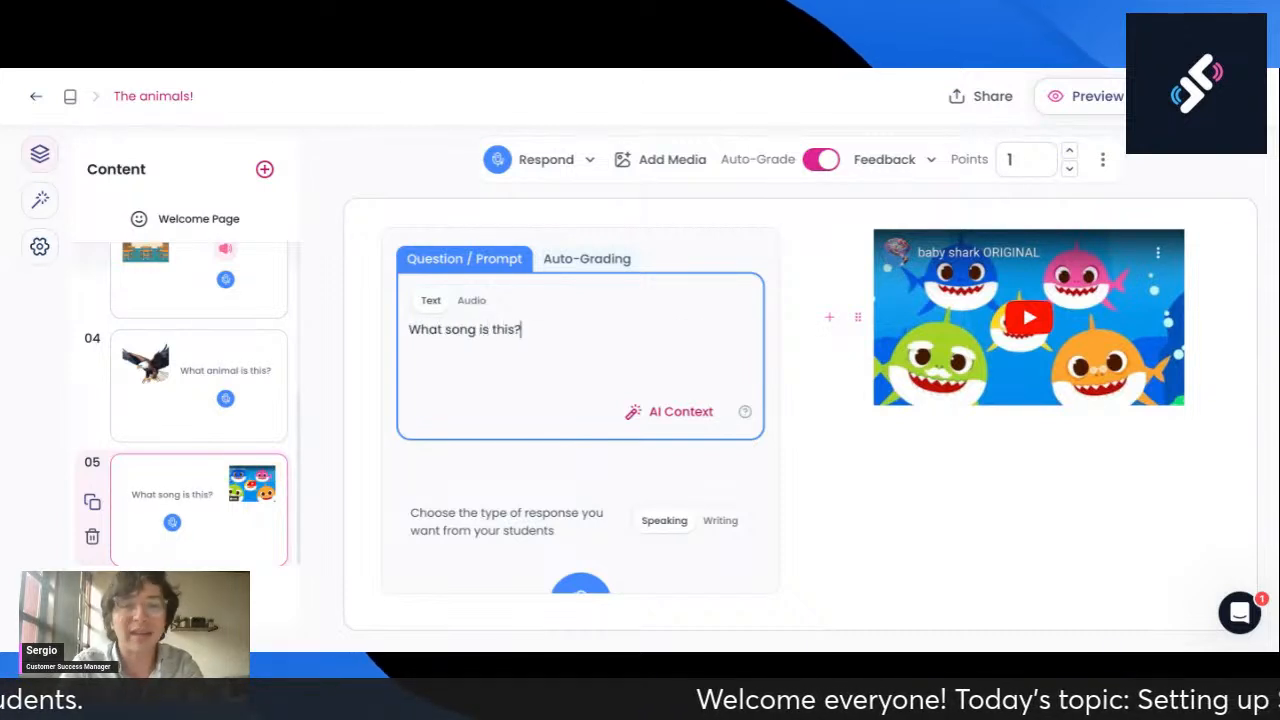
Step: Generate AI context from the video for the song card and review the attached context details
click(680, 411)
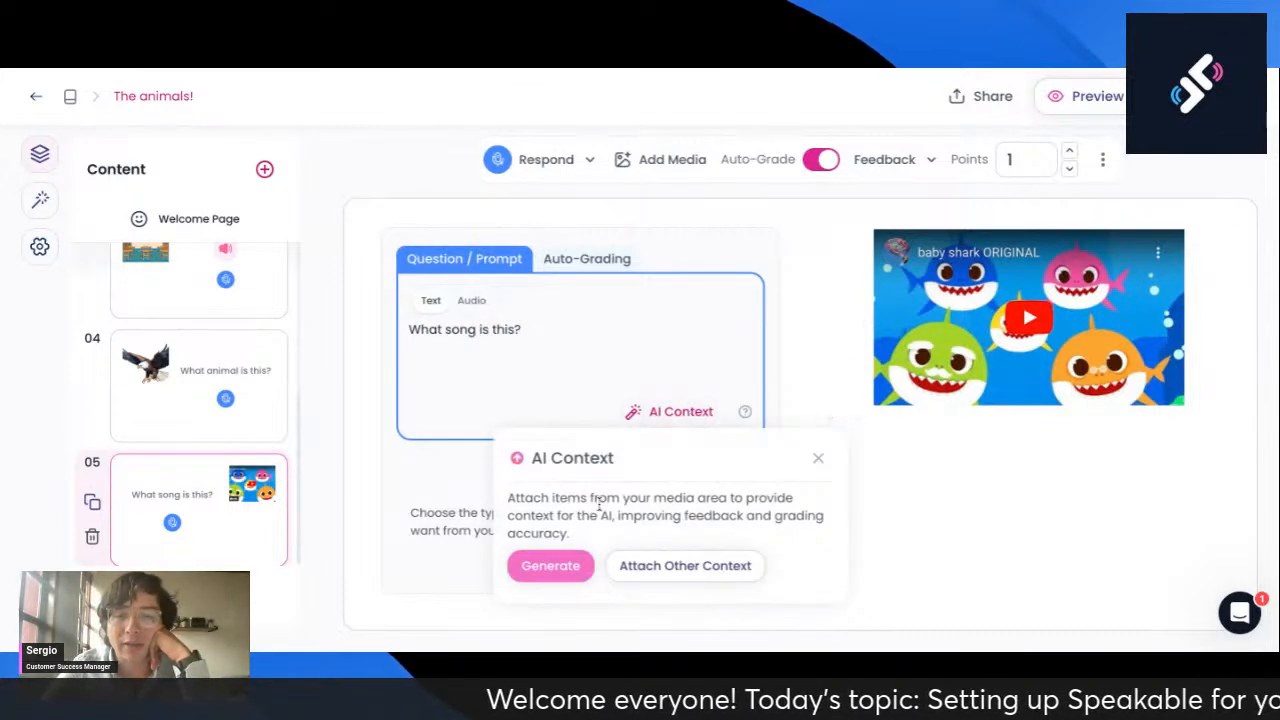
click(572, 563)
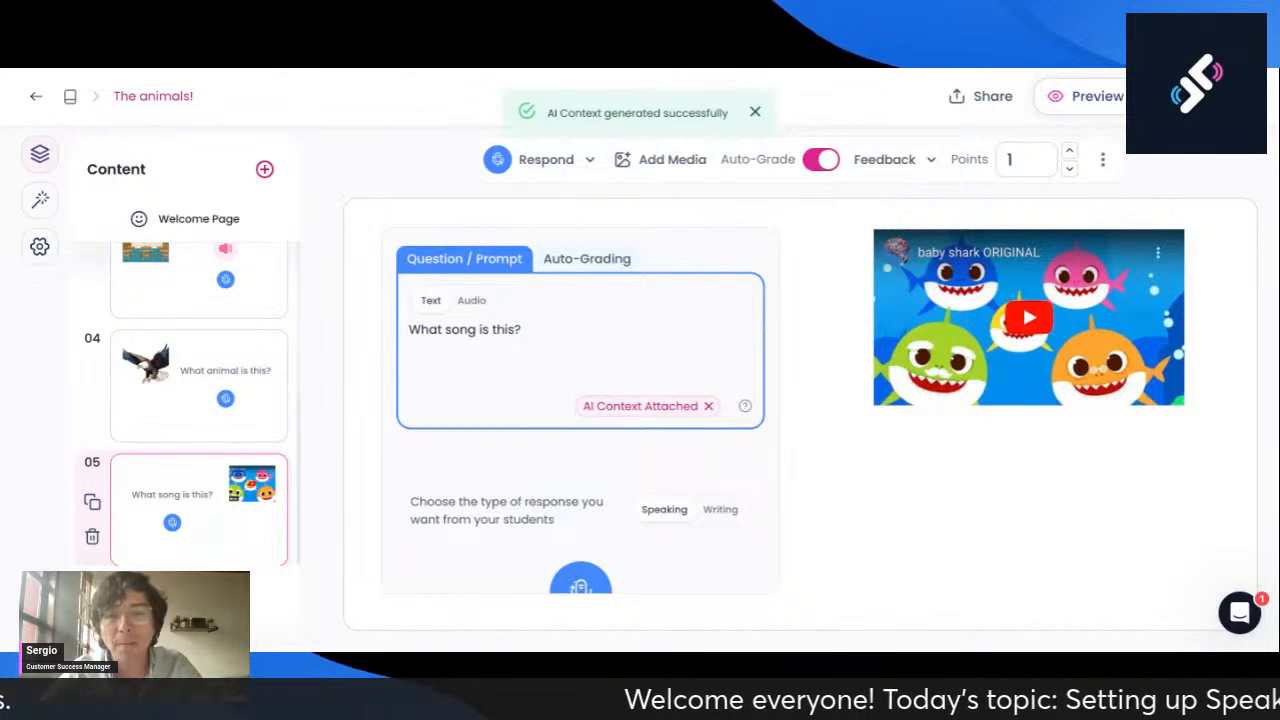
click(676, 410)
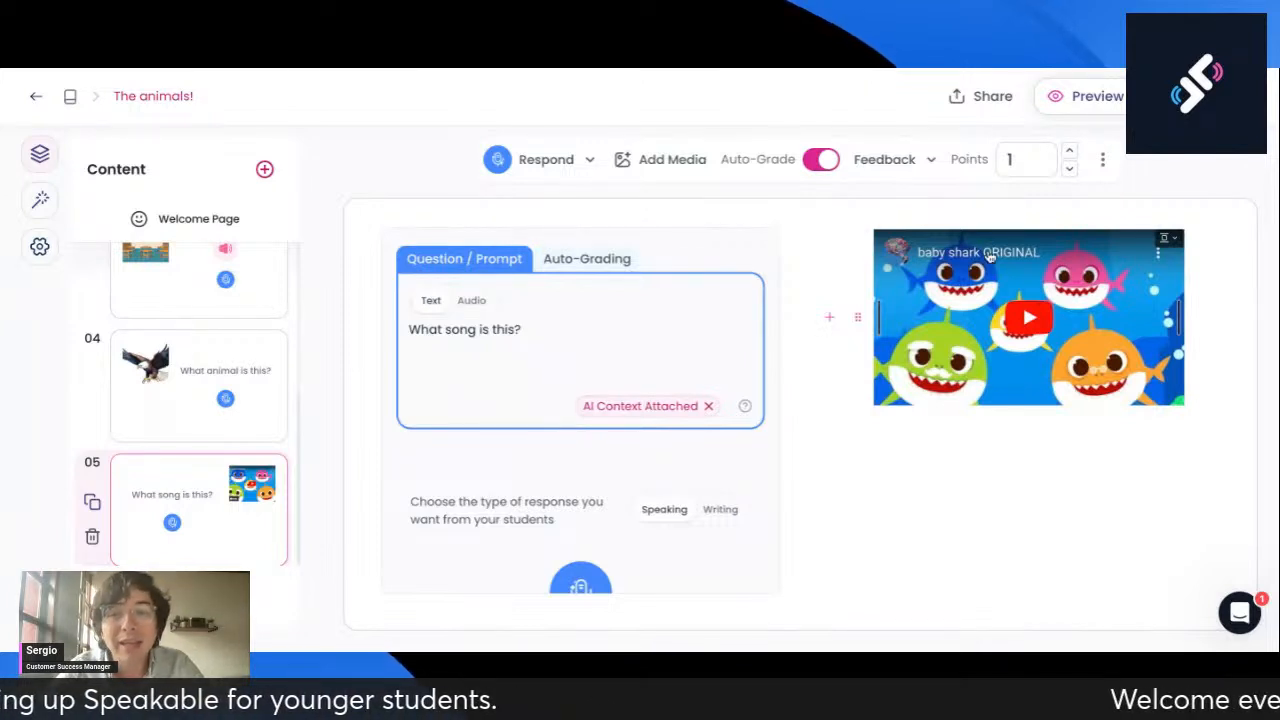
mouse_move(631, 414)
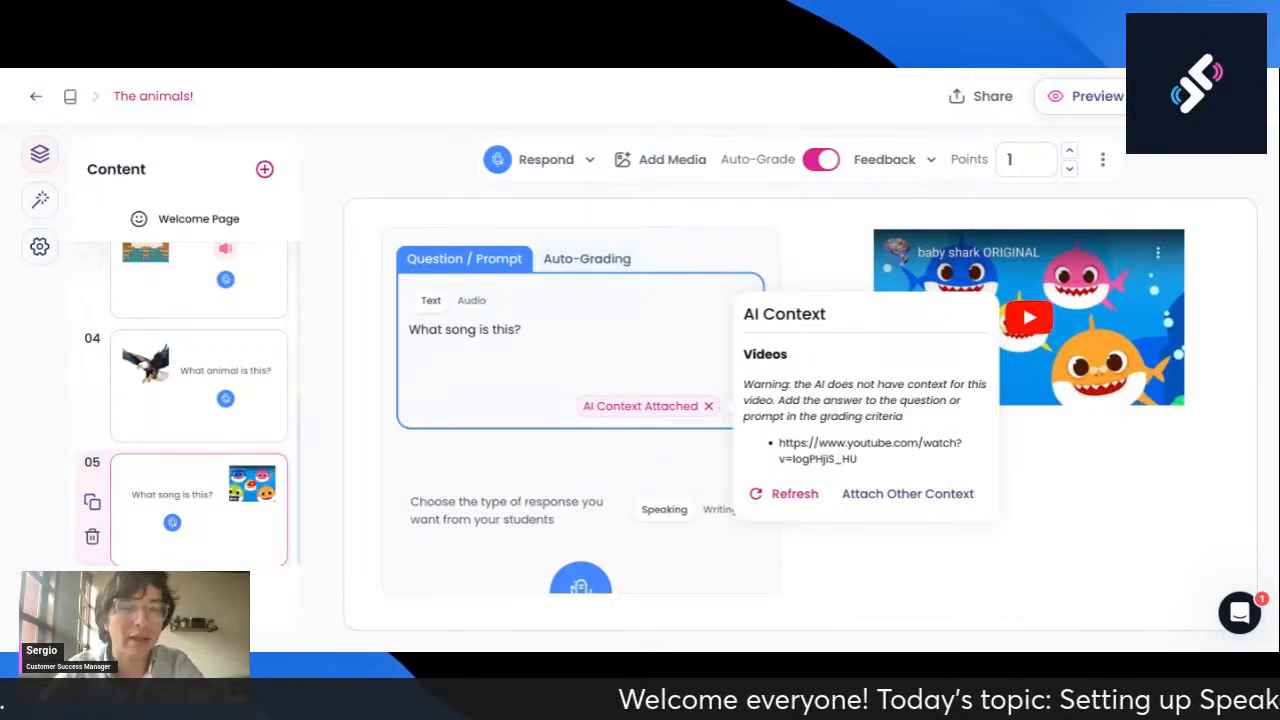
Step: Return to the fourth card, generate AI context from its eagle picture, and review the image description
click(223, 420)
click(1147, 422)
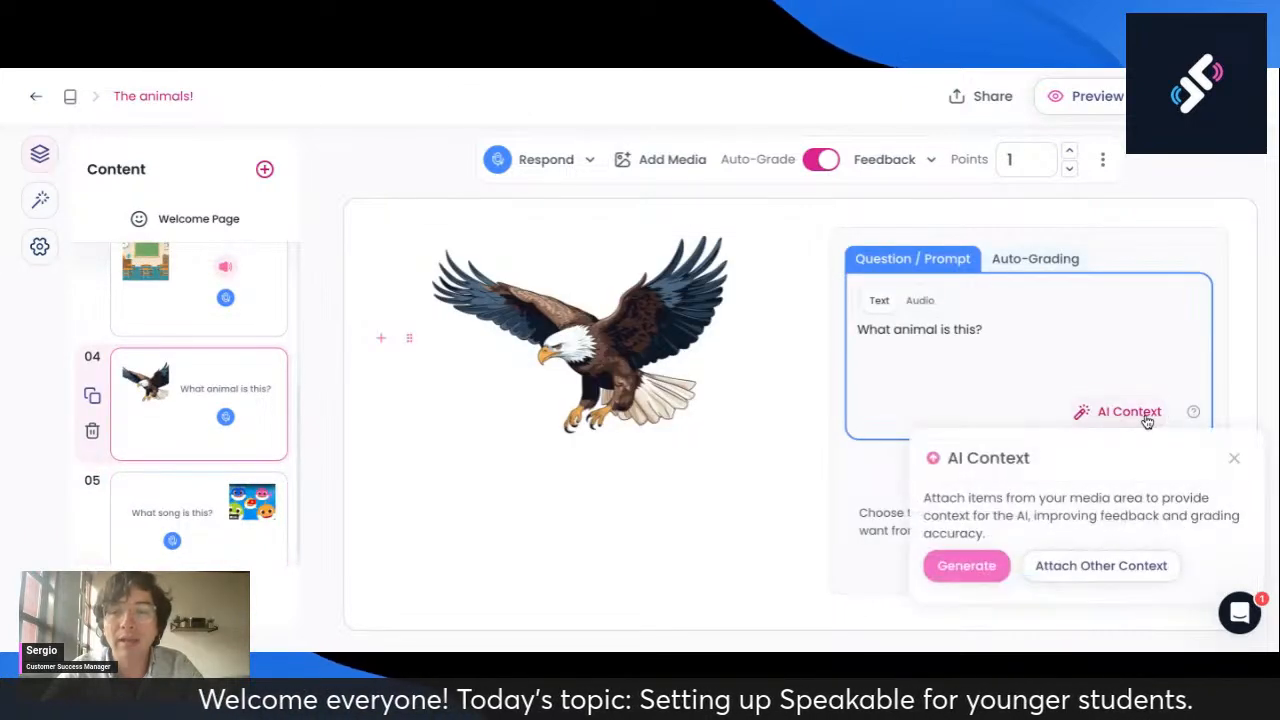
click(962, 568)
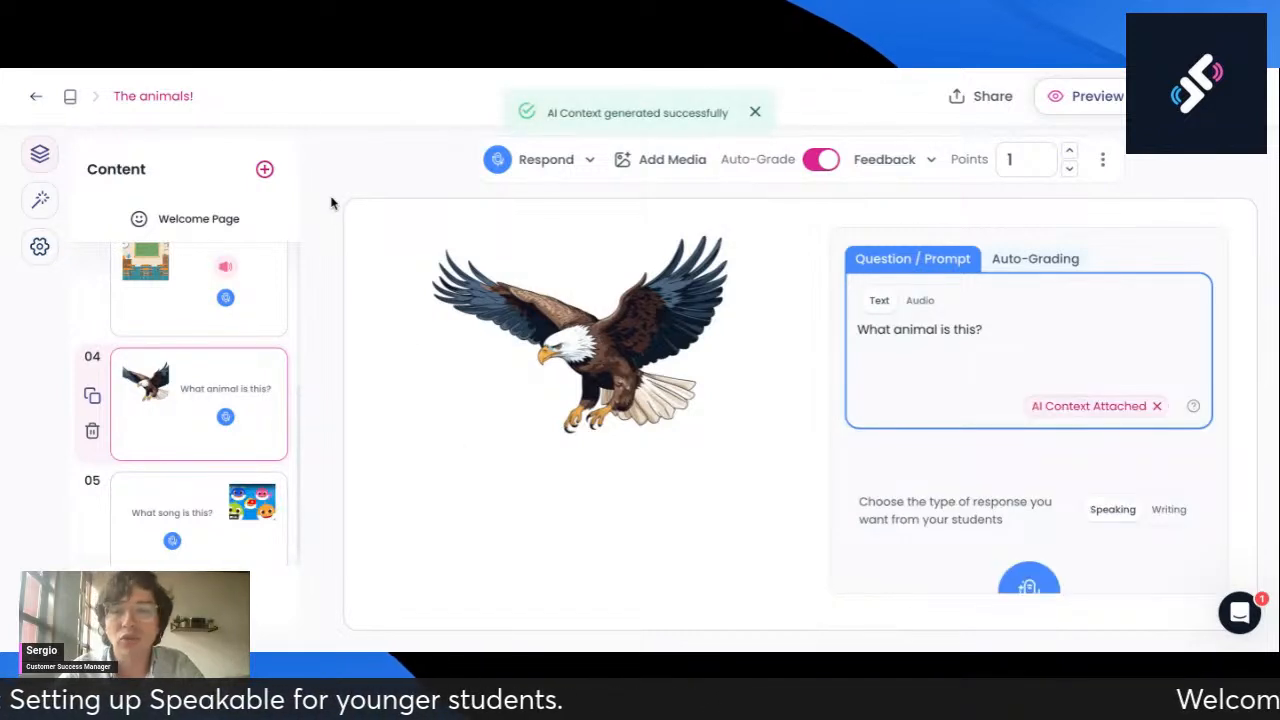
click(1068, 418)
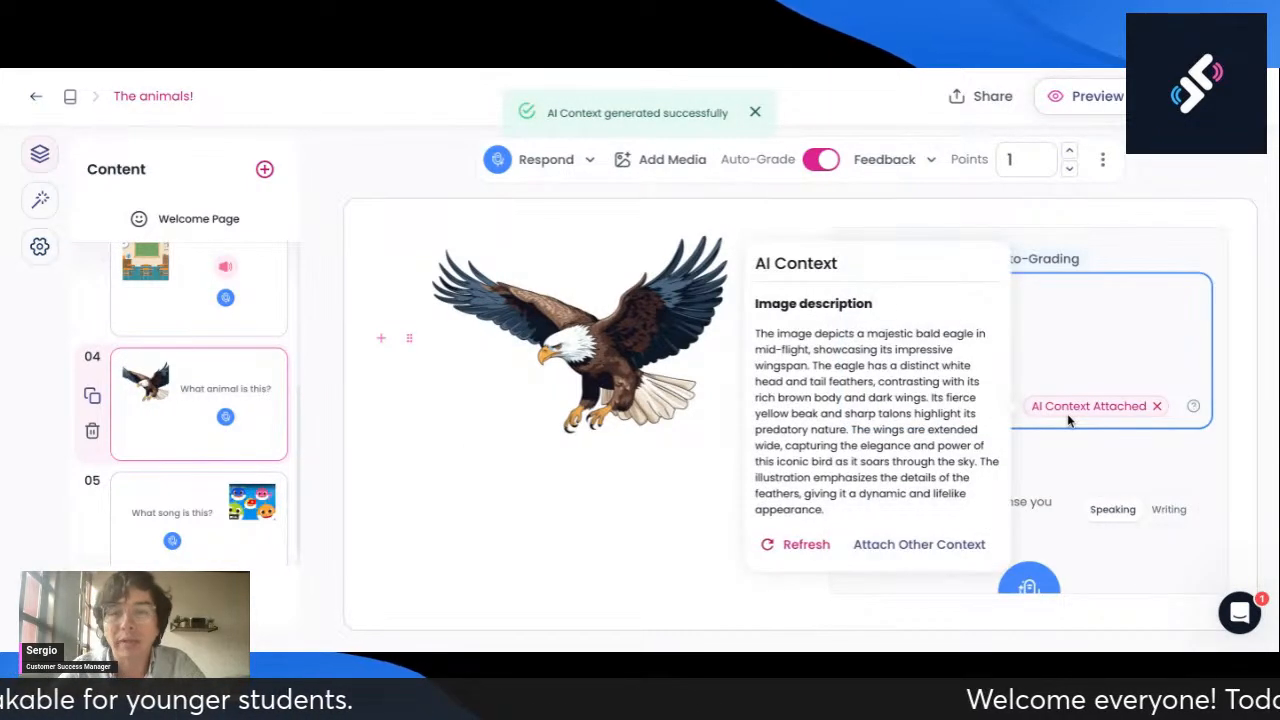
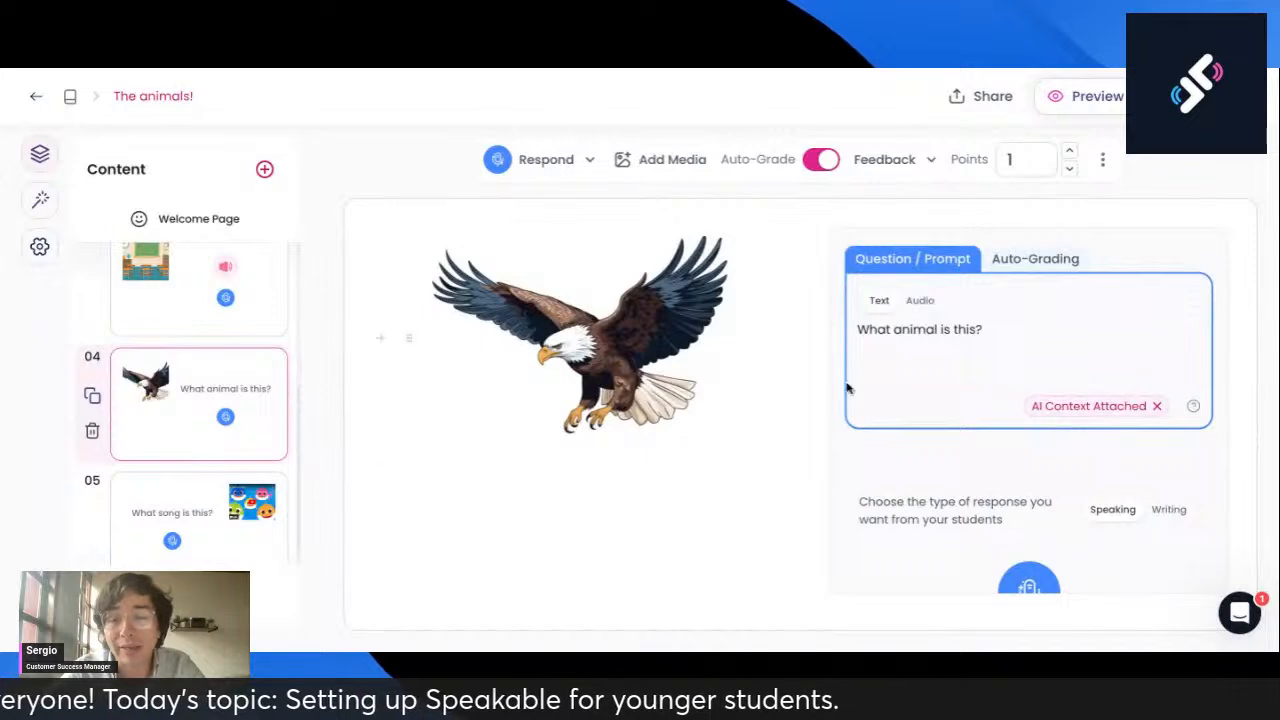
Step: Preview the eagle card, record a spoken test answer, retry the recording once, and submit the new answer
scroll(960, 457, down, 1)
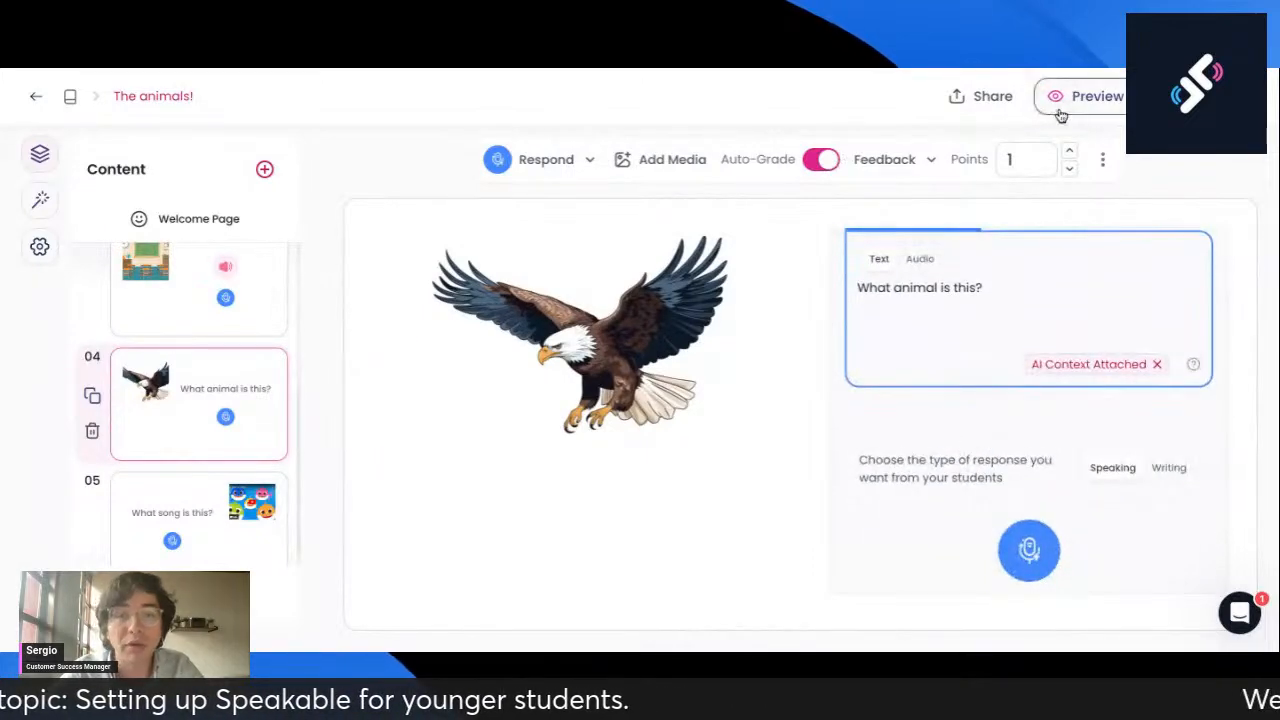
click(1059, 113)
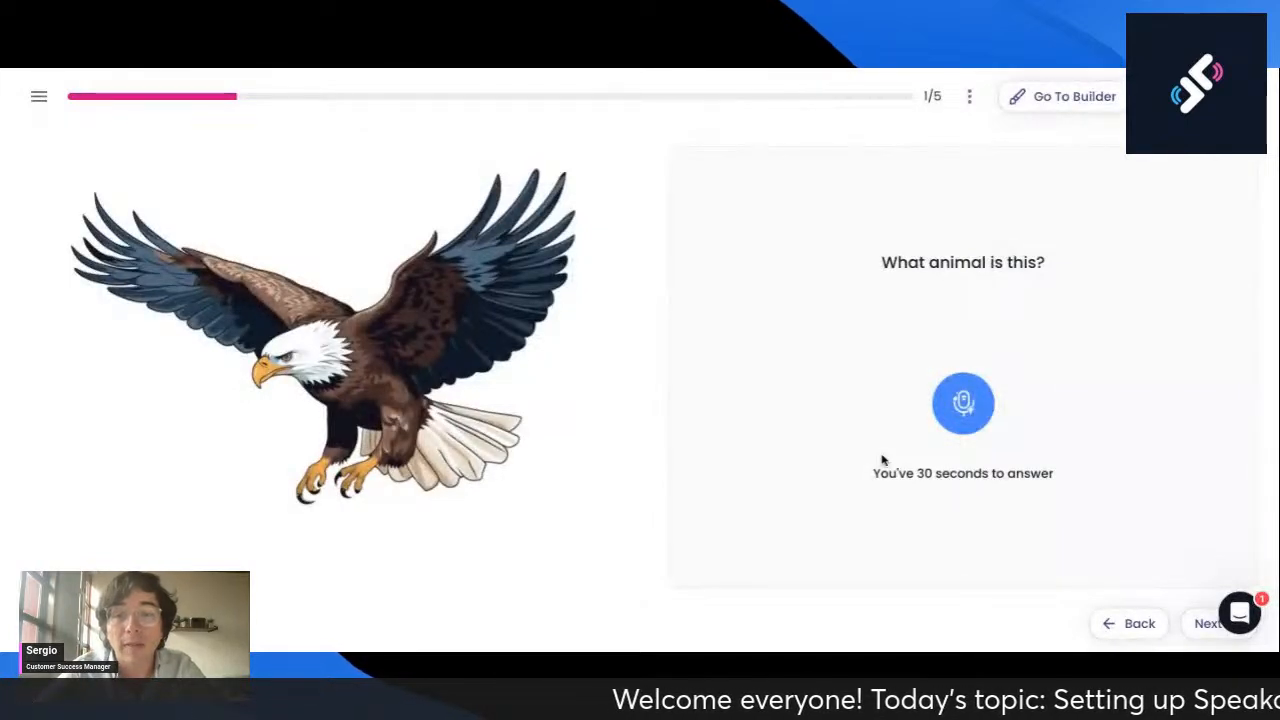
click(963, 420)
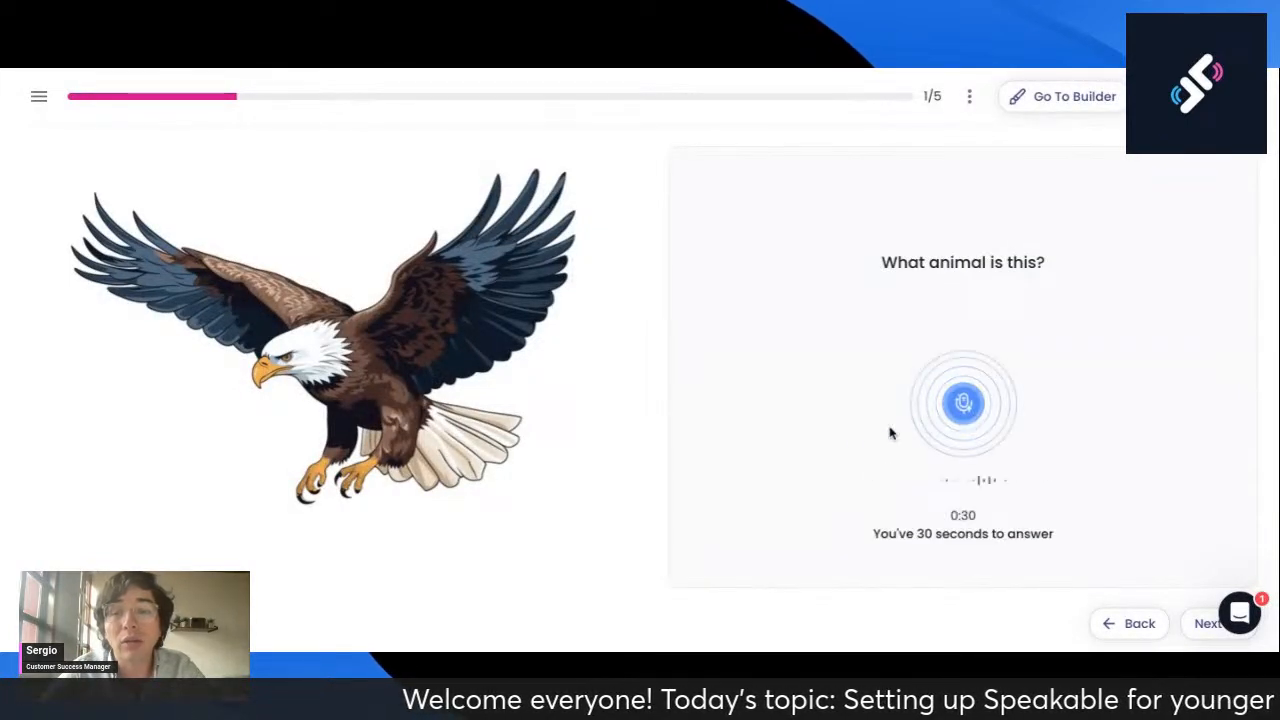
click(960, 406)
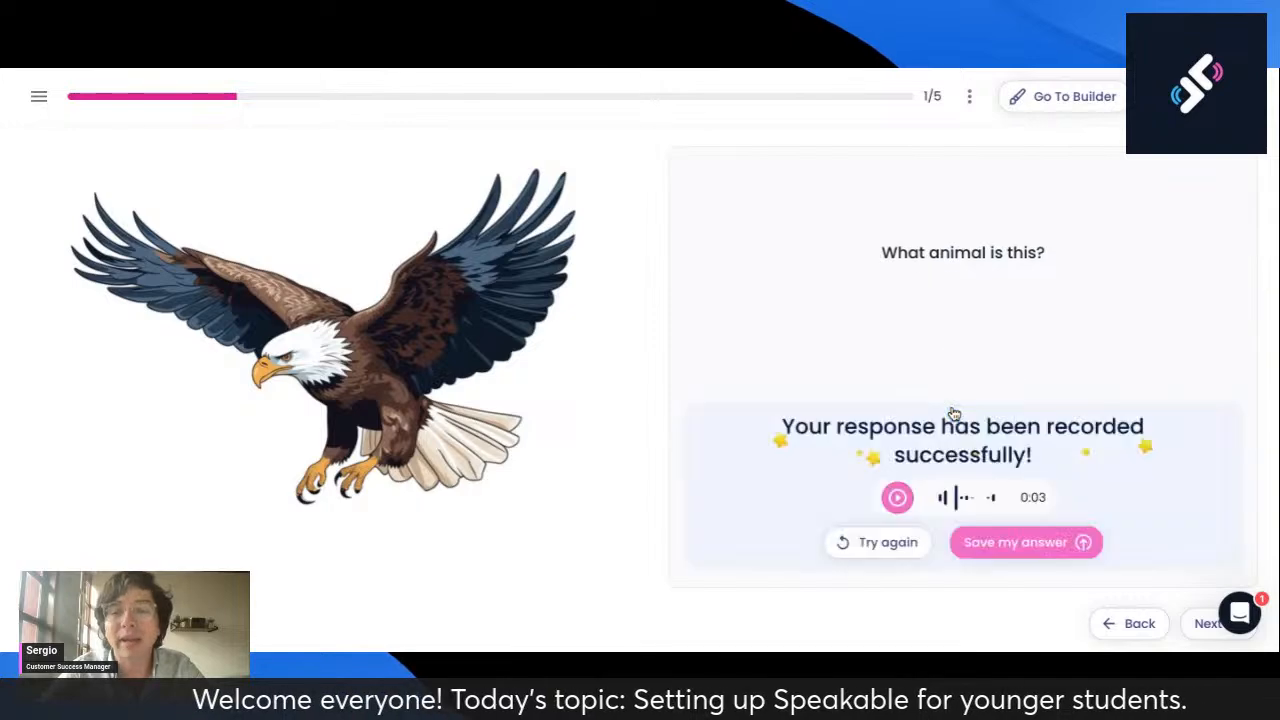
click(888, 542)
click(964, 405)
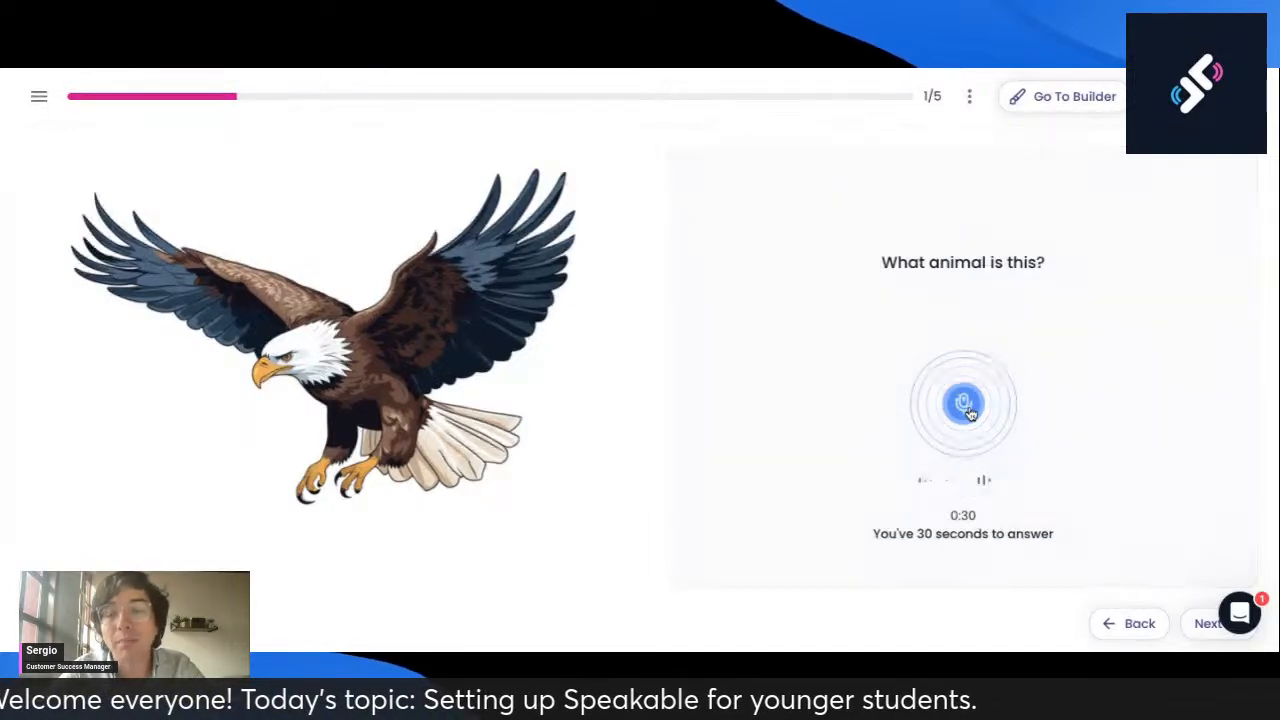
click(966, 408)
click(1032, 545)
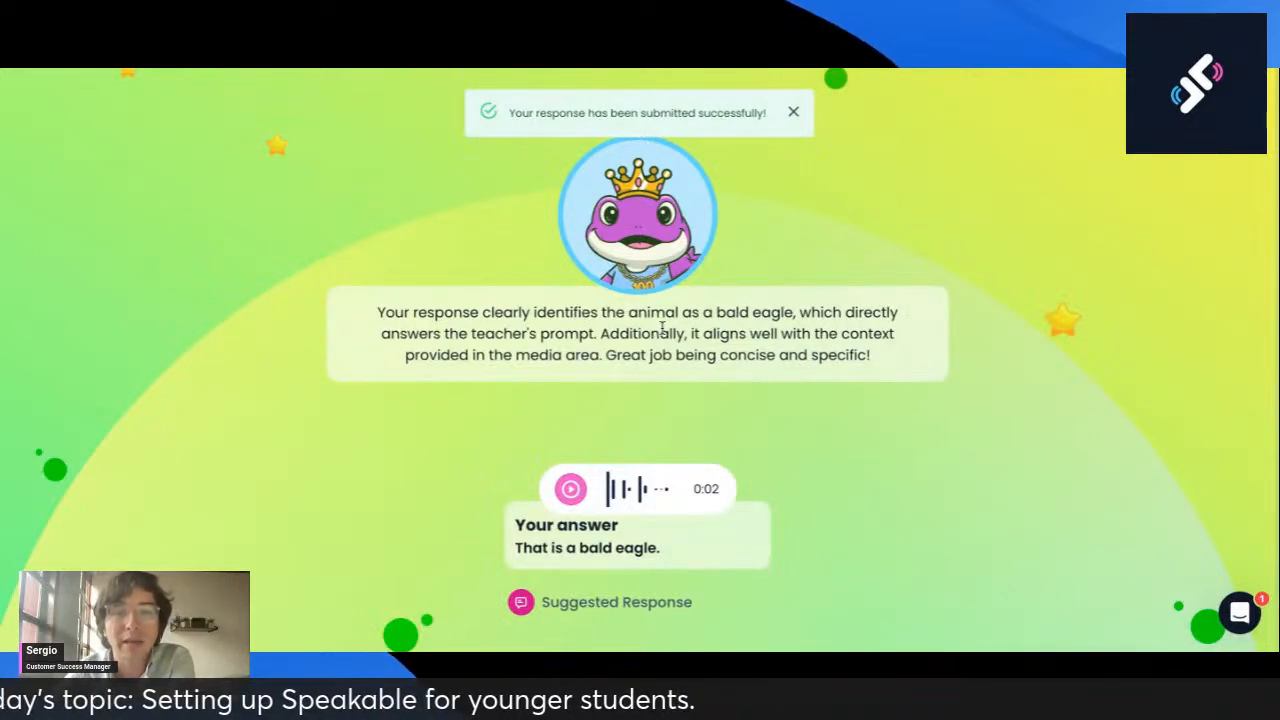
Step: Read the feedback on the eagle answer, go back to the card, and return to the builder
scroll(666, 483, down, 1)
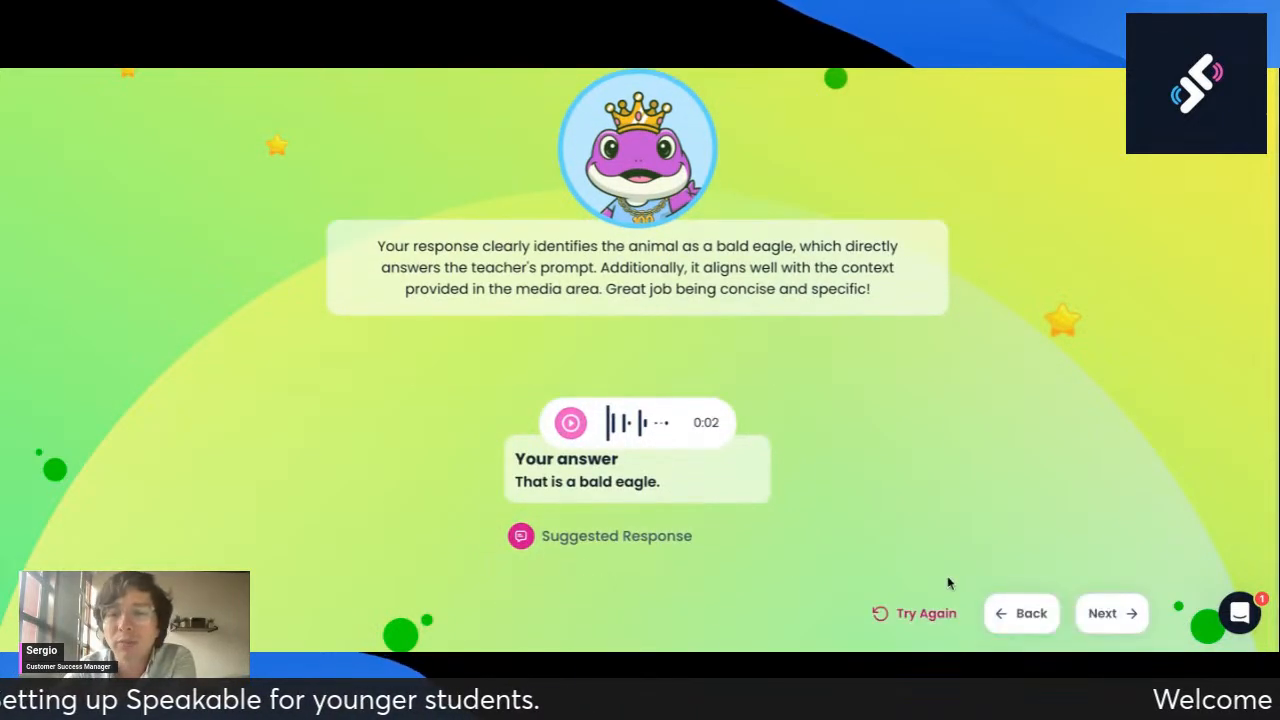
click(998, 612)
click(1074, 98)
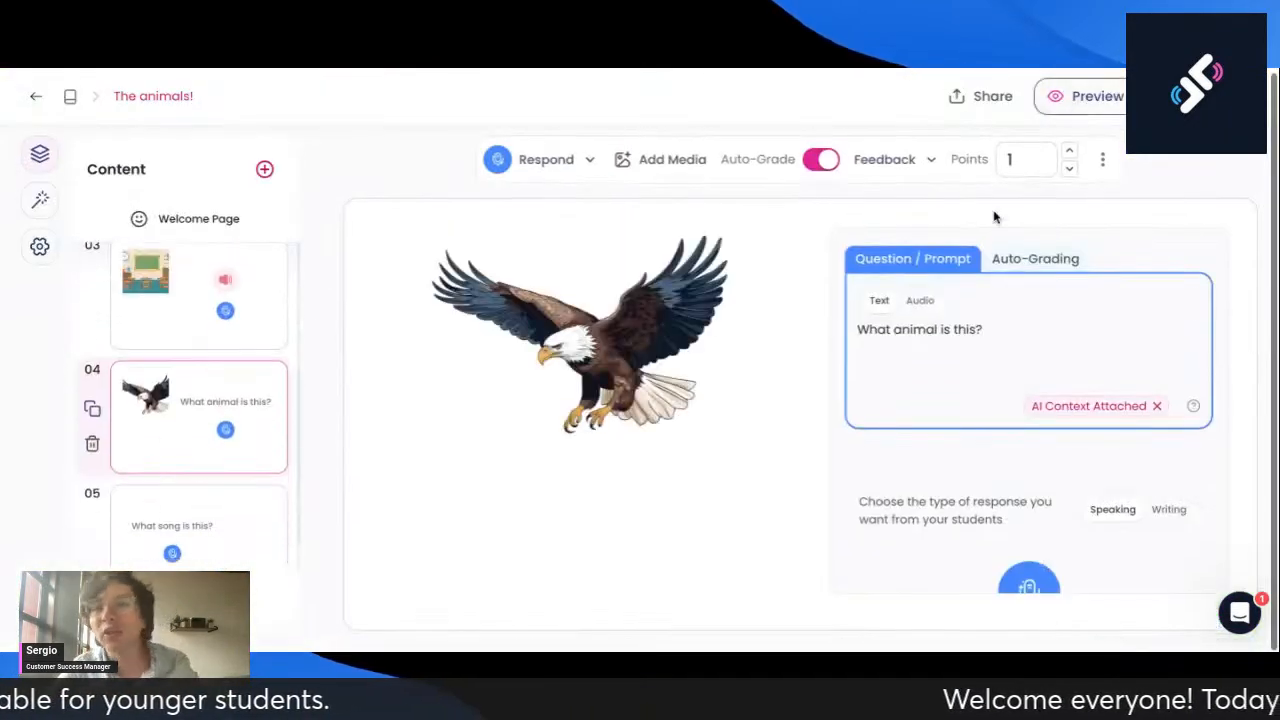
Step: Replace the eagle card's question with "Describe this animal."
triple_click(1018, 324)
text(Descri)
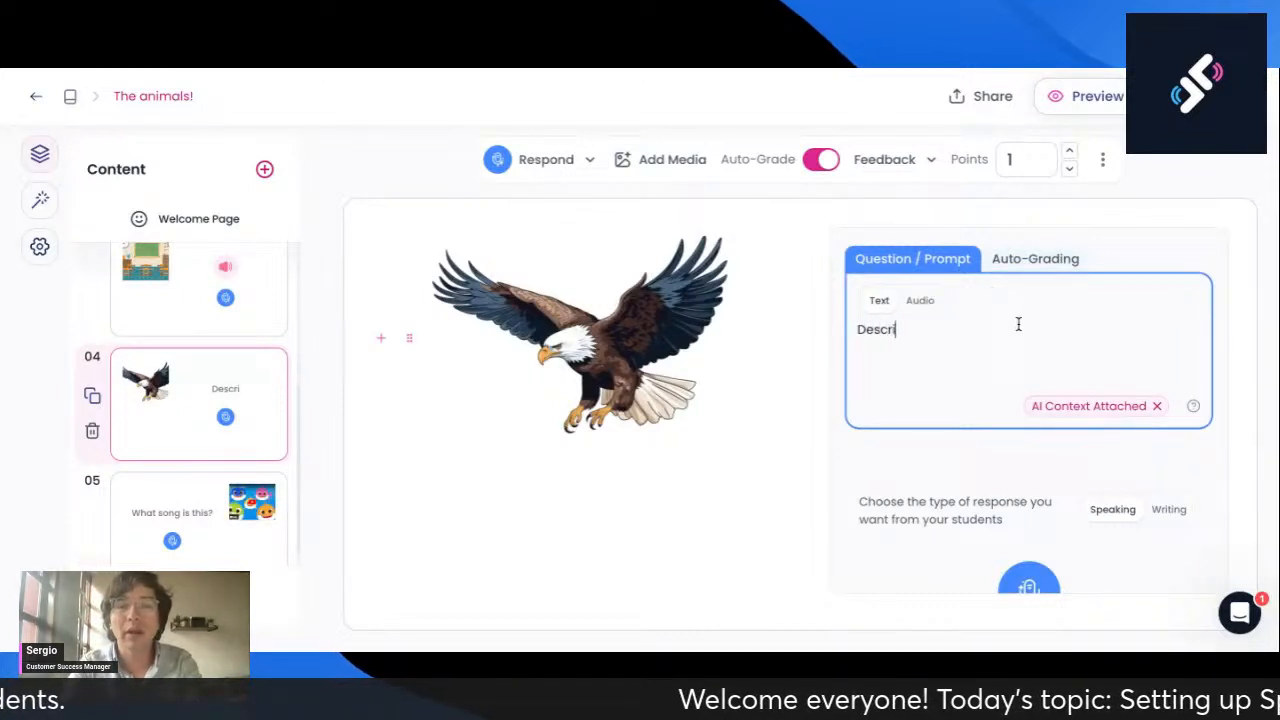
text(be this animal.)
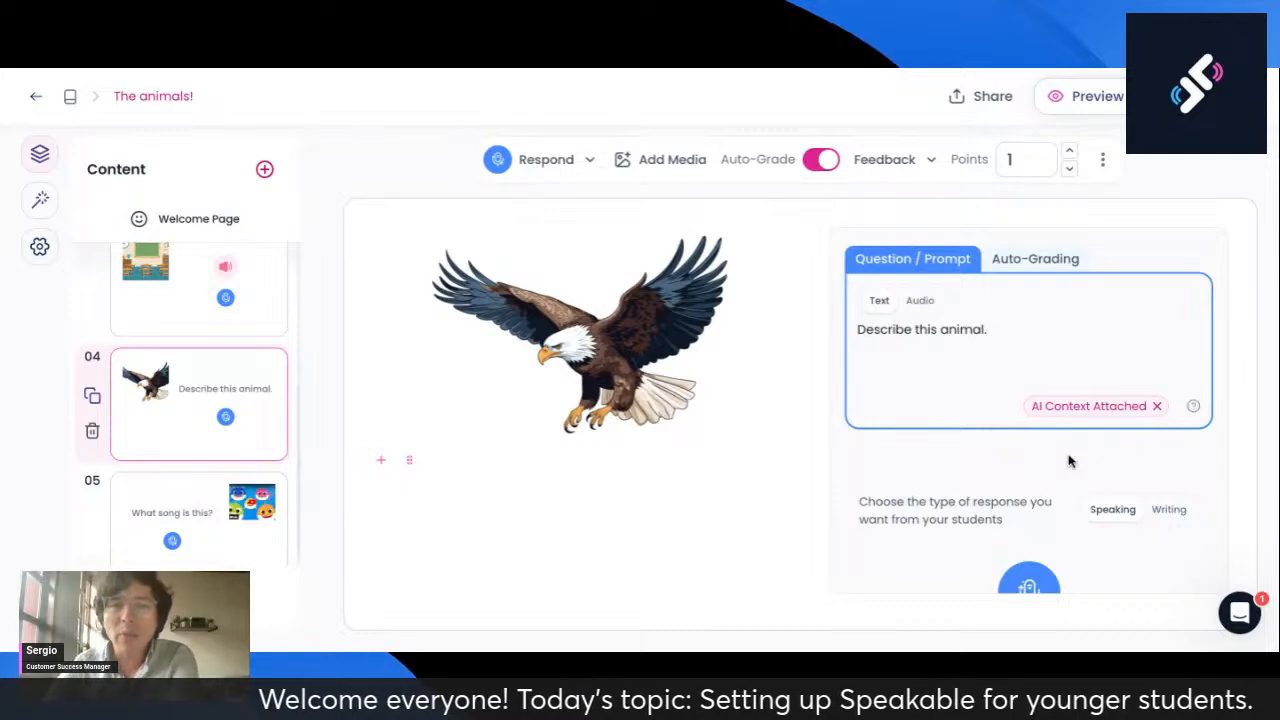
scroll(1068, 461, down, 2)
scroll(1049, 407, up, 1)
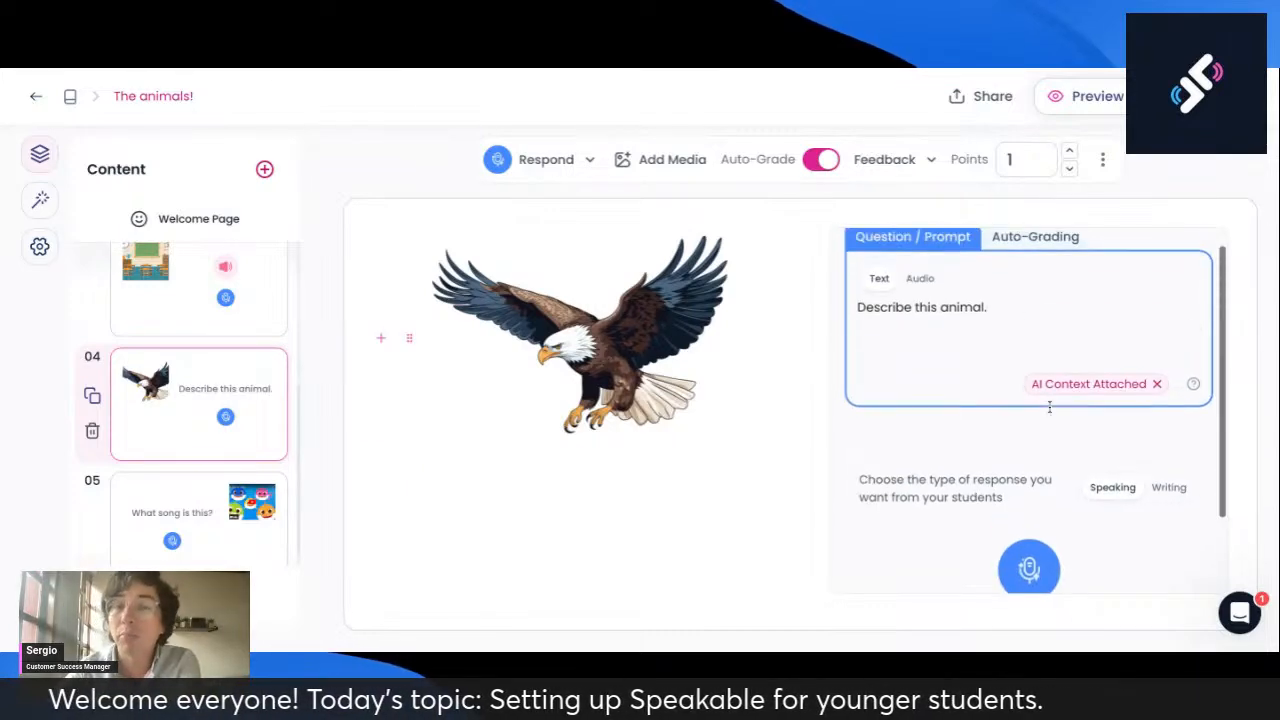
Step: Preview the eagle card, restart its answer, and submit a spoken description naming the bald eagle and its colours
click(1081, 108)
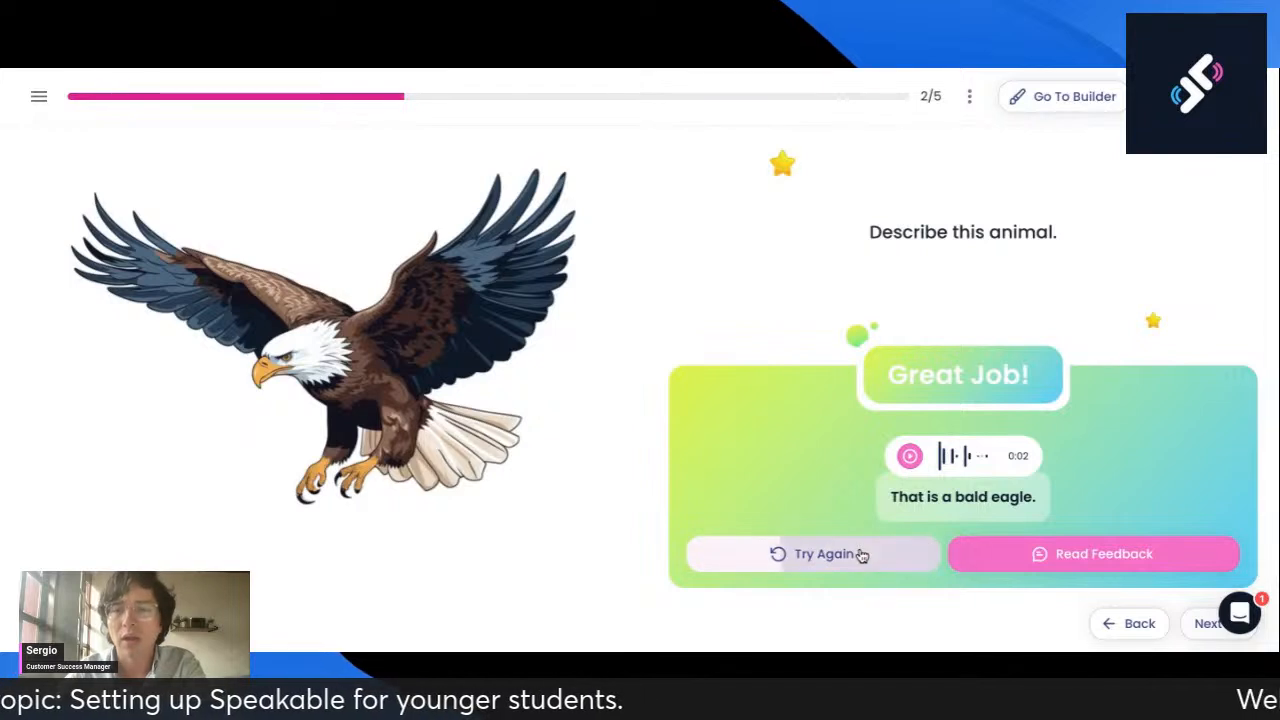
click(861, 556)
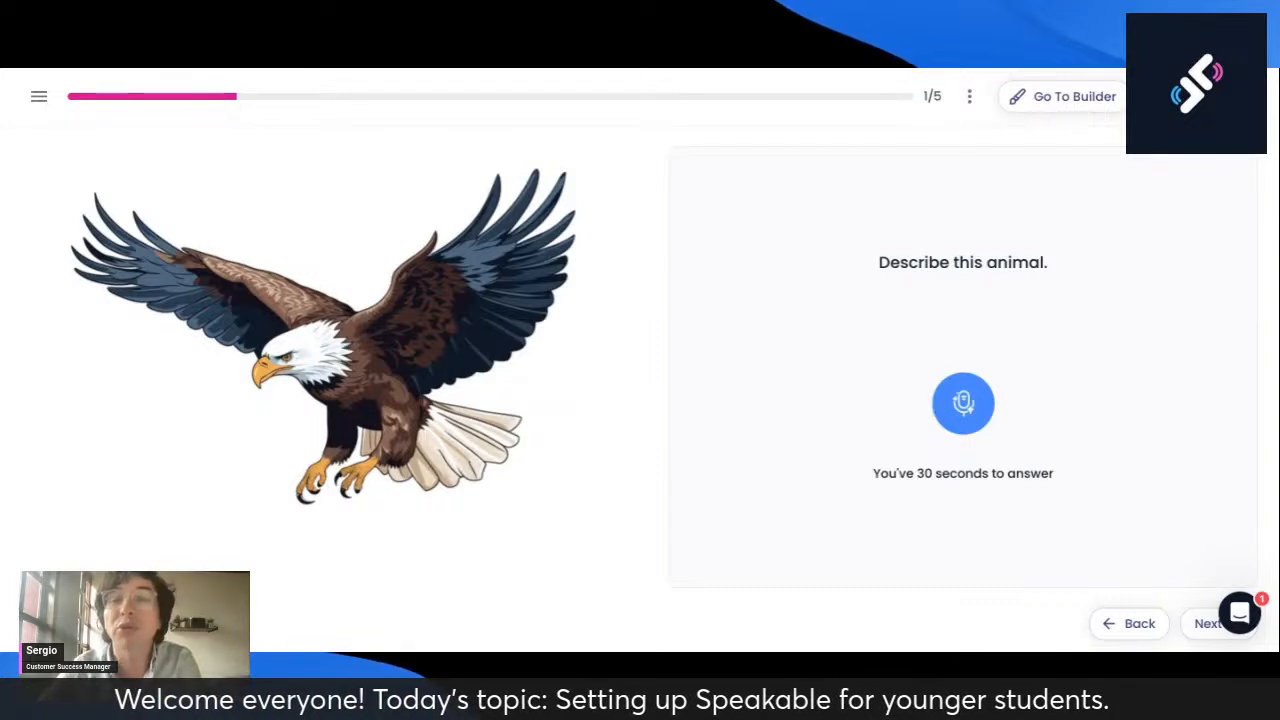
click(957, 407)
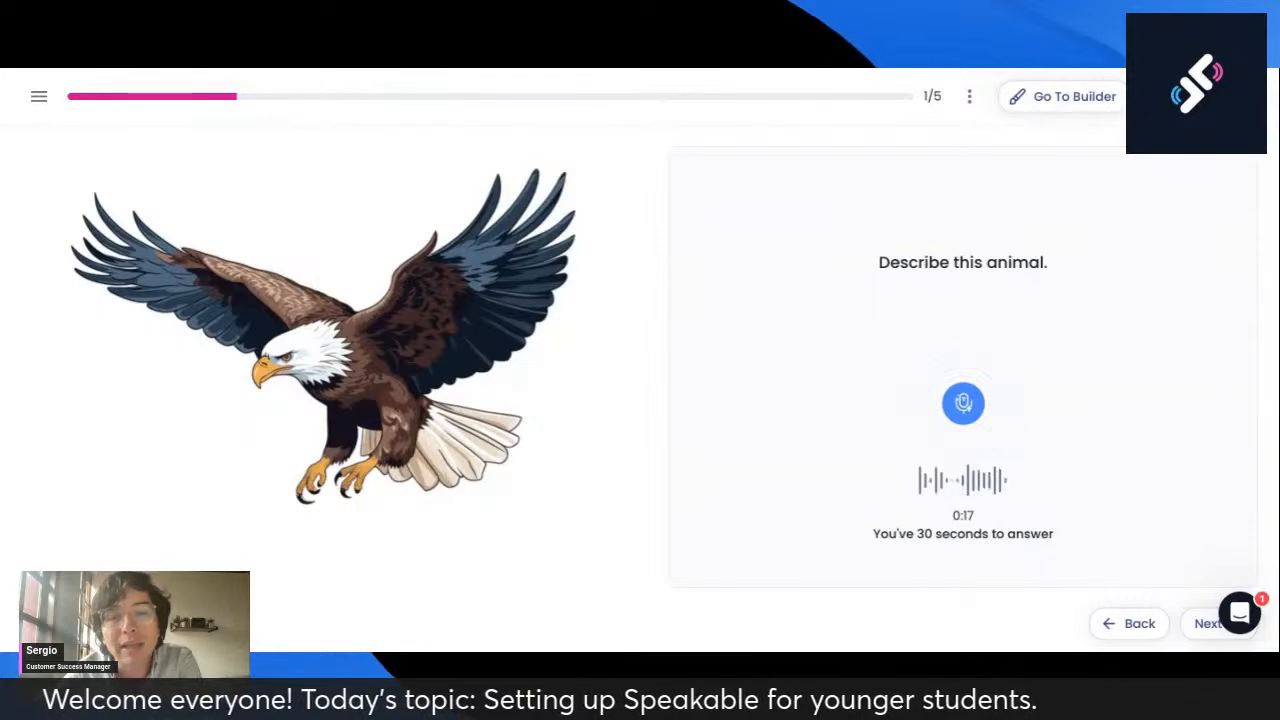
click(952, 417)
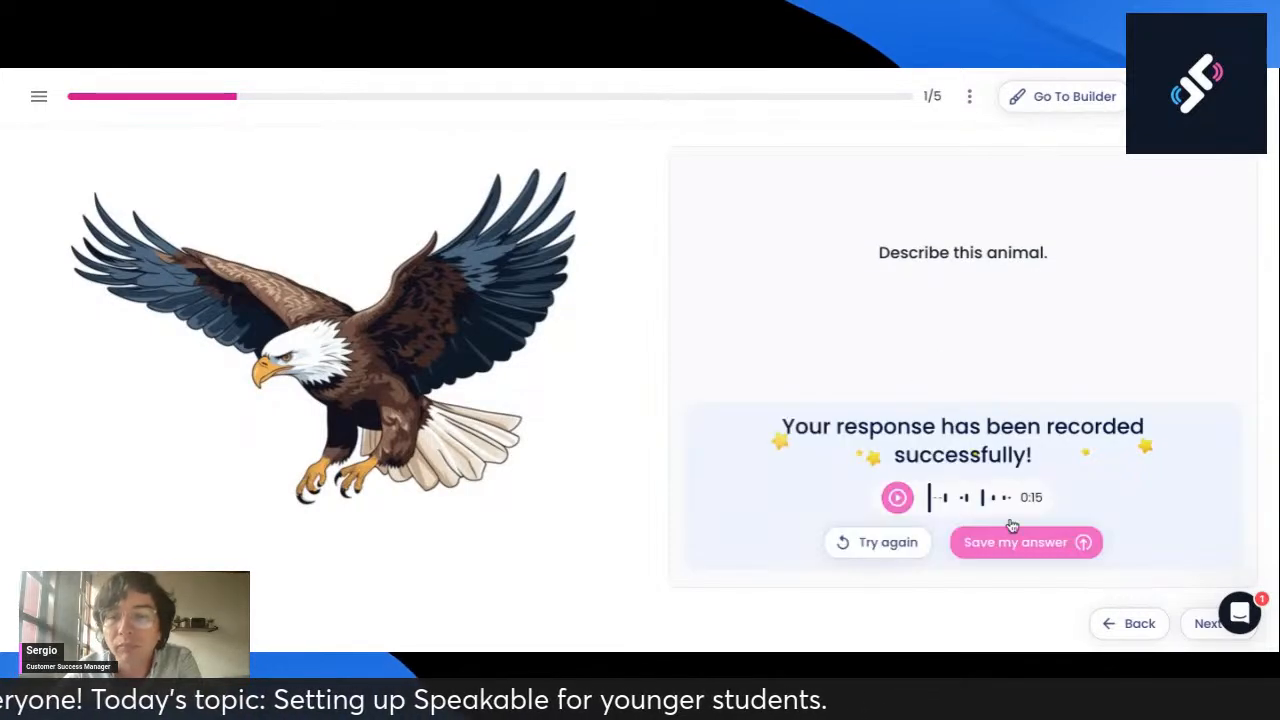
click(1033, 548)
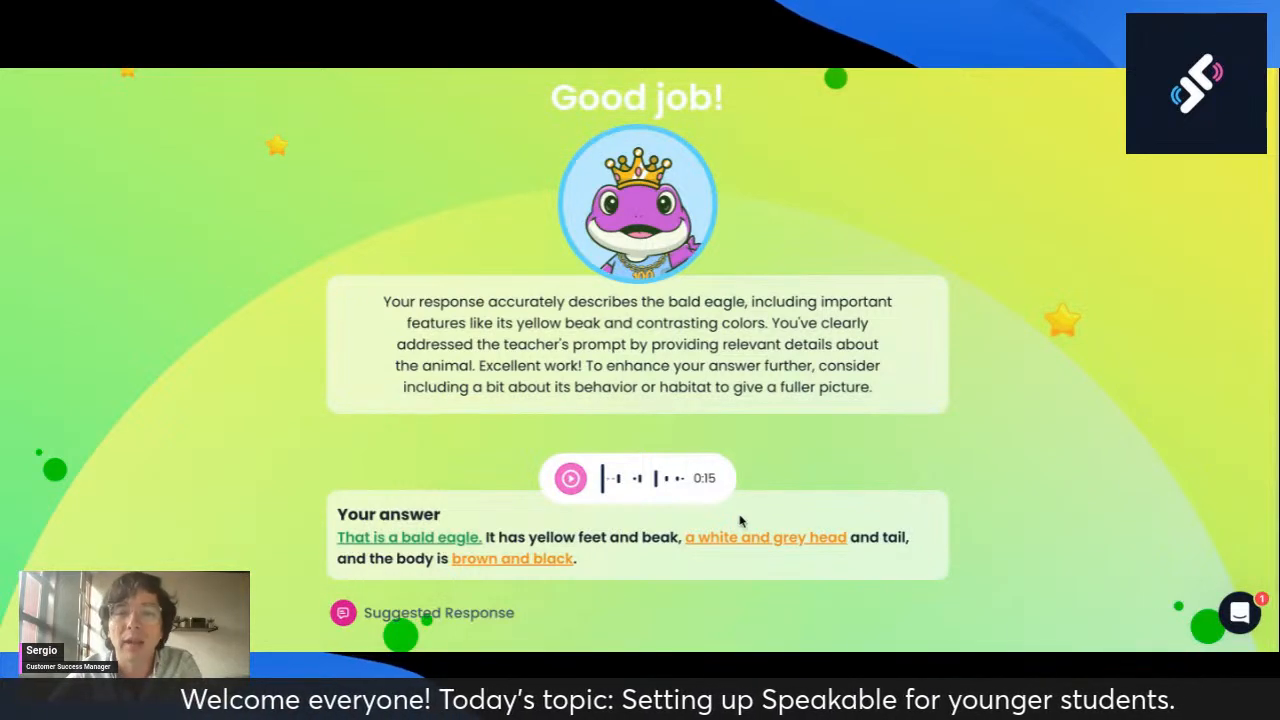
Step: Examine the marked corrections and the improvement advice in the feedback on the eagle description
mouse_move(751, 530)
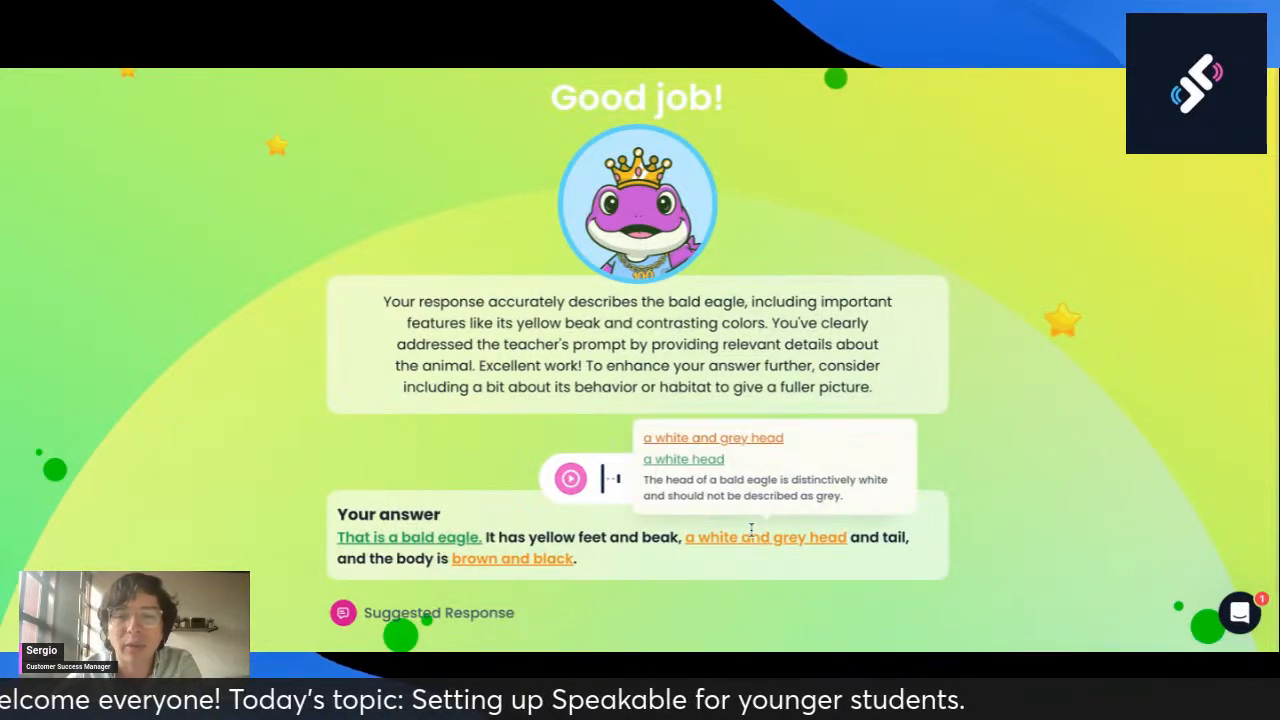
mouse_move(525, 560)
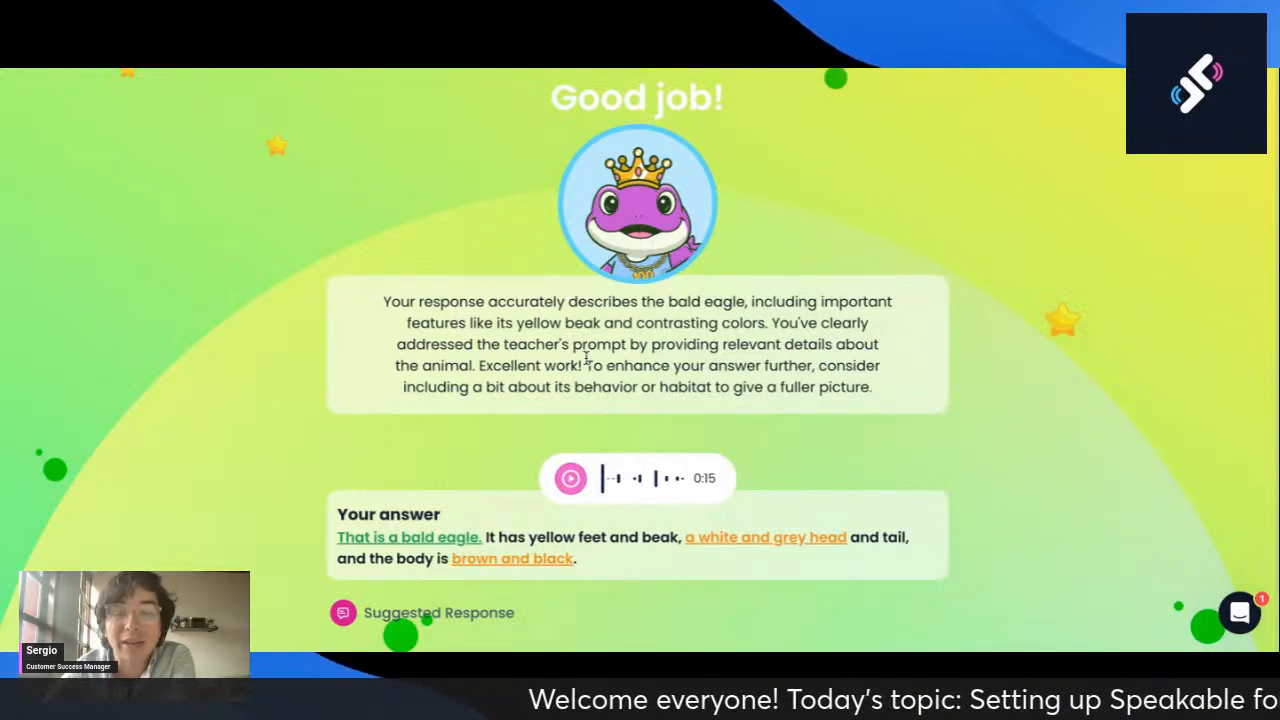
drag(587, 358, 880, 420)
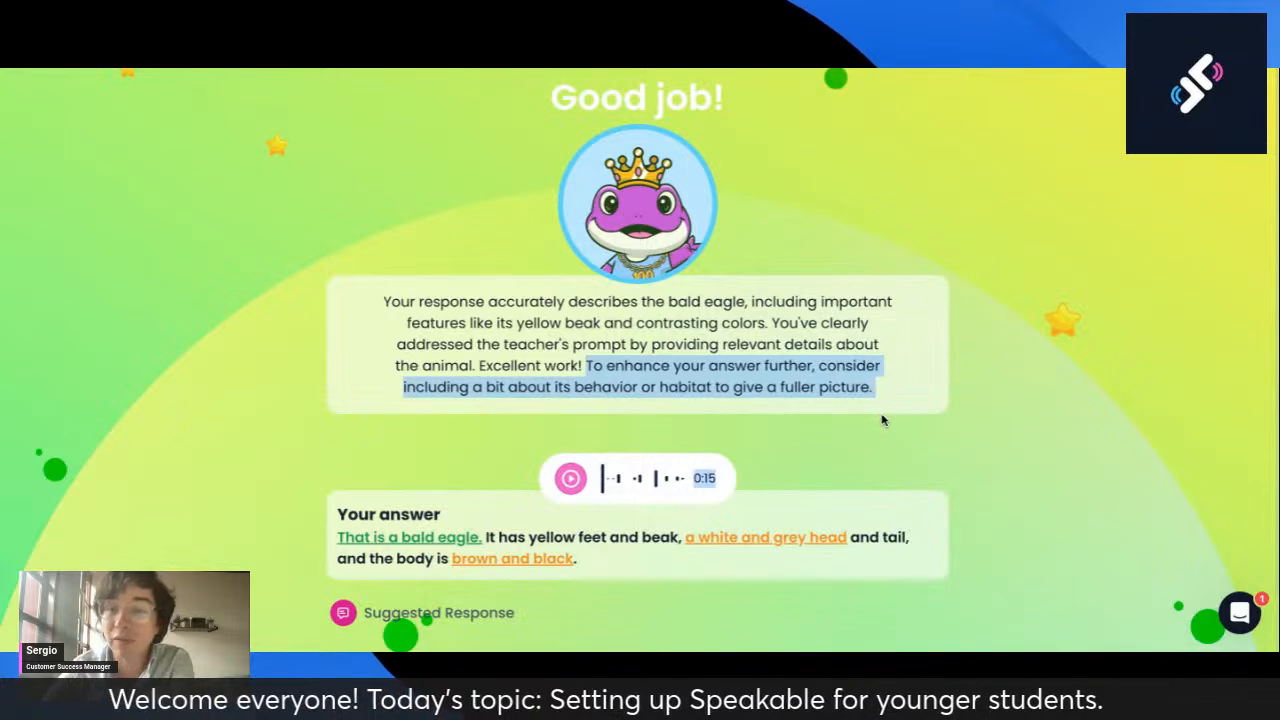
click(882, 420)
scroll(834, 391, down, 1)
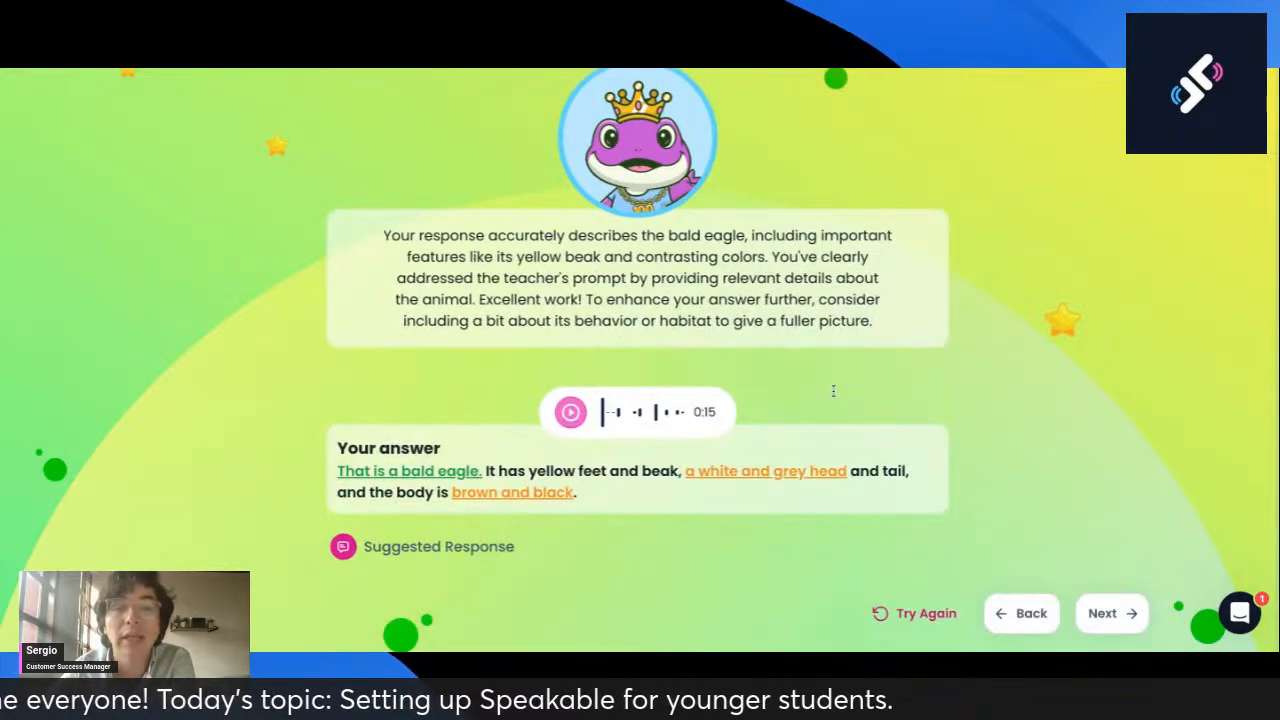
Step: Read the suggested response for the eagle description, close it, and return to the builder
click(478, 549)
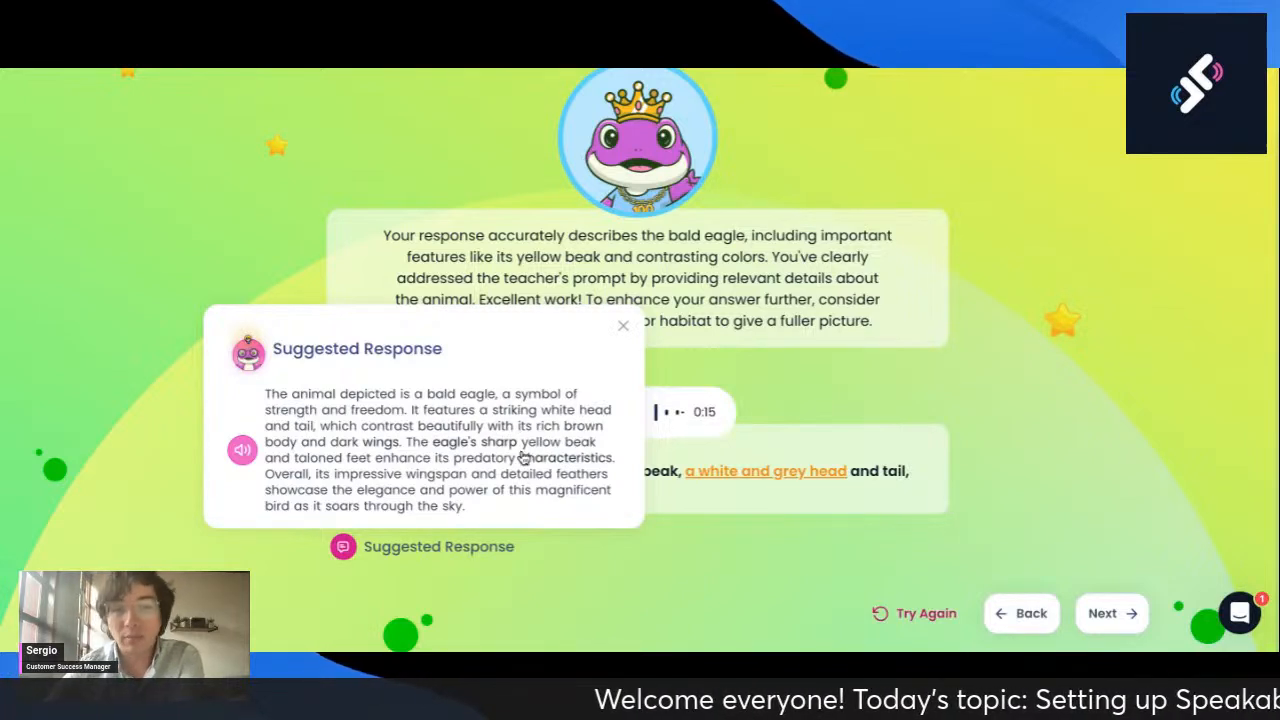
click(622, 326)
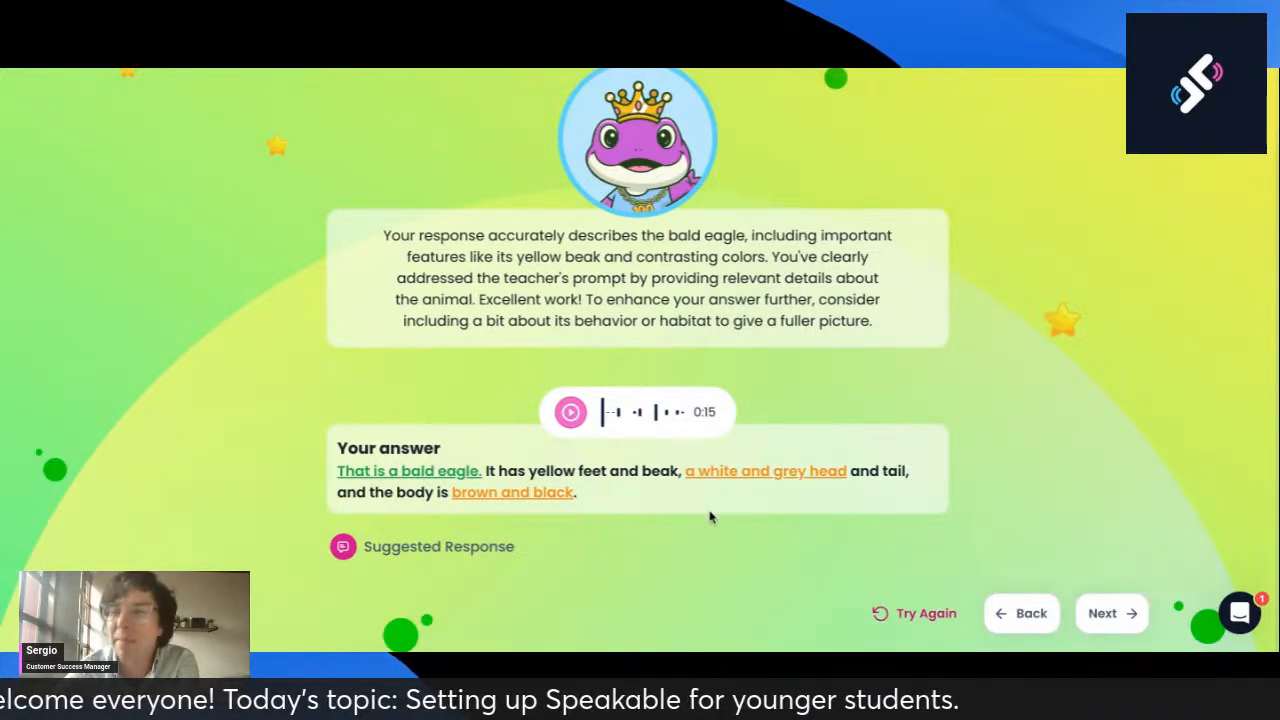
click(1003, 612)
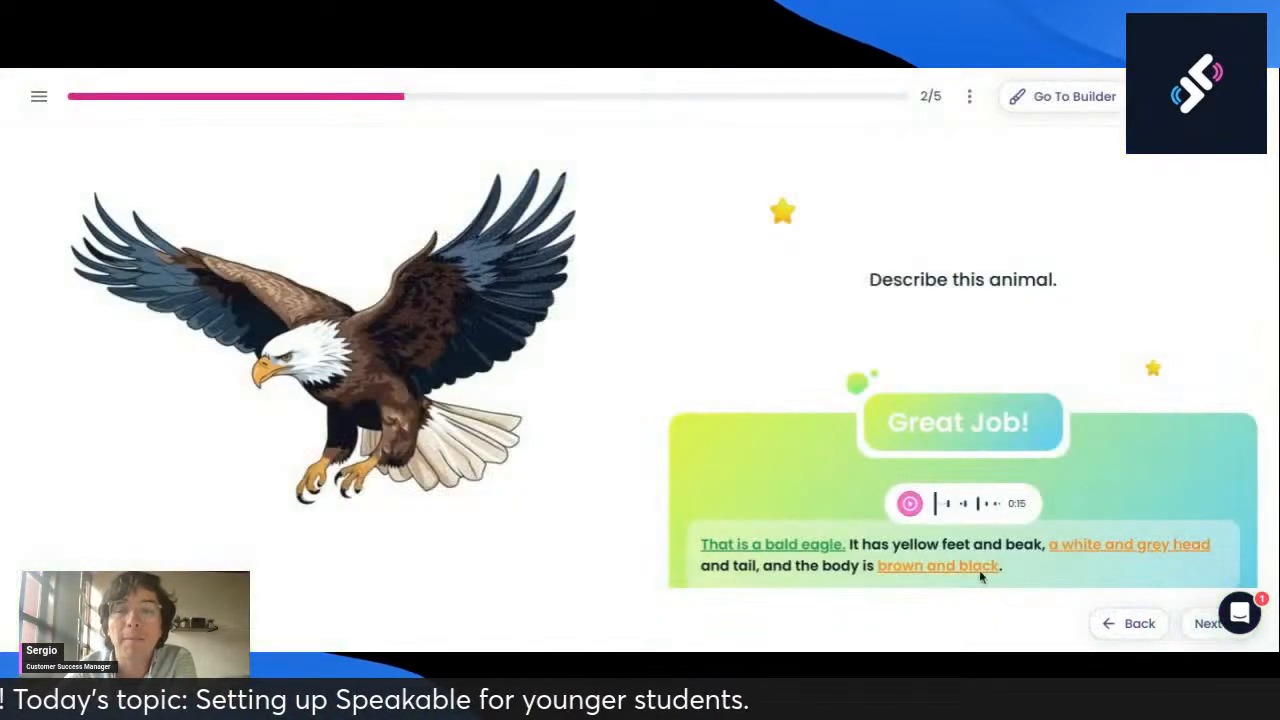
click(1073, 95)
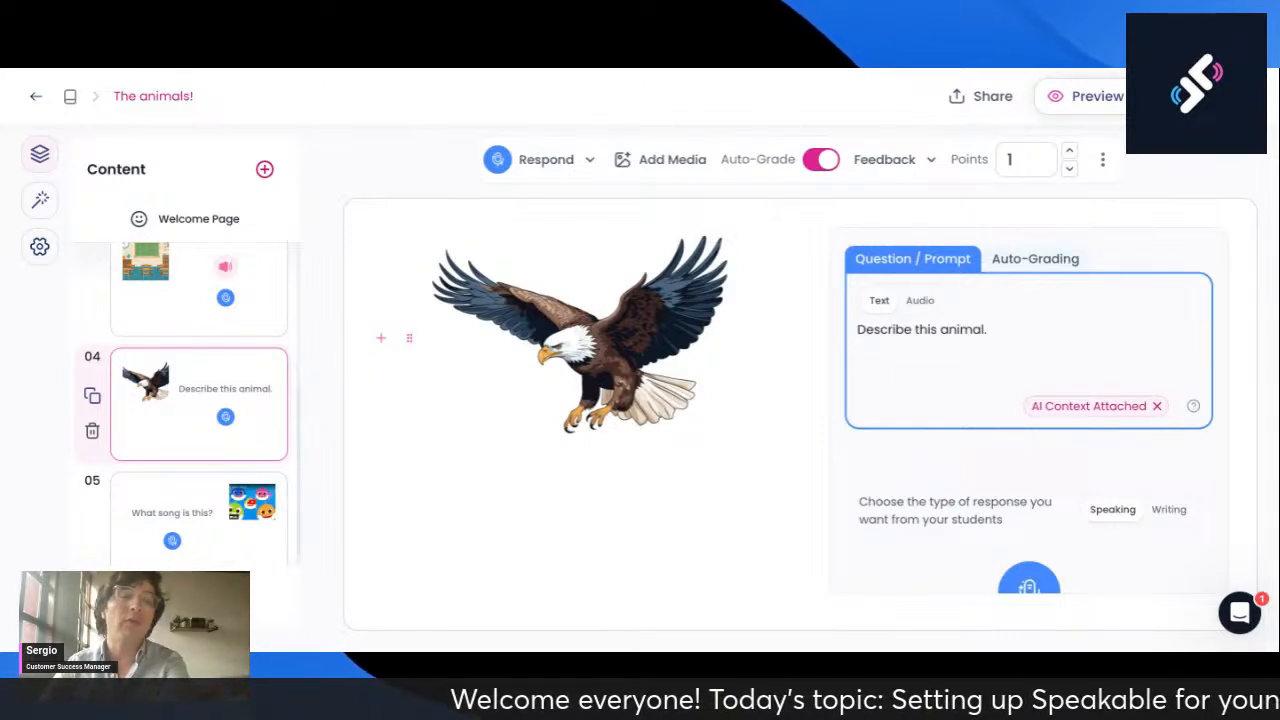
Step: Turn off Suggested Response and Grammar Insights in the eagle card's feedback options
click(932, 172)
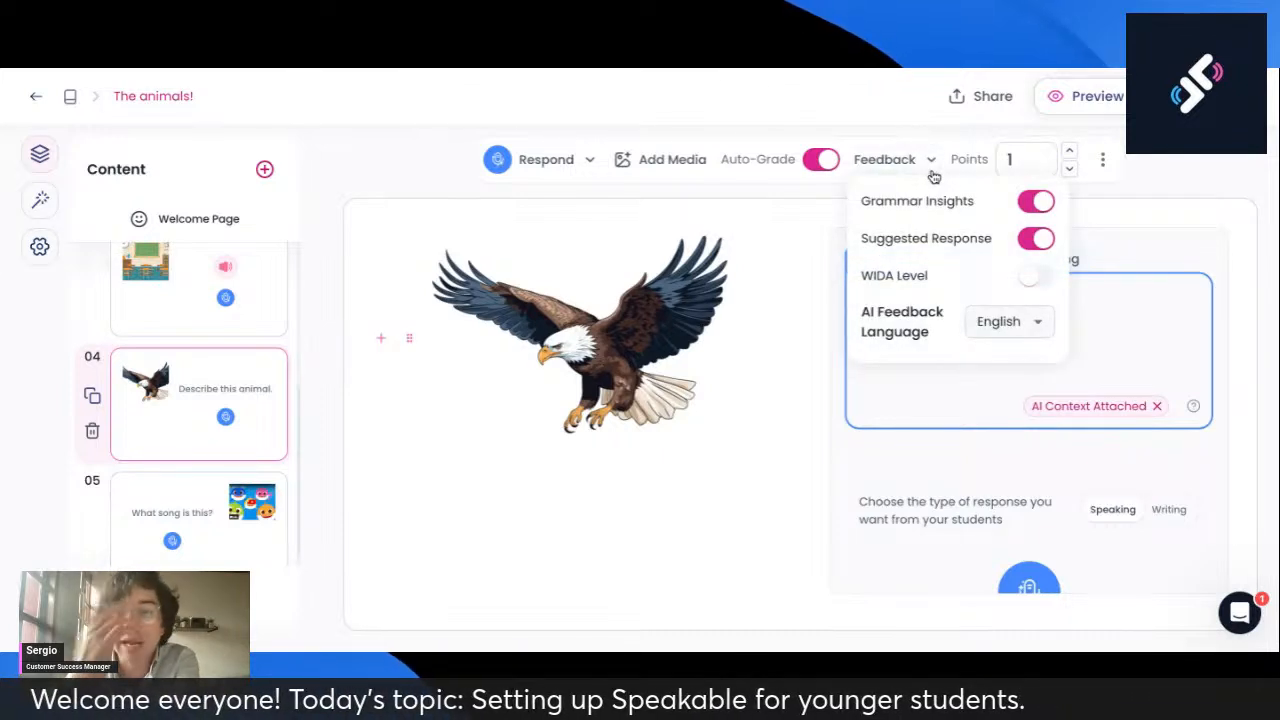
click(1037, 242)
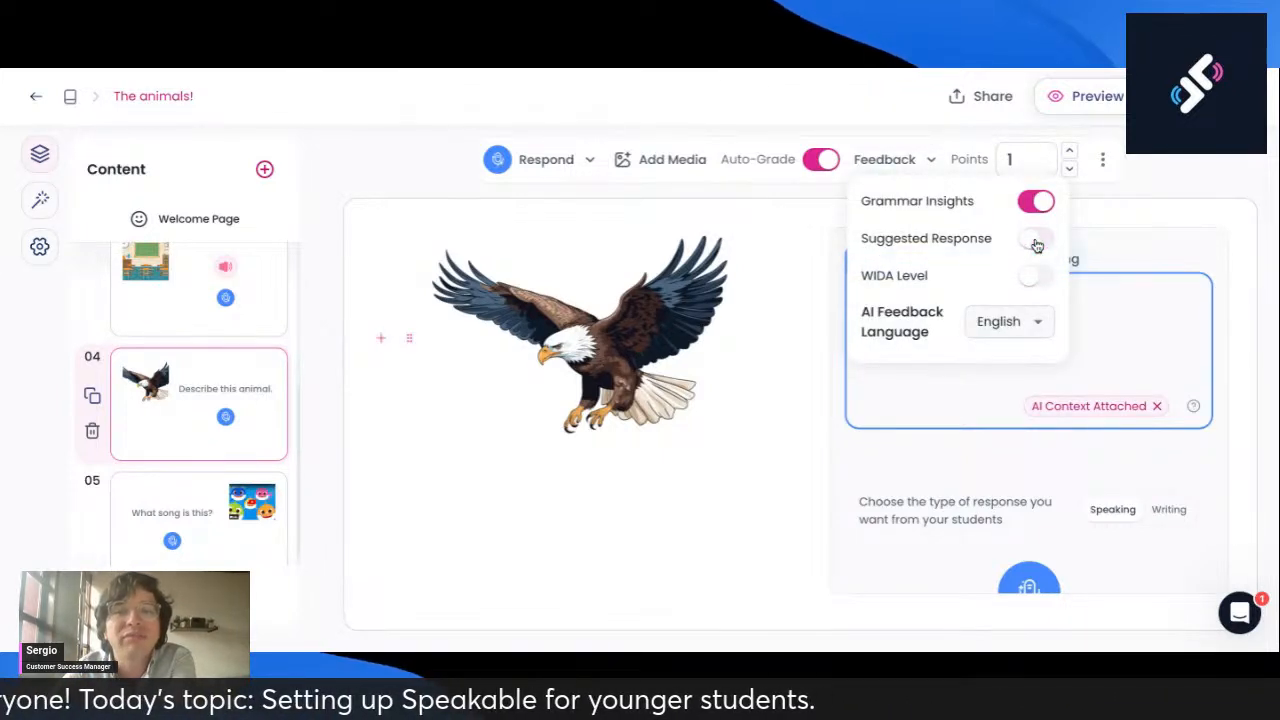
click(1046, 207)
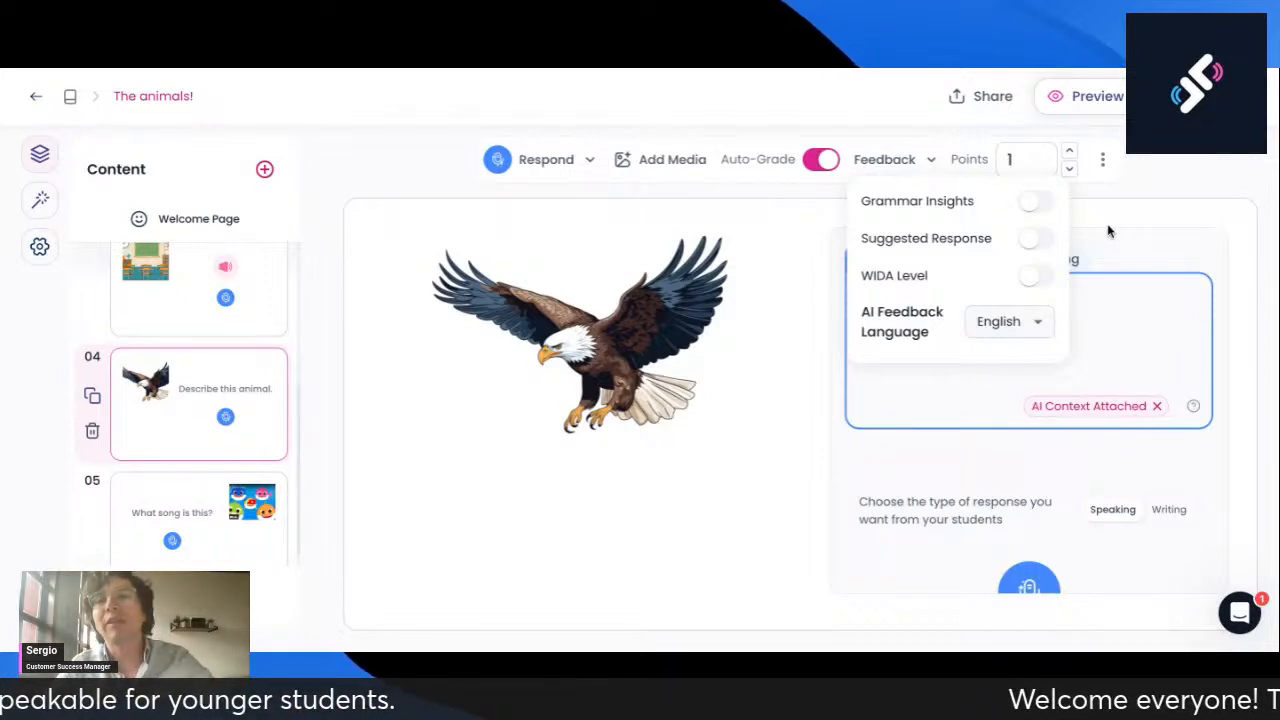
click(1106, 232)
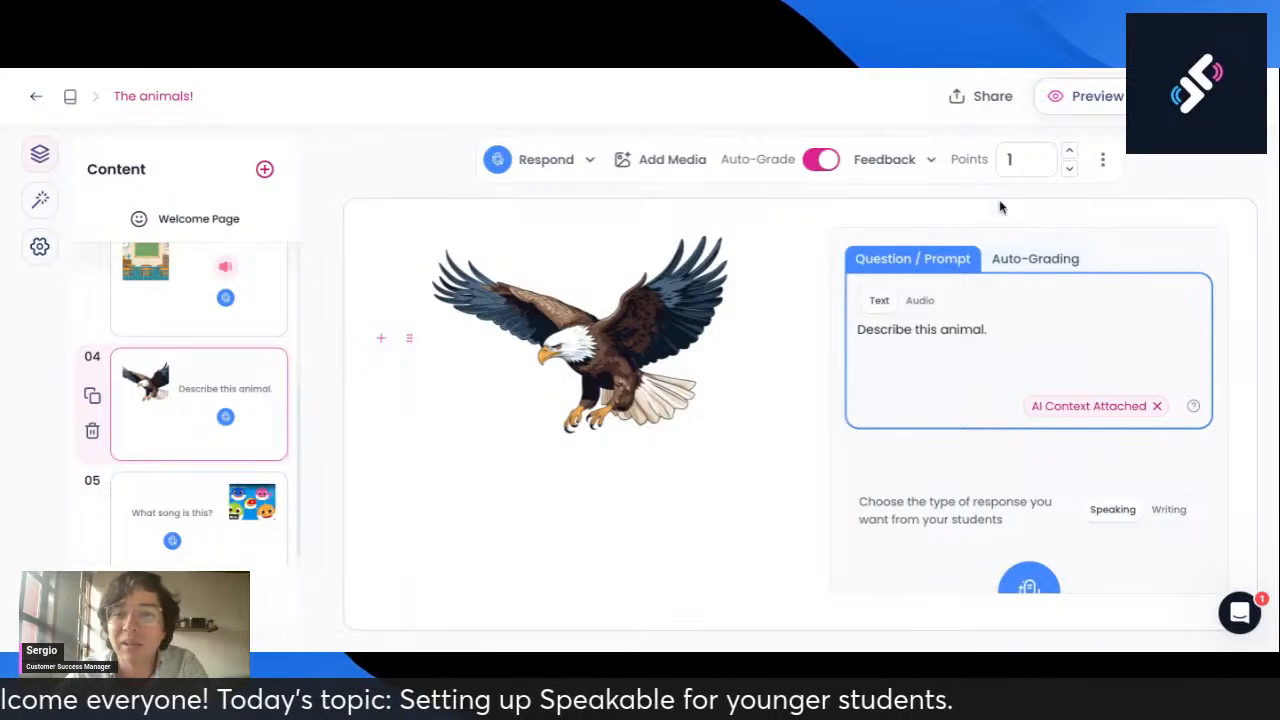
click(930, 160)
click(1138, 241)
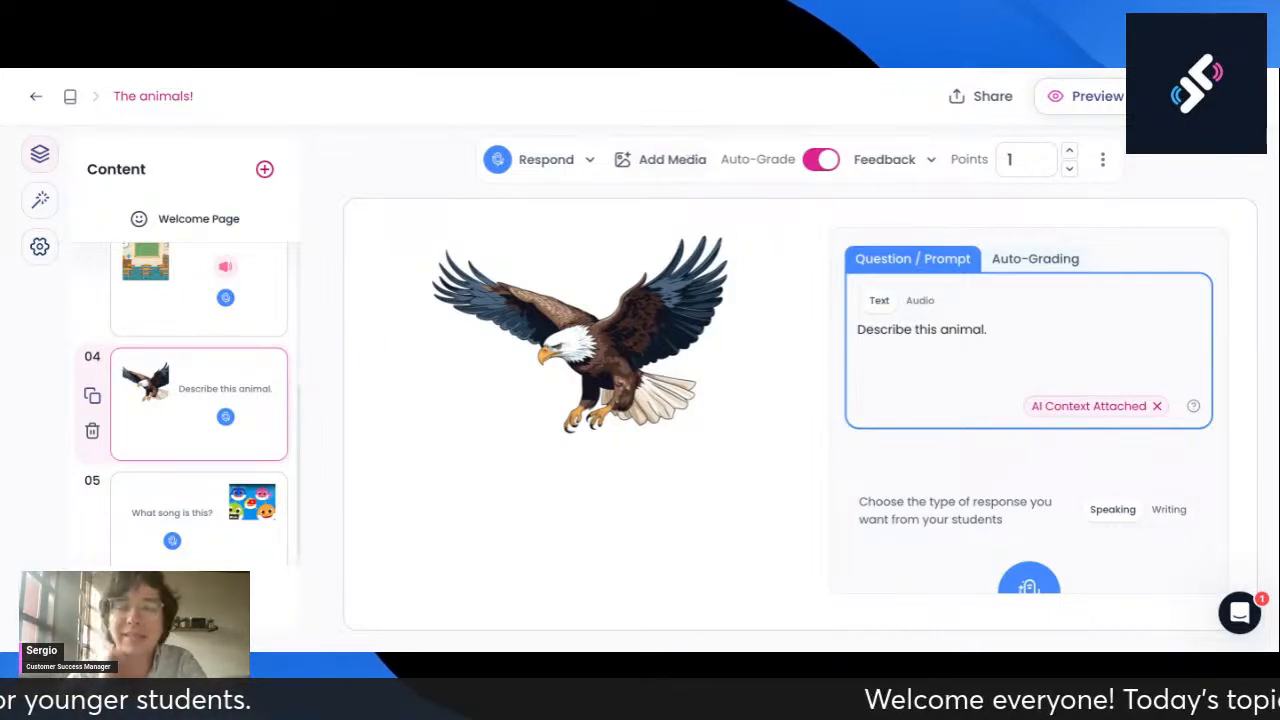
Step: Review the eagle card's Pass / Fail auto-grading criteria and return to its question
scroll(892, 388, down, 1)
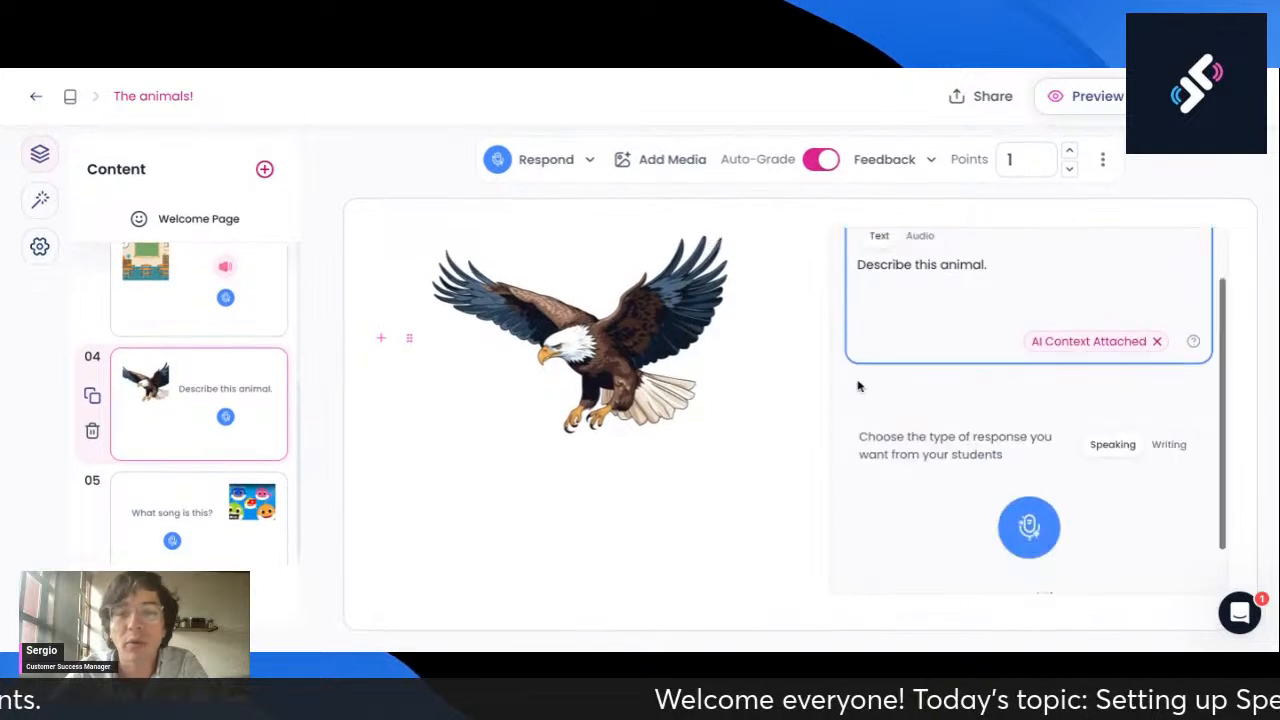
scroll(892, 389, up, 1)
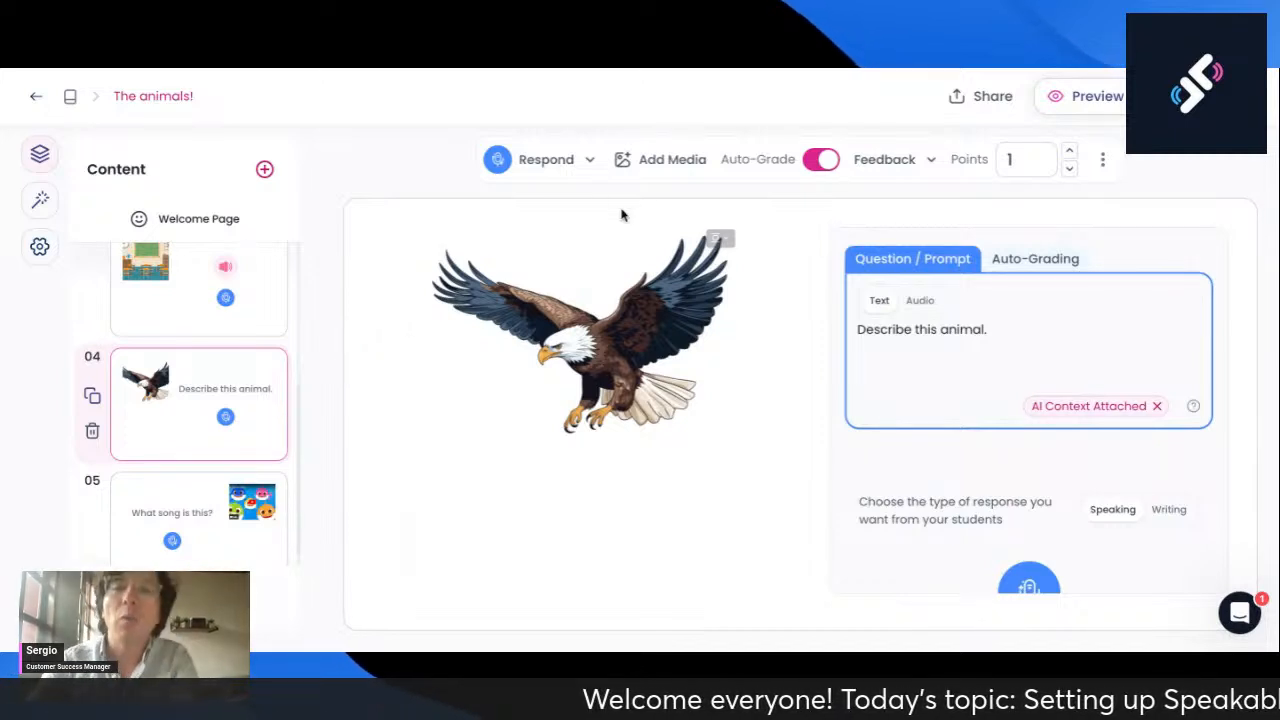
click(992, 265)
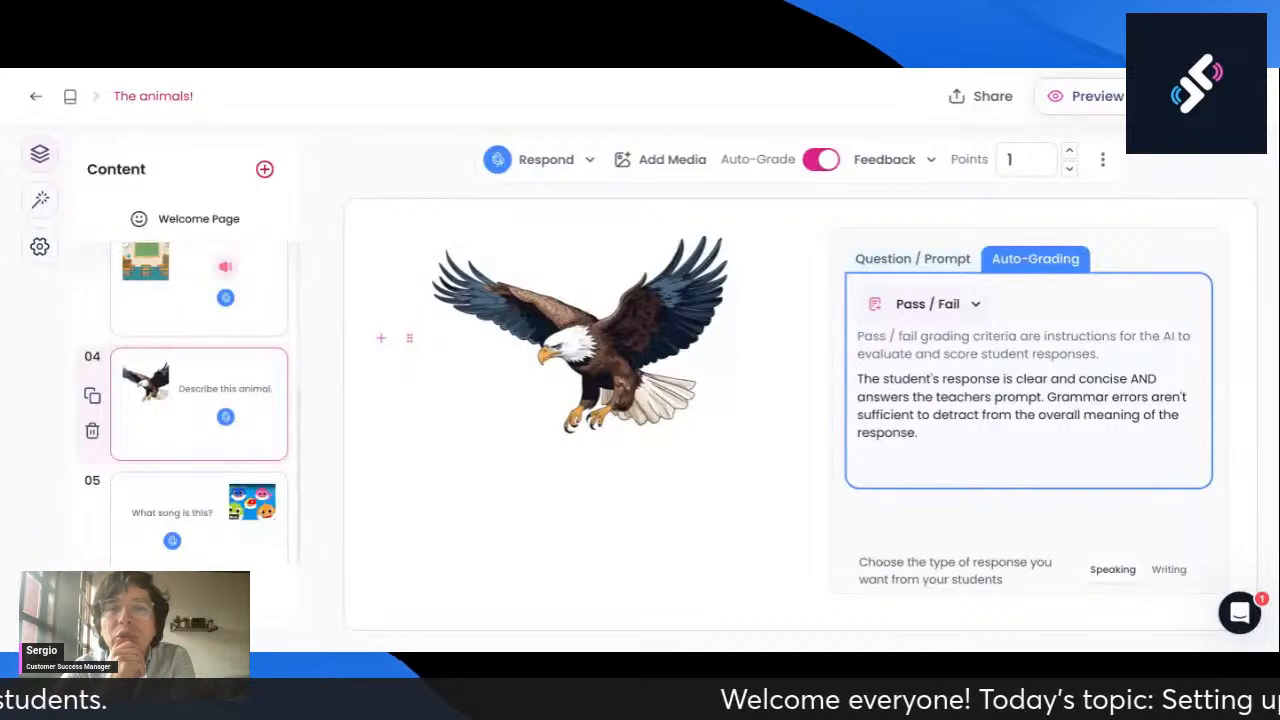
click(918, 265)
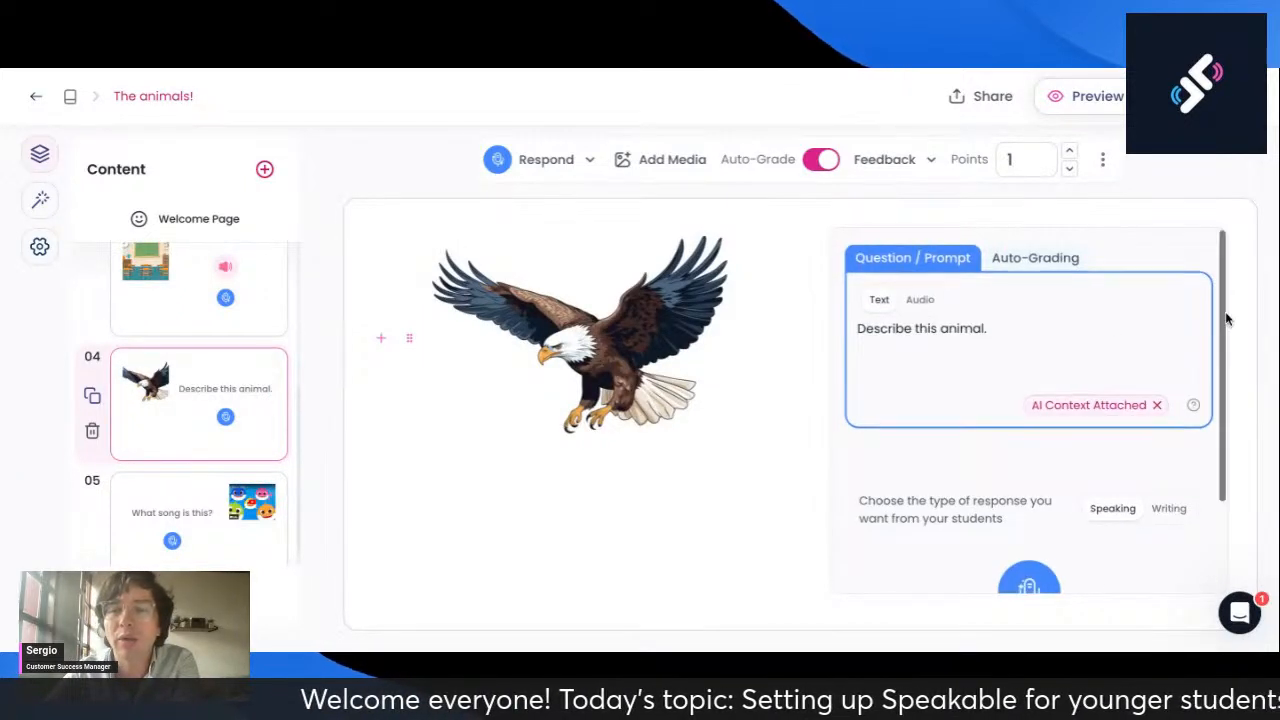
Step: Replace the eagle card's question with "WHat animal is this?"
scroll(1210, 308, down, 2)
triple_click(1098, 268)
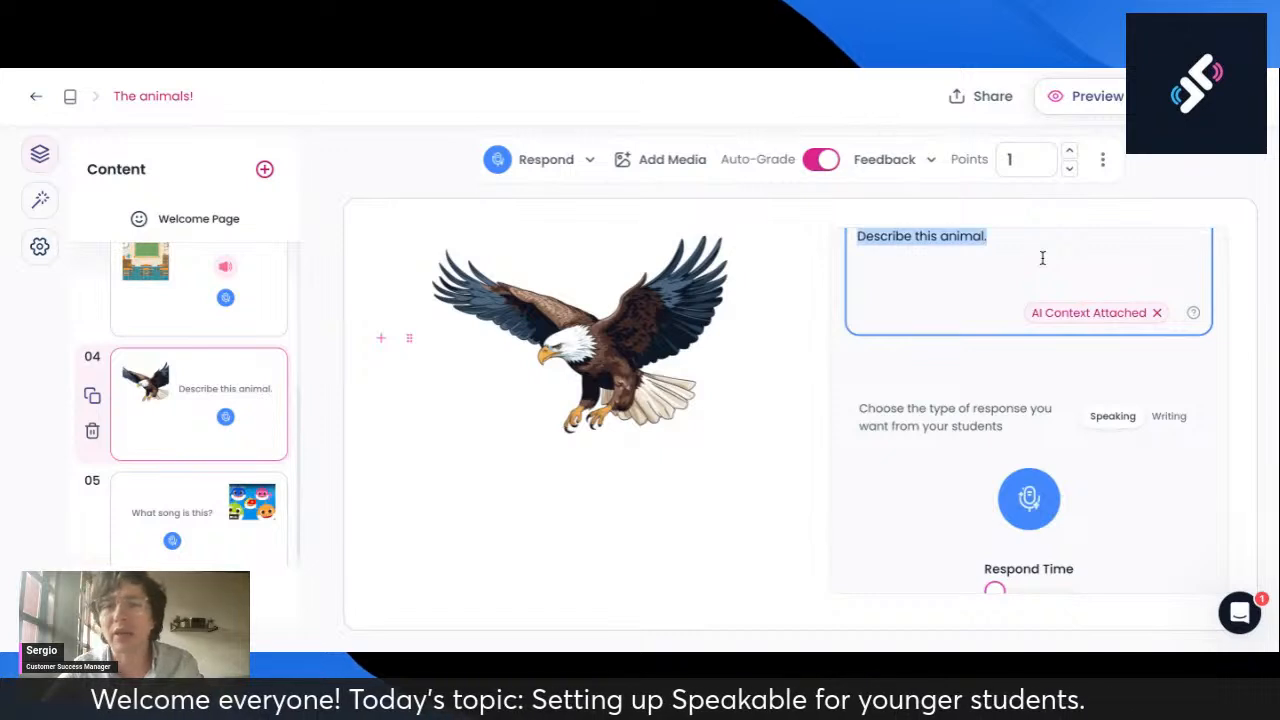
scroll(1043, 259, up, 2)
text(WHat an)
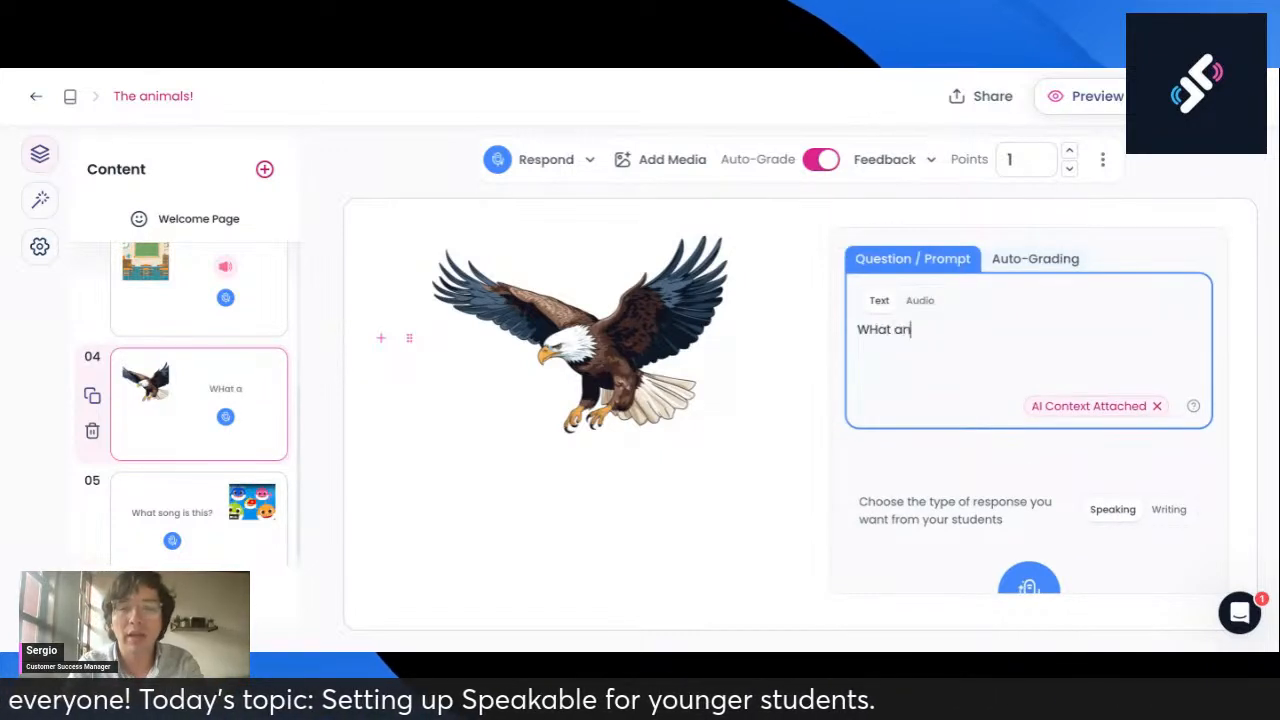
text(imal is this?)
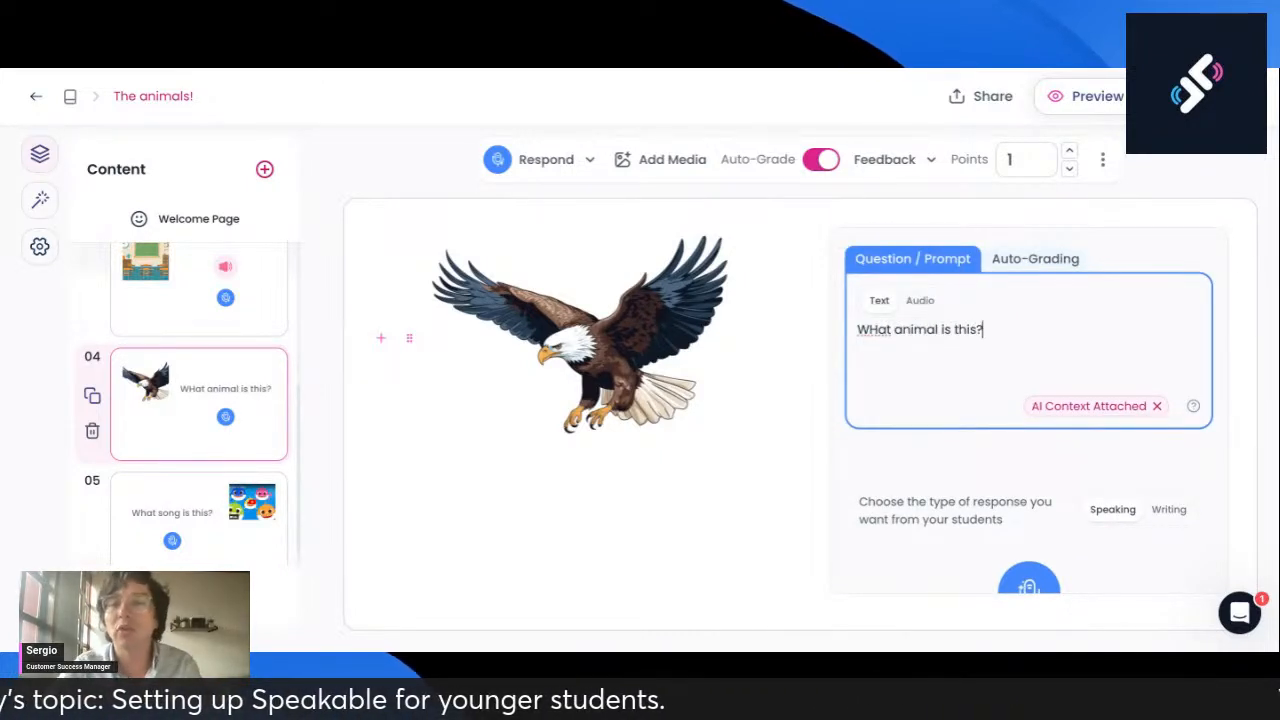
Step: Record the spoken test answer "That is a grey elephant." on the eagle card in the builder and submit it
scroll(1108, 356, down, 2)
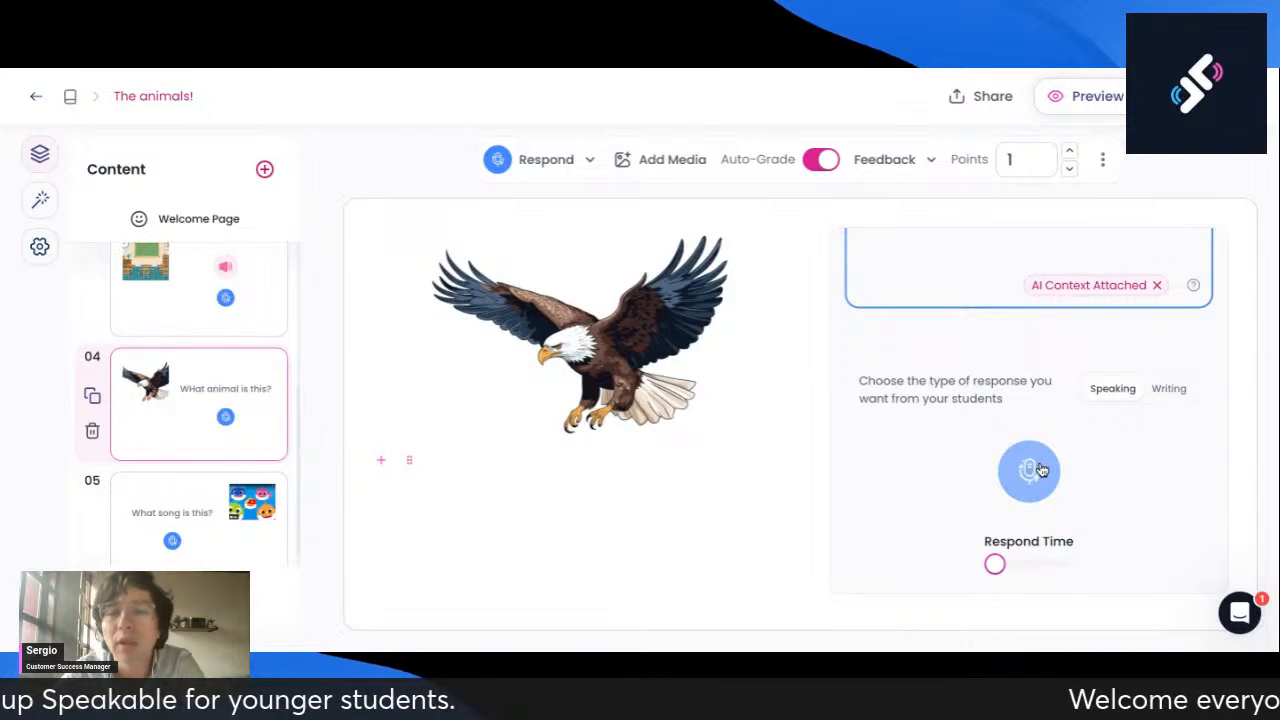
scroll(1043, 372, up, 2)
scroll(1043, 370, down, 2)
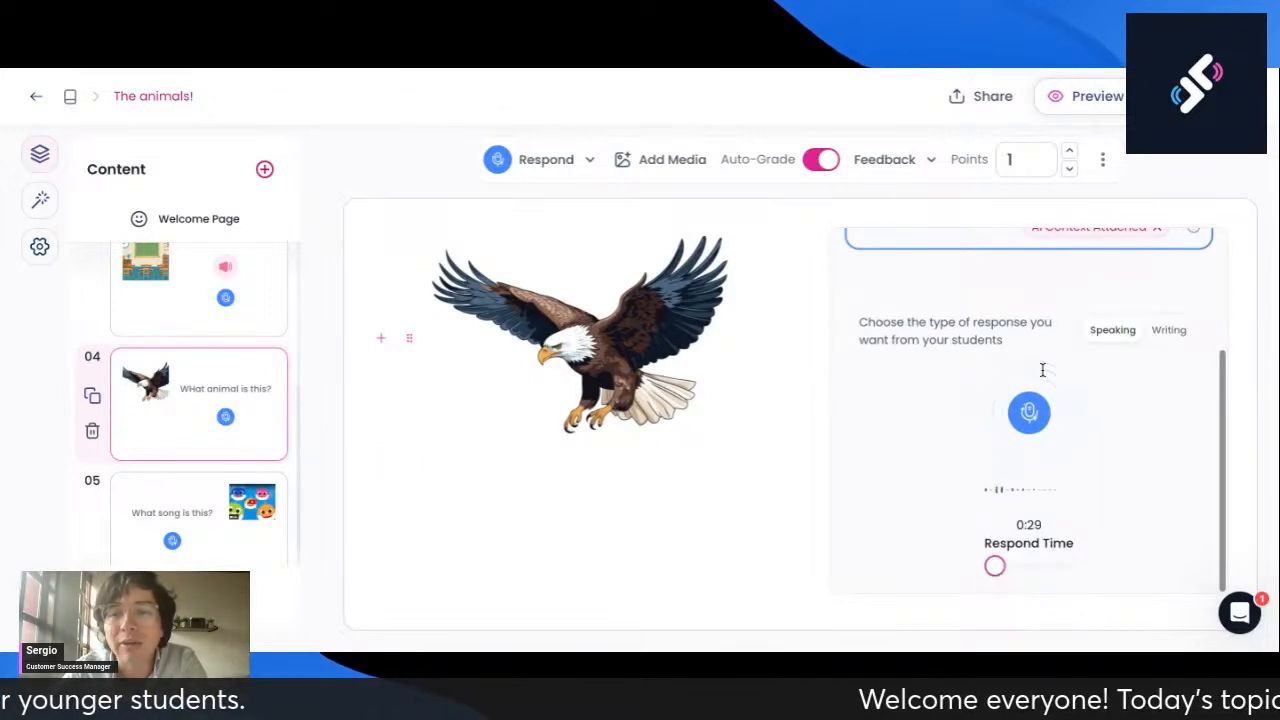
click(1043, 416)
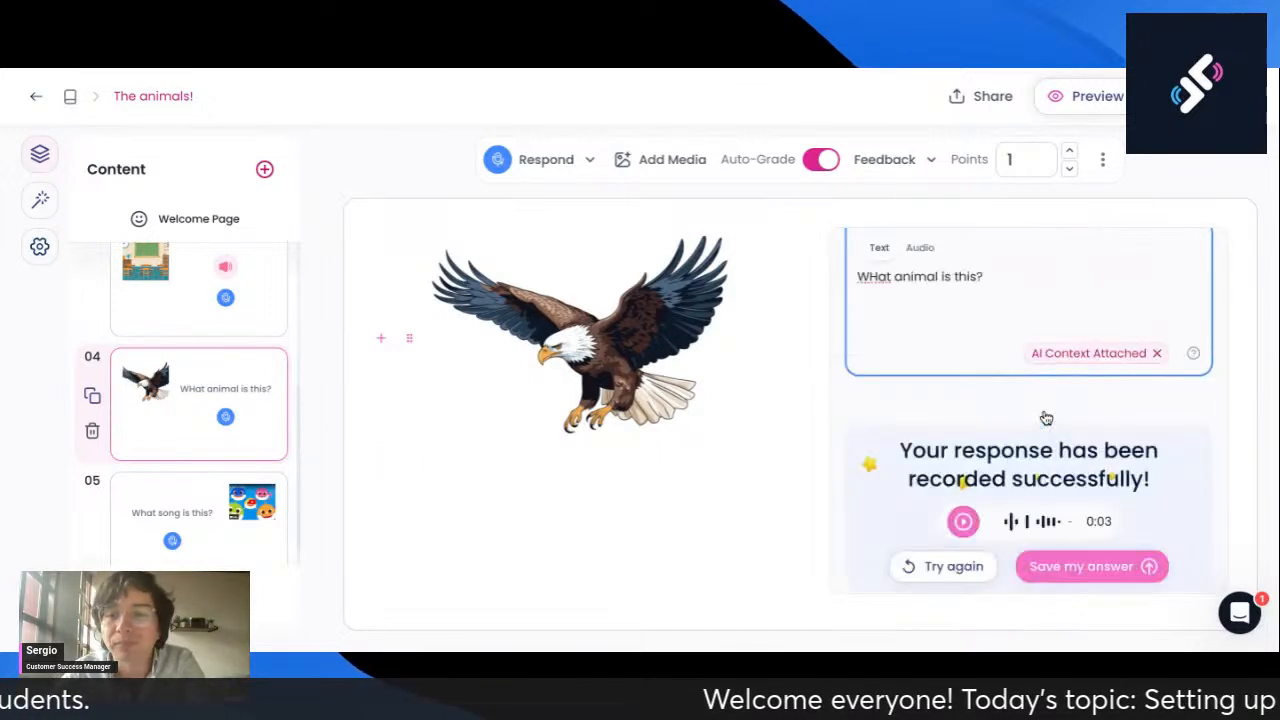
click(1092, 568)
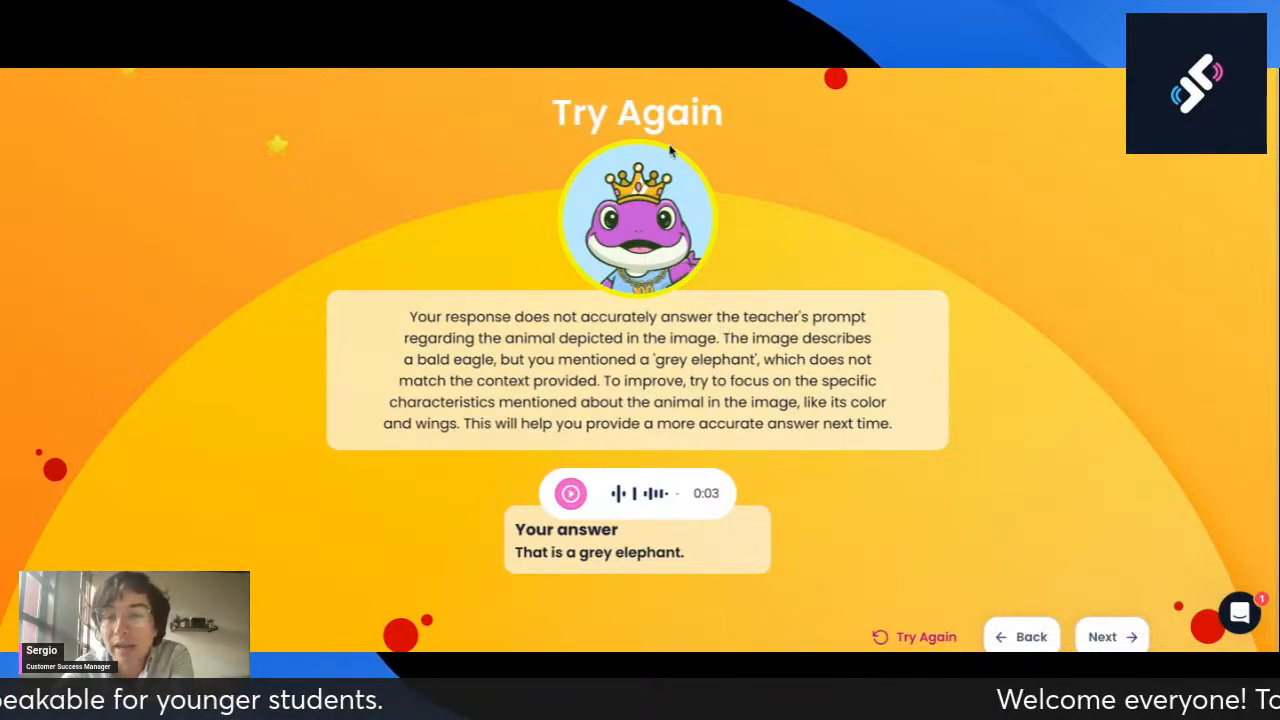
Step: Leave the elephant answer's feedback by choosing to retry, and view the eagle card's auto-grading criteria
scroll(777, 398, down, 1)
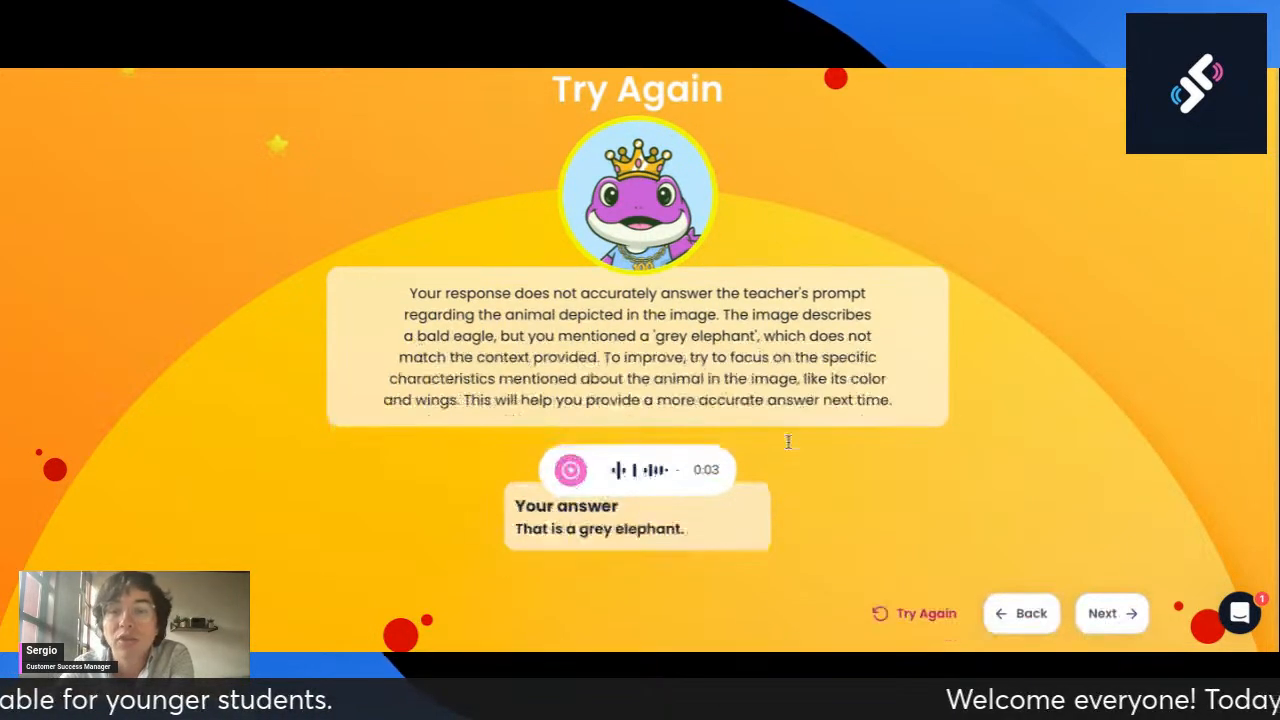
click(915, 617)
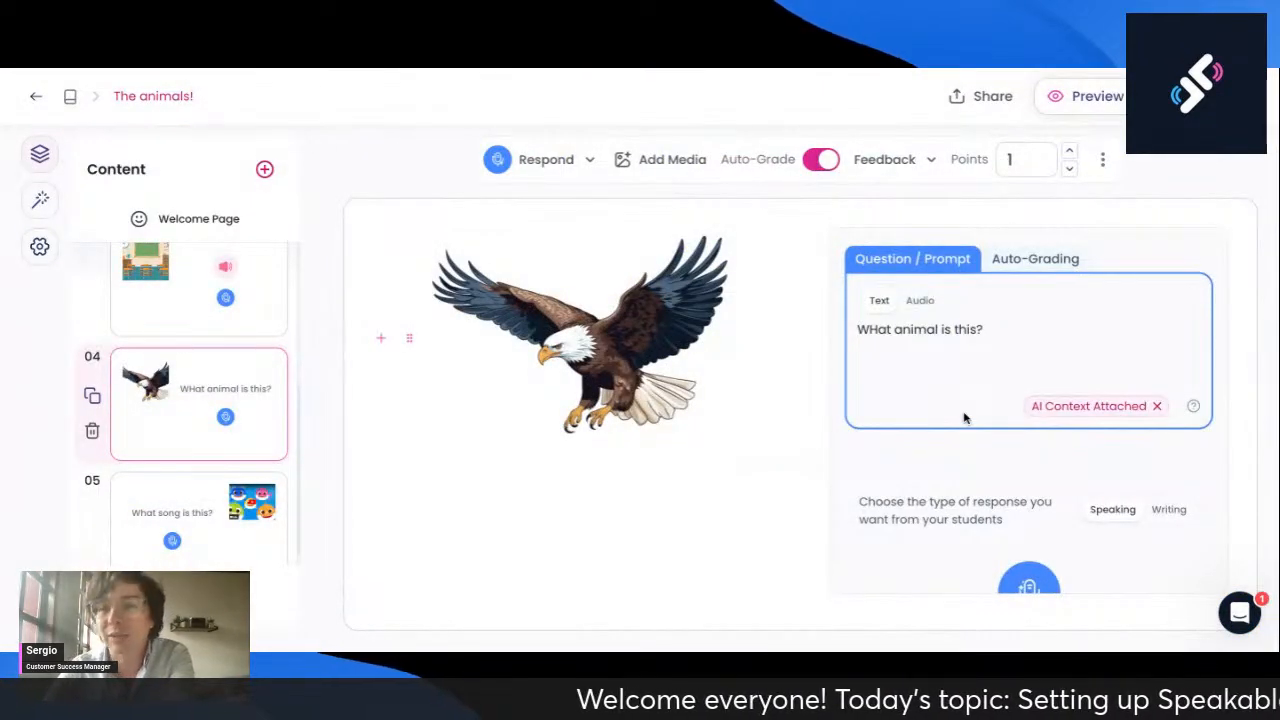
click(1012, 261)
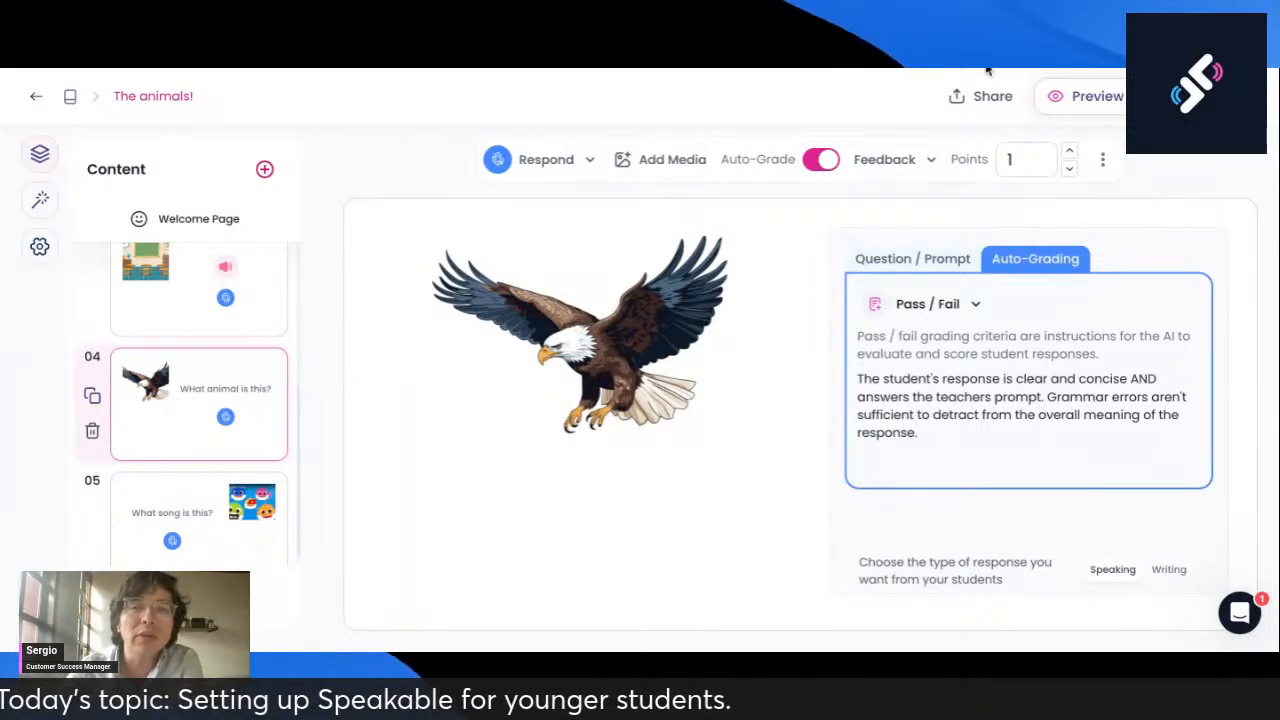
Step: Switch the eagle card's auto-grading to Rubric-Based and review the criteria of the Speakable Standard World Language Rubric
click(966, 320)
click(928, 374)
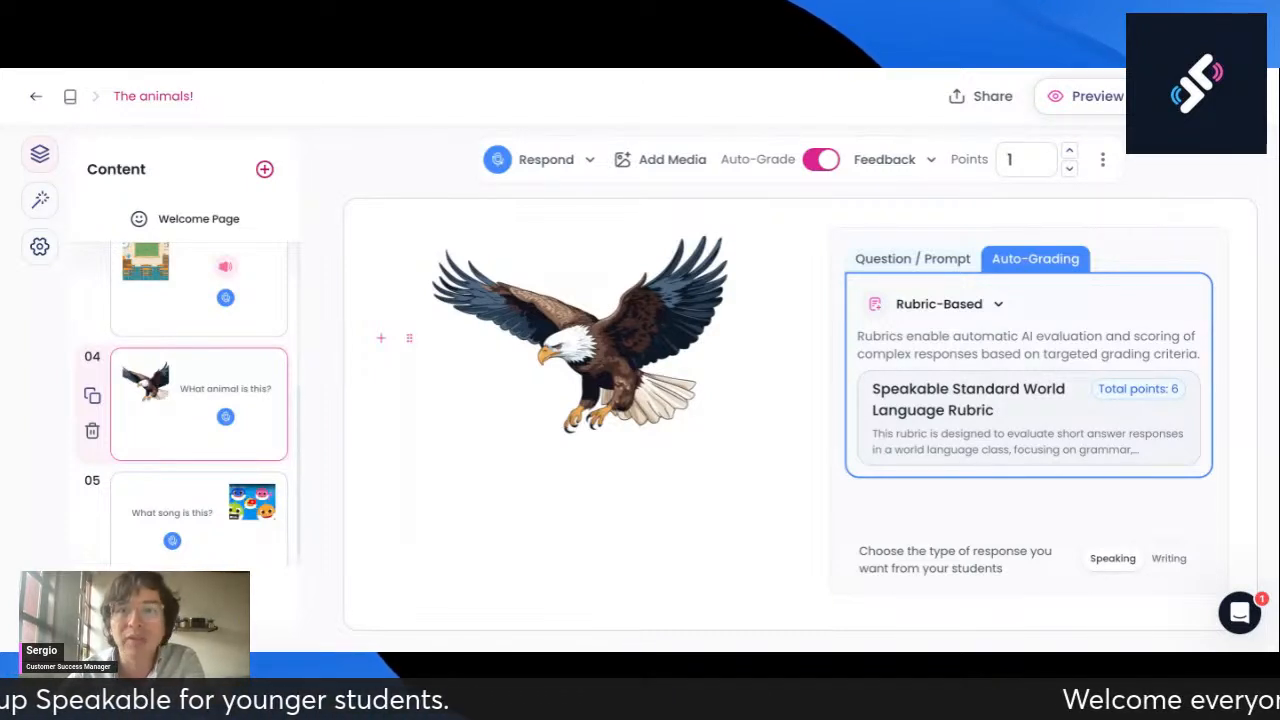
click(978, 398)
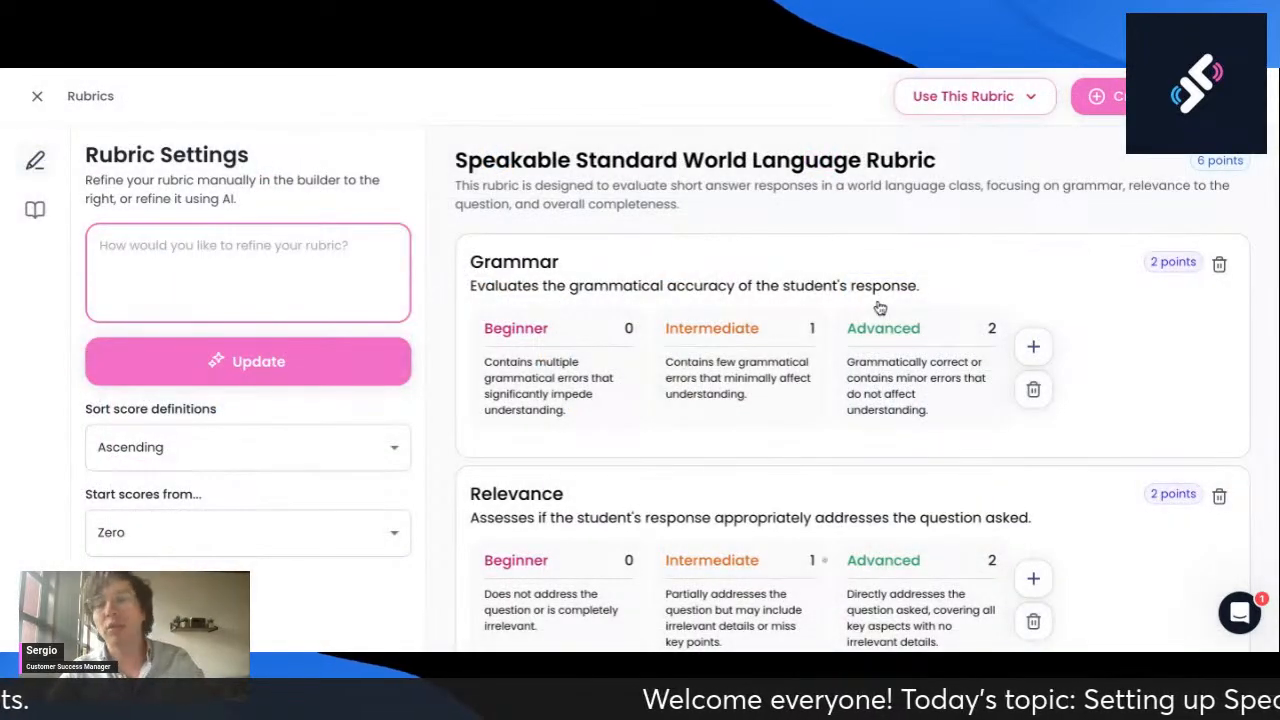
scroll(880, 307, down, 2)
scroll(880, 307, up, 2)
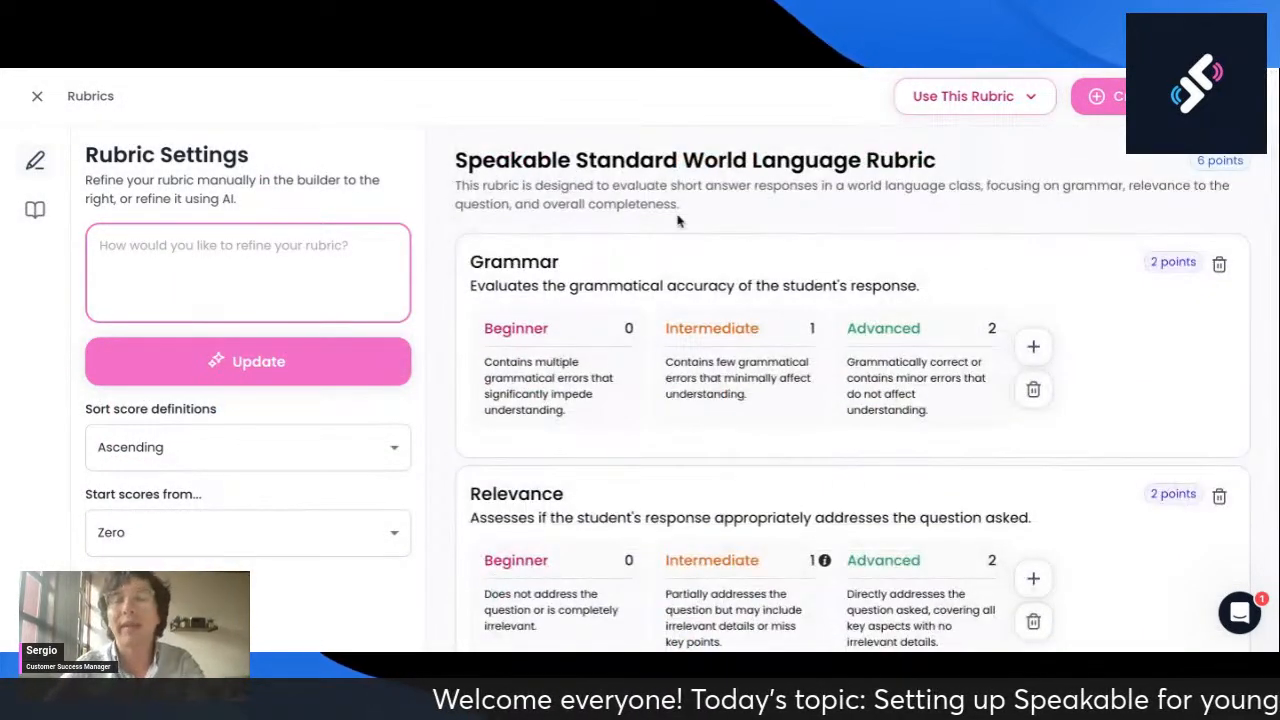
scroll(724, 231, down, 3)
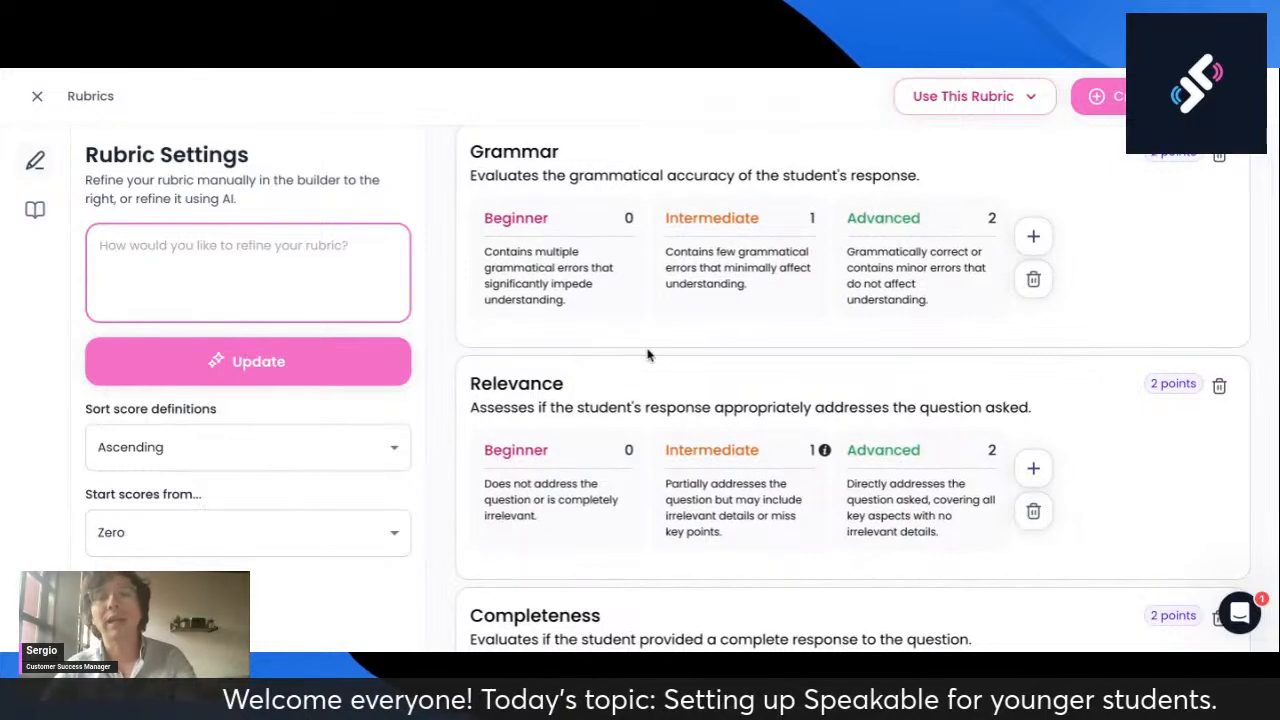
scroll(647, 354, down, 1)
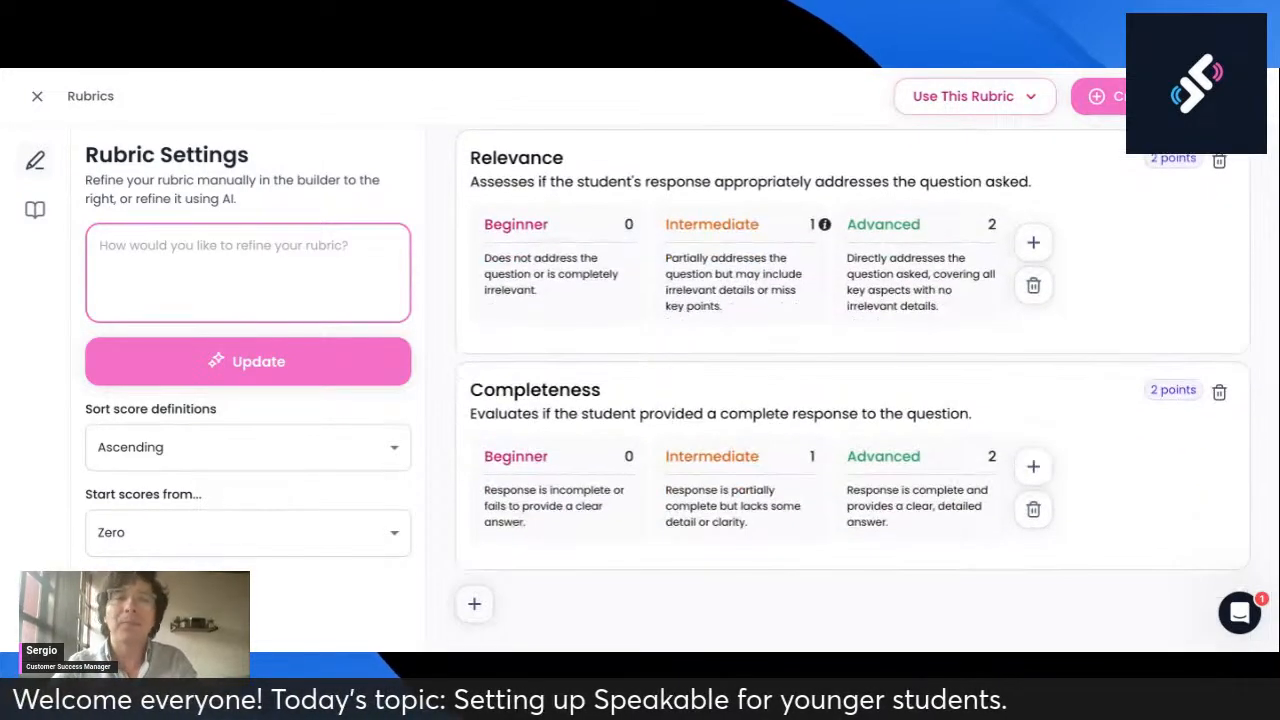
Step: Browse the rubric library's templates, viewing the Speakable Prompt Evaluation, AP Exam Email Section and WIDA Speaking rubrics
click(37, 226)
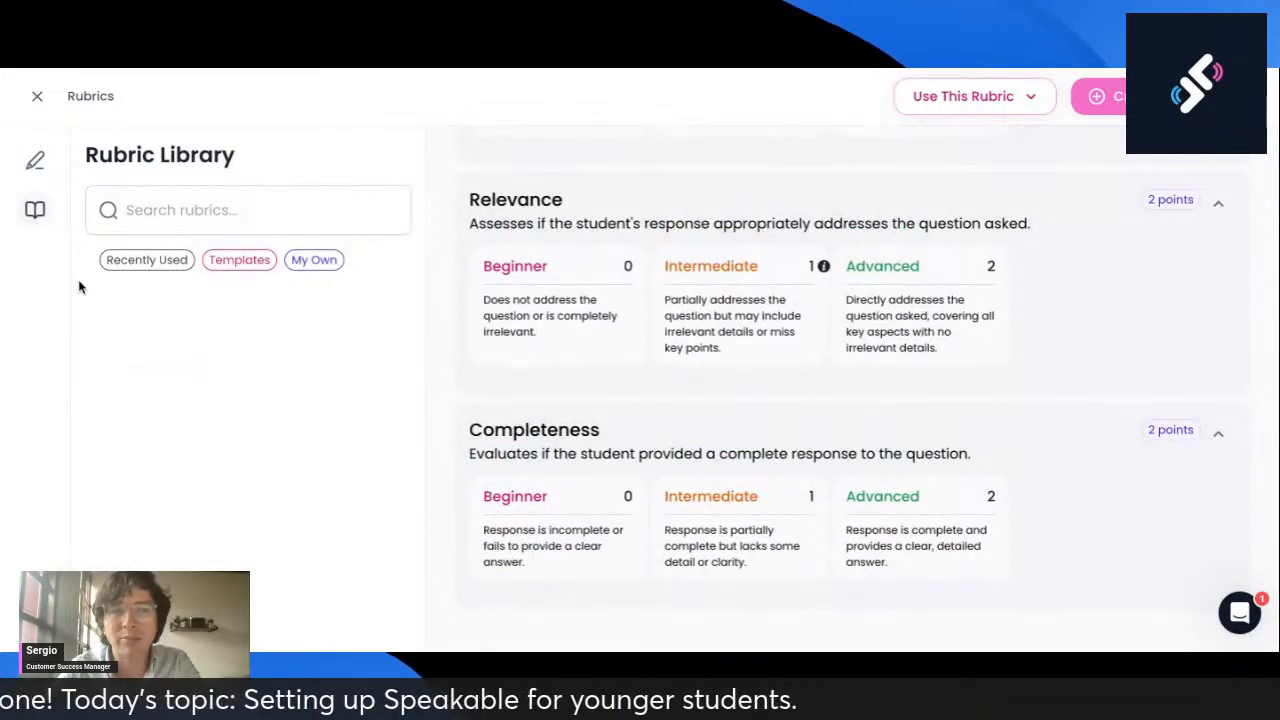
scroll(306, 420, down, 8)
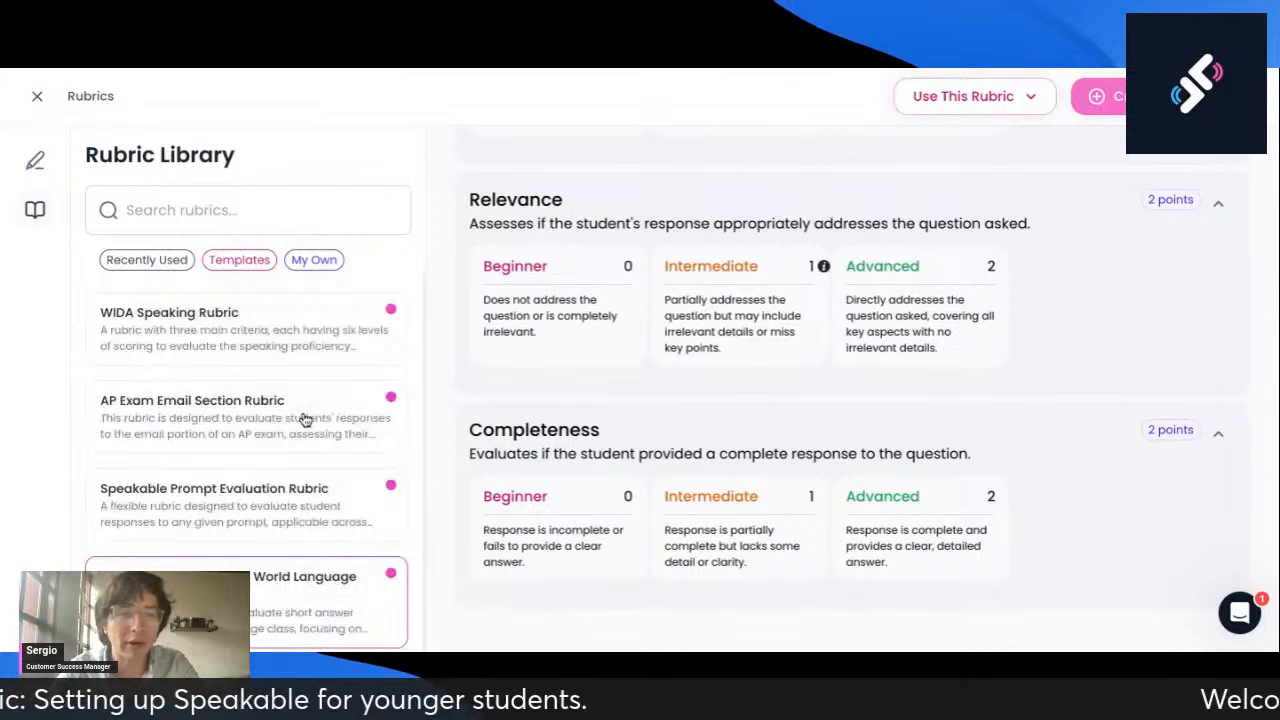
click(278, 497)
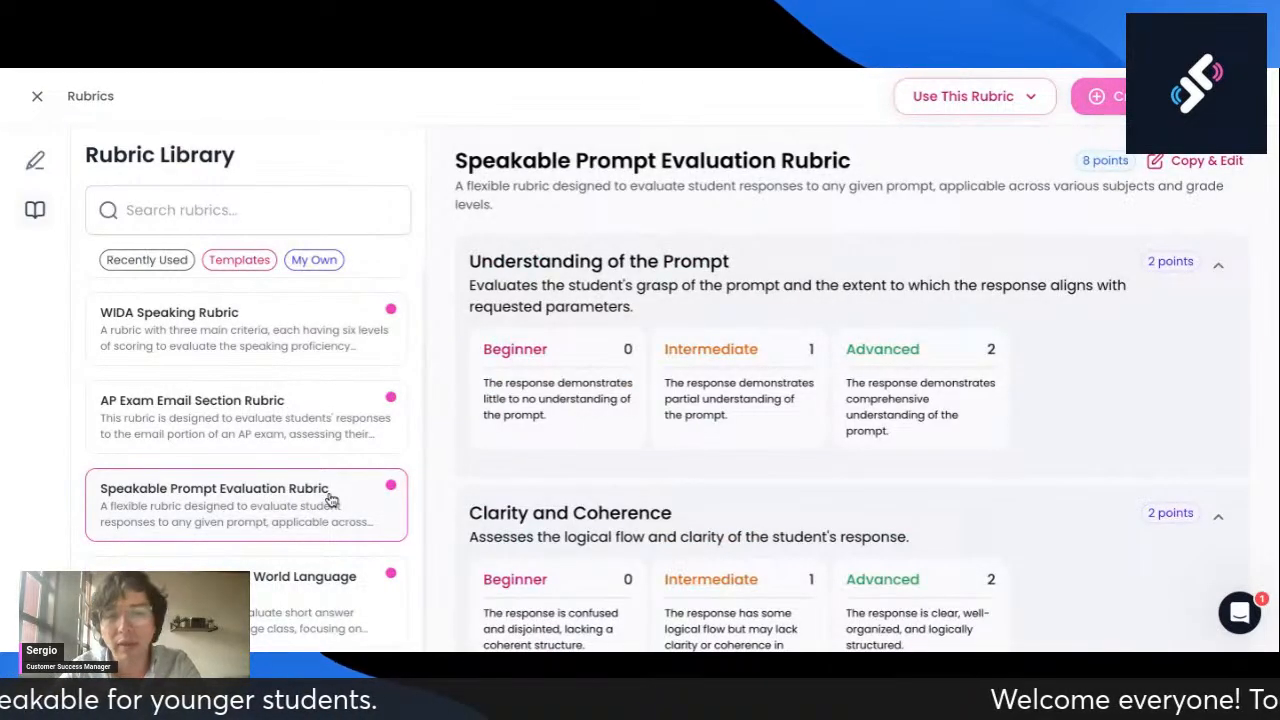
click(284, 425)
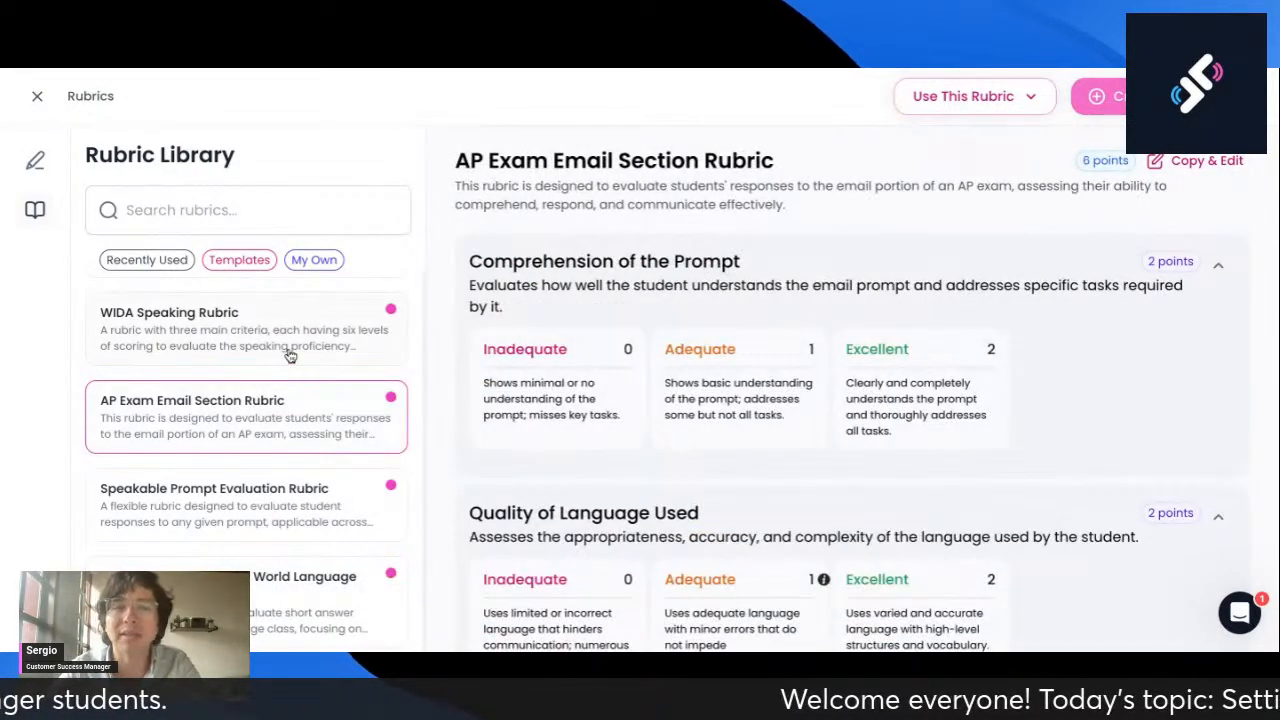
click(289, 355)
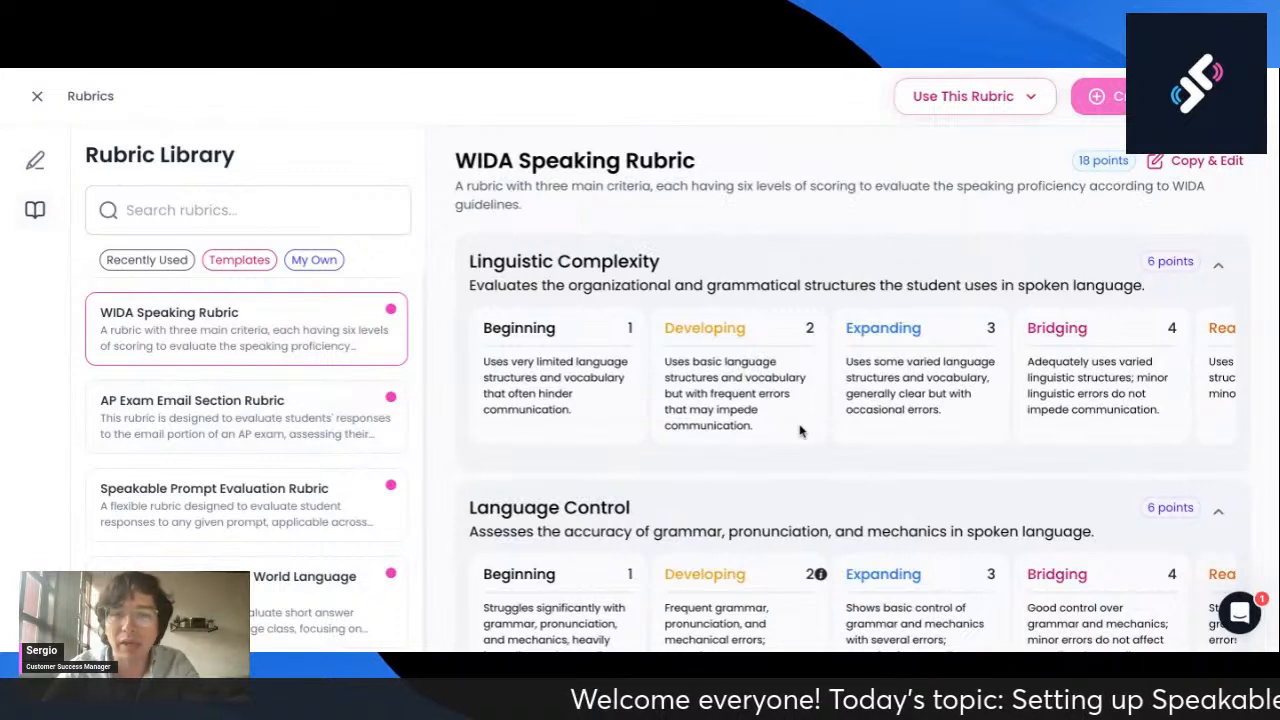
scroll(790, 430, right, 5)
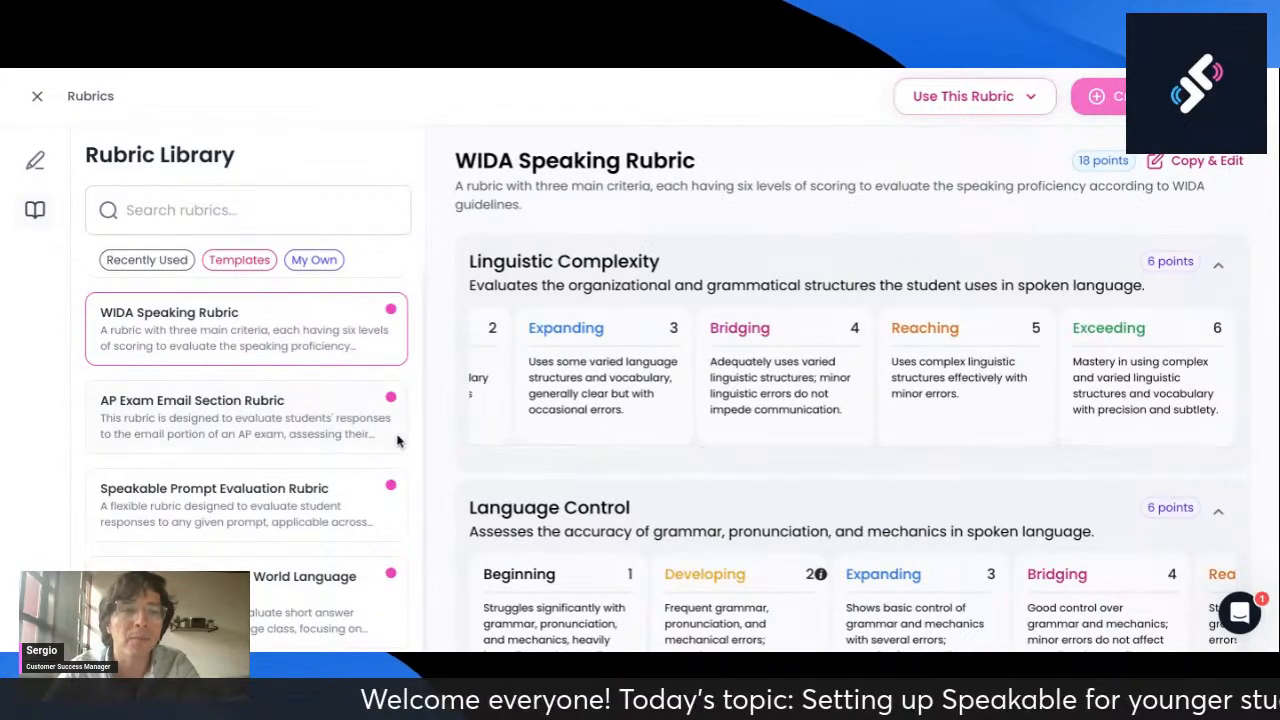
Step: Browse the library's own rubrics, viewing Complex Media Comprehension, Prepositions for Location Evaluation, ACTFL Fluency Evaluation and CEFR Language Proficiency
scroll(330, 440, up, 2)
scroll(327, 437, down, 5)
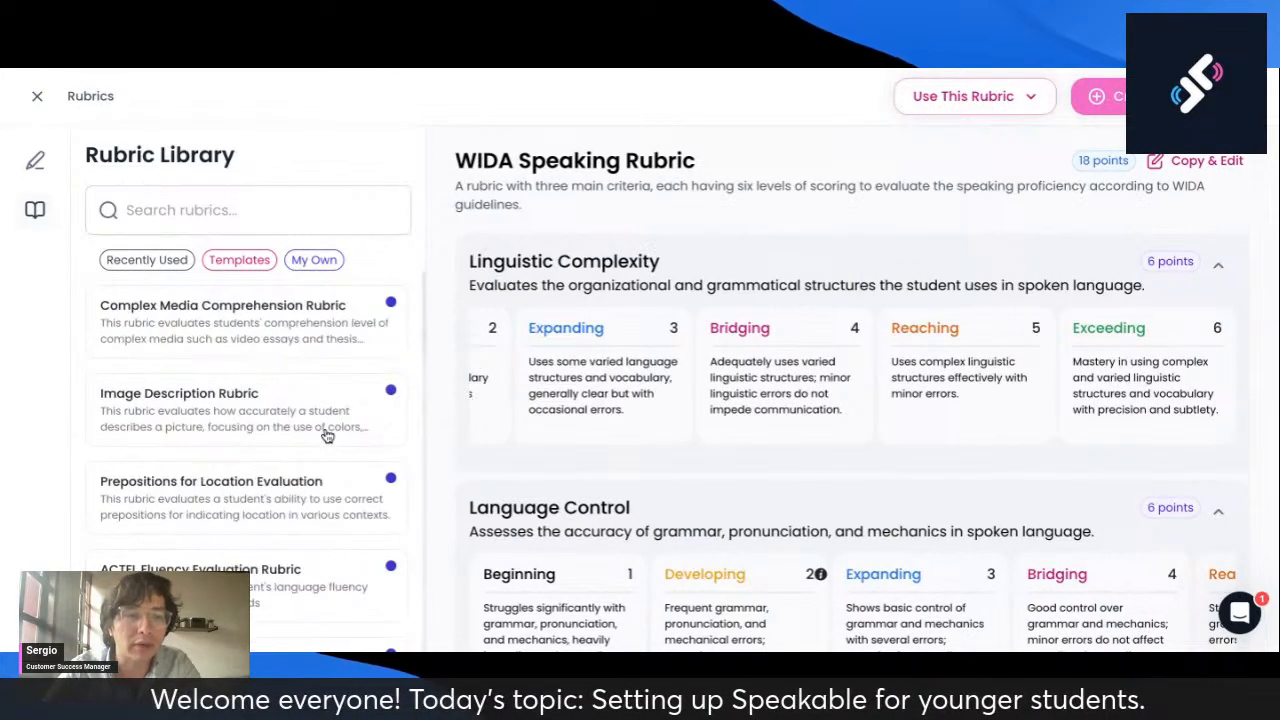
scroll(302, 401, down, 2)
scroll(303, 400, up, 2)
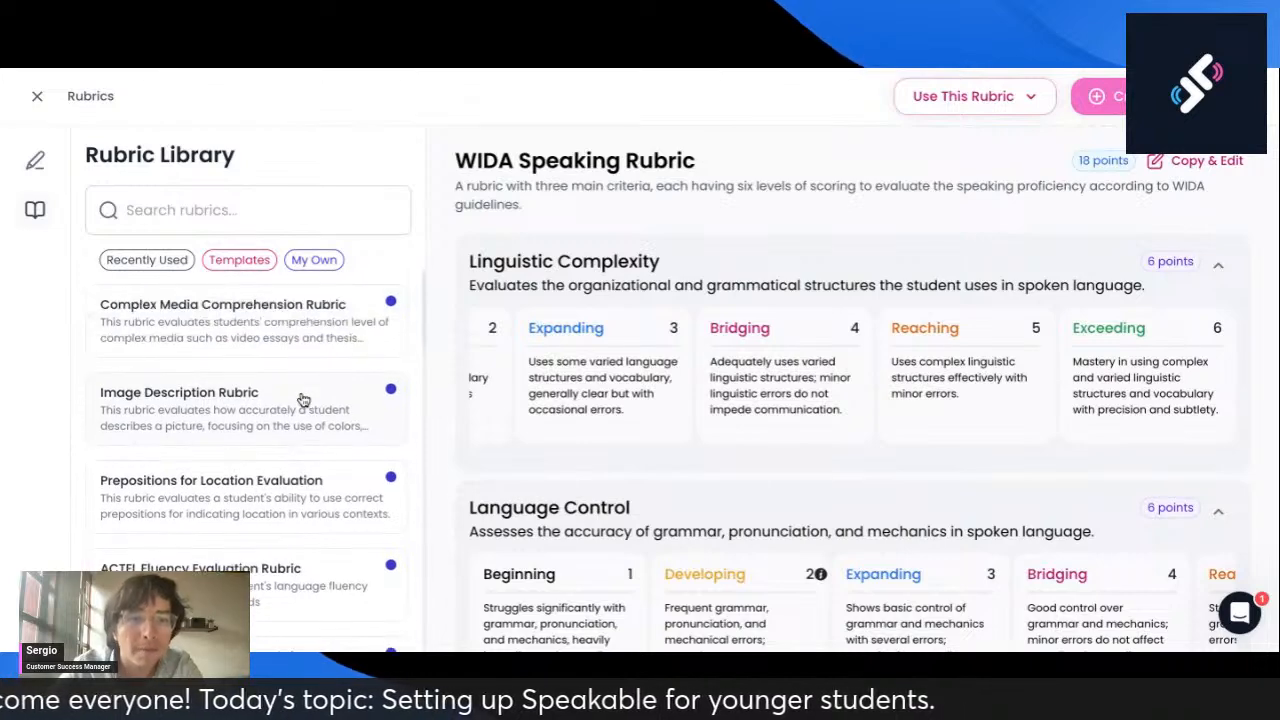
click(268, 338)
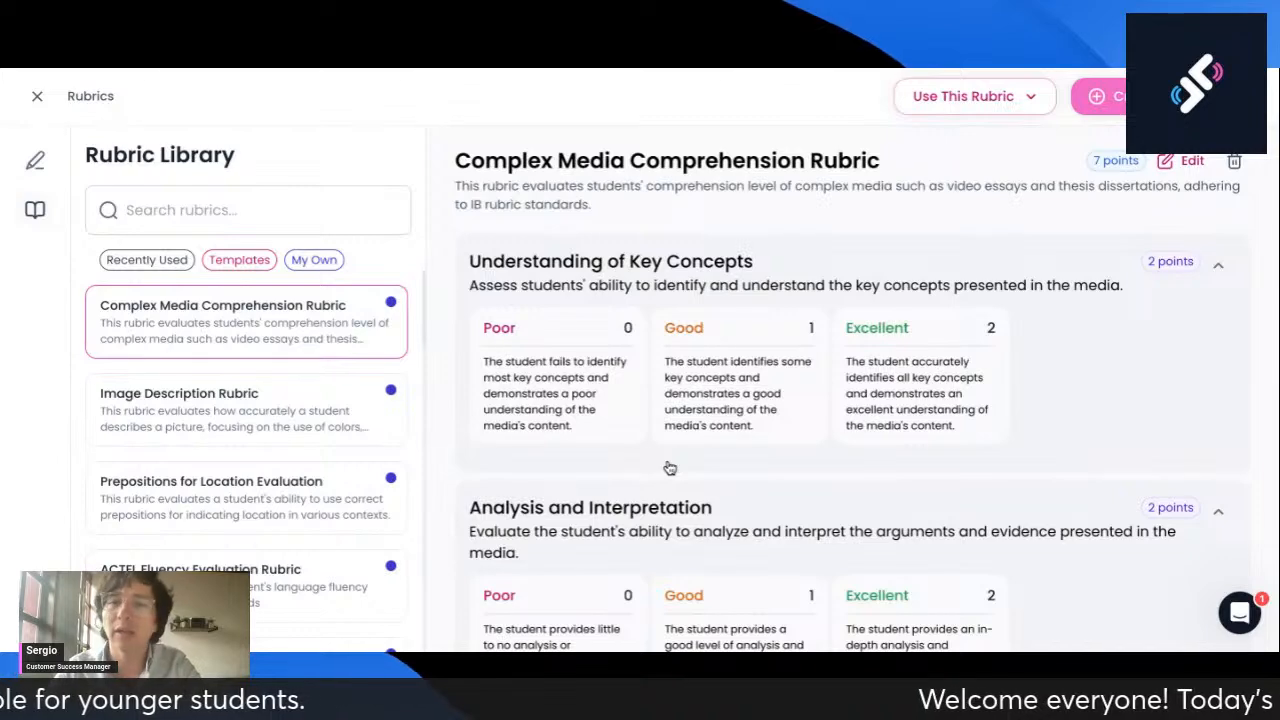
click(286, 428)
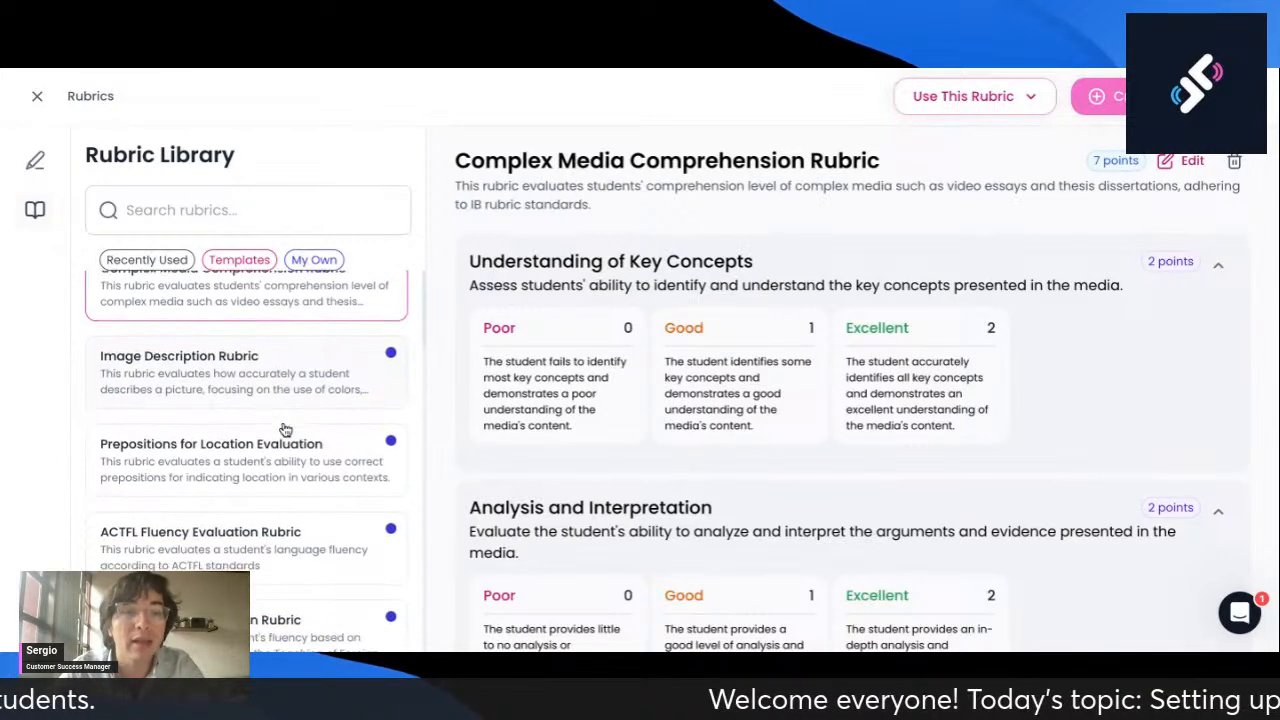
click(343, 466)
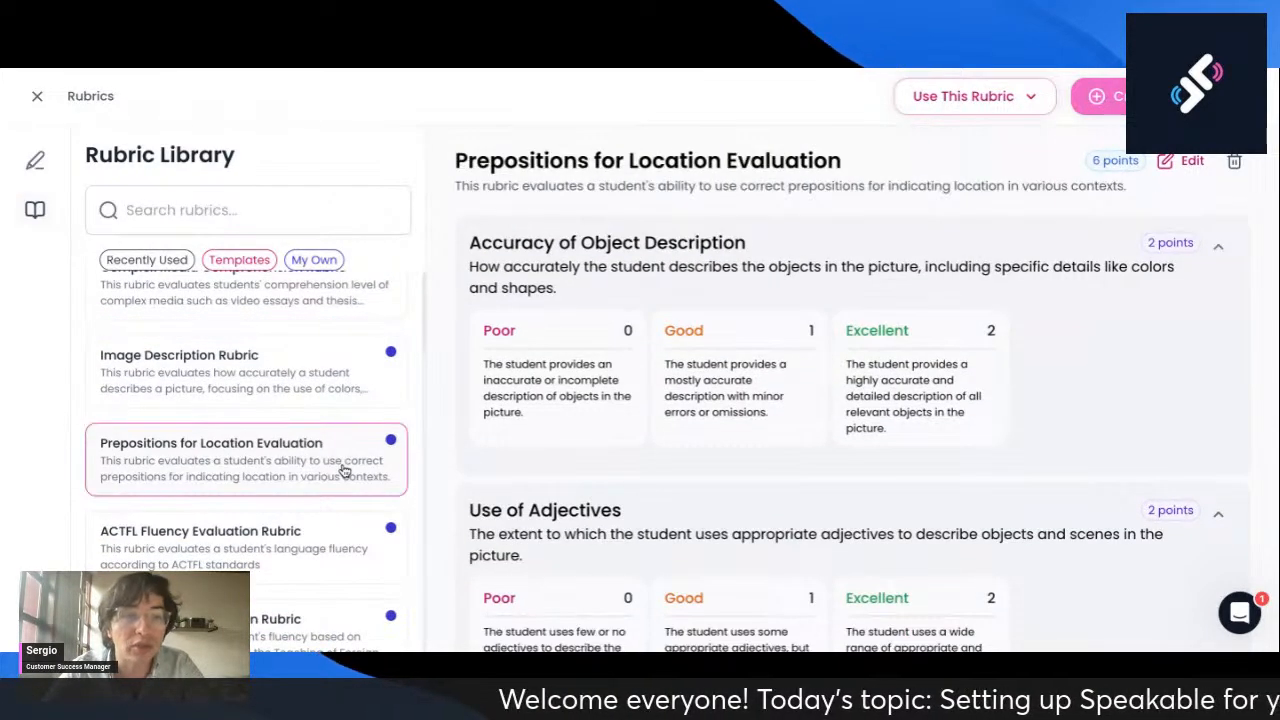
click(304, 409)
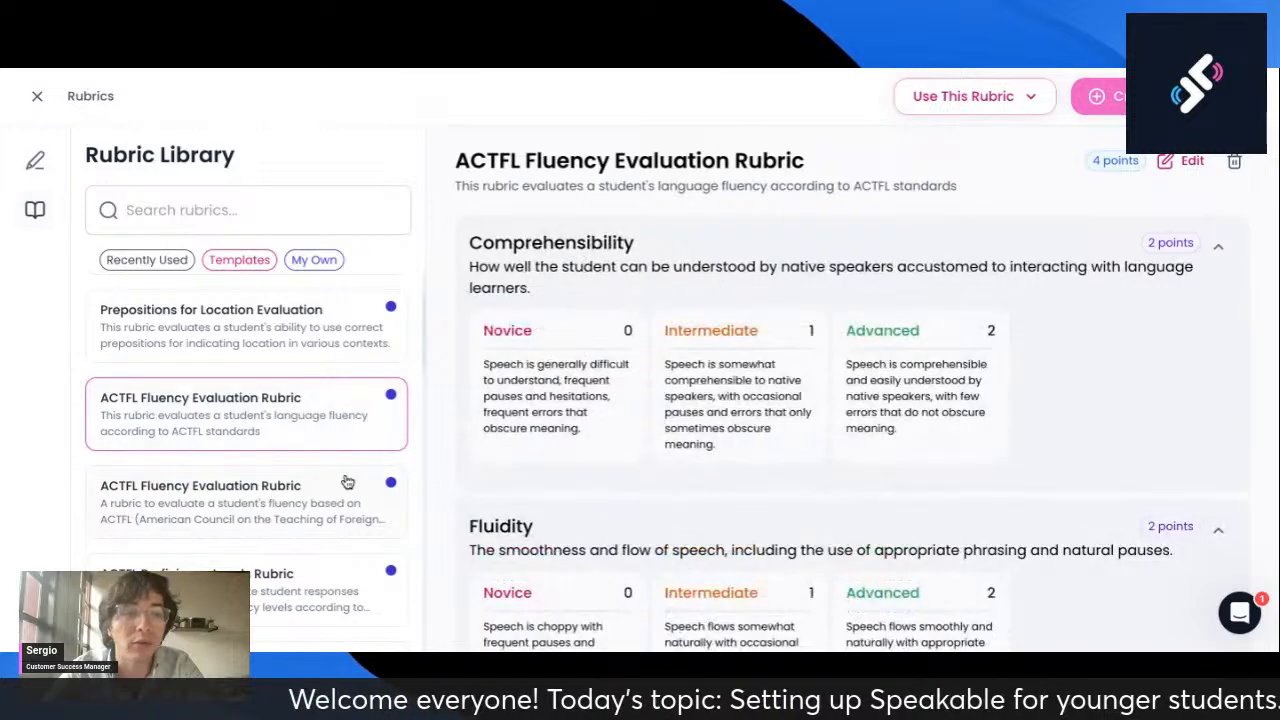
scroll(345, 480, down, 5)
scroll(347, 482, up, 1)
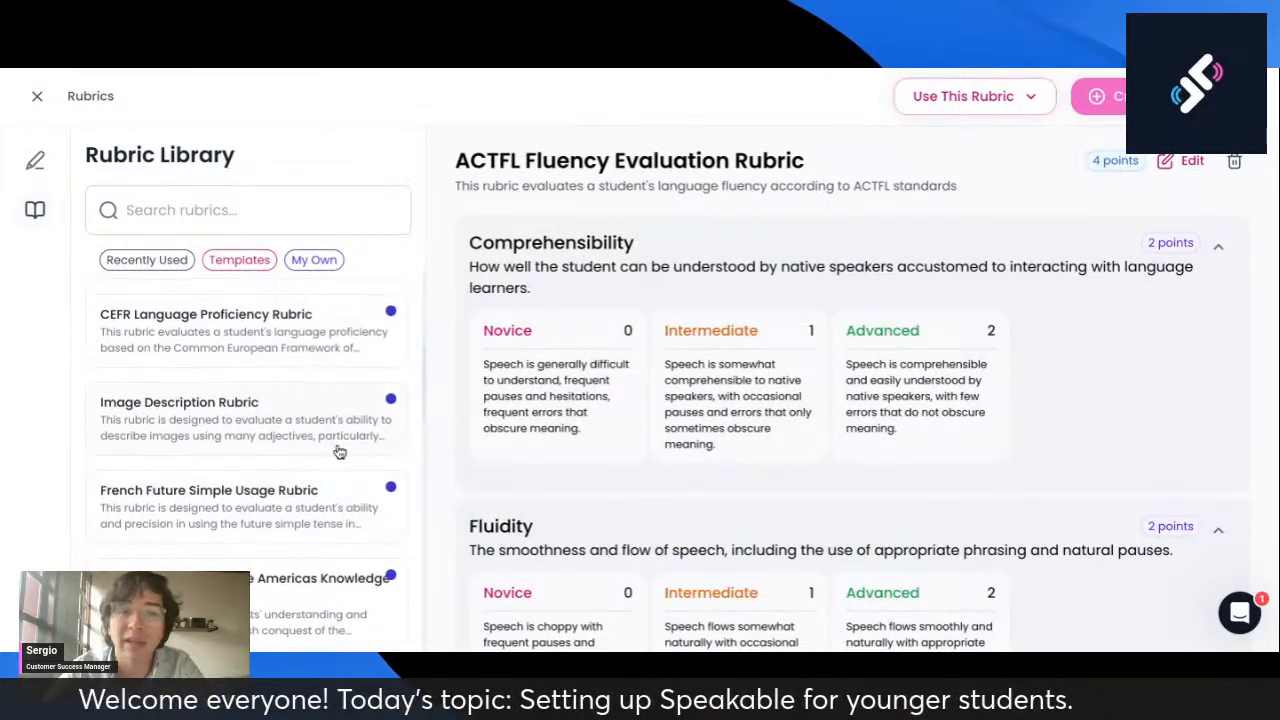
click(295, 340)
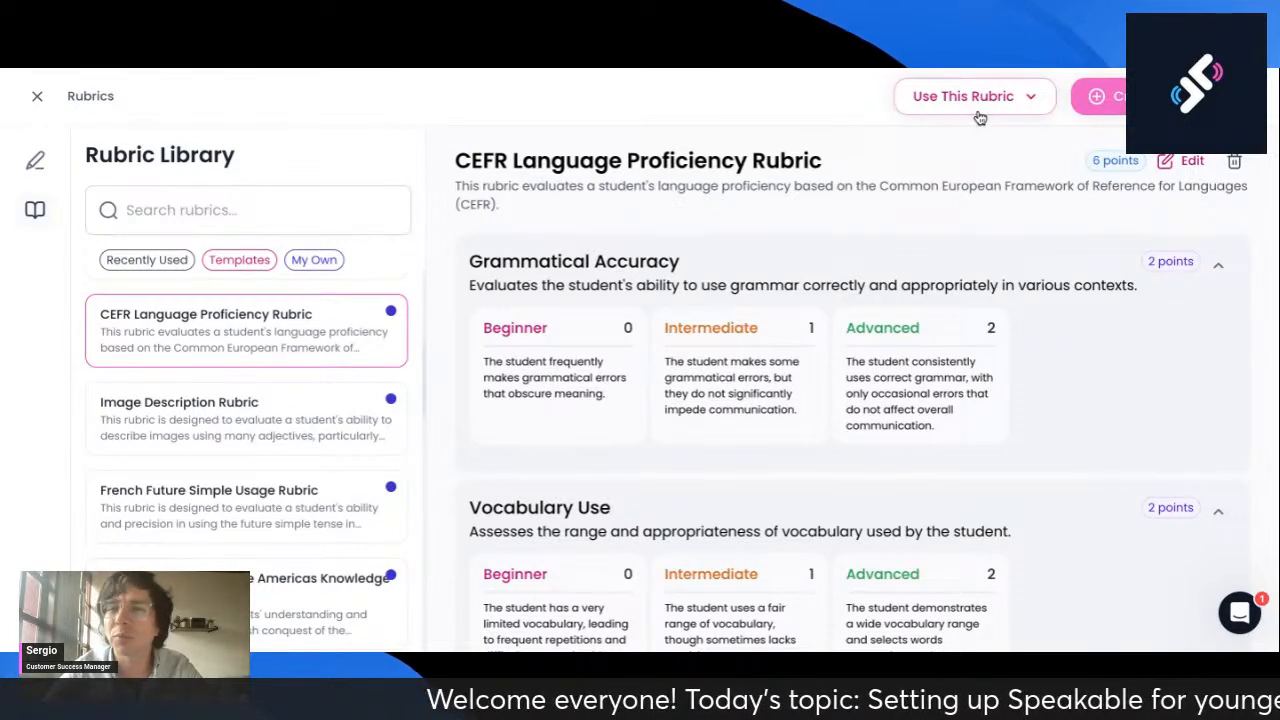
Step: Start a new AI-generated rubric with the description "I need a rubric to evaluate very simple sentences for my elementary class."
click(1098, 96)
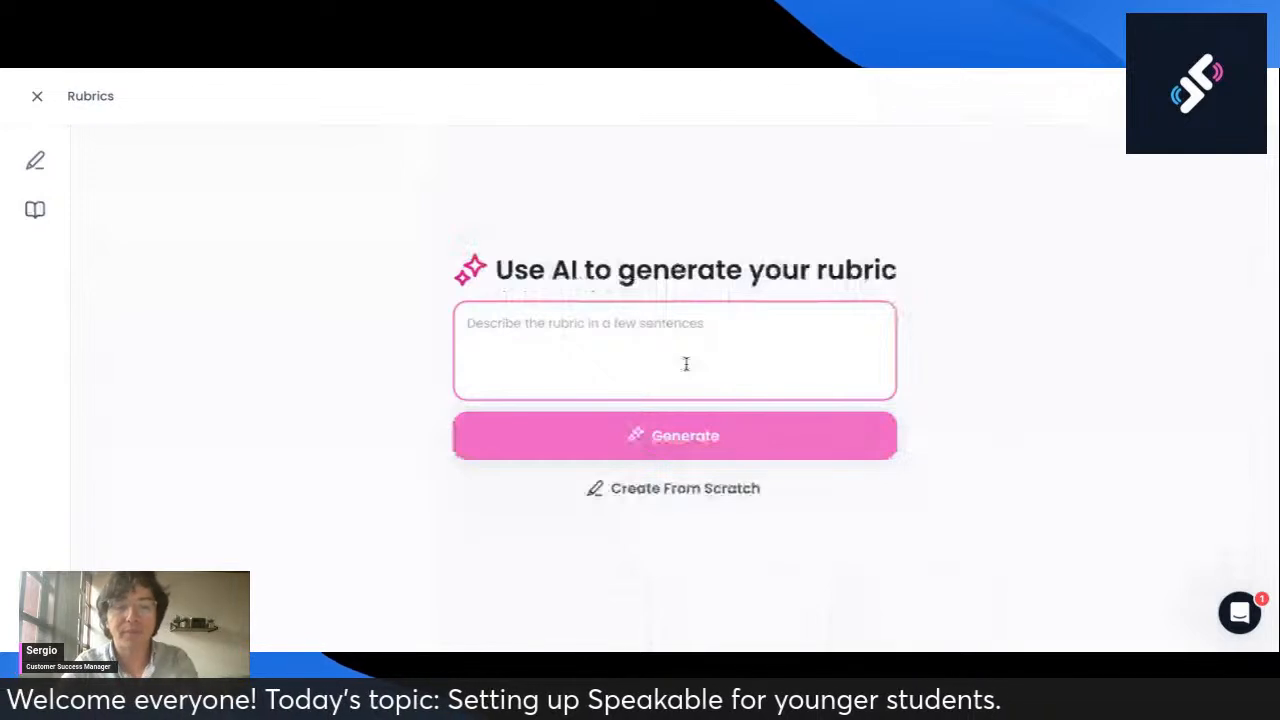
click(686, 364)
text(I need a rubric)
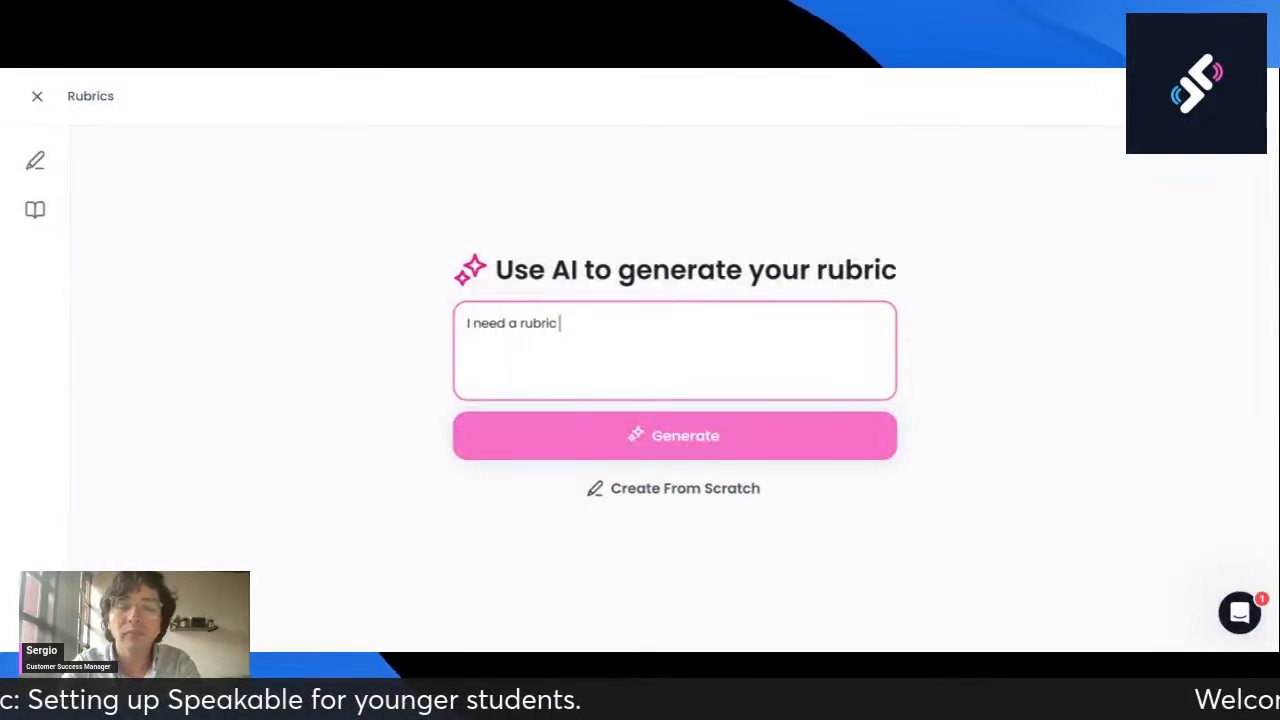
text( to ev)
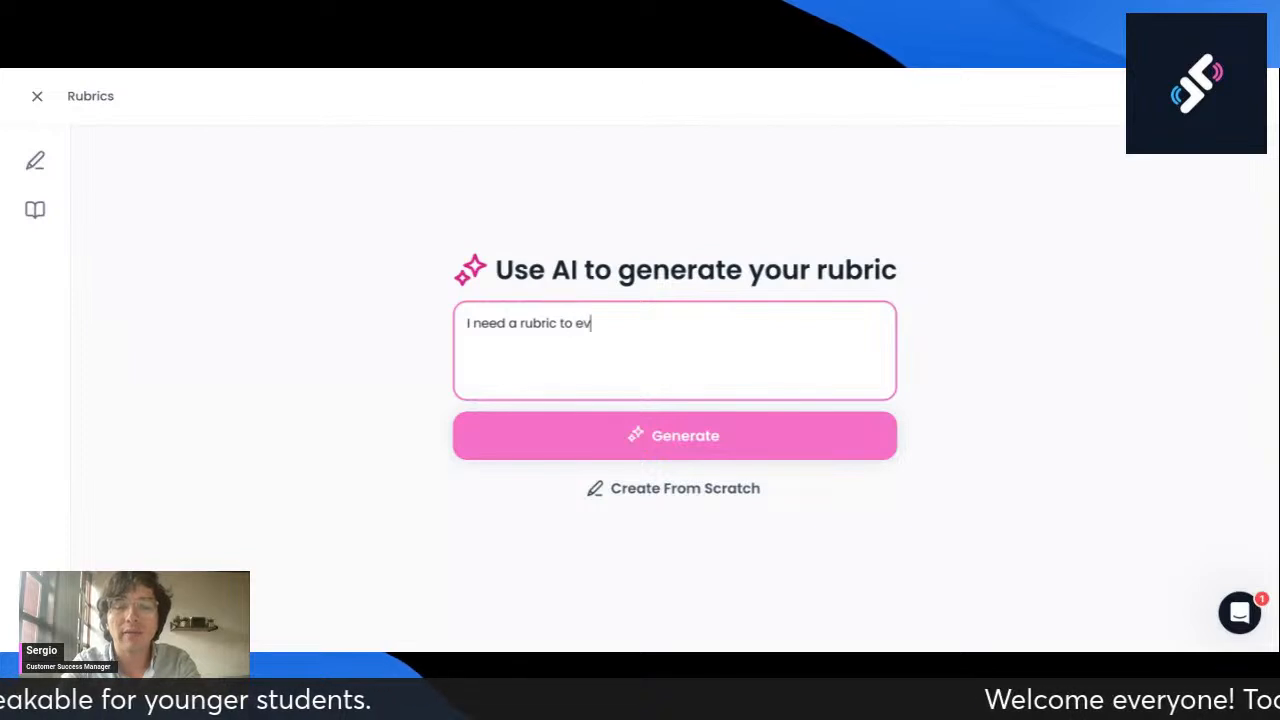
text(aluate very sim)
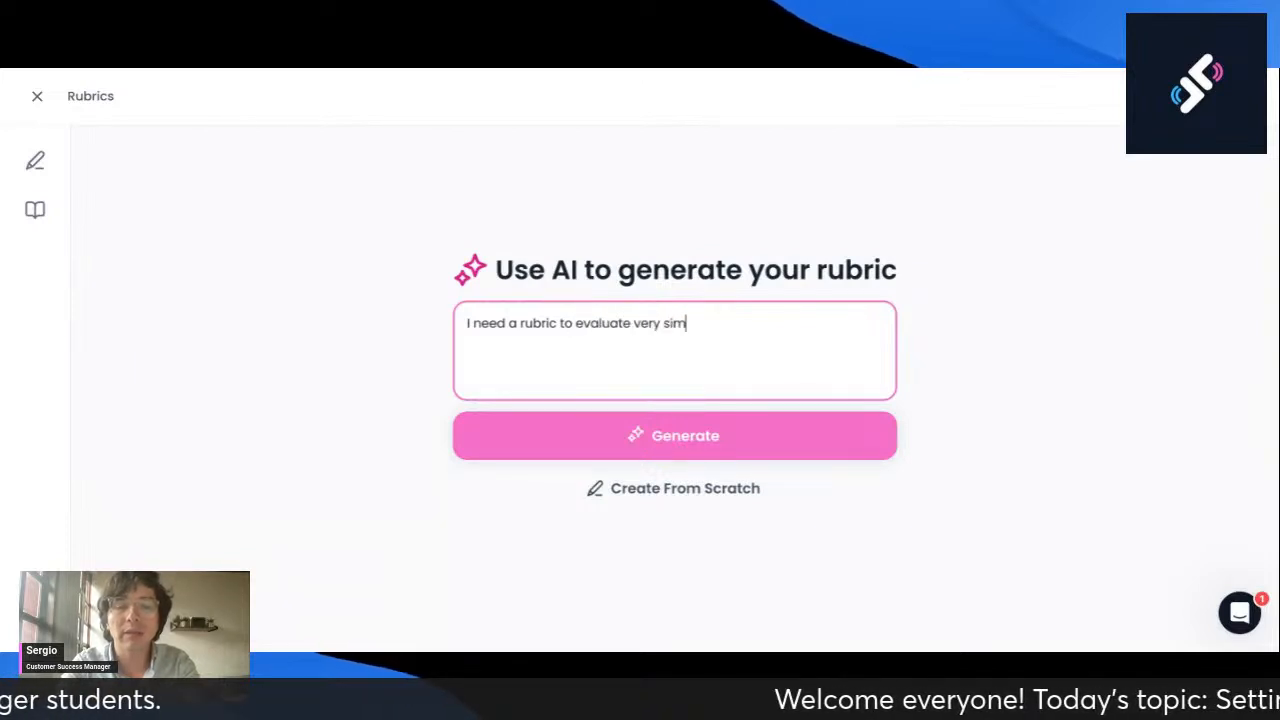
text(ple senteneces)
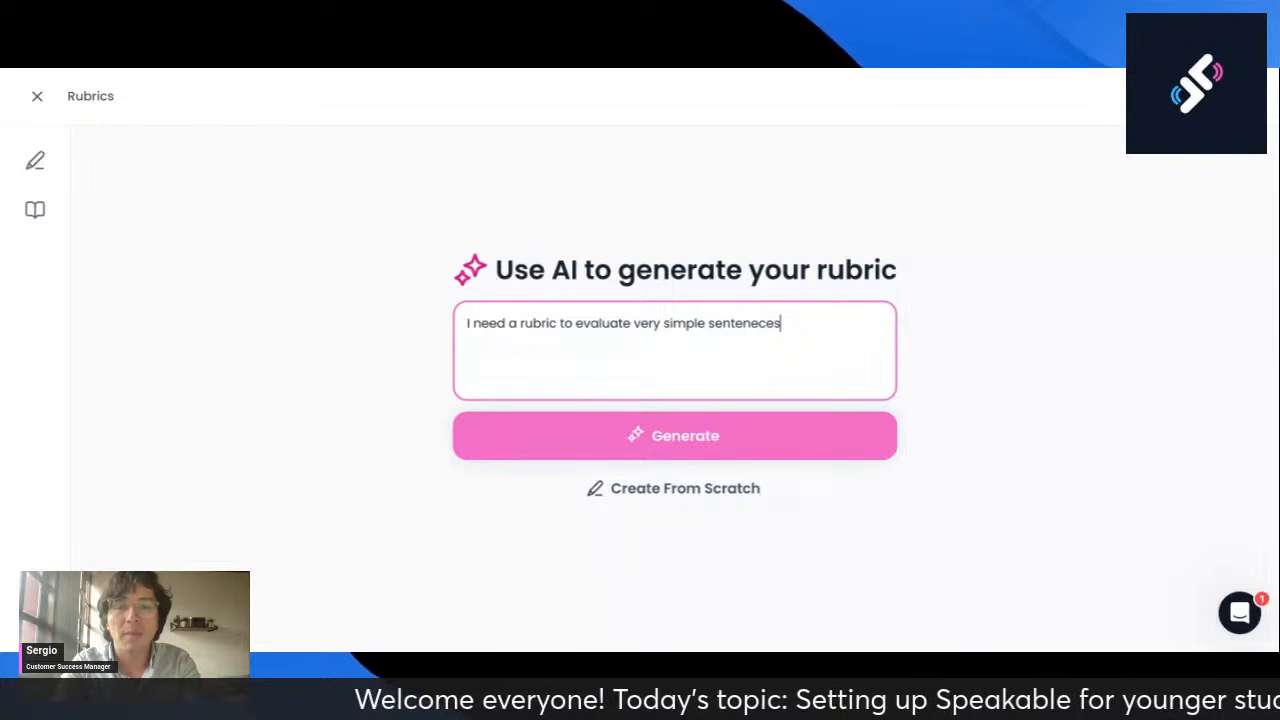
key(BackSpace)
text(ces)
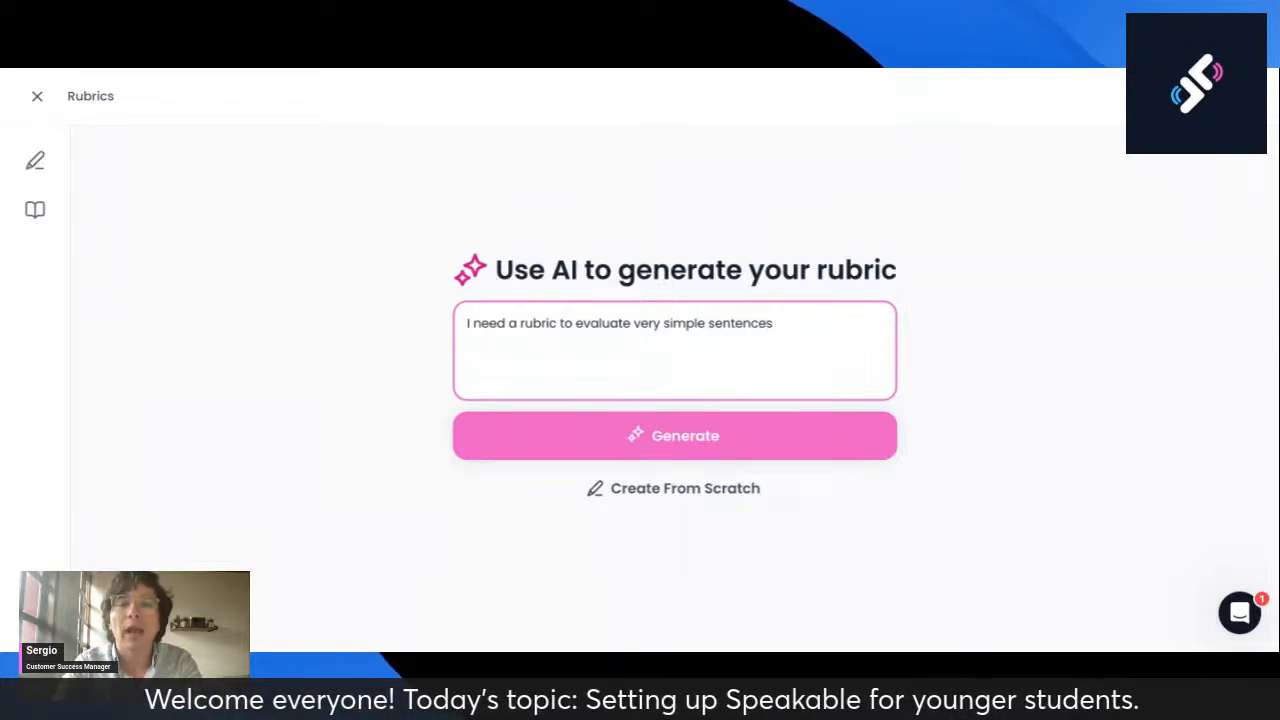
text( for m)
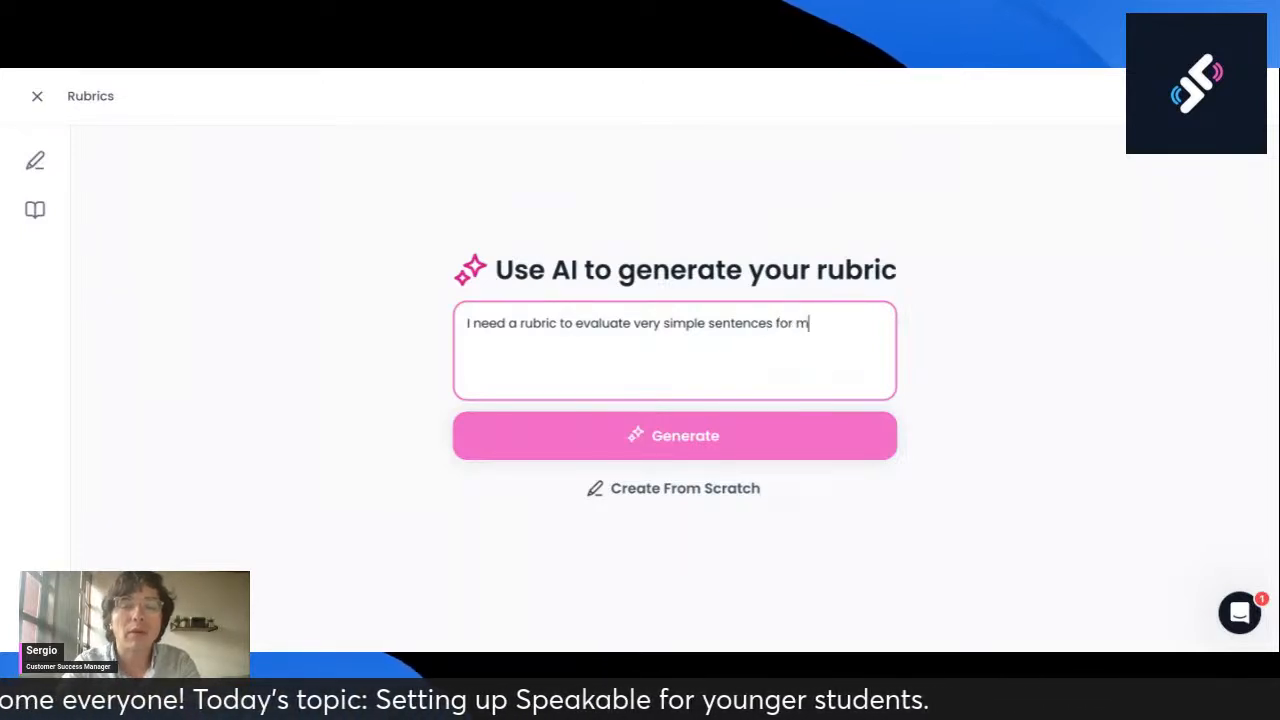
text(y elem)
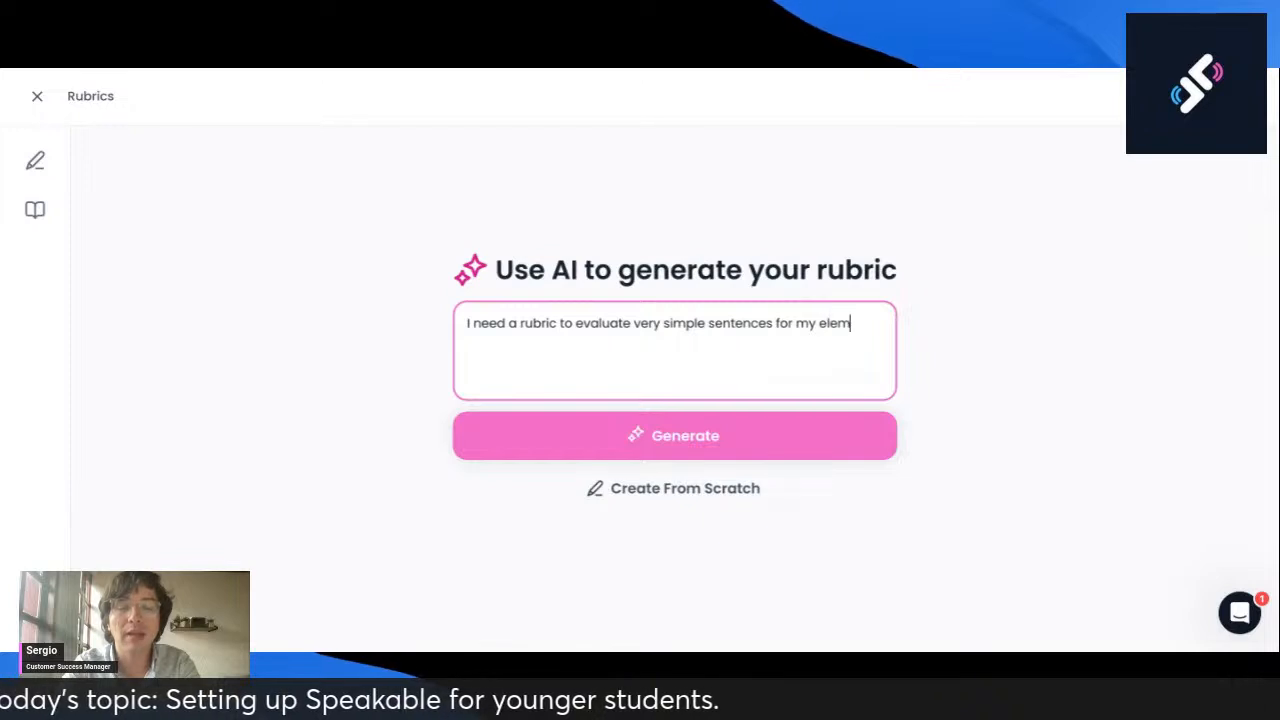
text(entary class. )
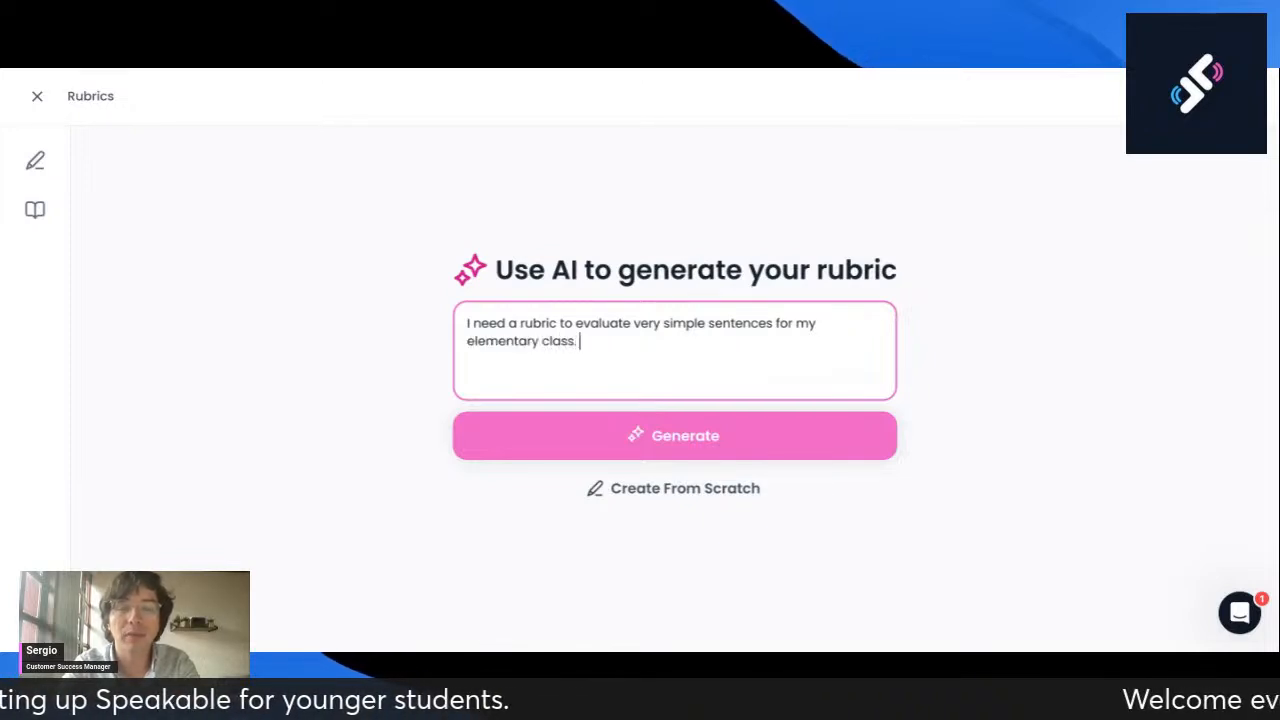
Step: Add "My students are very young so keep it simple." to the rubric description and generate the rubric
text(My students ar)
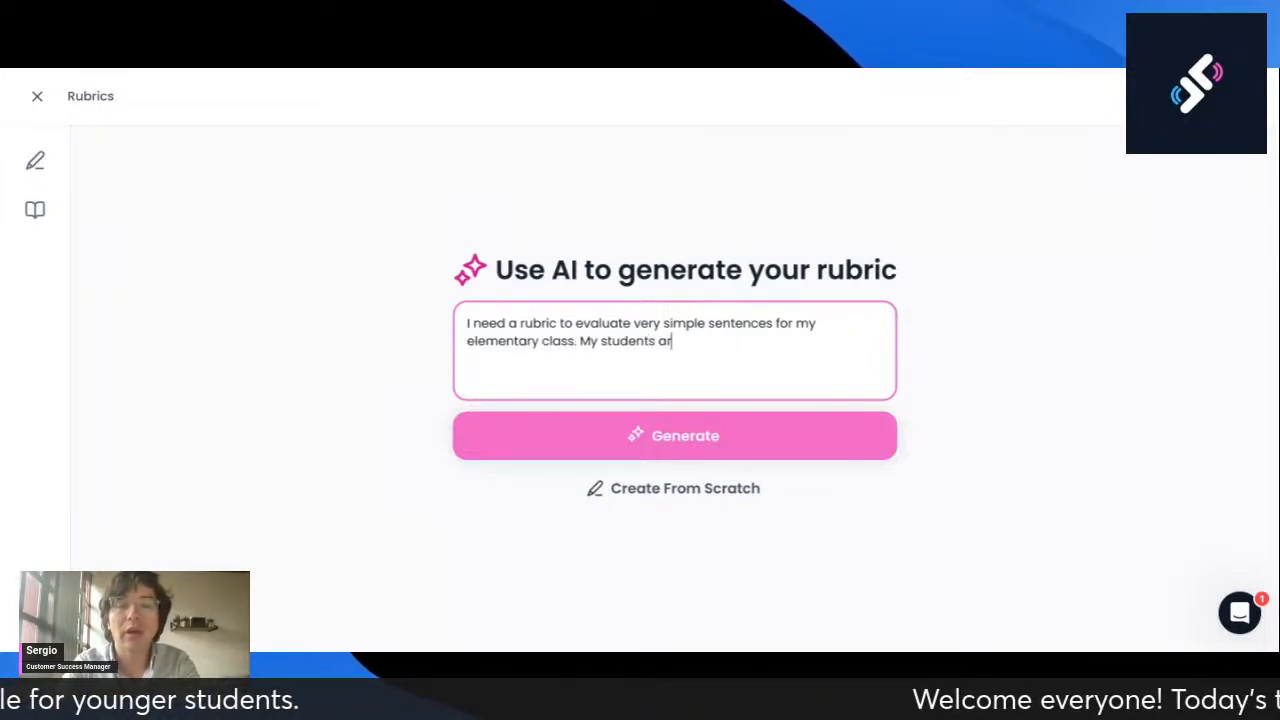
text(e very young so ke)
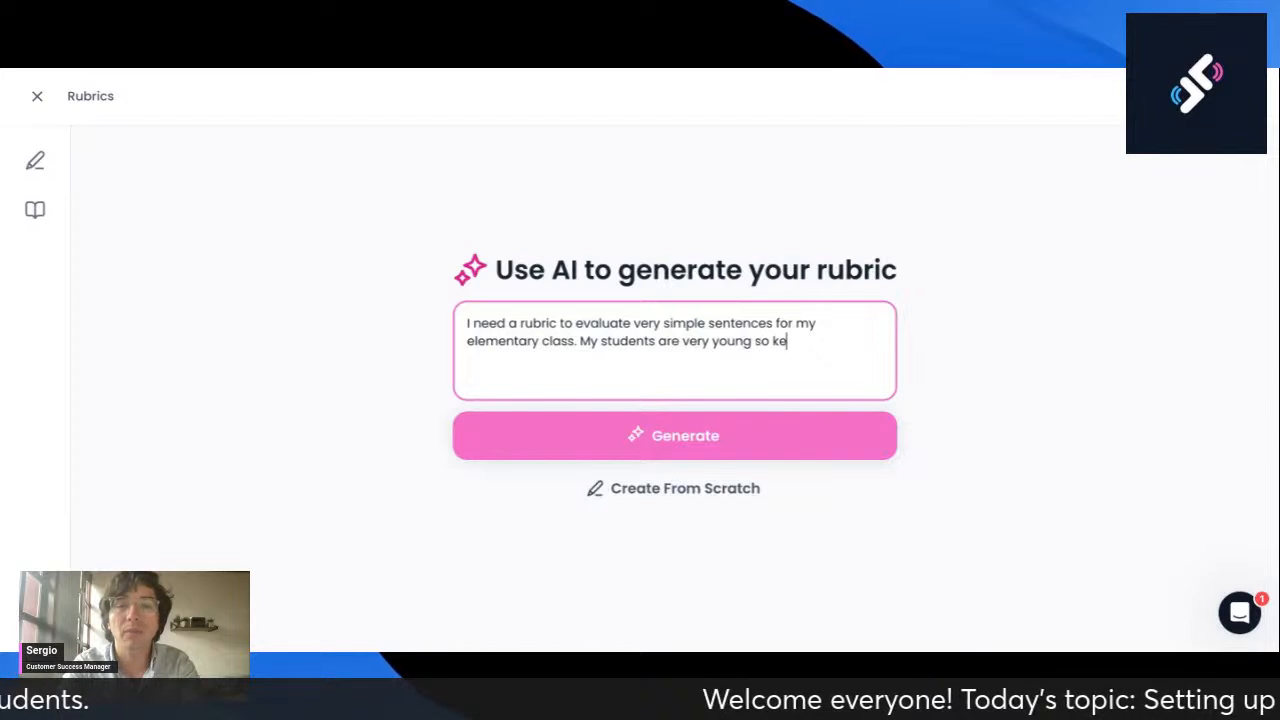
text(ep it simple.)
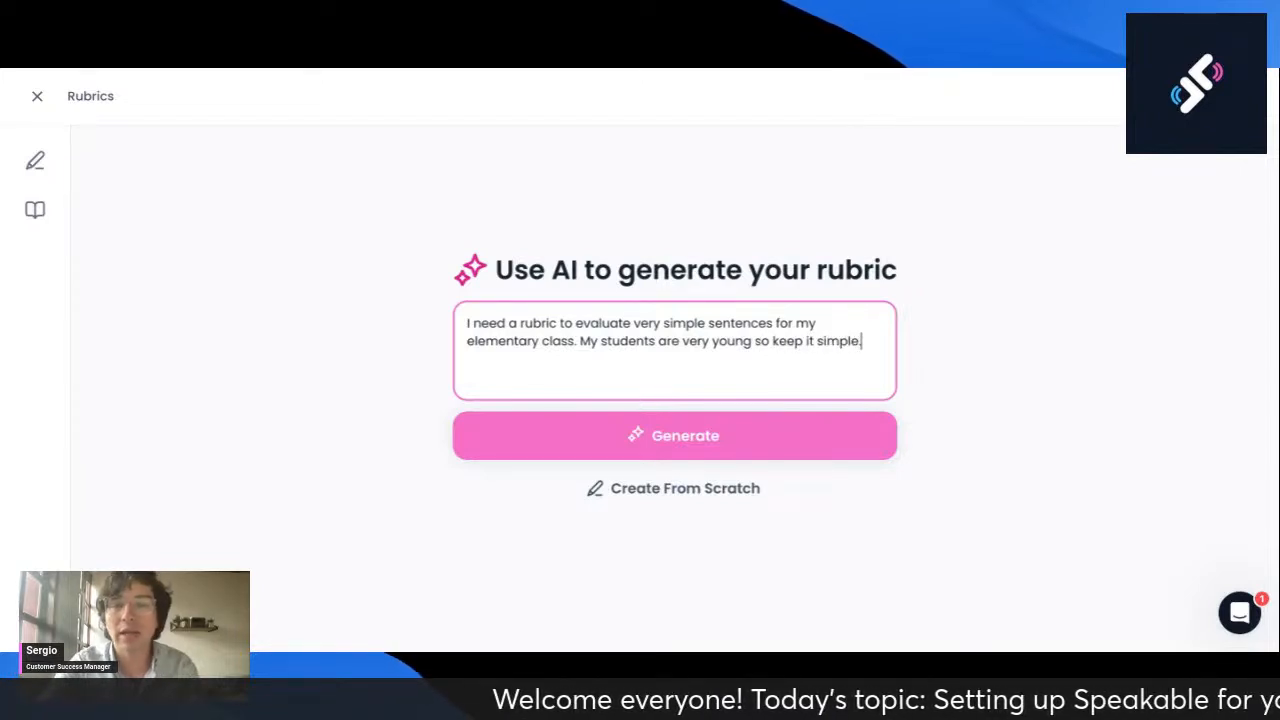
click(686, 458)
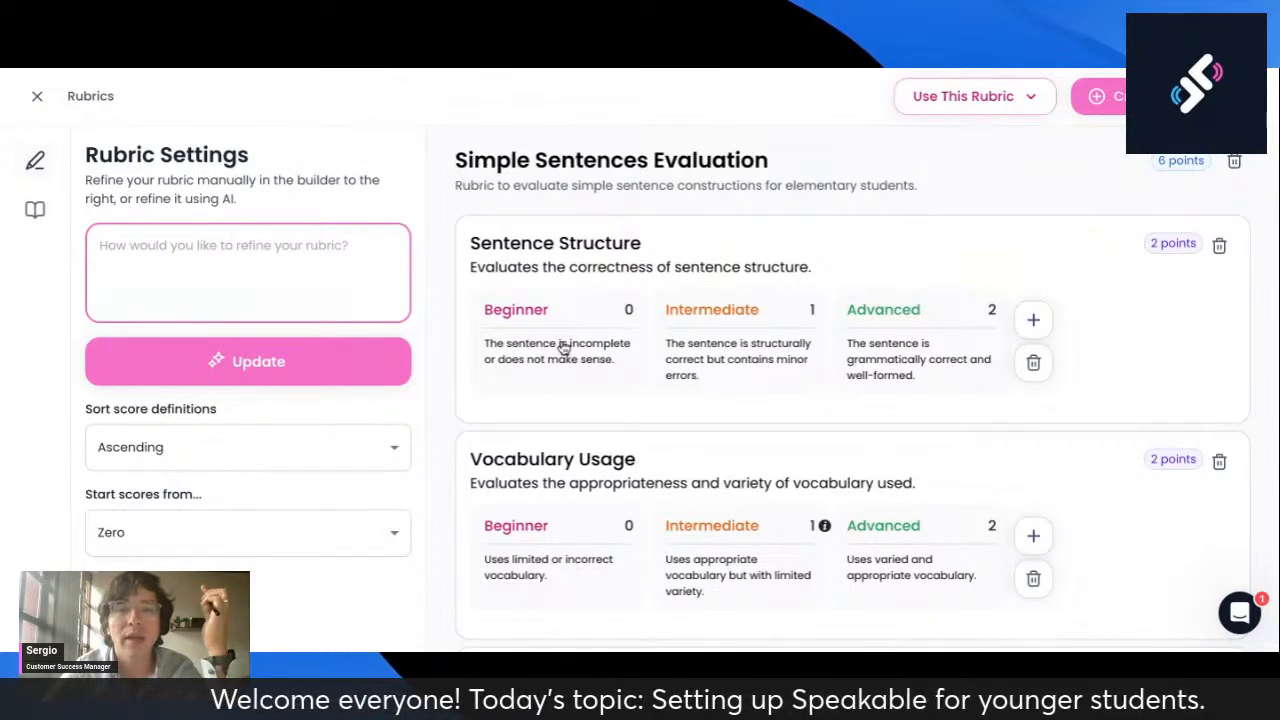
Step: Review the generated rubric's Sentence Structure, Vocabulary Usage, and Clarity and Coherence criteria with their score levels
scroll(560, 345, down, 1)
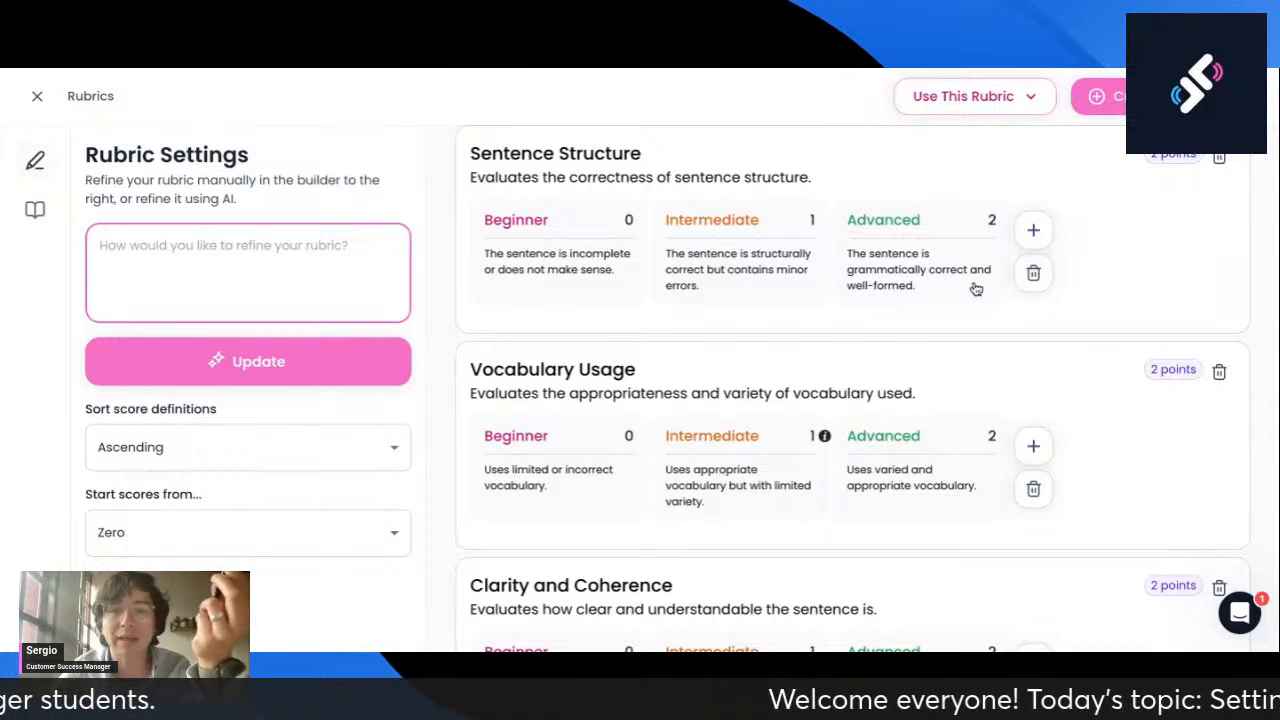
scroll(914, 294, down, 1)
scroll(916, 298, down, 1)
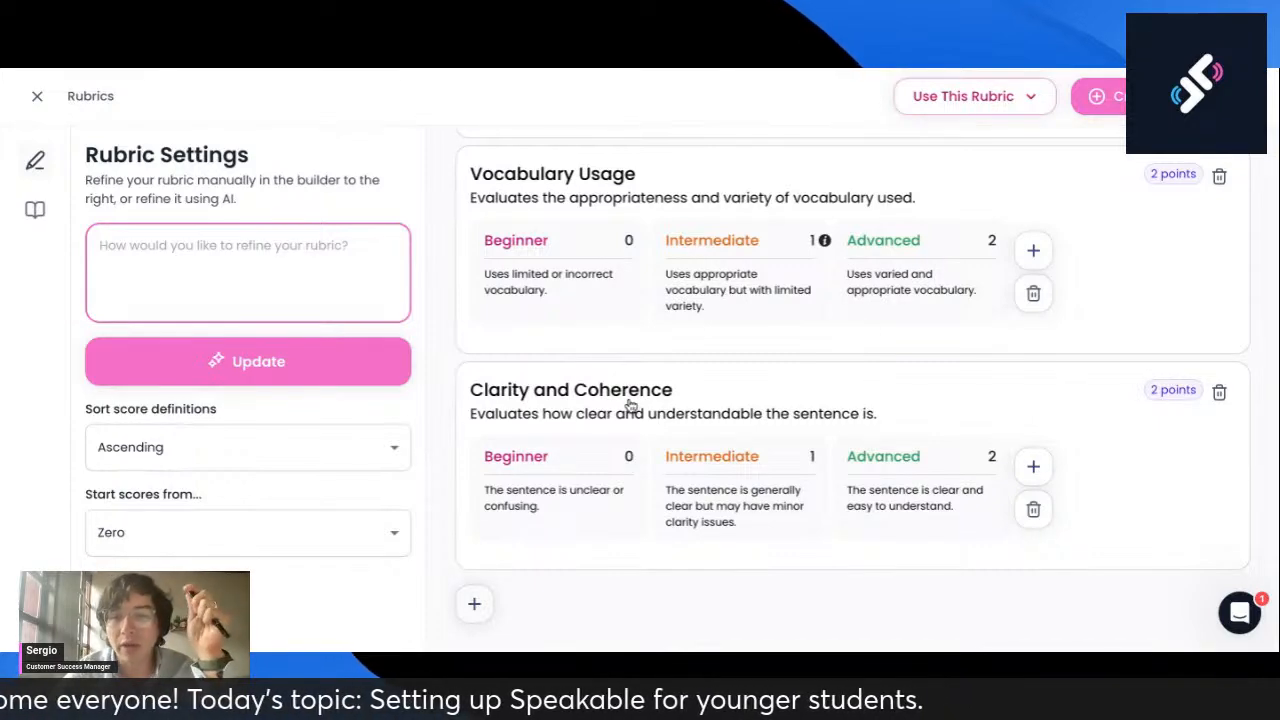
scroll(820, 447, up, 3)
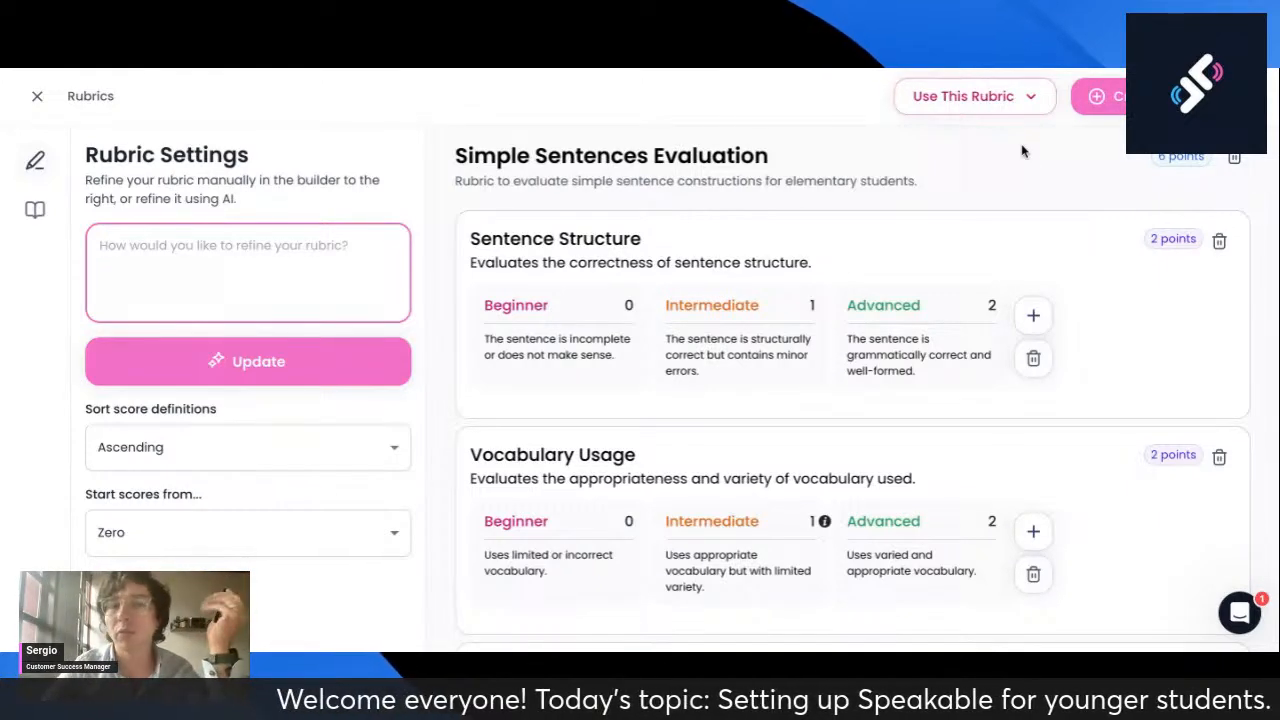
Step: Apply the Simple Sentences Evaluation rubric to the current card only
scroll(560, 374, down, 3)
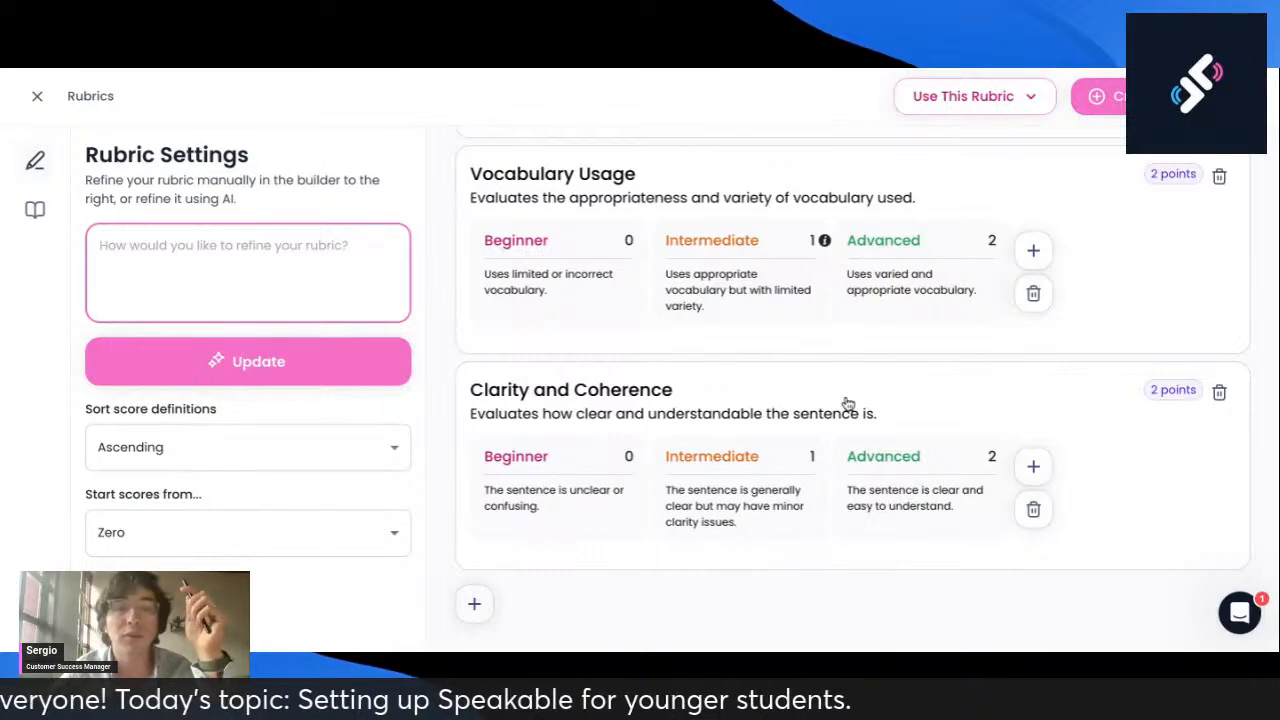
scroll(845, 402, up, 3)
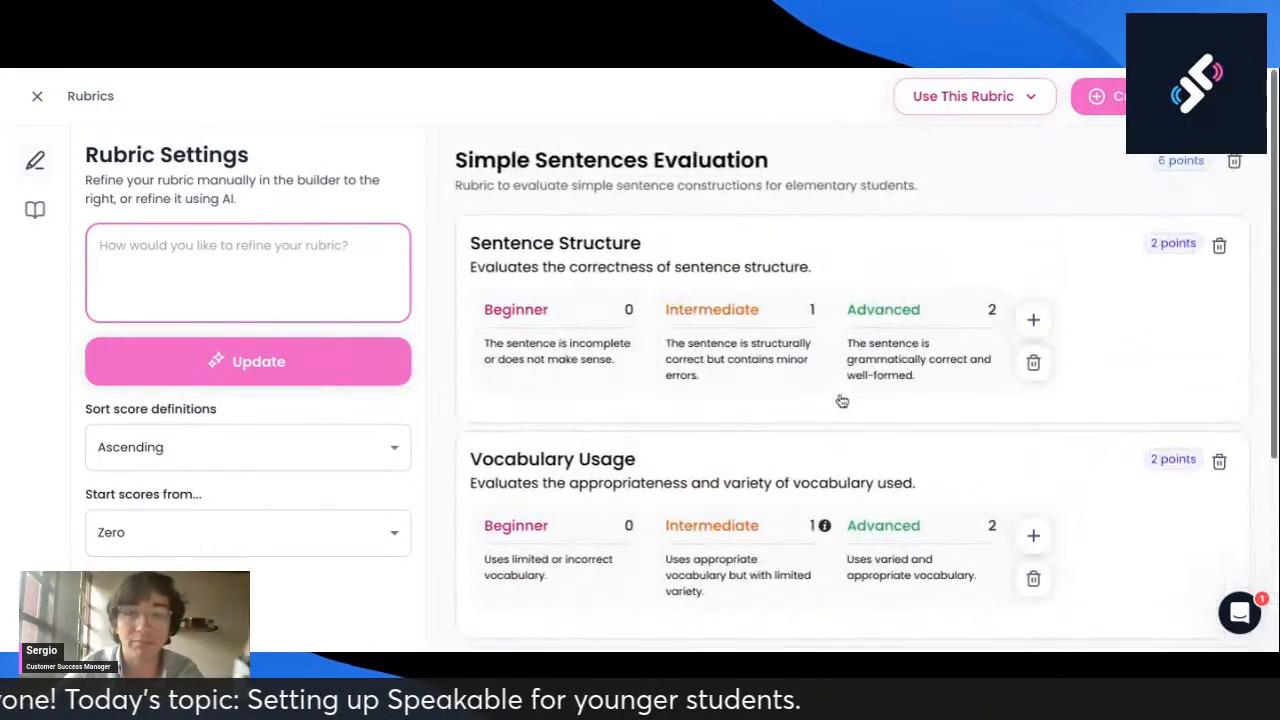
click(988, 108)
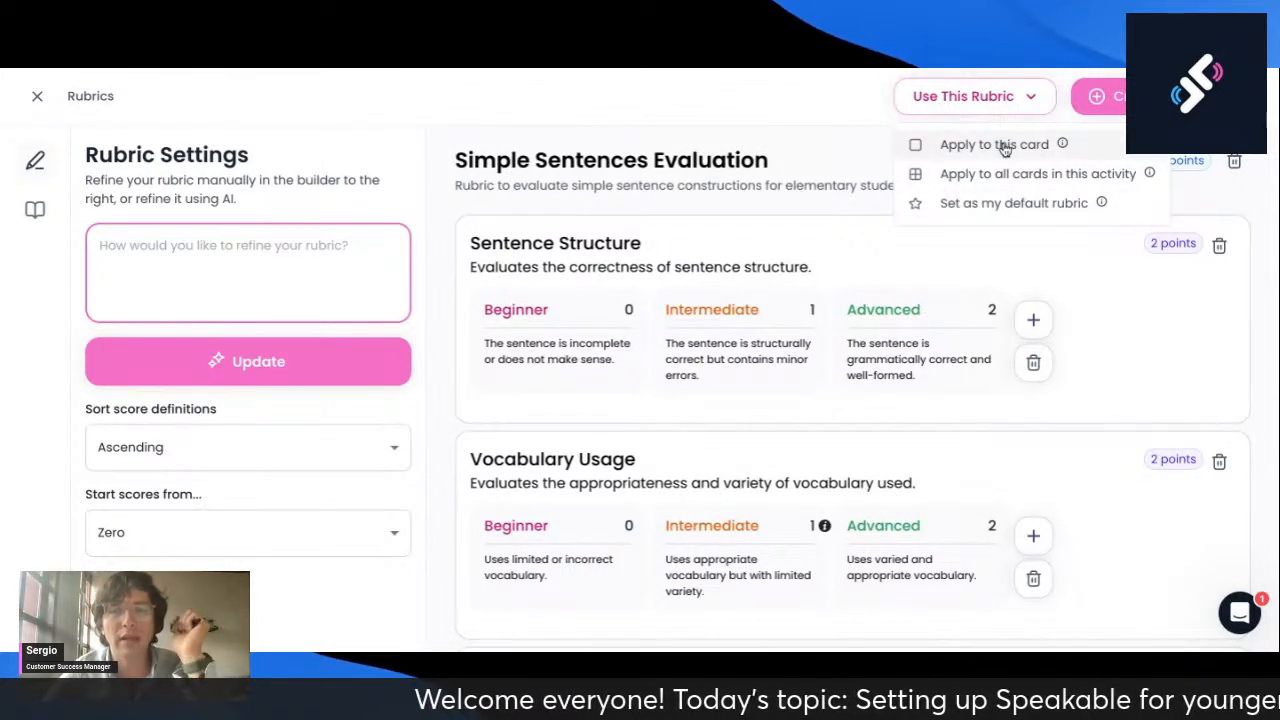
click(994, 145)
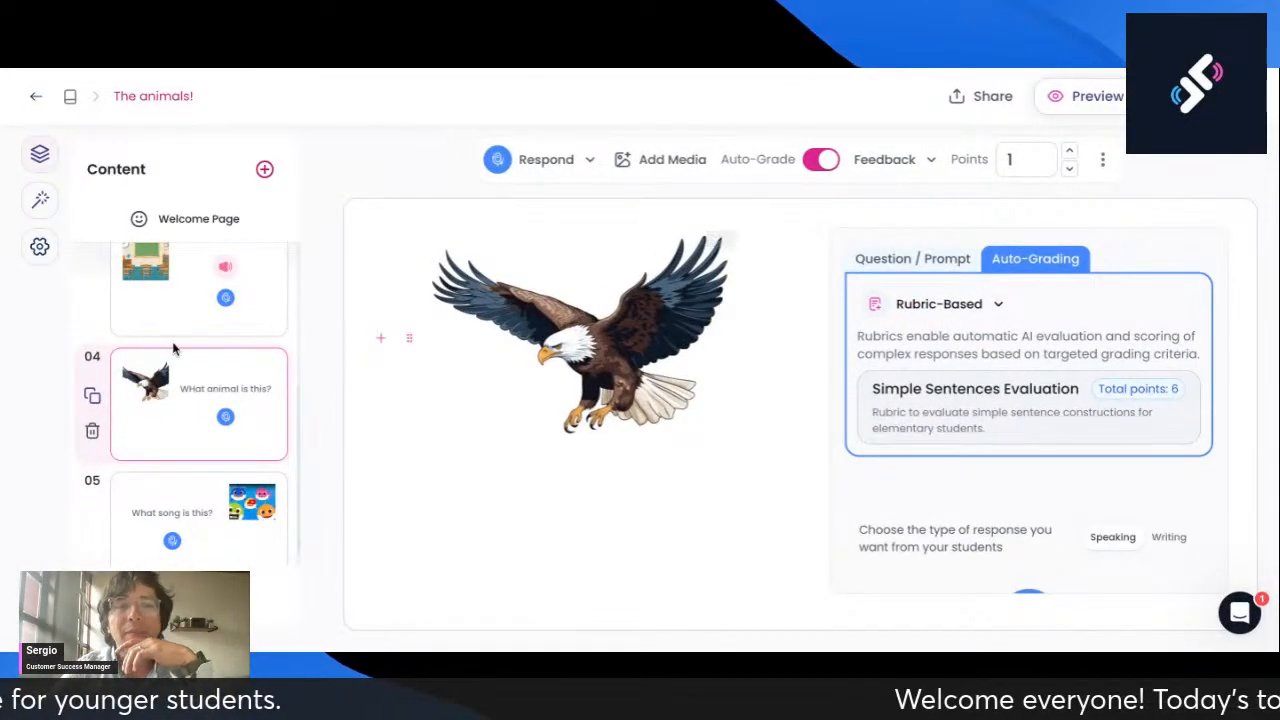
Step: Add a new Repeat card to the animals activity after the eagle card
scroll(172, 345, up, 3)
scroll(172, 348, up, 1)
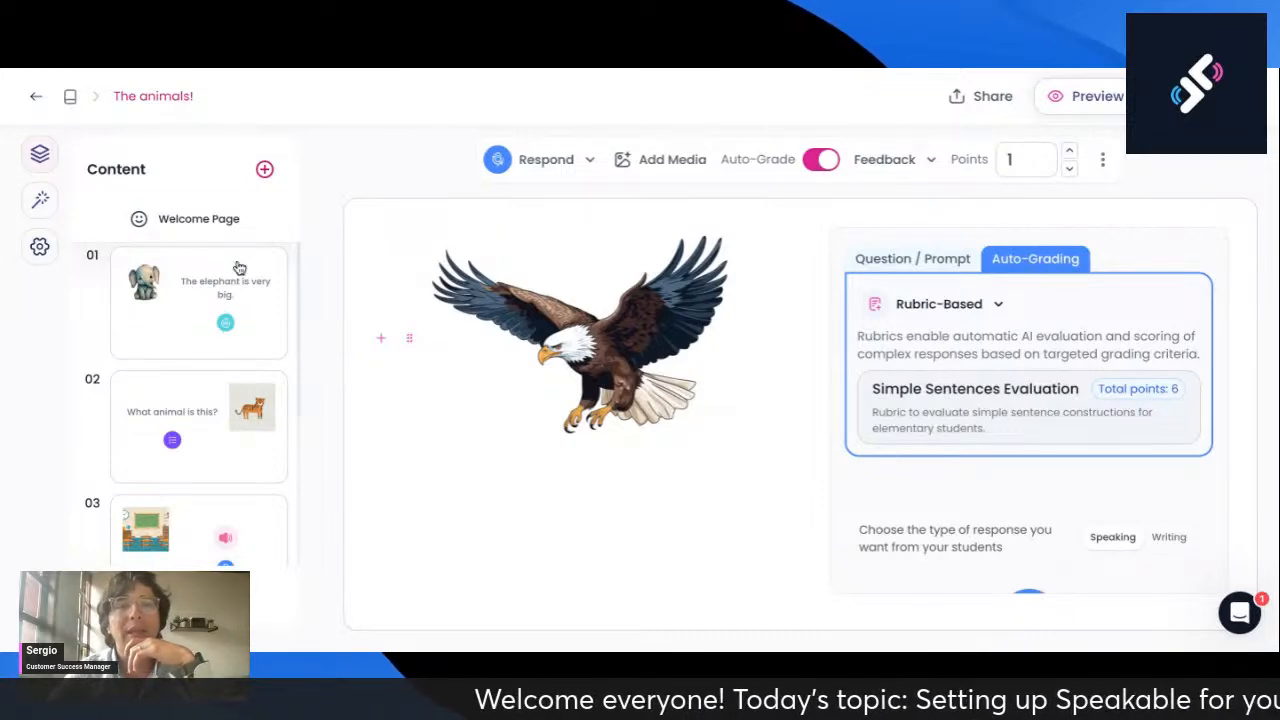
click(264, 171)
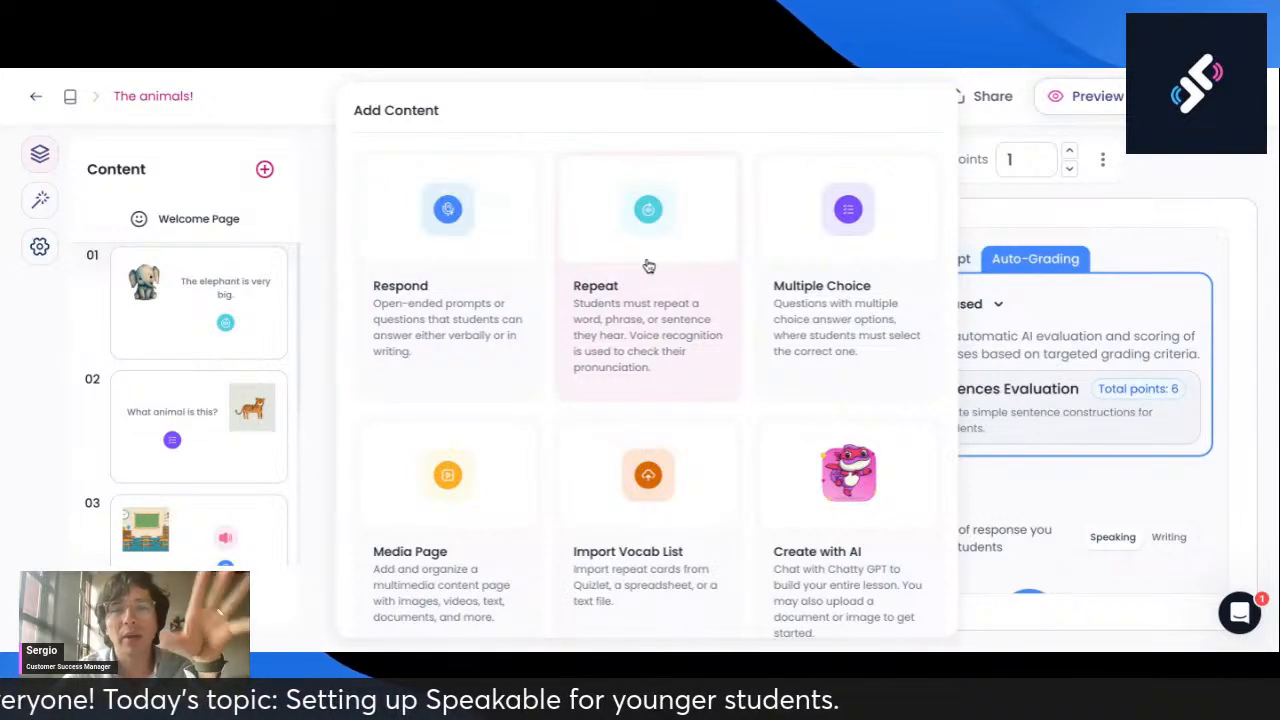
click(648, 264)
scroll(224, 447, down, 1)
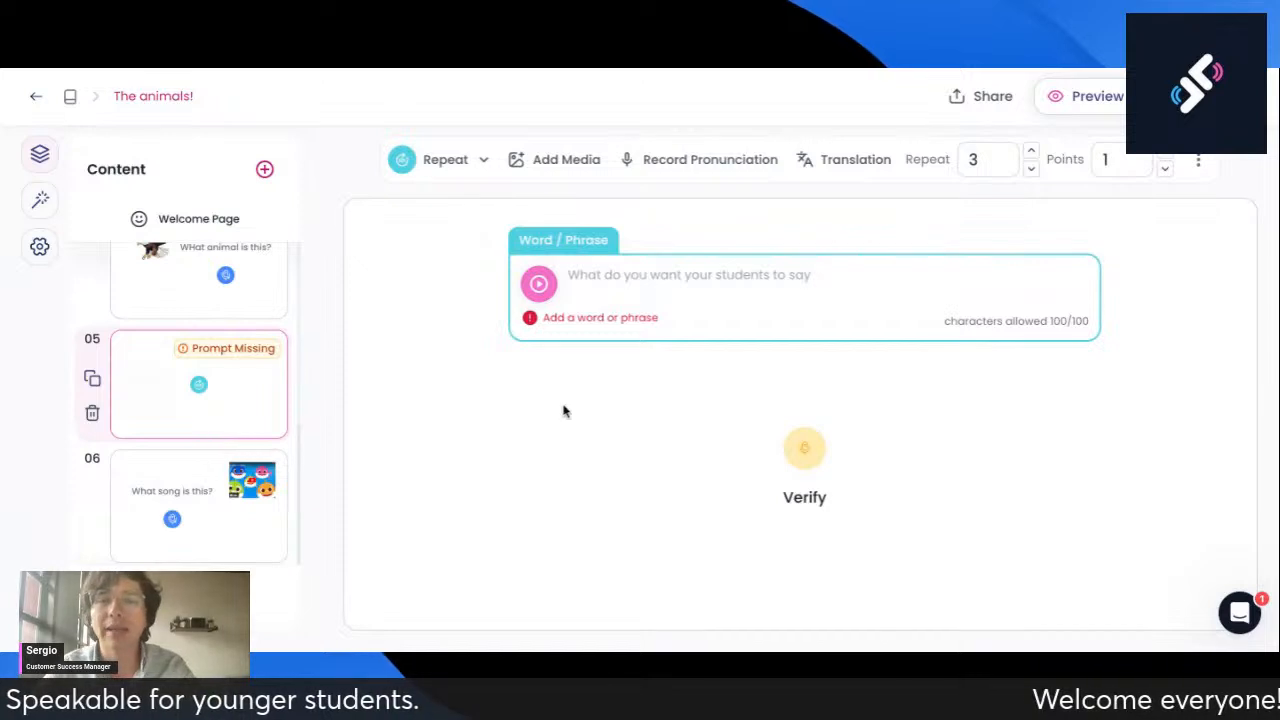
Step: Enter the single letter "C" as the Repeat card's phrase and read the recommendation about using that term
click(778, 288)
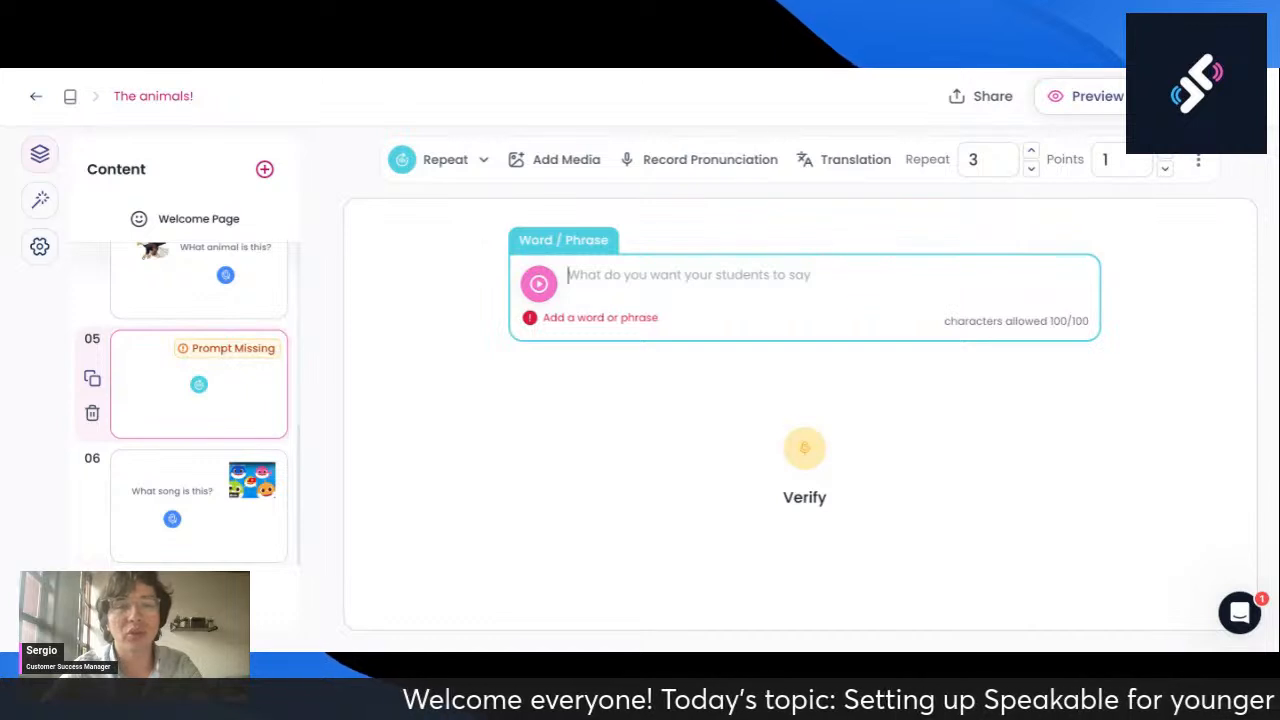
text(C)
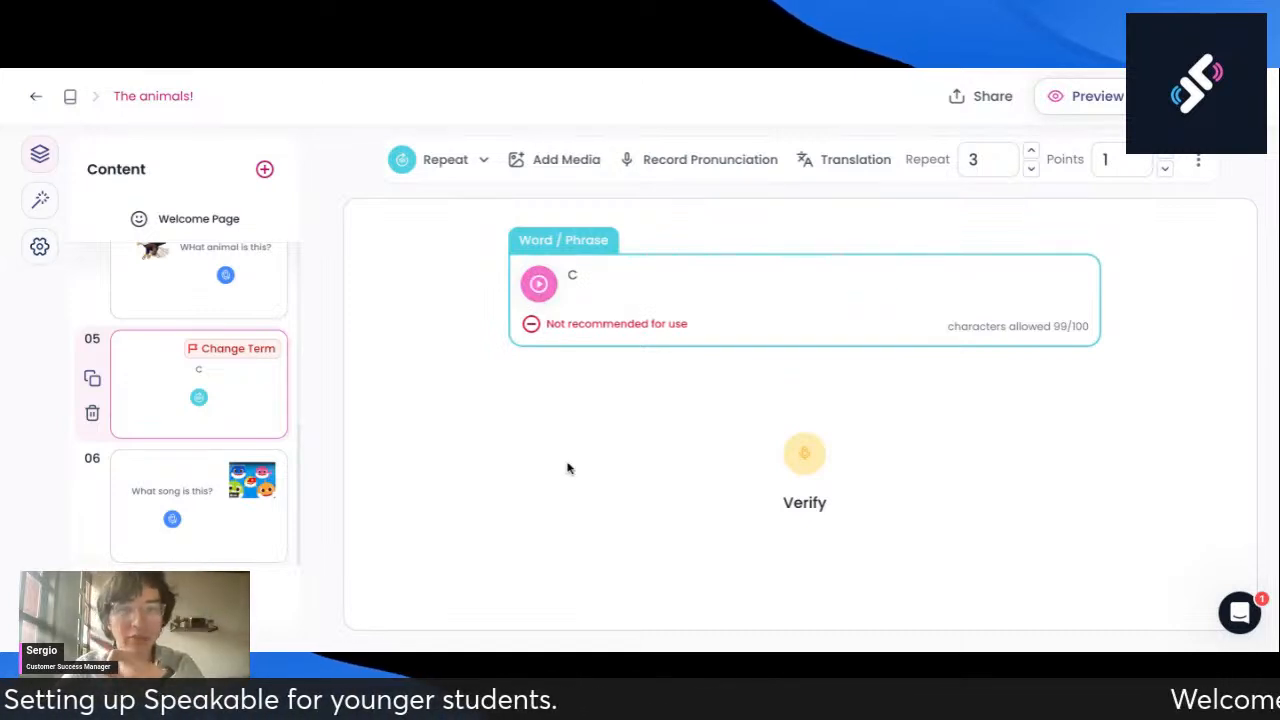
mouse_move(609, 326)
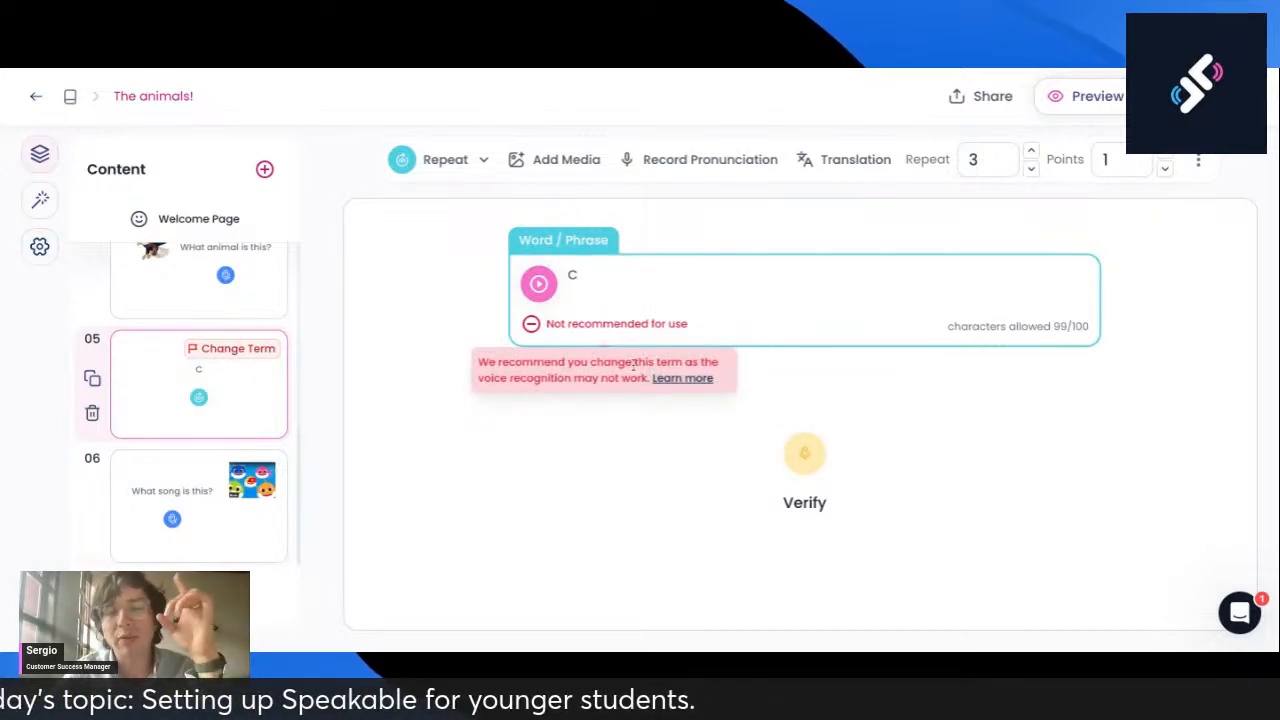
mouse_move(607, 377)
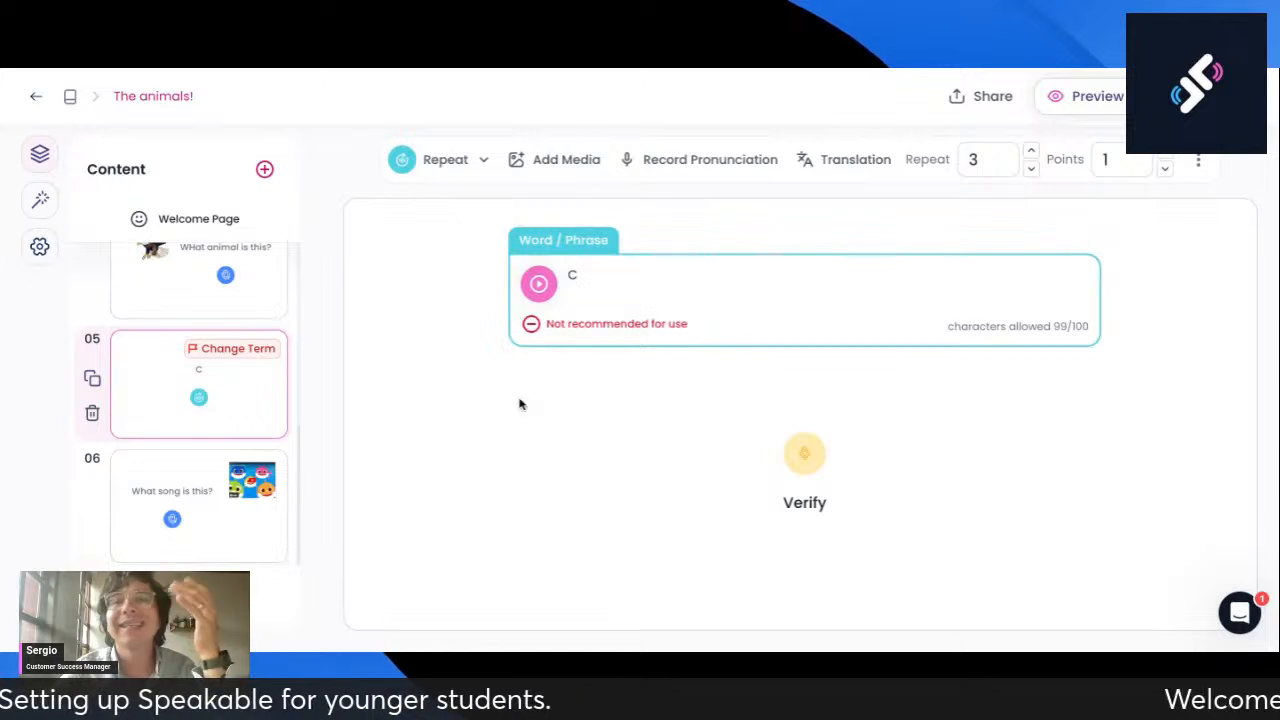
Step: Replace the letter in the Repeat card's phrase with the word "See"
click(637, 279)
key(BackSpace)
text(Se)
key(BackSpace)
text(ee)
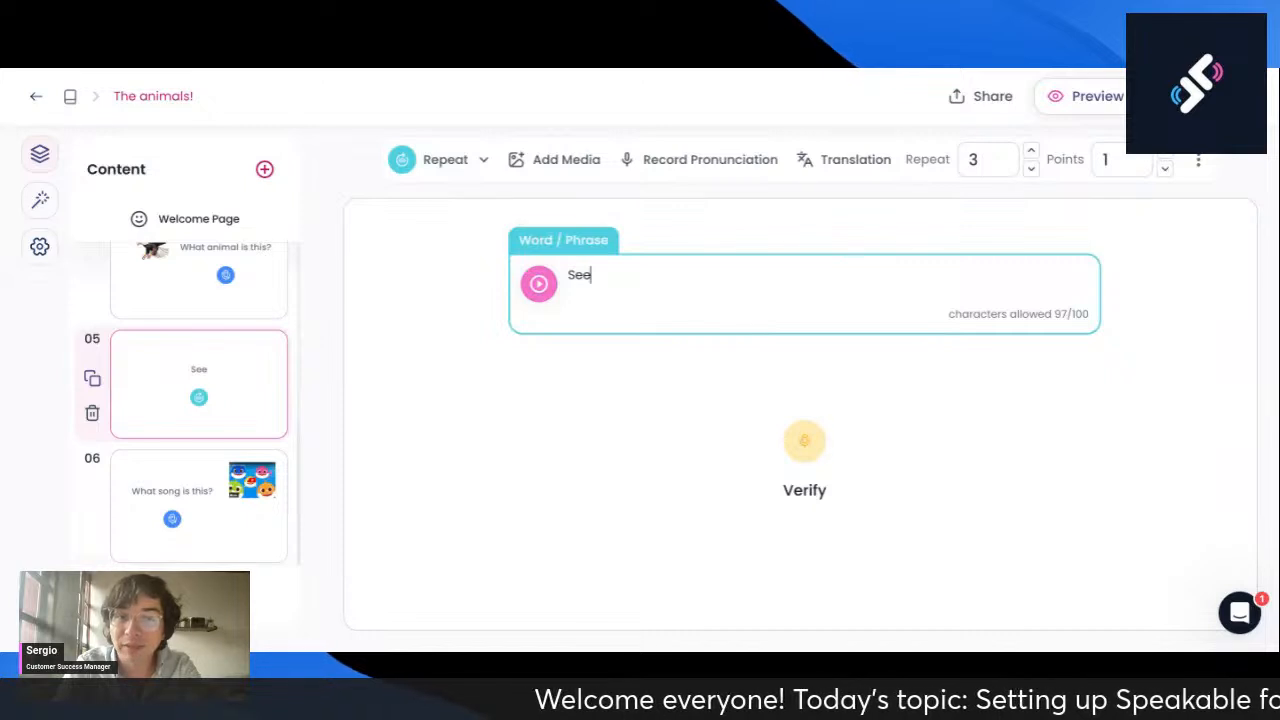
Step: Change the Repeat card's phrase to "C is for Coconut"
key(BackSpace)
key(BackSpace)
key(BackSpace)
text(c)
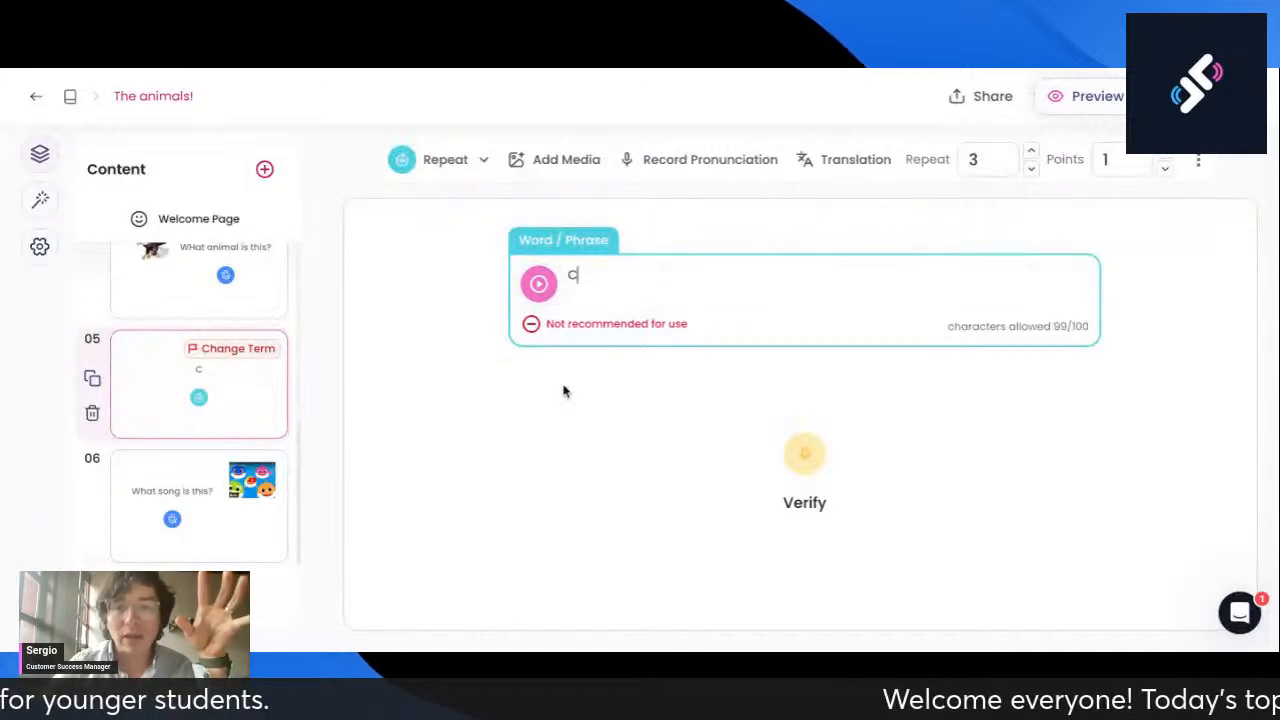
mouse_move(577, 323)
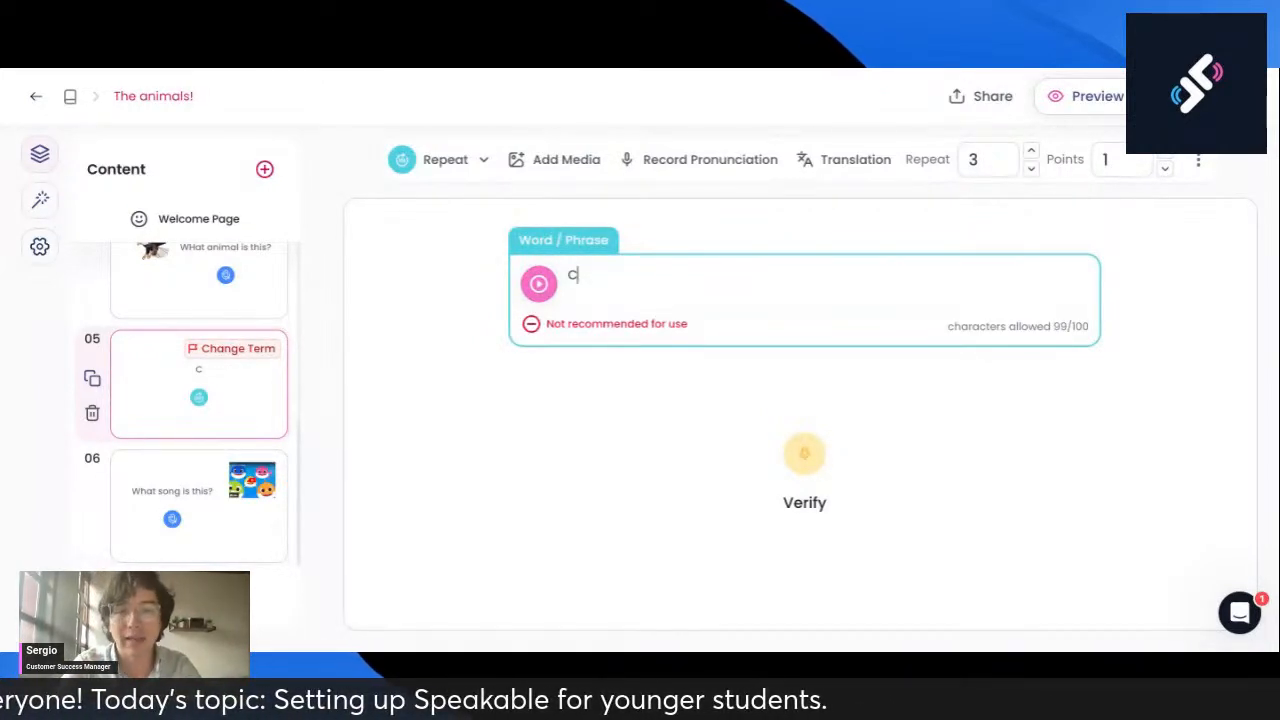
text(is )
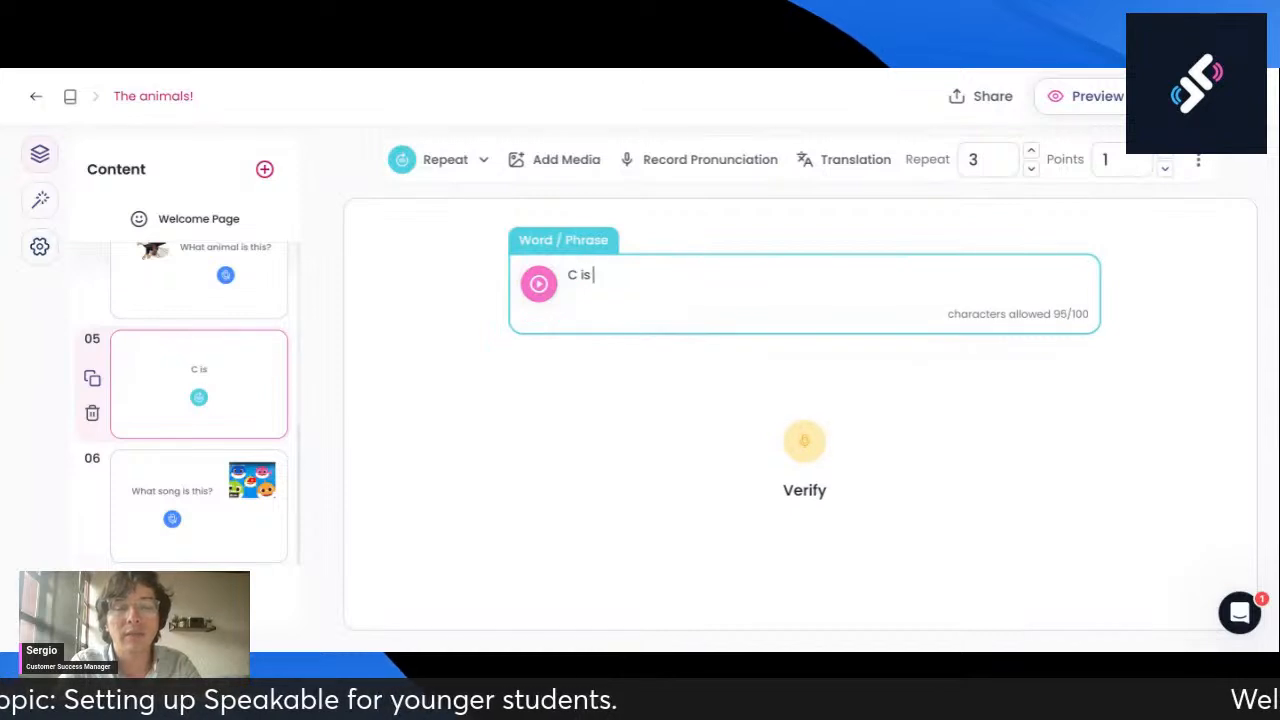
text(for Coconut)
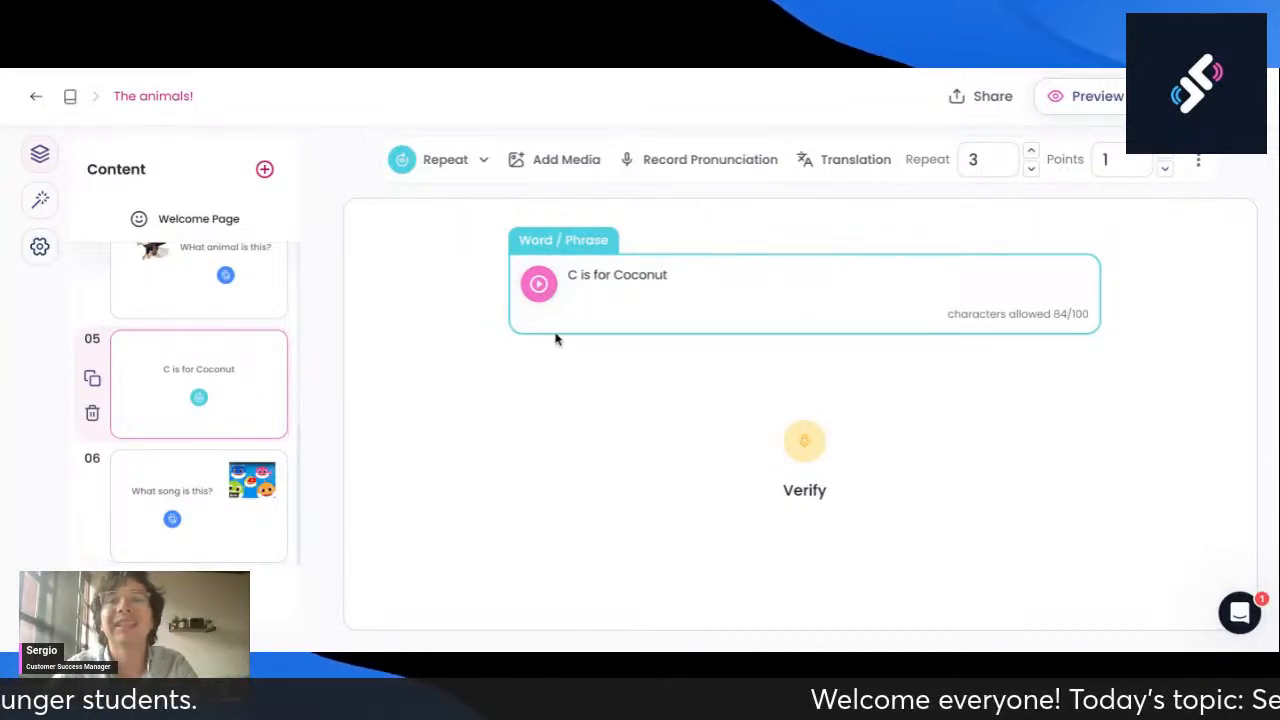
Step: Verify the "C is for Coconut" phrase with voice recognition and try out repeating it
click(814, 466)
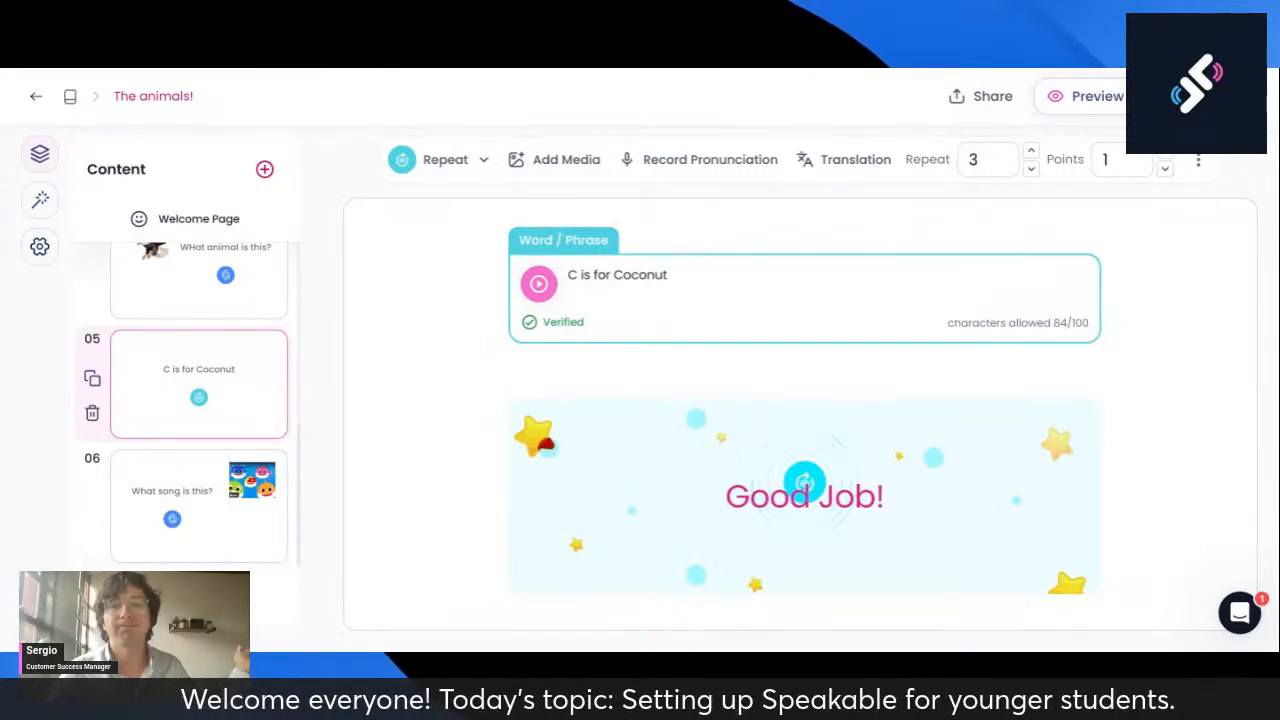
click(811, 481)
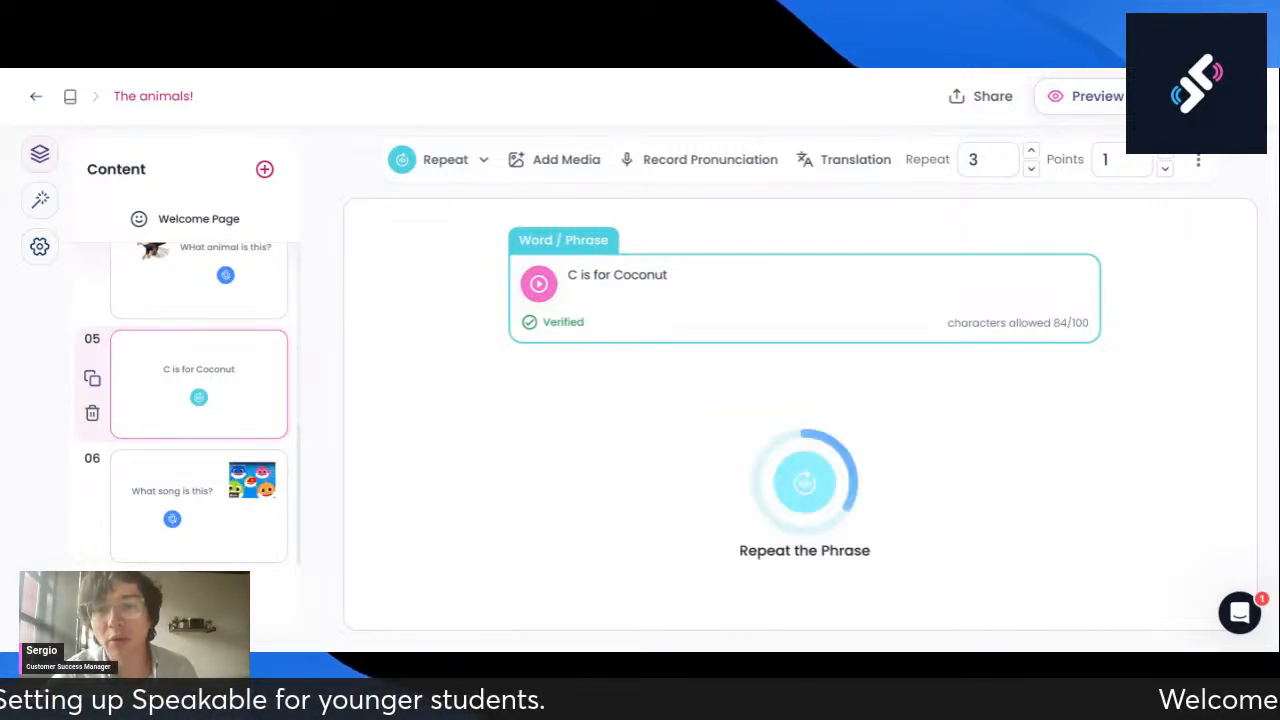
click(805, 488)
Step: Set the coconut card's repetitions to 1 and return from the practice results to editing the card
click(1030, 169)
click(1030, 169)
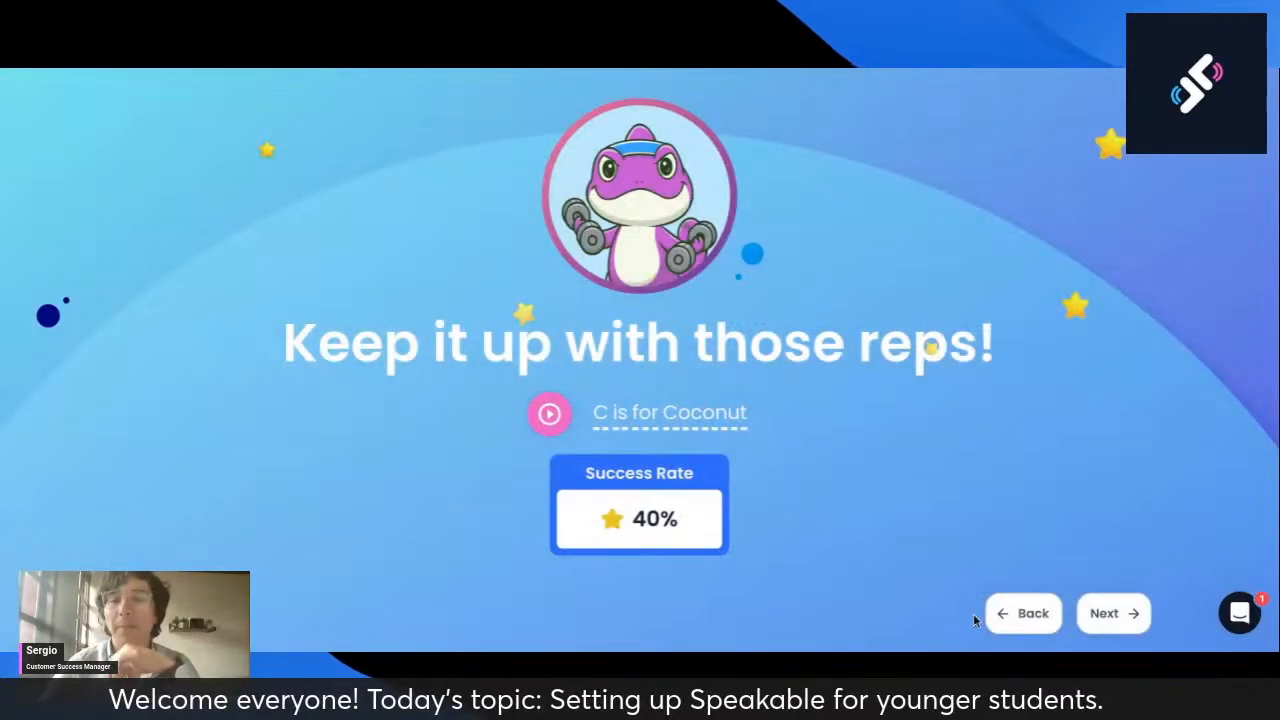
click(1022, 614)
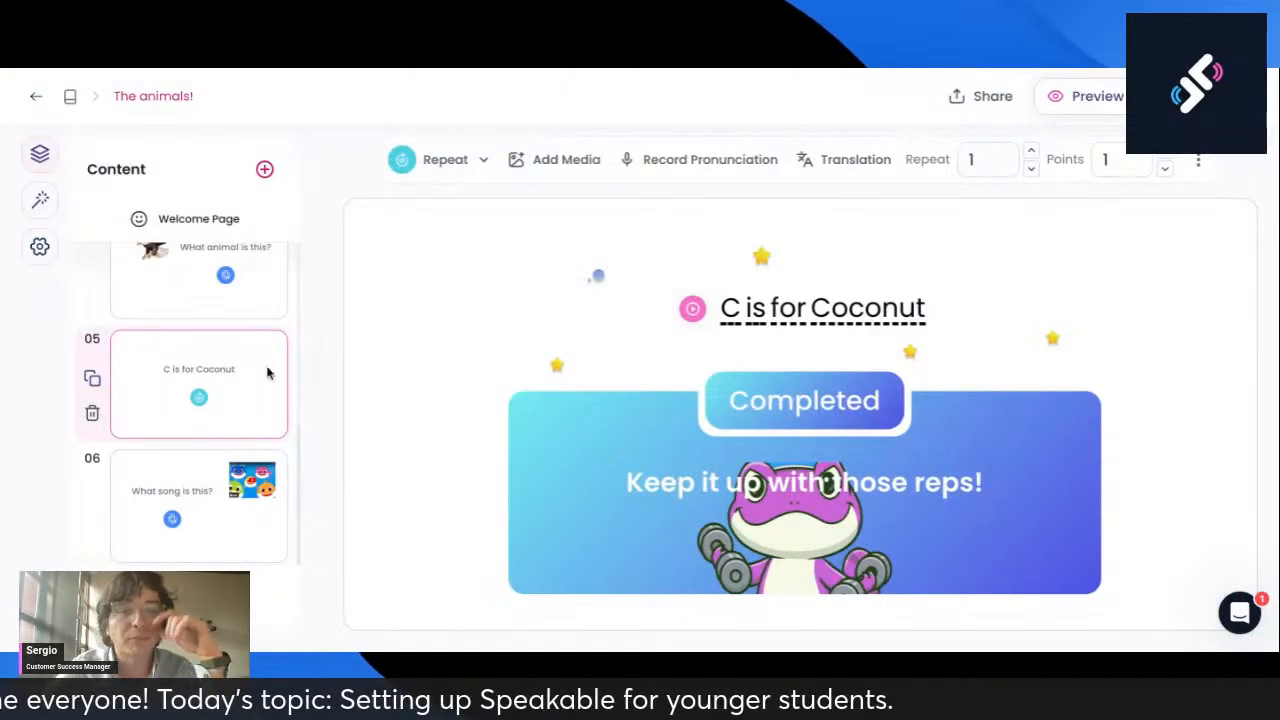
click(213, 377)
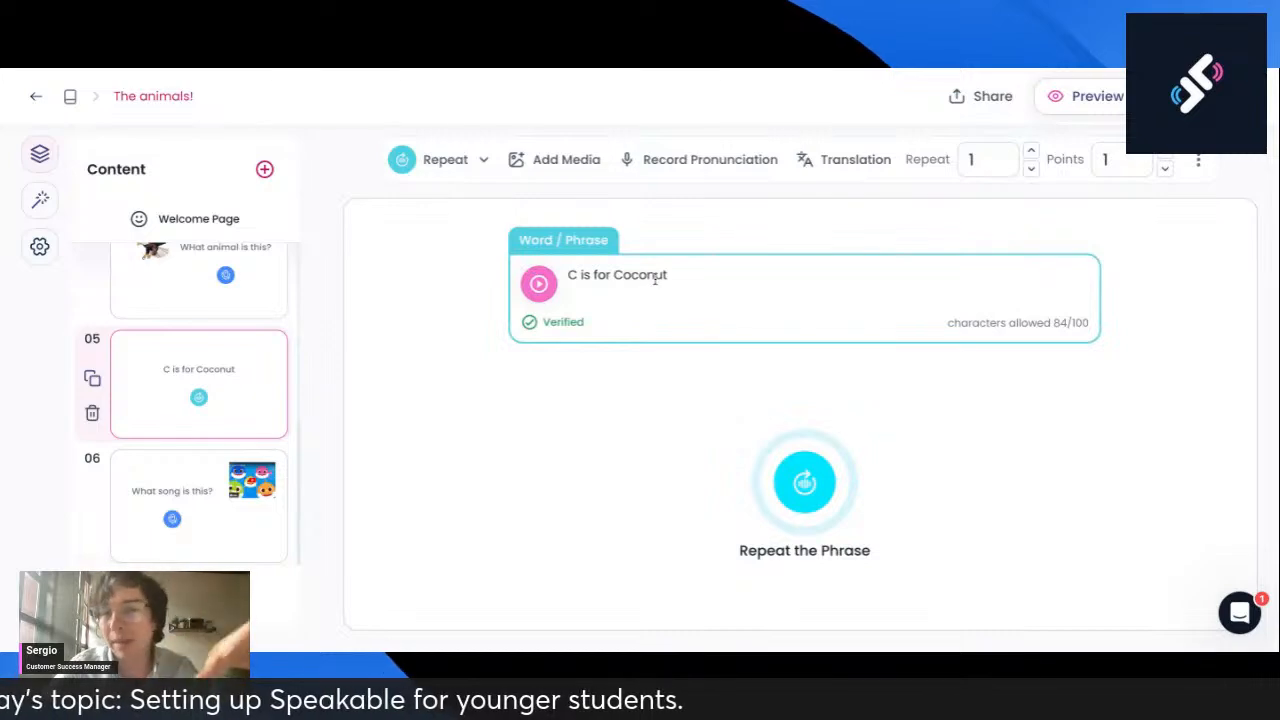
Step: Add a coconut flashcard image left of the phrase, using a Google image search for "c is for coconut"
mouse_move(423, 346)
click(418, 412)
click(500, 334)
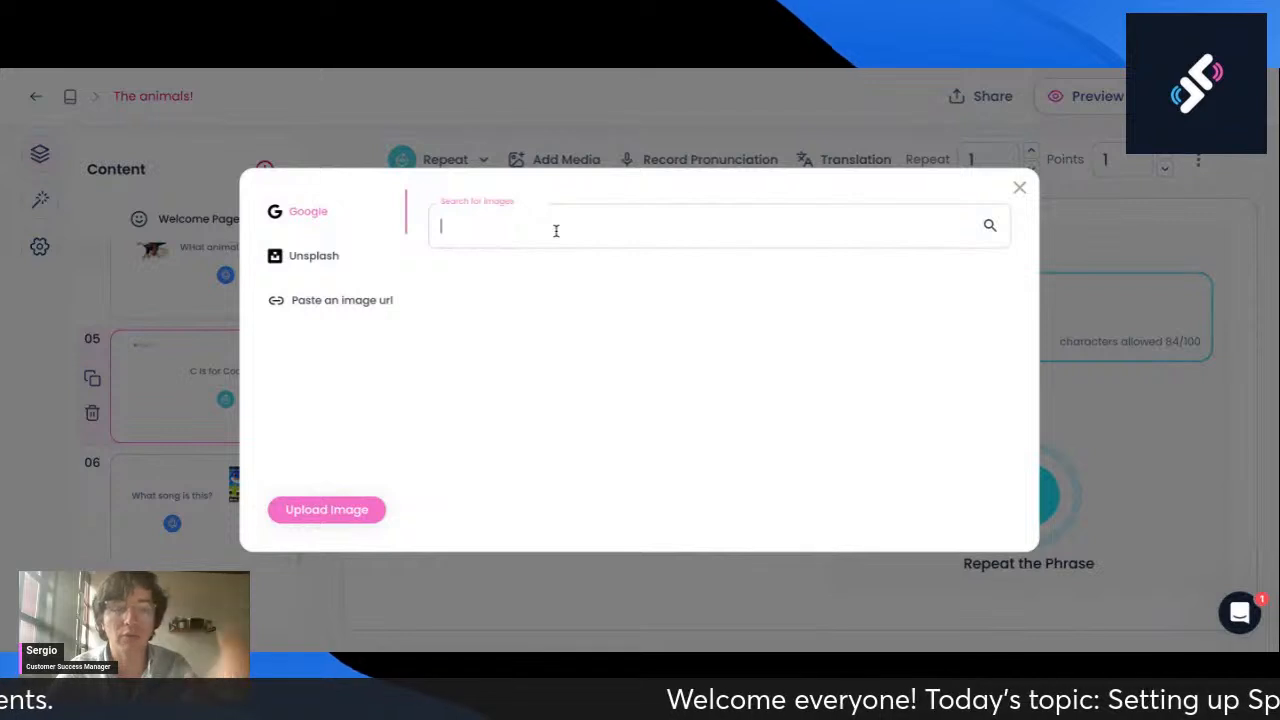
click(553, 261)
key(Return)
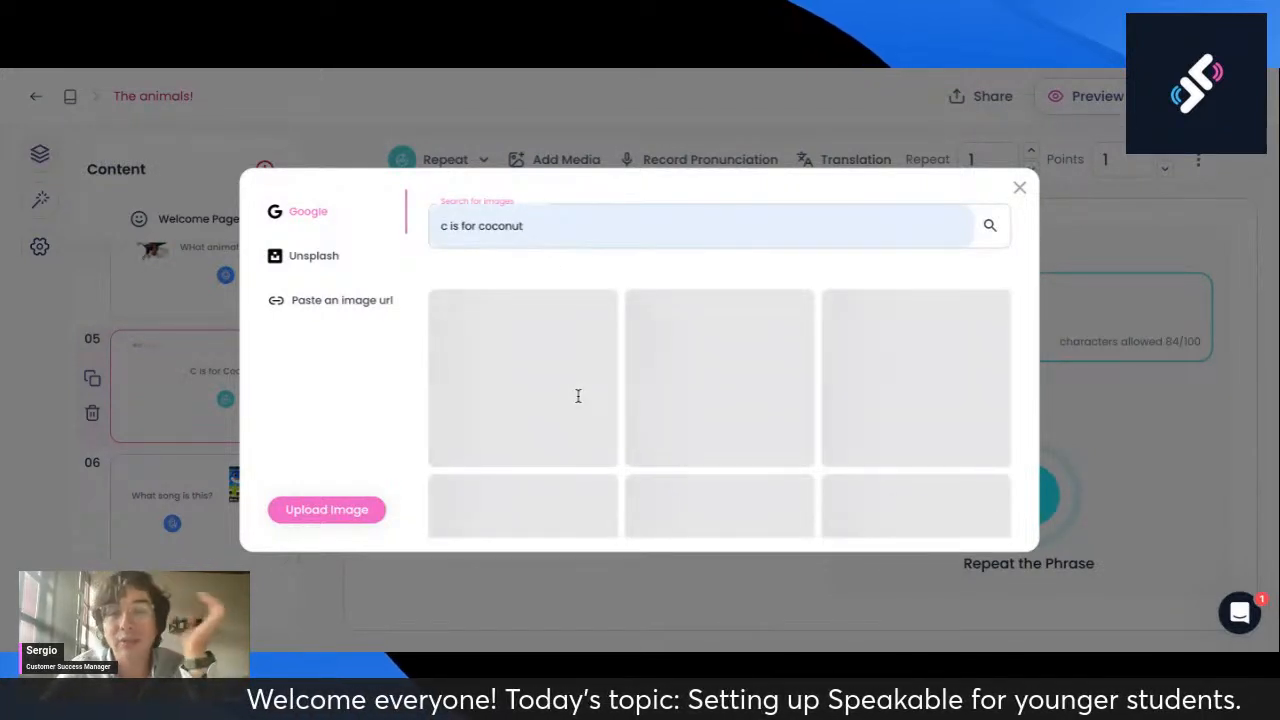
scroll(628, 486, down, 5)
click(568, 444)
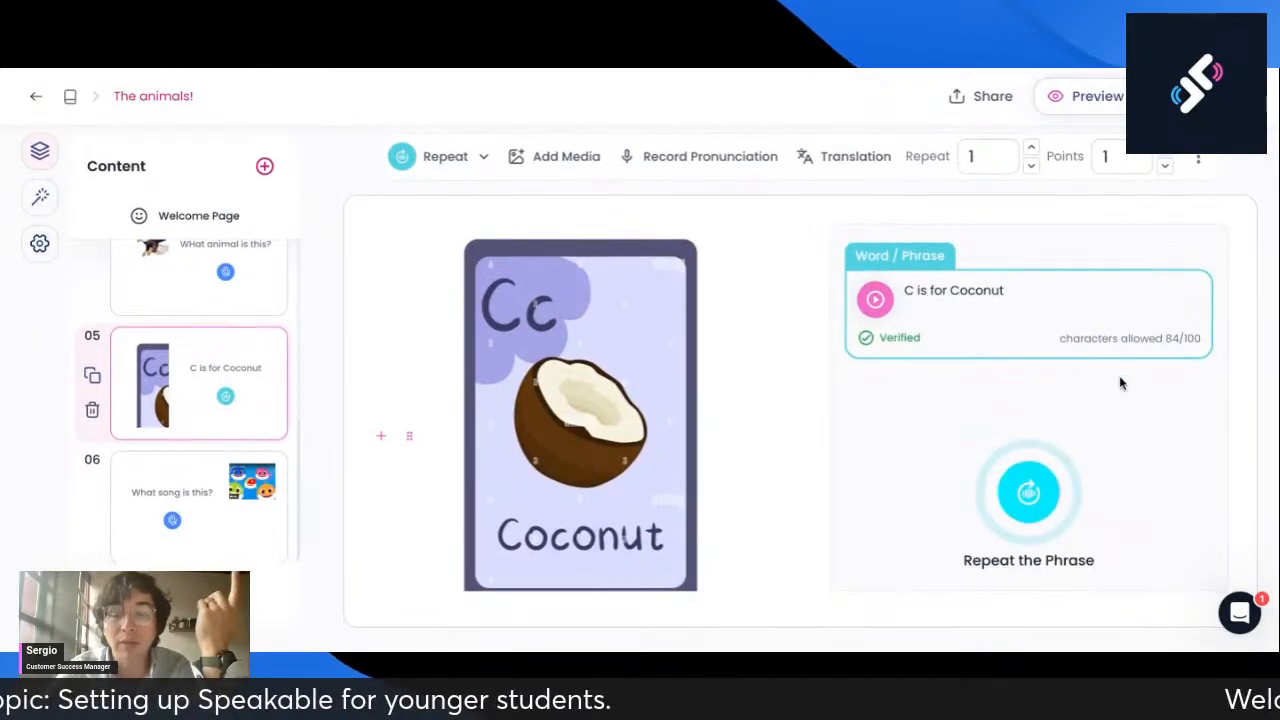
triple_click(1008, 296)
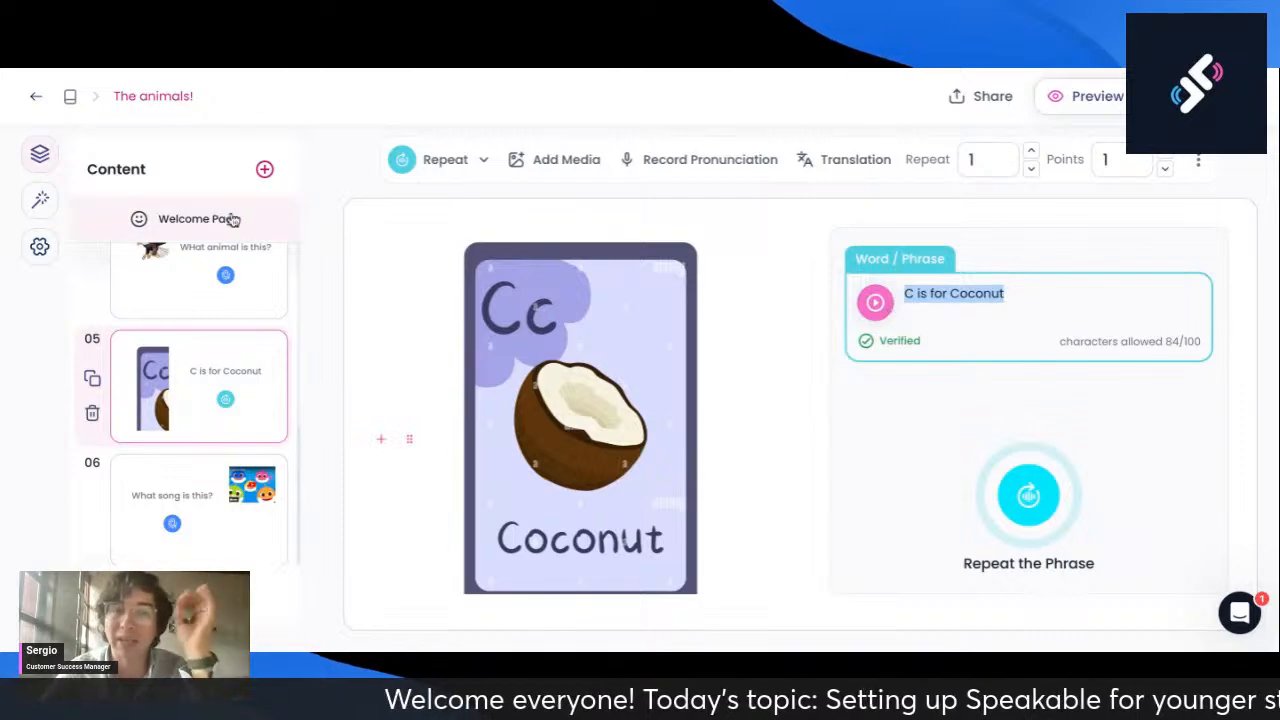
Step: Add another Repeat card after the coconut card with the phrase "A, B, C, D"
click(265, 168)
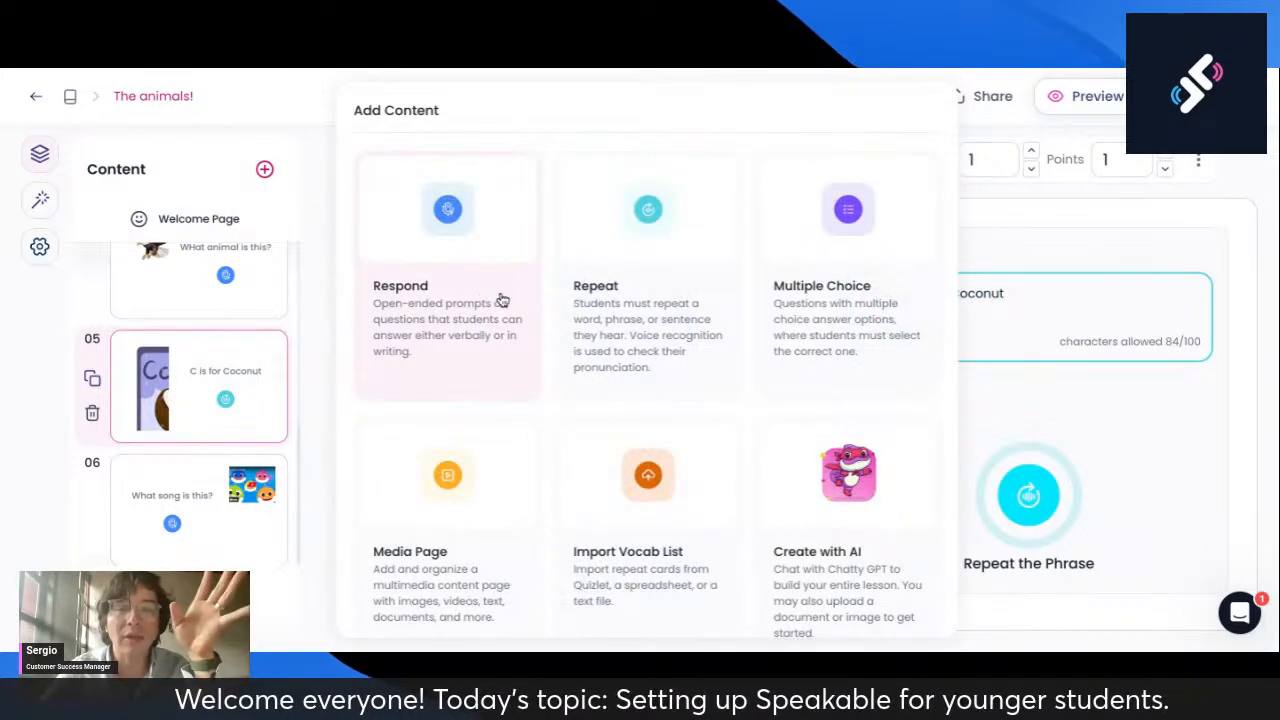
click(596, 296)
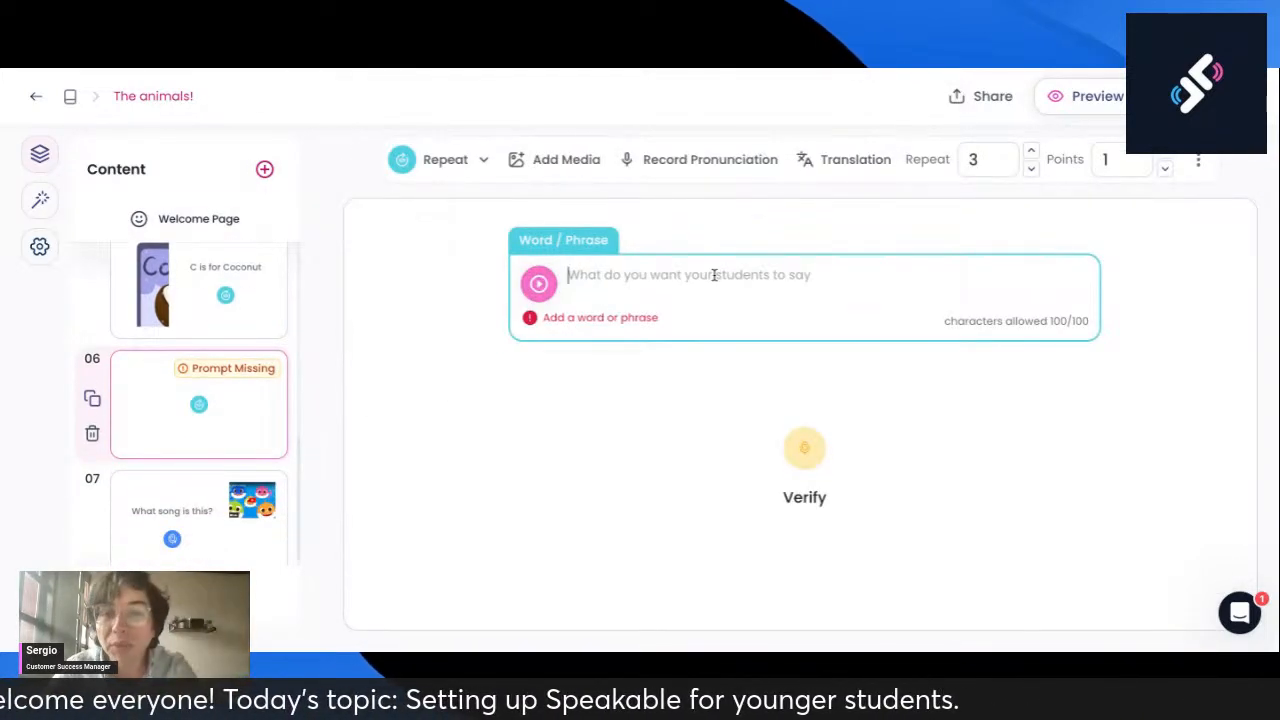
text(A, B, )
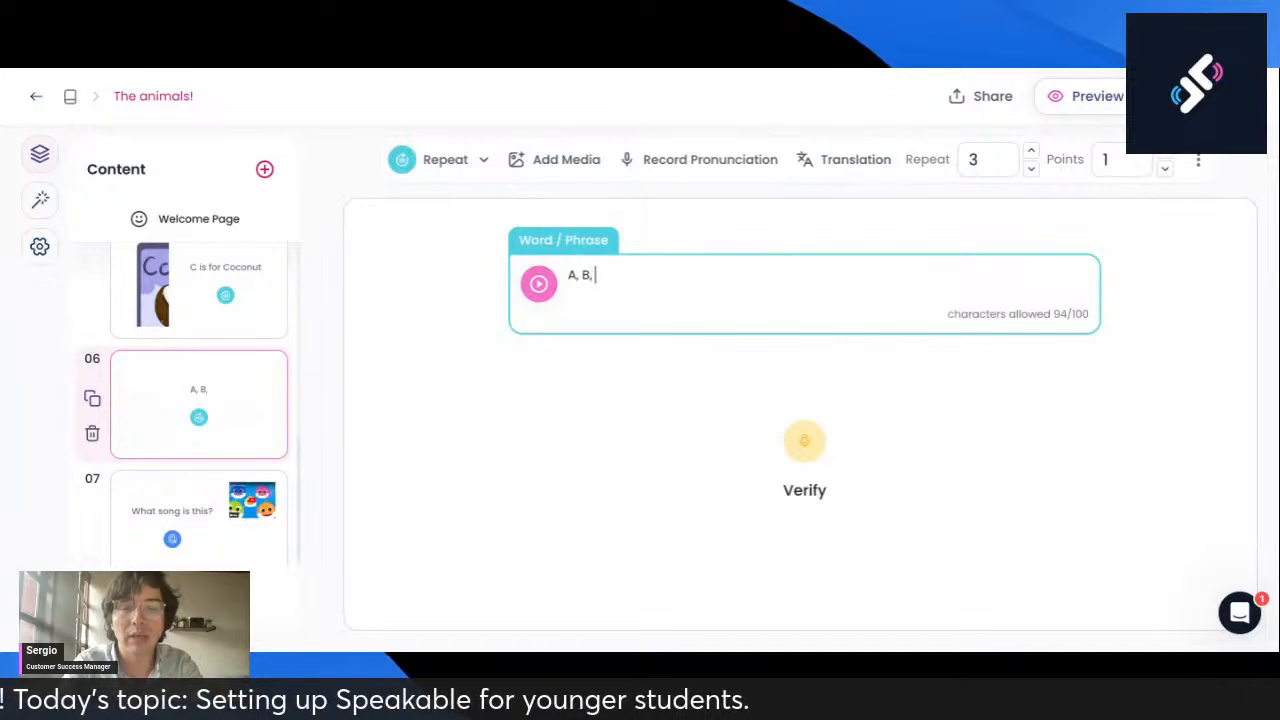
text(C, D)
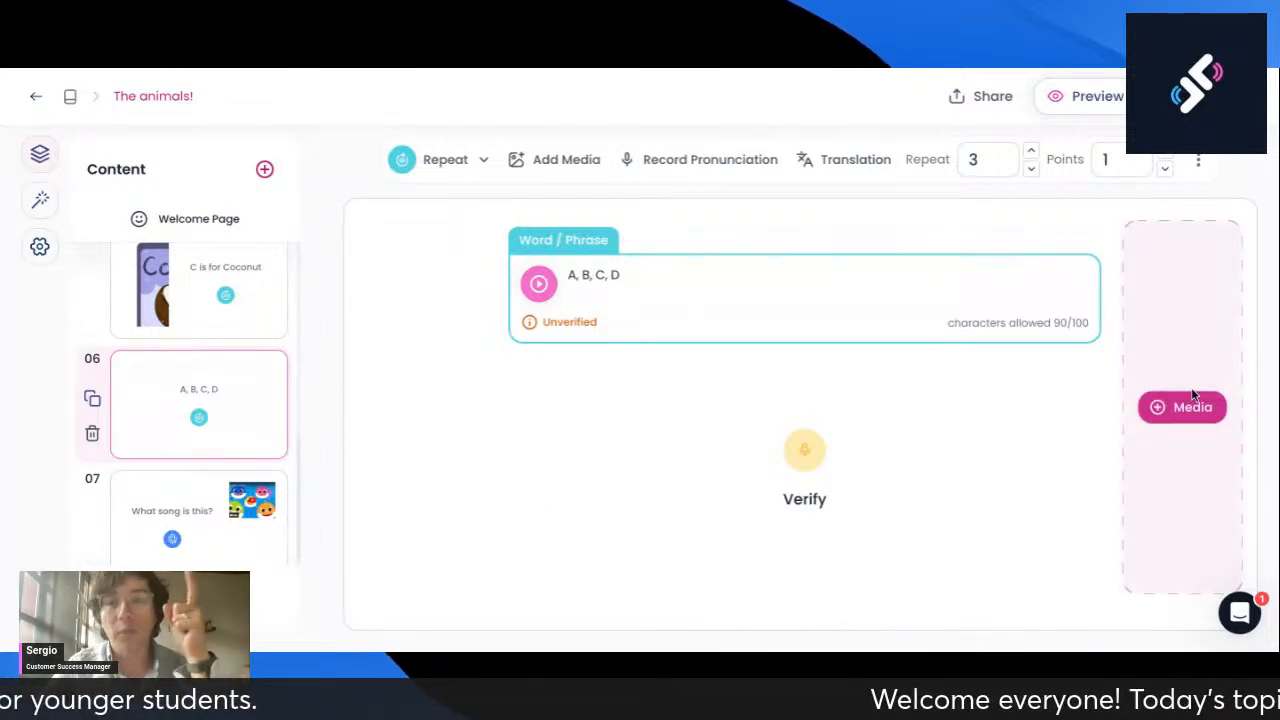
Step: Add and enlarge an image from a Google search for "alphabet illustration" right of the A, B, C, D phrase, and return to the coconut card
click(1184, 410)
click(988, 322)
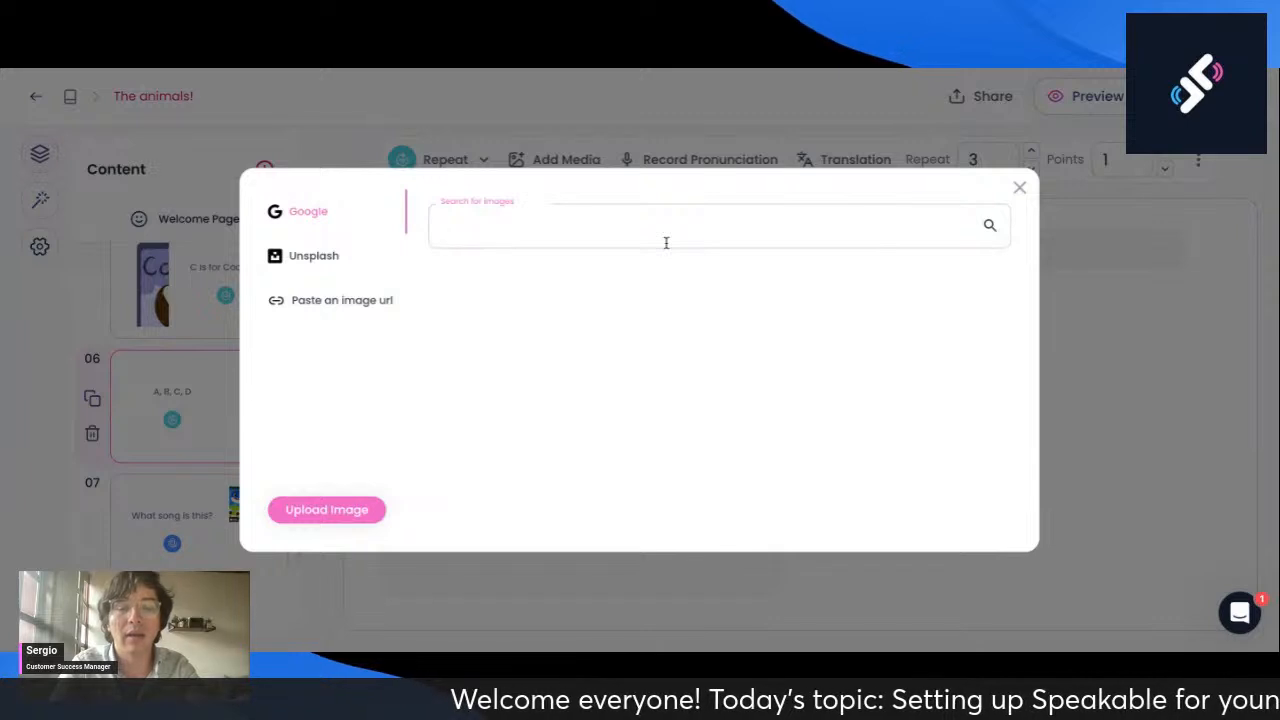
text(alphabet illustratio)
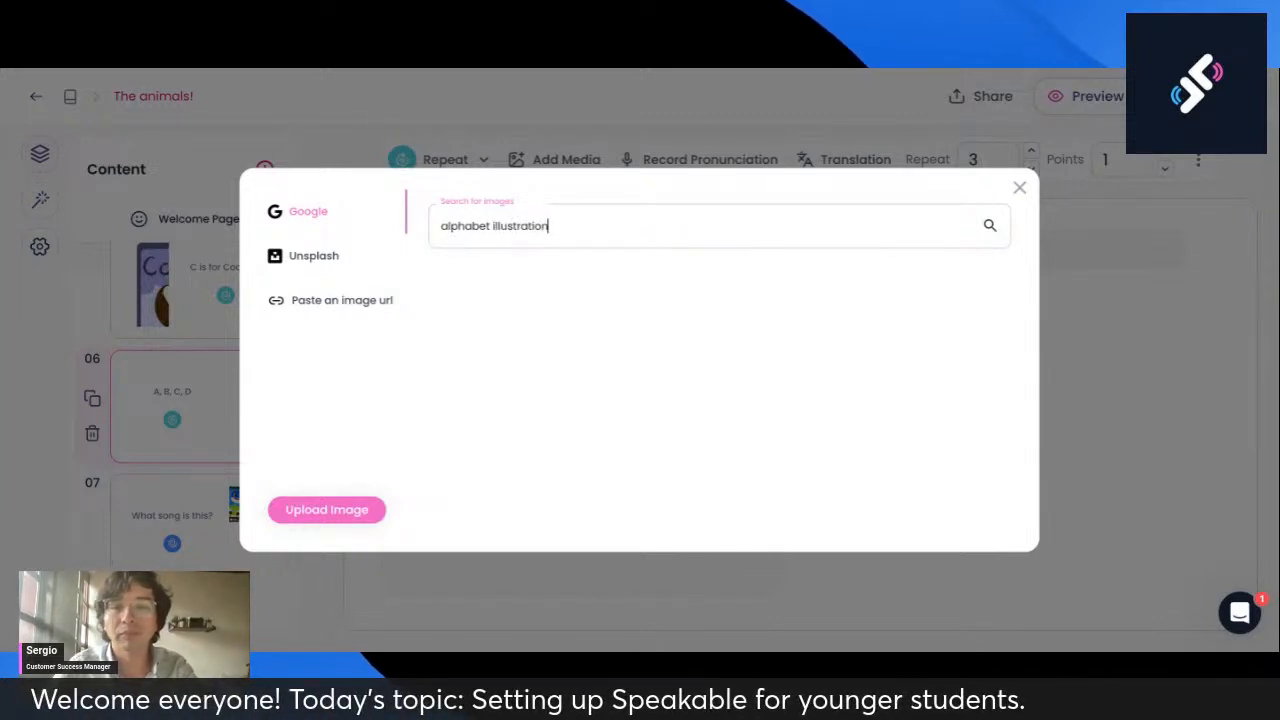
text(n)
key(Return)
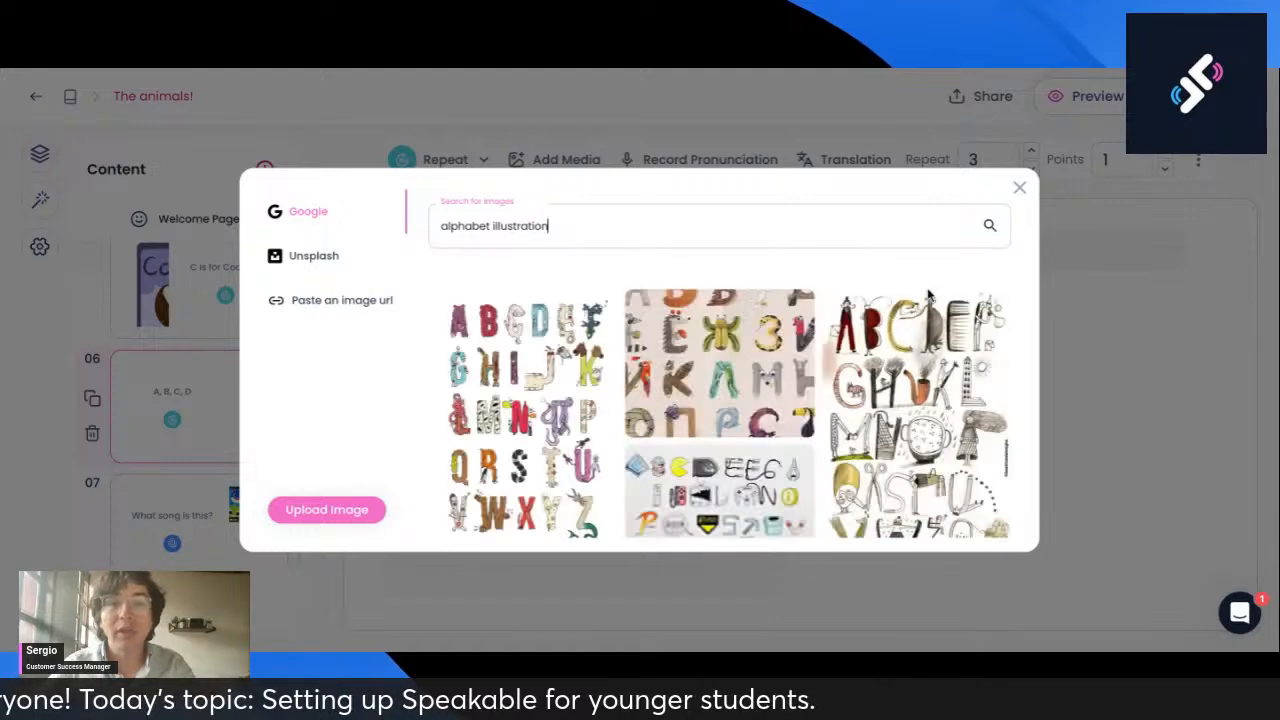
click(549, 391)
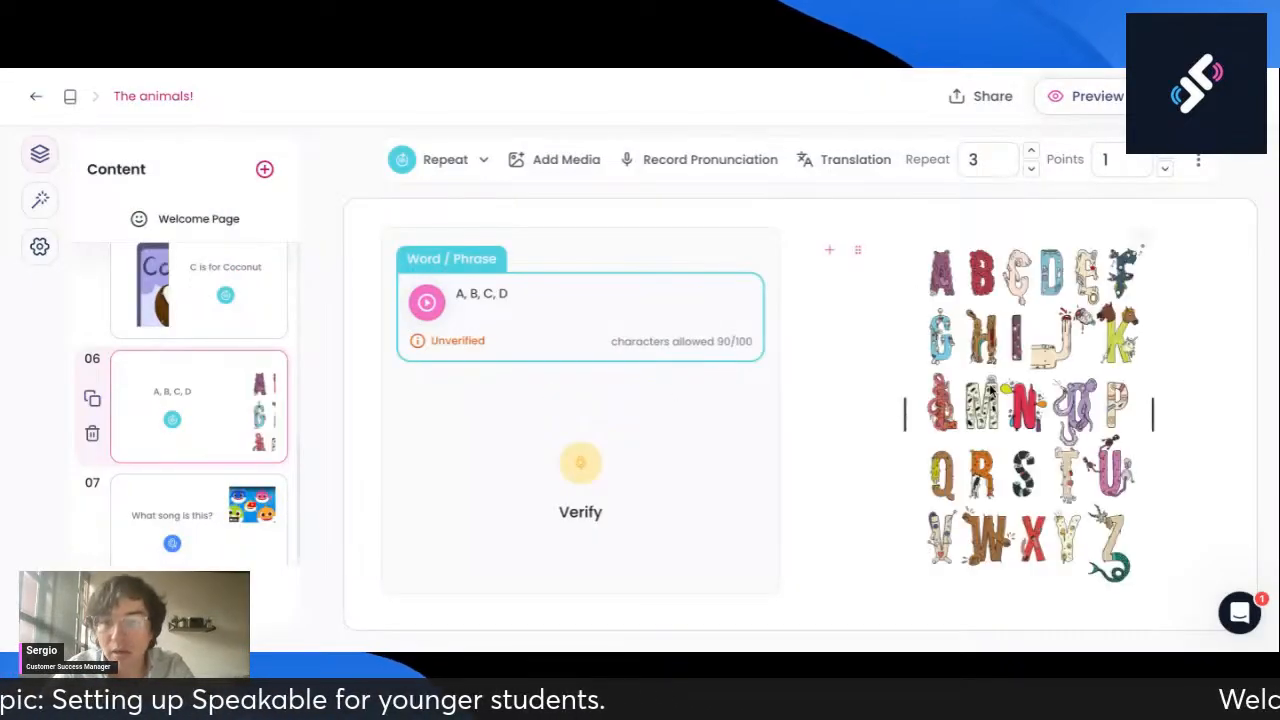
drag(905, 411, 733, 435)
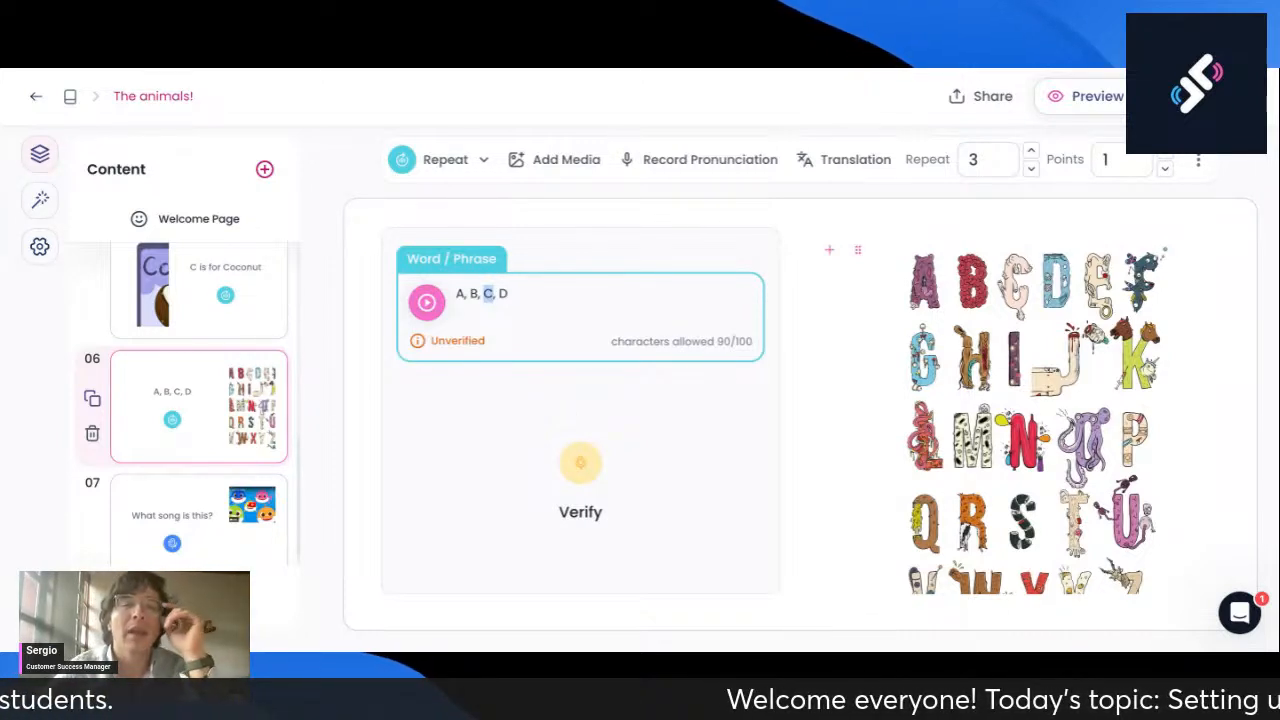
click(239, 313)
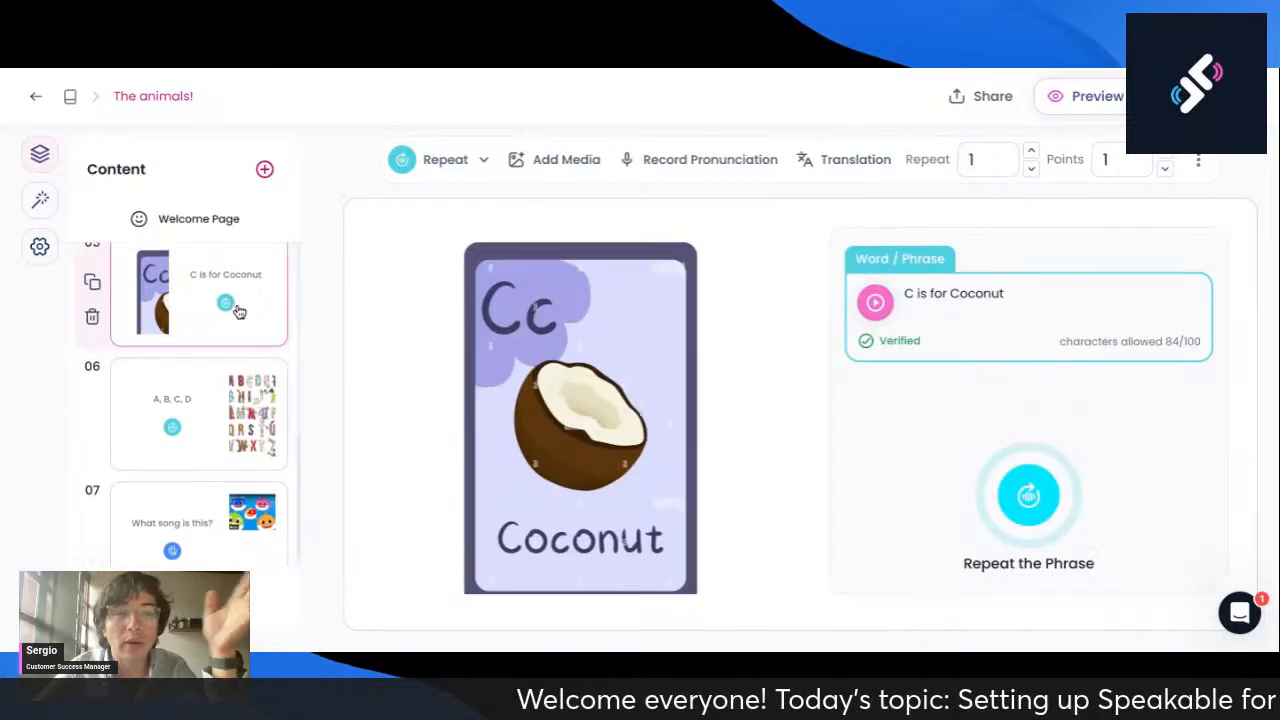